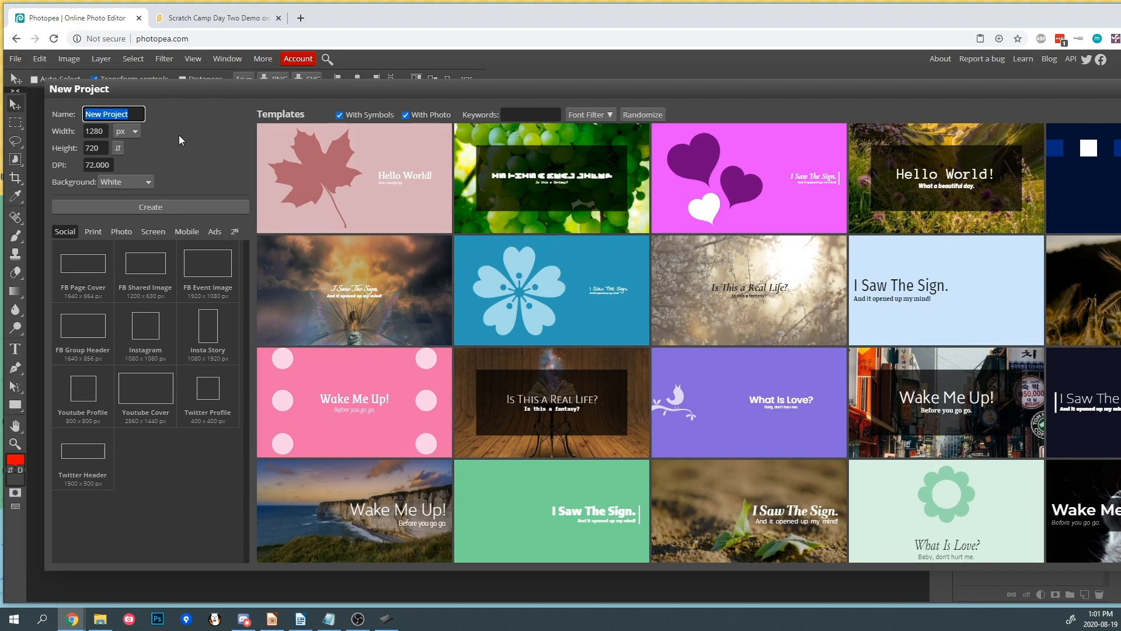
- Create a new 480 × 360 px project with a transparent background
{"action": "key", "text": "Tab"}
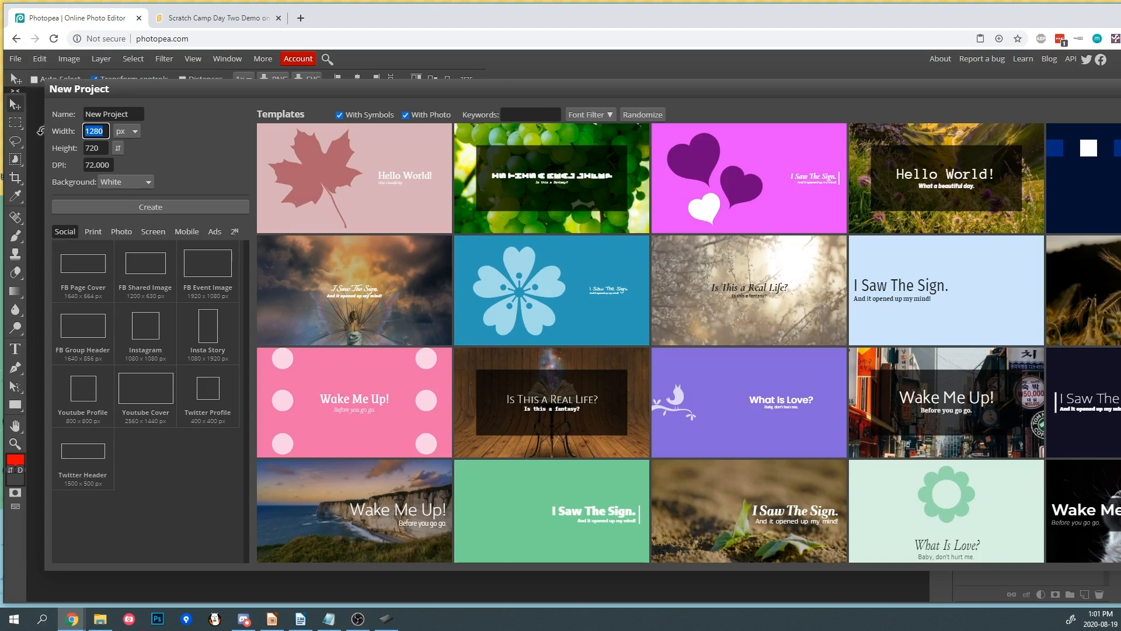
{"action": "type", "text": "480"}
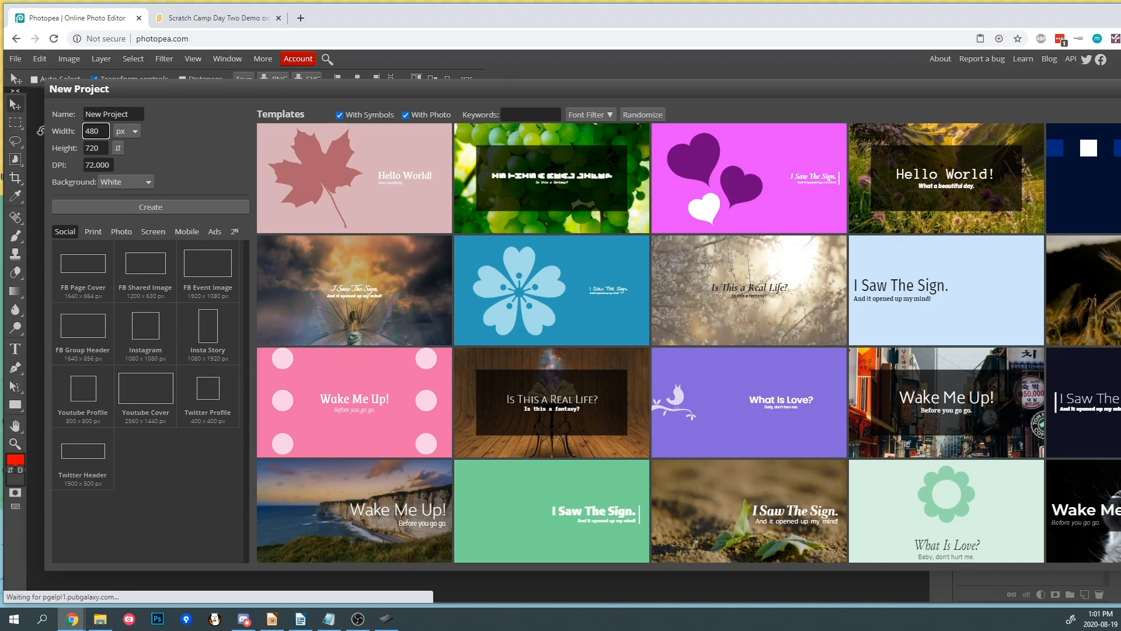
{"action": "key", "text": "Tab"}
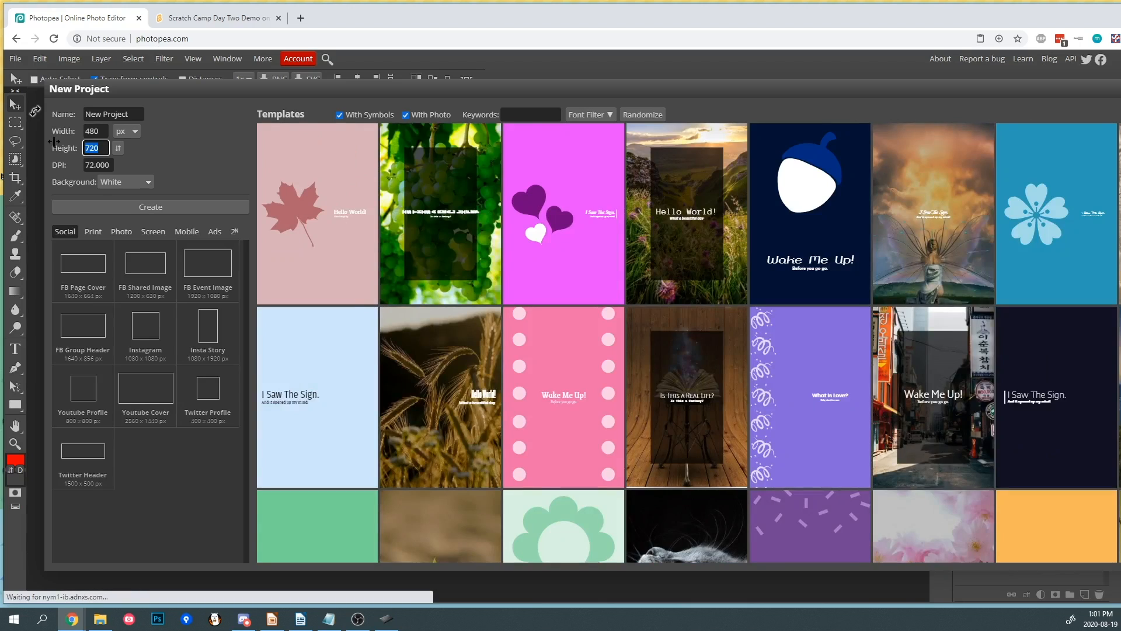
{"action": "type", "text": "36"}
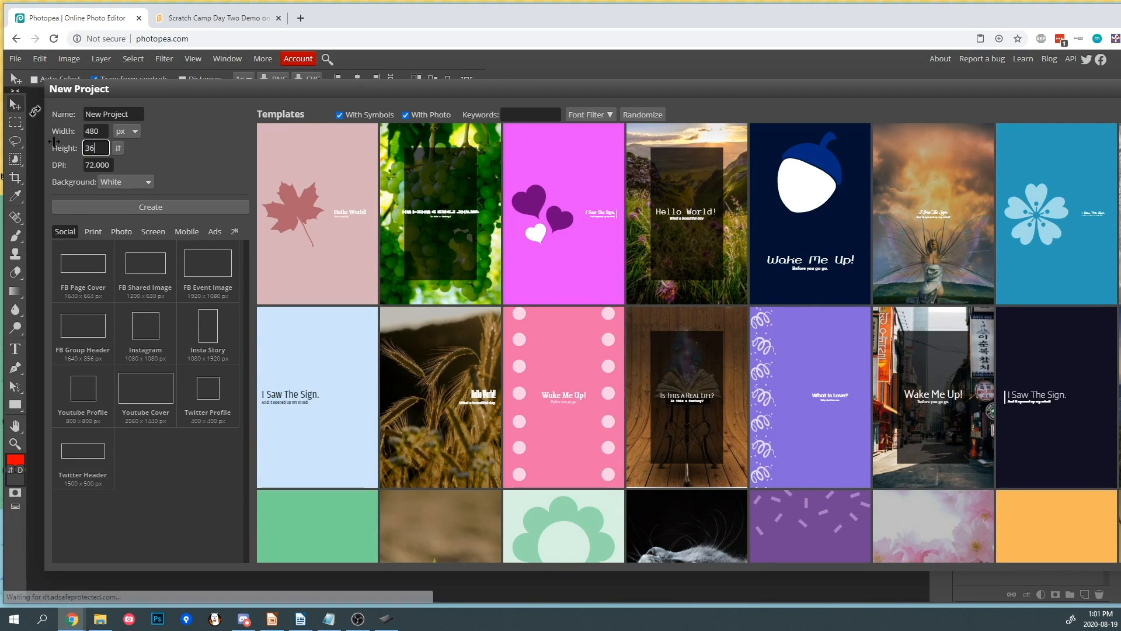
{"action": "type", "text": "0"}
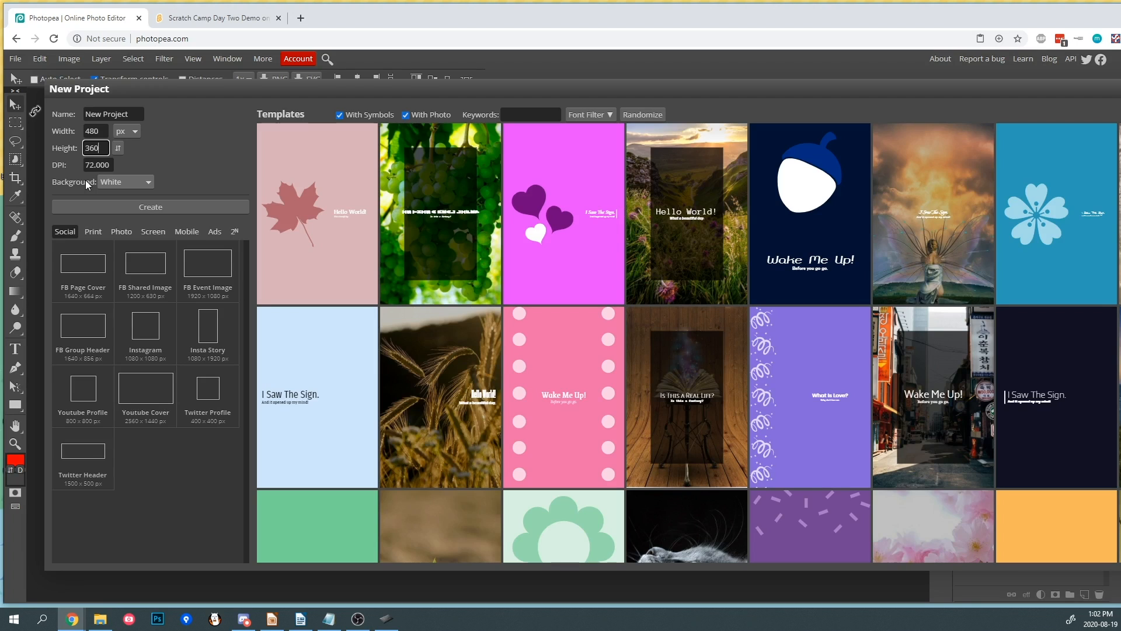
{"action": "left_click", "coordinate": [118, 182]}
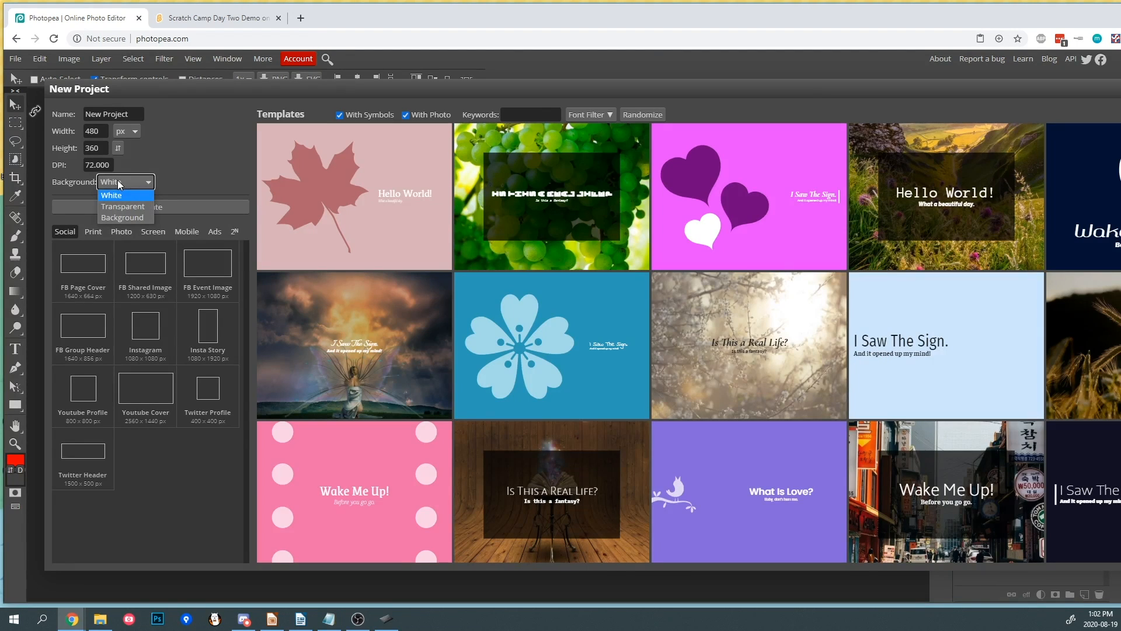
{"action": "left_click", "coordinate": [125, 205]}
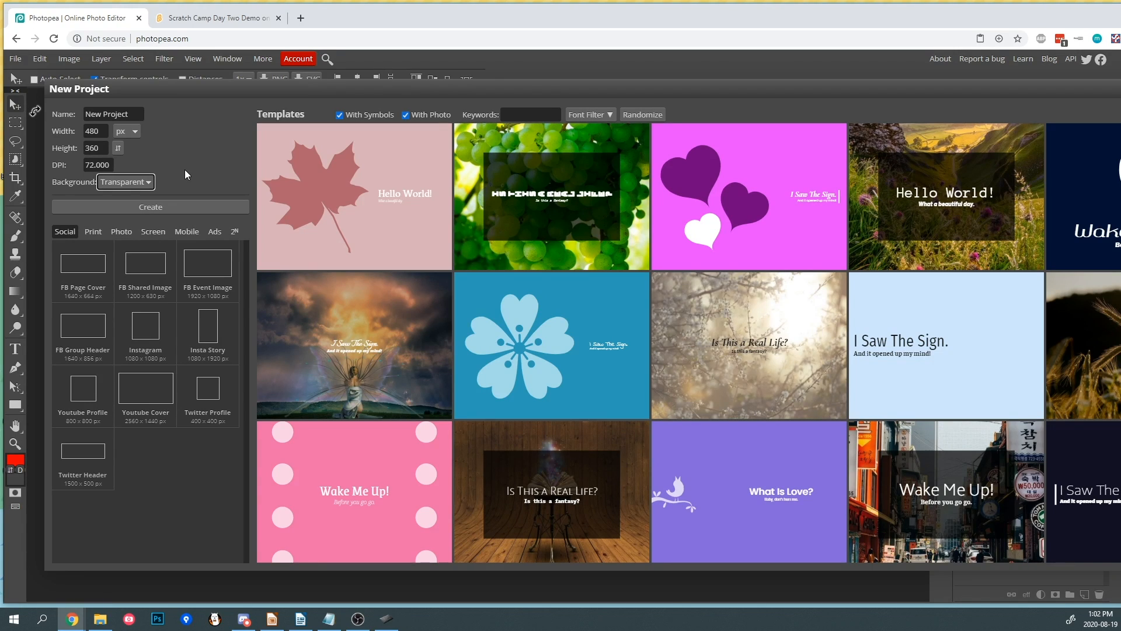
{"action": "left_click", "coordinate": [181, 209]}
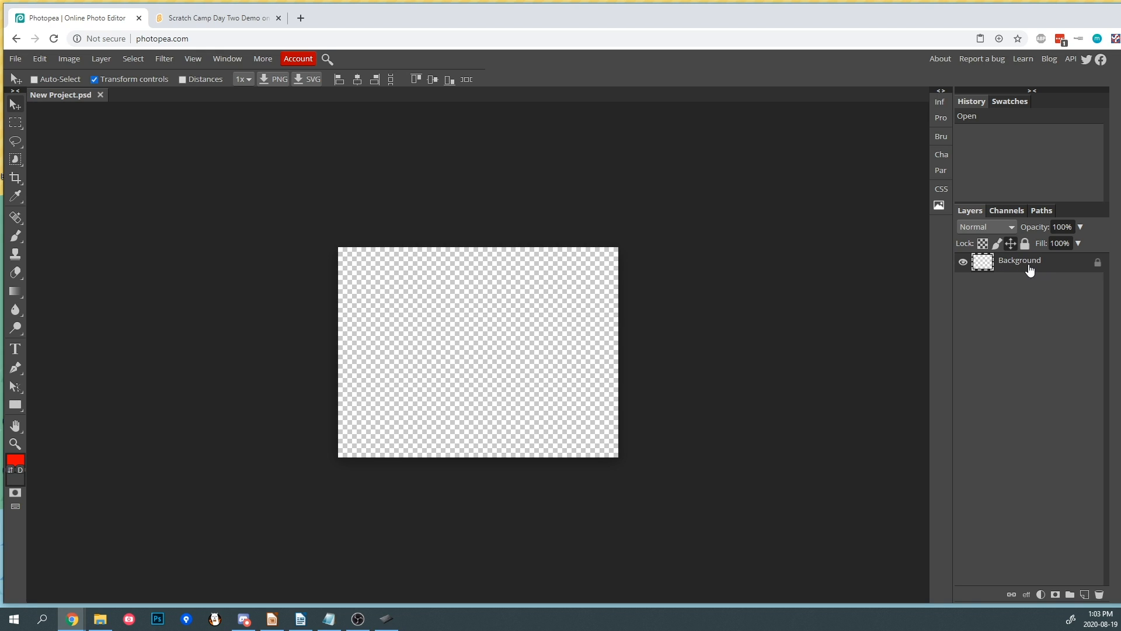
- Lock the Background layer completely and try to paint on it with the Brush tool
{"action": "left_click", "coordinate": [1098, 264]}
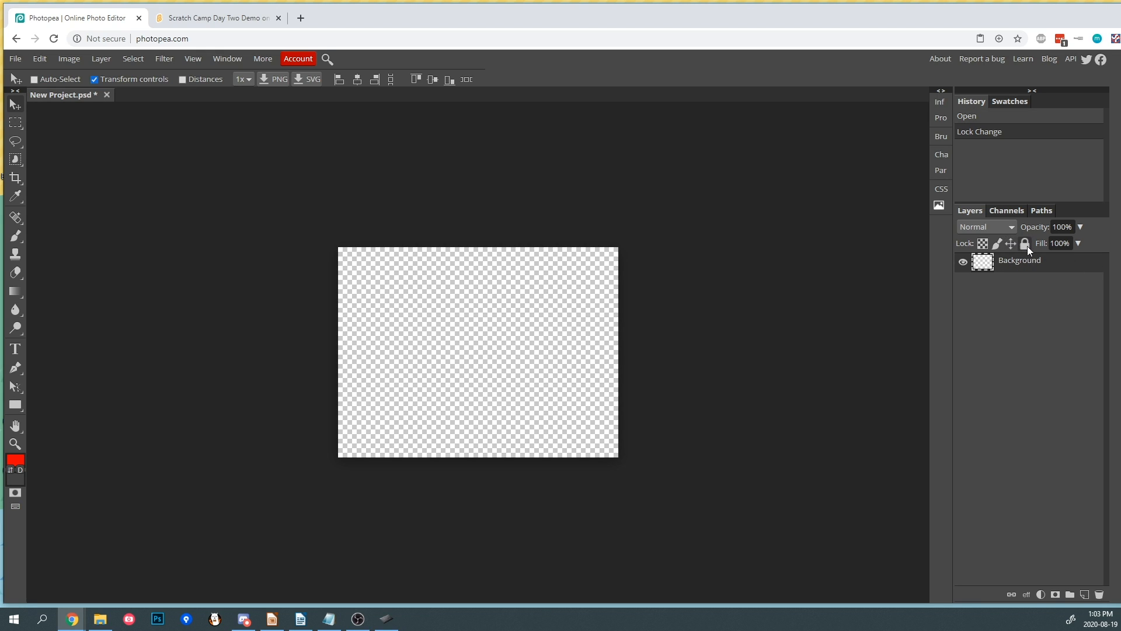
{"action": "left_click", "coordinate": [1026, 244]}
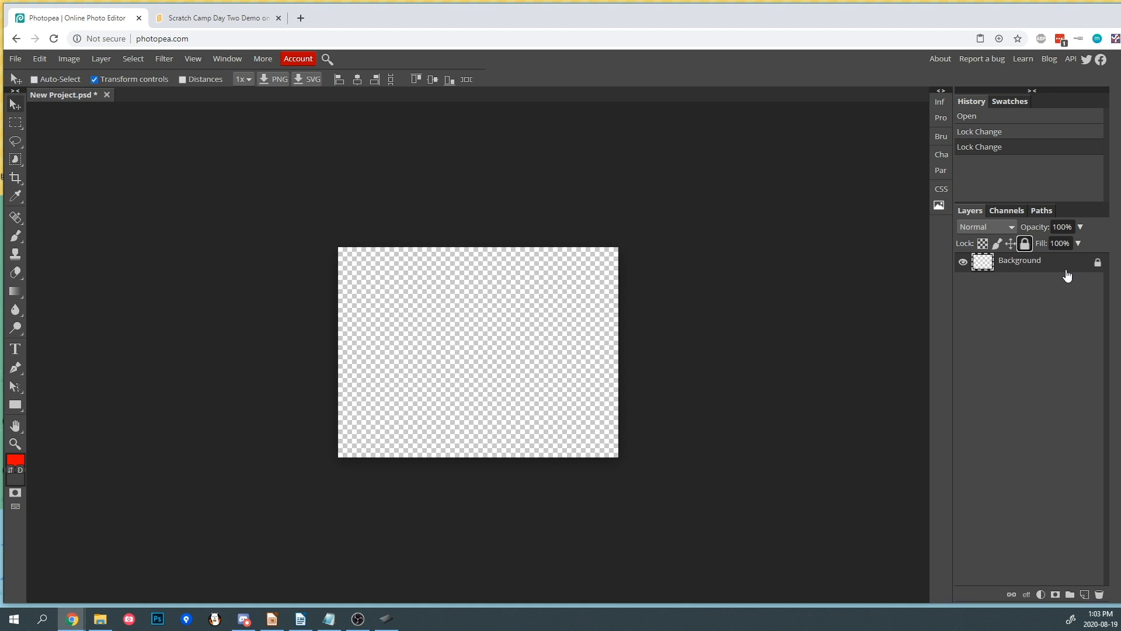
{"action": "left_click", "coordinate": [16, 235]}
{"action": "left_click", "coordinate": [528, 307]}
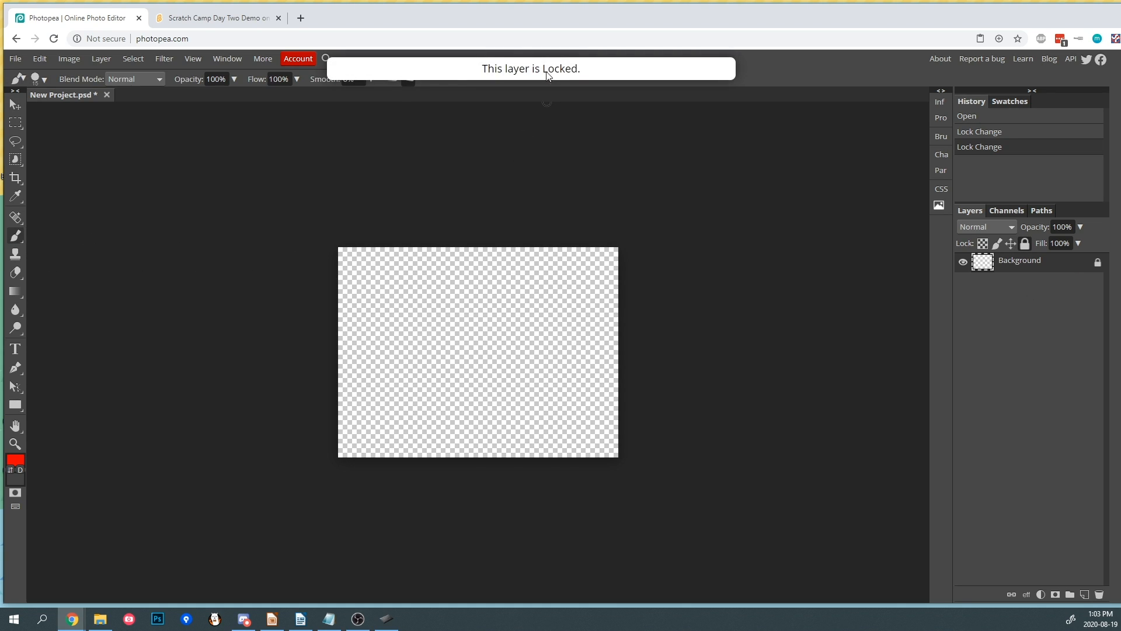
- Toggle the Background layer's lock several times, leaving the layer unlocked
{"action": "left_click", "coordinate": [1024, 244]}
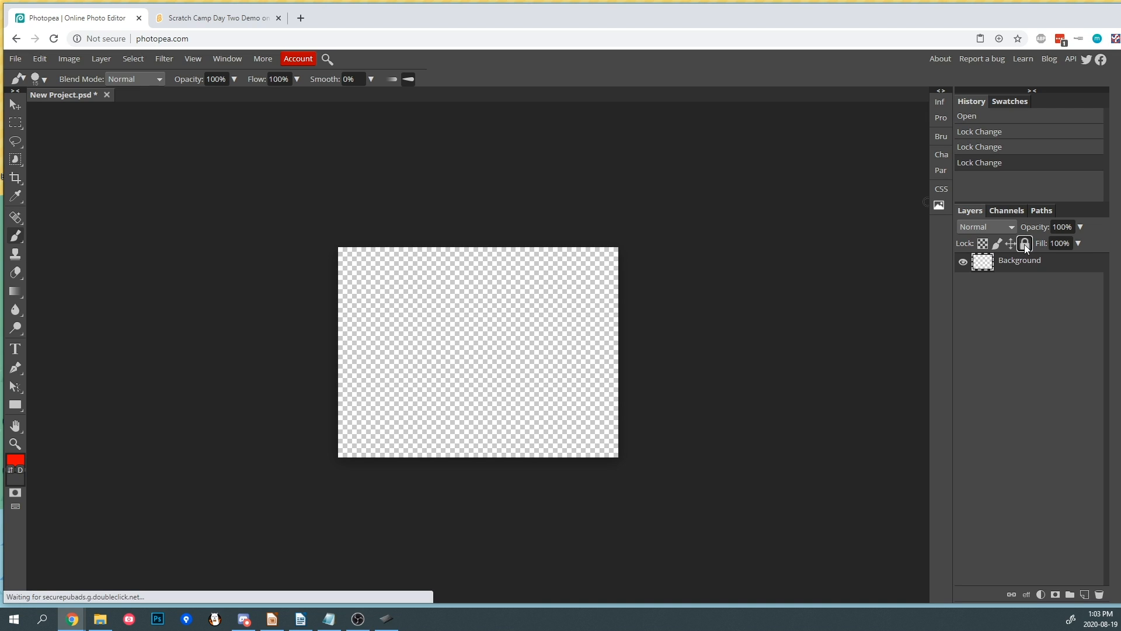
{"action": "left_click", "coordinate": [1024, 244]}
{"action": "left_click", "coordinate": [1024, 244]}
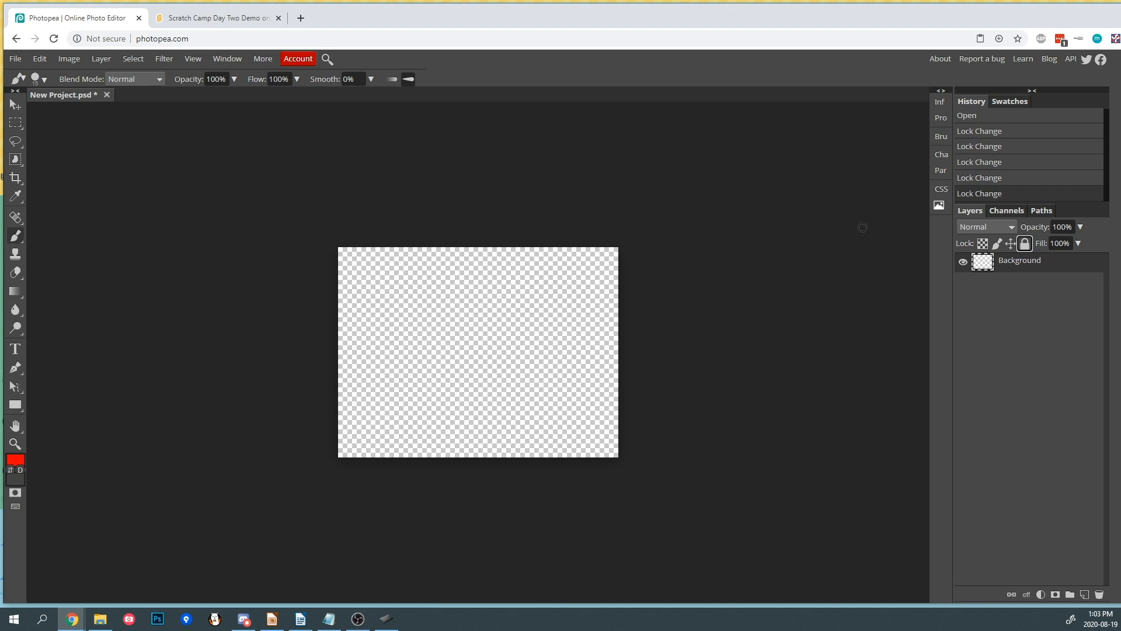
{"action": "left_click", "coordinate": [1025, 244]}
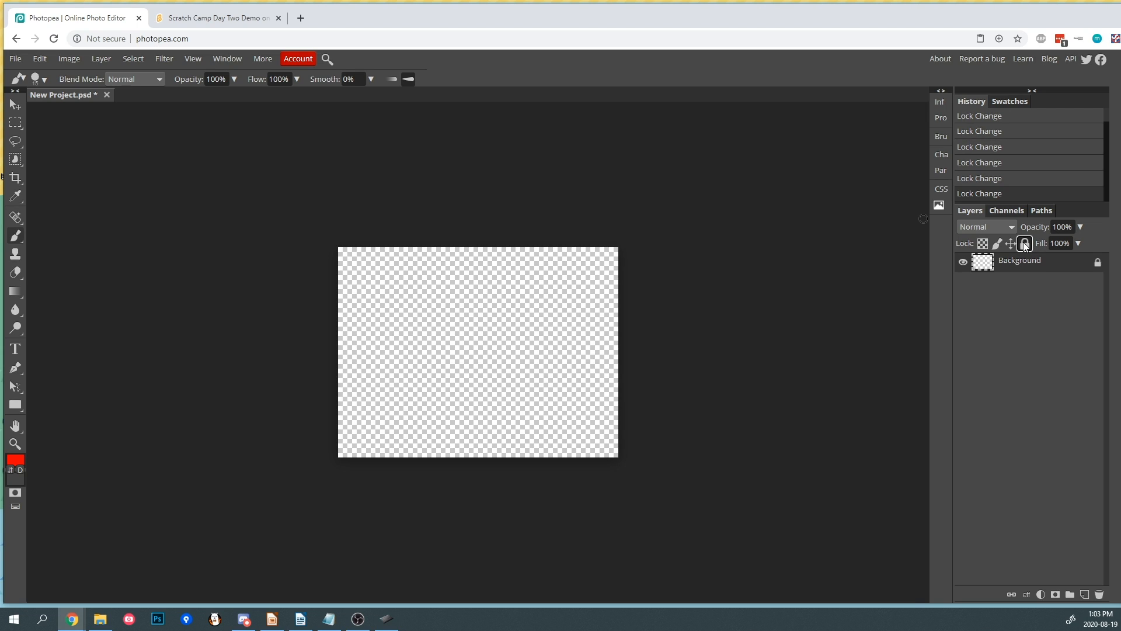
{"action": "left_click", "coordinate": [1025, 244]}
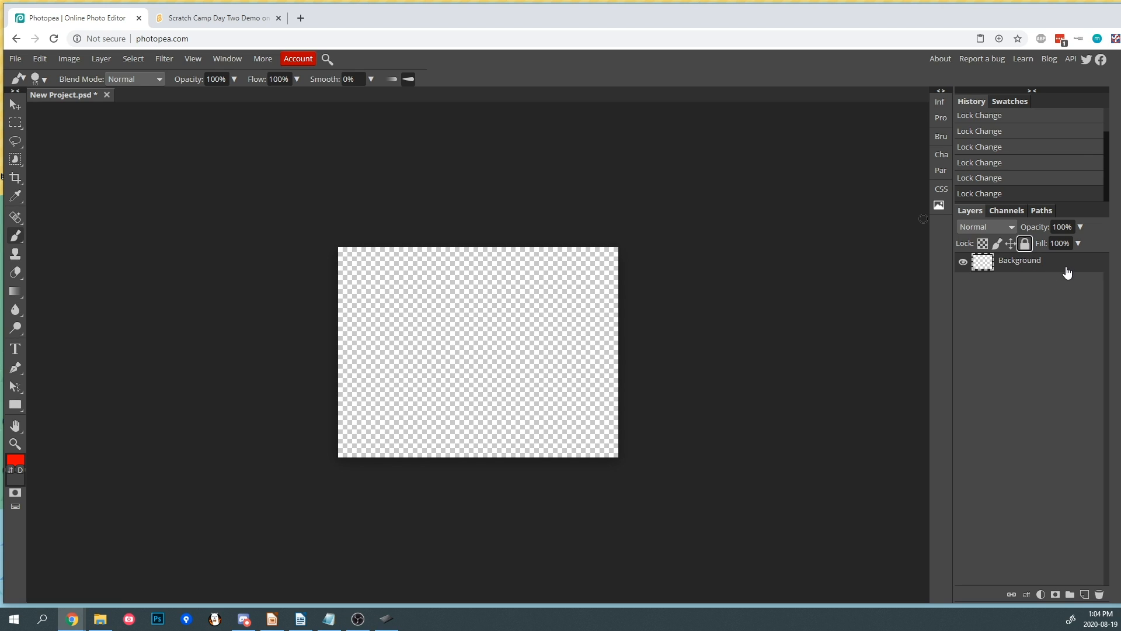
- Paint a red zigzag stroke across the canvas with the Brush tool and undo it
{"action": "mouse_move", "coordinate": [372, 321]}
{"action": "left_mouse_down"}
{"action": "mouse_move", "coordinate": [391, 310]}
{"action": "mouse_move", "coordinate": [578, 345]}
{"action": "left_mouse_up"}
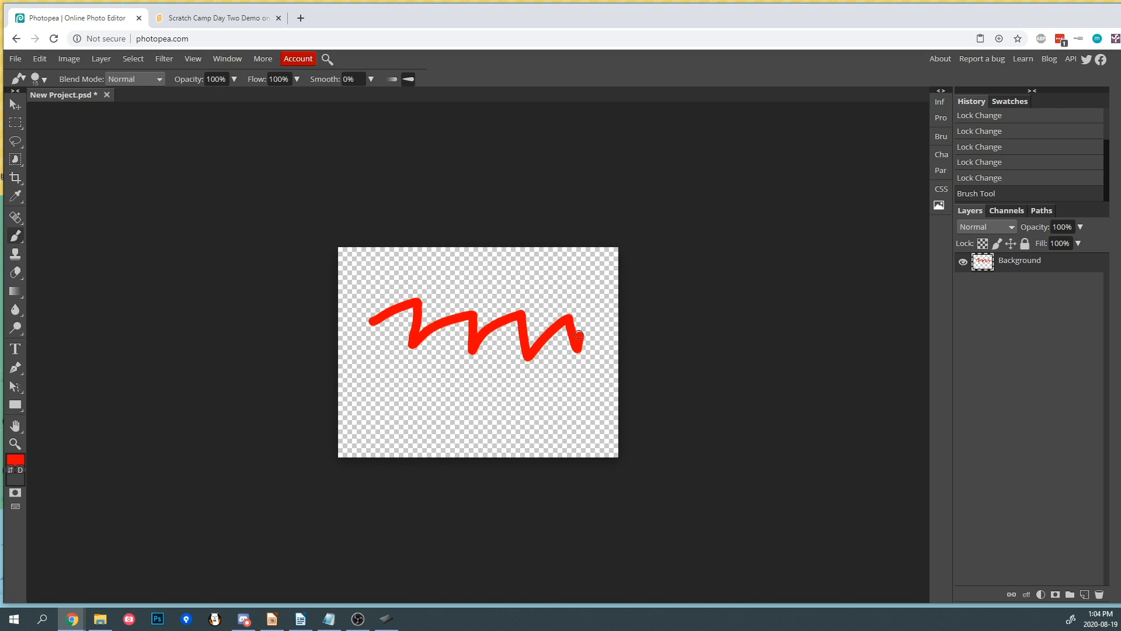
{"action": "left_click_drag", "start_coordinate": [579, 334], "coordinate": [582, 331]}
{"action": "key", "text": "ctrl+z"}
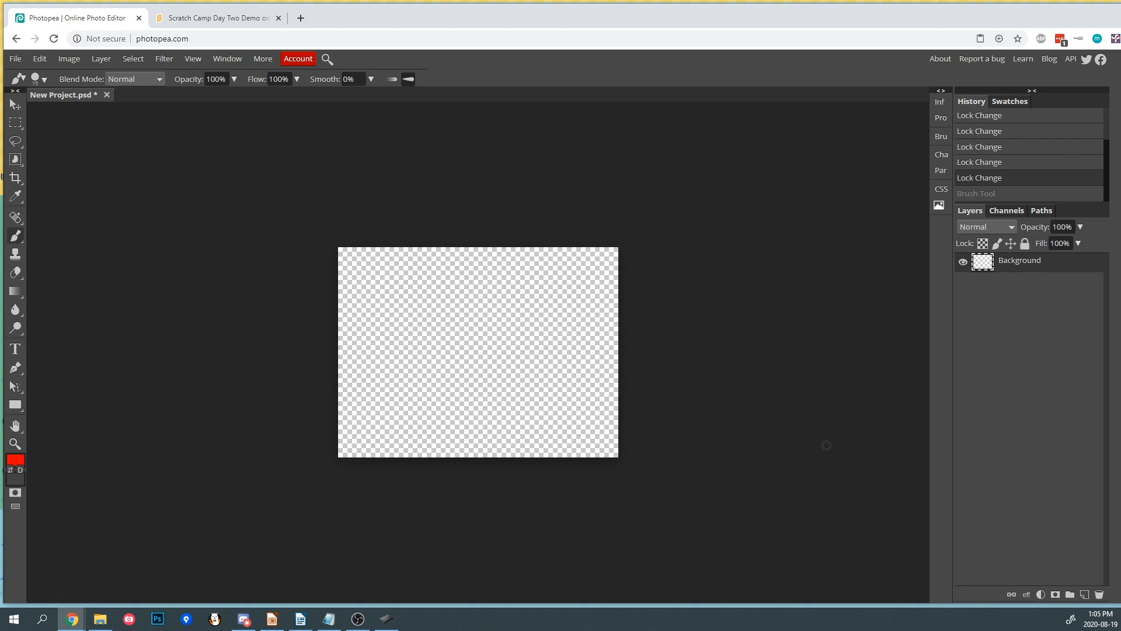
- Set the foreground colour to black in the colour picker
{"action": "left_click", "coordinate": [17, 460]}
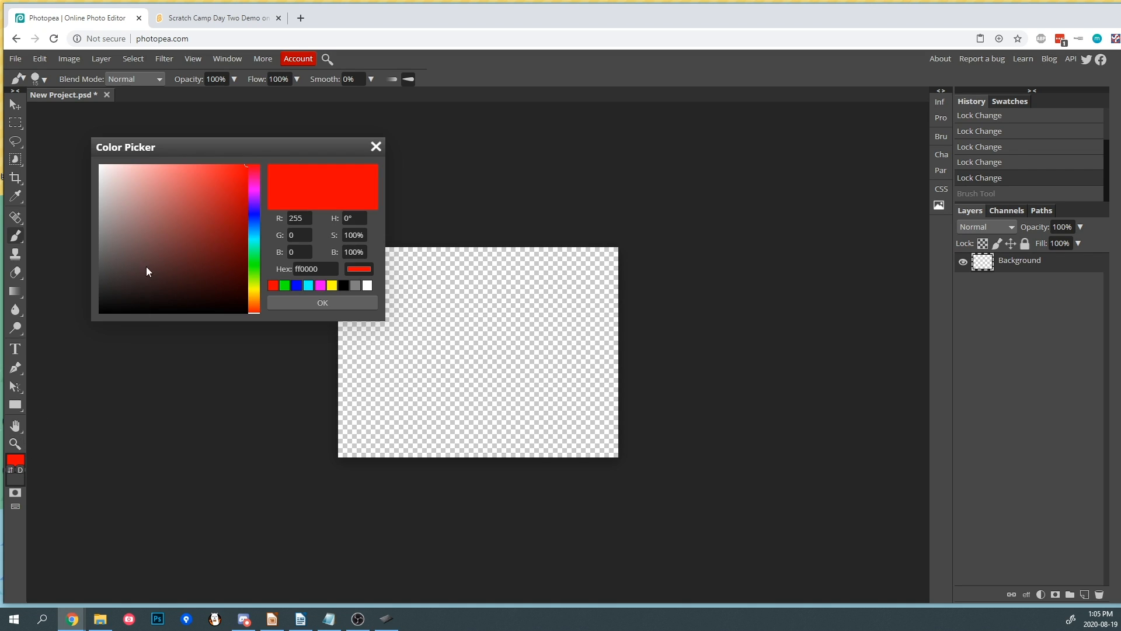
{"action": "left_click_drag", "start_coordinate": [141, 246], "coordinate": [282, 310]}
{"action": "left_click", "coordinate": [289, 304]}
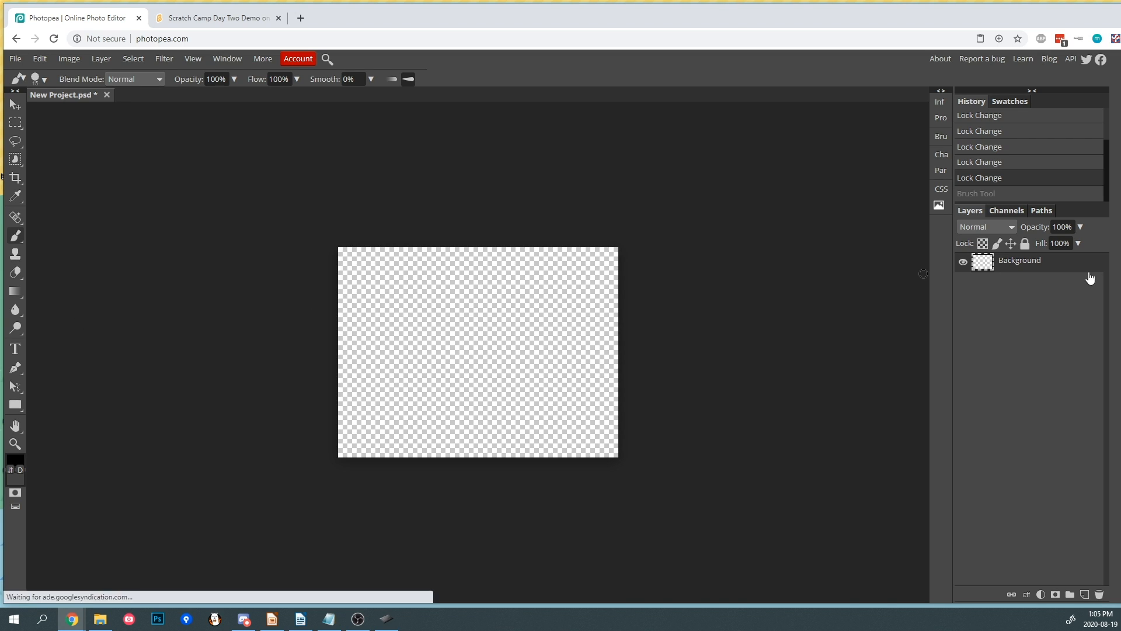
- Paint two black zigzag strokes on the canvas, undoing each one
{"action": "mouse_move", "coordinate": [434, 320]}
{"action": "left_mouse_down"}
{"action": "mouse_move", "coordinate": [501, 297]}
{"action": "mouse_move", "coordinate": [536, 375]}
{"action": "mouse_move", "coordinate": [586, 378]}
{"action": "left_mouse_up"}
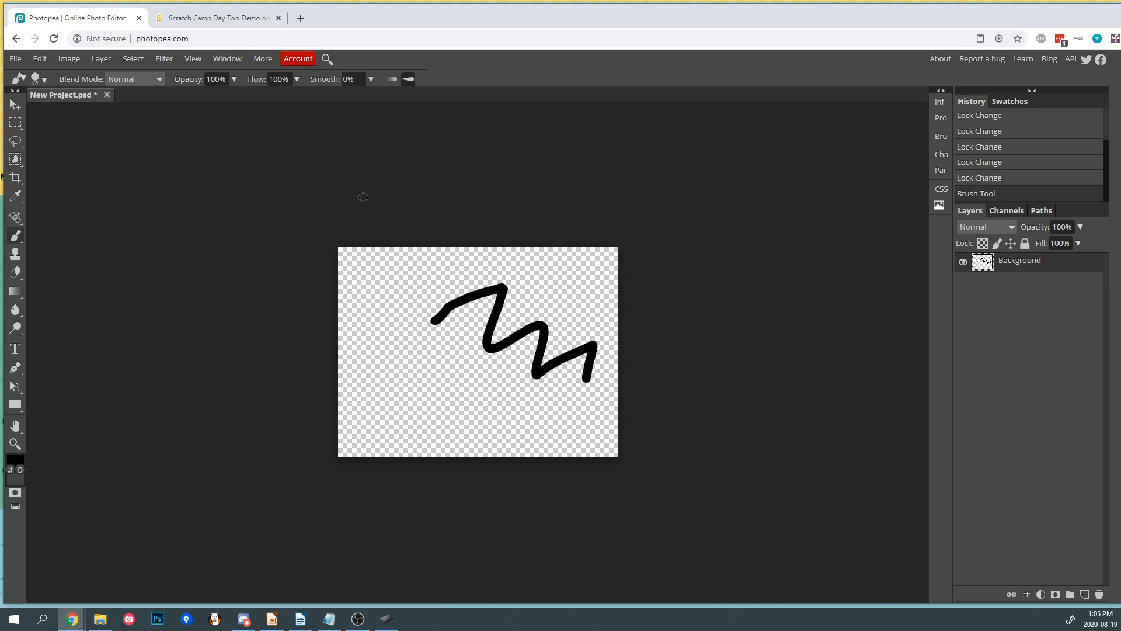
{"action": "left_click", "coordinate": [40, 58]}
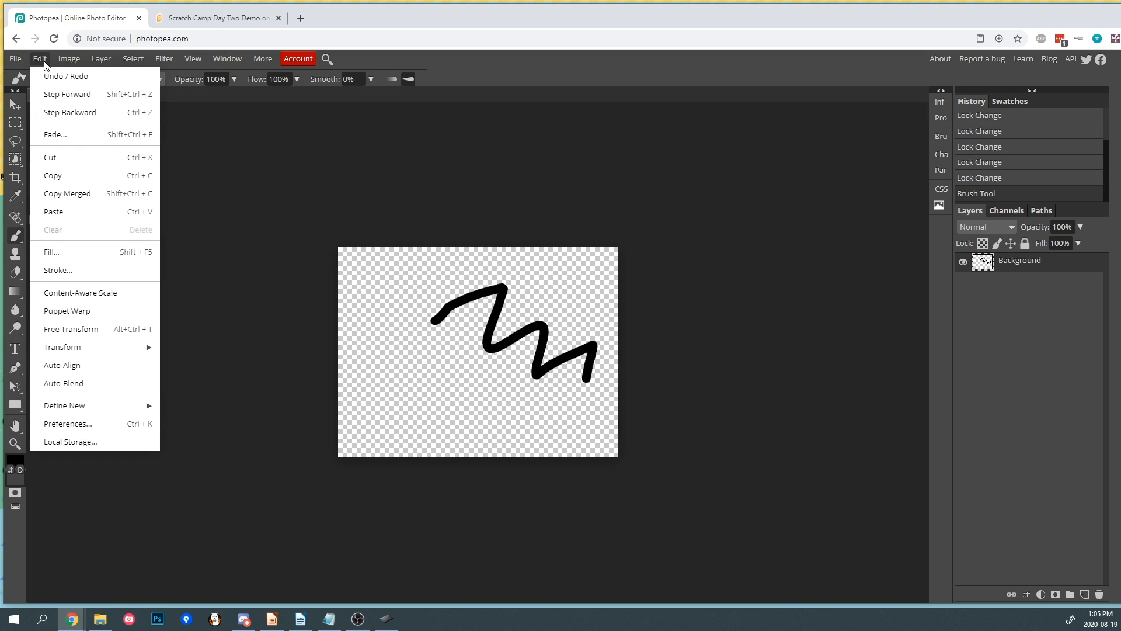
{"action": "left_click", "coordinate": [50, 76]}
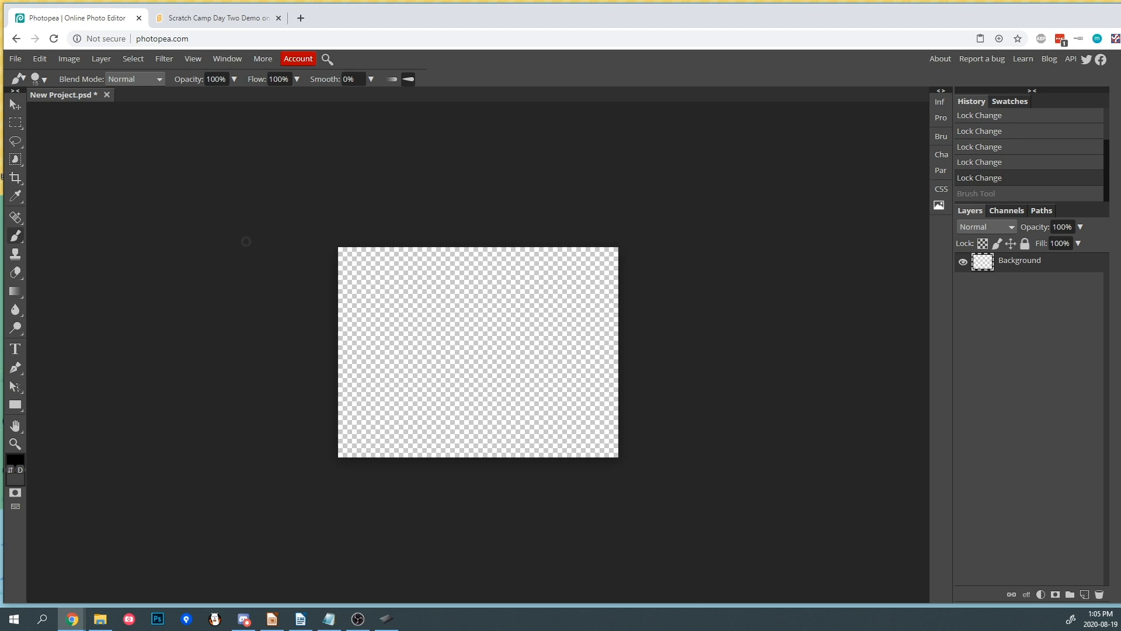
{"action": "mouse_move", "coordinate": [376, 343]}
{"action": "left_mouse_down"}
{"action": "mouse_move", "coordinate": [437, 284]}
{"action": "mouse_move", "coordinate": [560, 323]}
{"action": "left_mouse_up"}
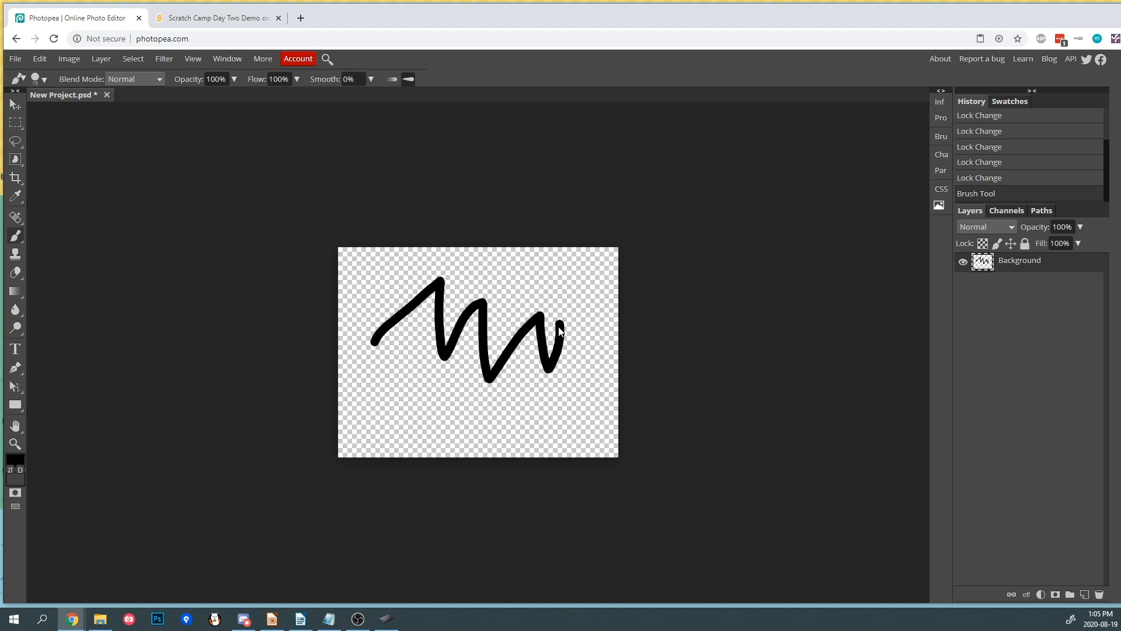
{"action": "key", "text": "ctrl+z"}
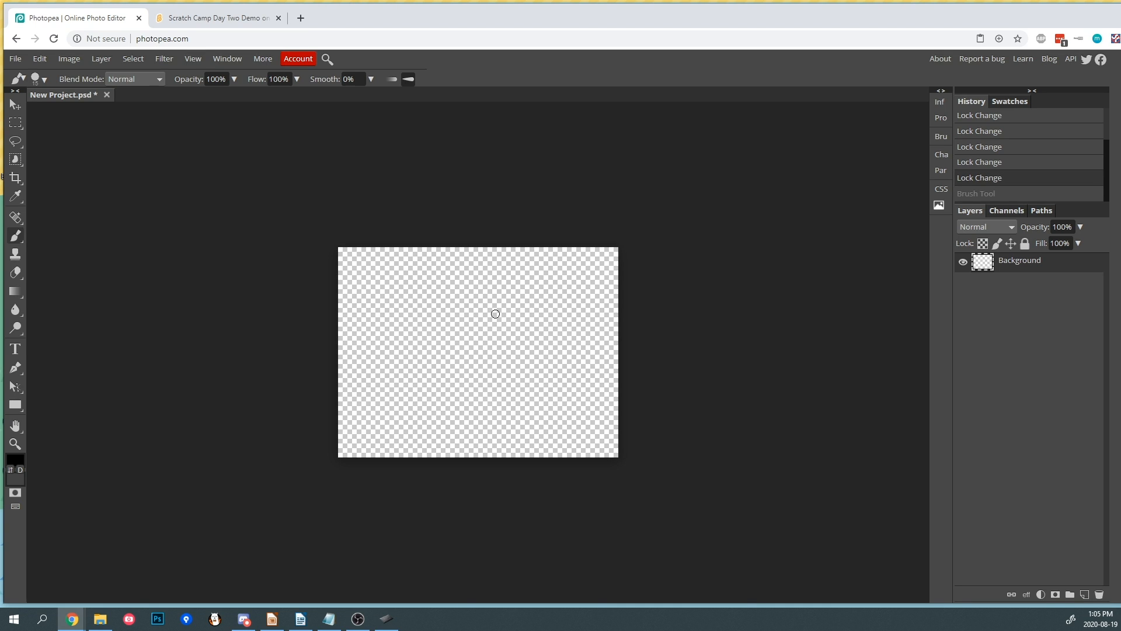
- Paint a black zigzag stroke and erase part of it with the Eraser tool
{"action": "mouse_move", "coordinate": [399, 325]}
{"action": "left_mouse_down"}
{"action": "mouse_move", "coordinate": [445, 316]}
{"action": "mouse_move", "coordinate": [481, 366]}
{"action": "mouse_move", "coordinate": [542, 359]}
{"action": "mouse_move", "coordinate": [553, 337]}
{"action": "left_mouse_up"}
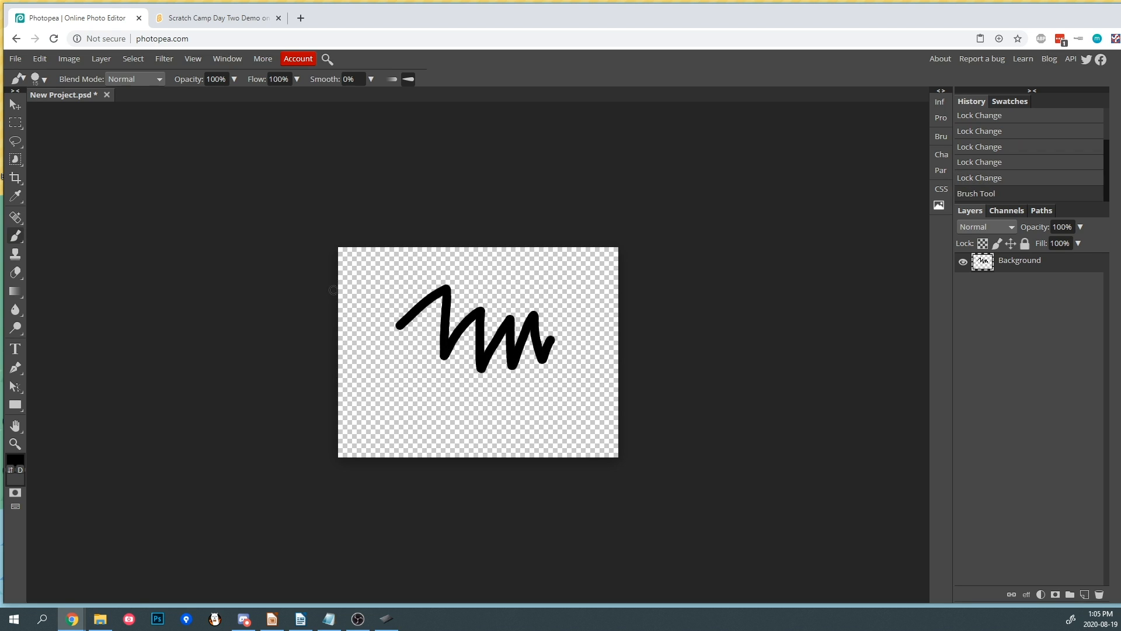
{"action": "left_click", "coordinate": [16, 276]}
{"action": "mouse_move", "coordinate": [384, 315]}
{"action": "left_mouse_down"}
{"action": "mouse_move", "coordinate": [420, 296]}
{"action": "mouse_move", "coordinate": [442, 303]}
{"action": "mouse_move", "coordinate": [437, 336]}
{"action": "mouse_move", "coordinate": [451, 300]}
{"action": "mouse_move", "coordinate": [428, 381]}
{"action": "mouse_move", "coordinate": [452, 306]}
{"action": "mouse_move", "coordinate": [443, 359]}
{"action": "mouse_move", "coordinate": [488, 296]}
{"action": "mouse_move", "coordinate": [490, 321]}
{"action": "left_mouse_up"}
- Undo the erasing and the zigzag stroke
{"action": "key", "text": "ctrl+z"}
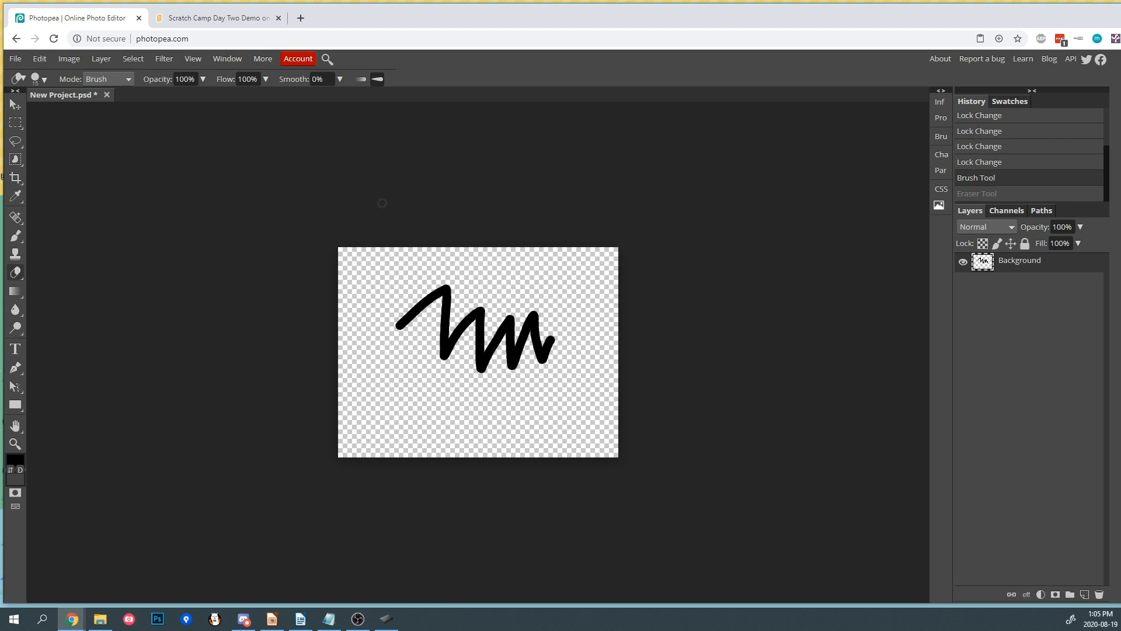
{"action": "key", "text": "ctrl+z"}
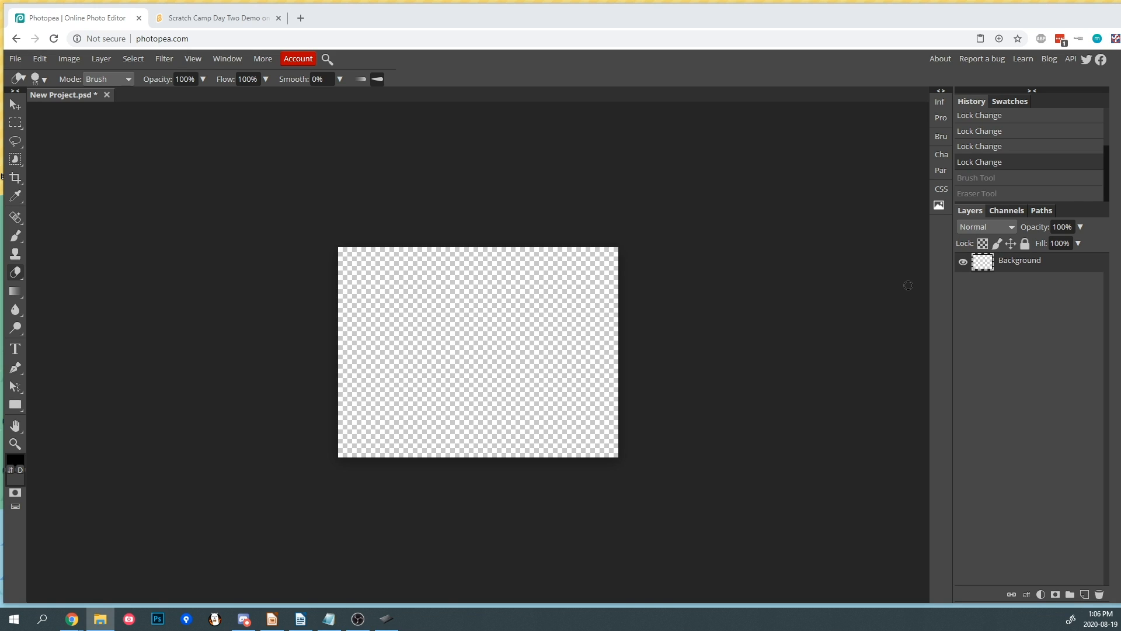
- Place the tennis court image file into the document as a new layer
{"action": "left_click_drag", "start_coordinate": [1080, 216], "coordinate": [475, 357]}
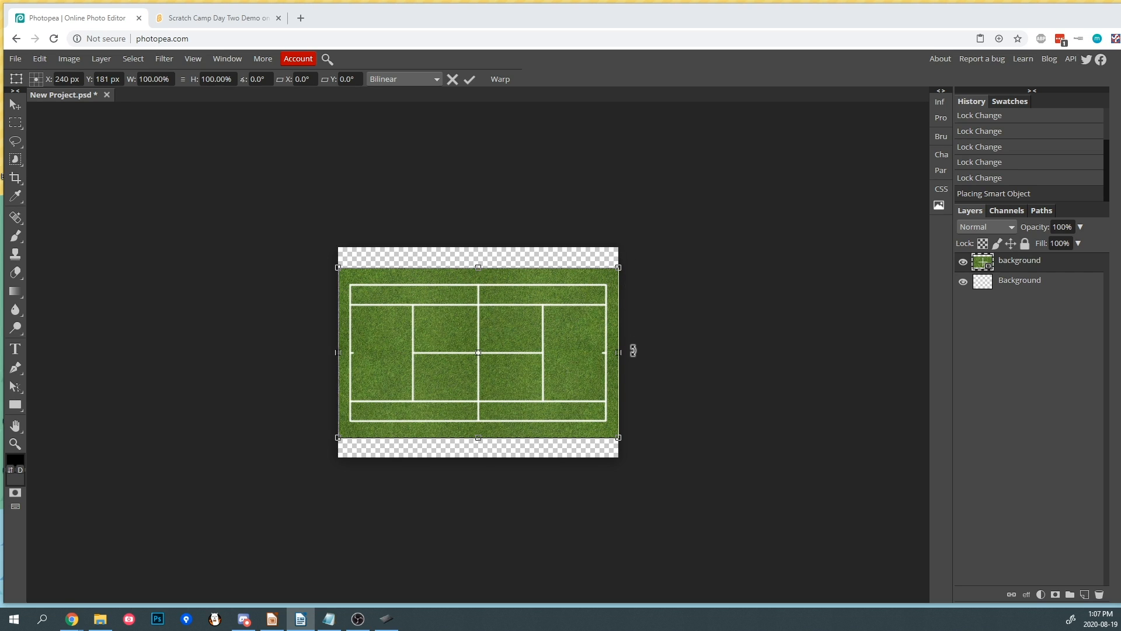
{"action": "mouse_move", "coordinate": [626, 257]}
{"action": "left_mouse_down"}
{"action": "mouse_move", "coordinate": [601, 230]}
{"action": "mouse_move", "coordinate": [643, 291]}
{"action": "mouse_move", "coordinate": [631, 257]}
{"action": "left_mouse_up"}
{"action": "key", "text": "e"}
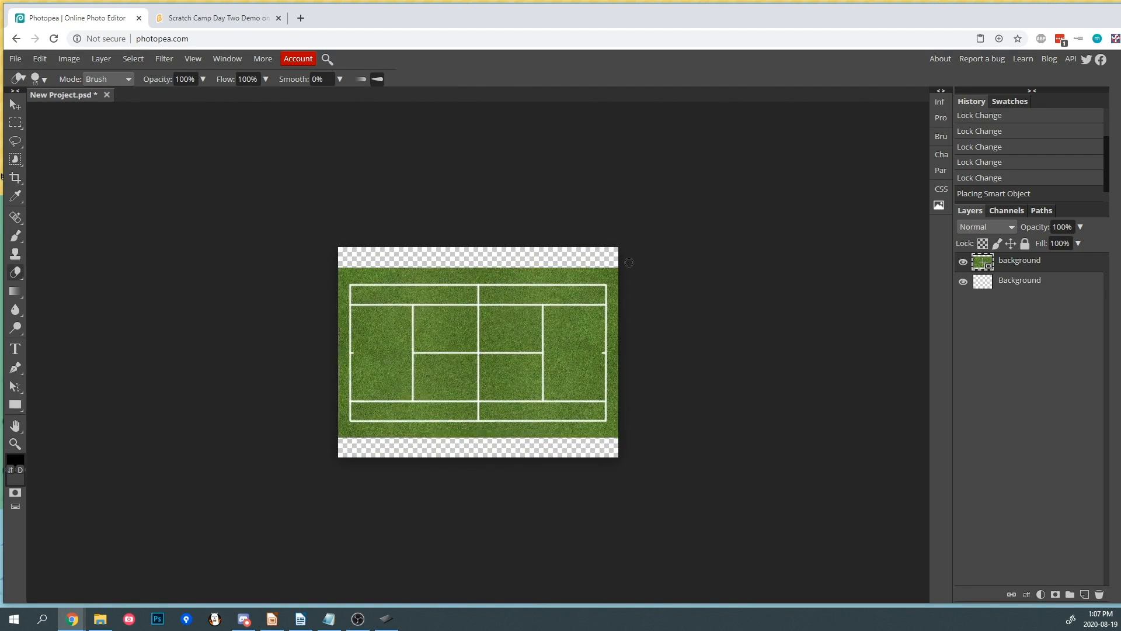
- Stretch the tennis court layer with Free Transform so it covers the whole canvas
{"action": "left_click", "coordinate": [15, 107]}
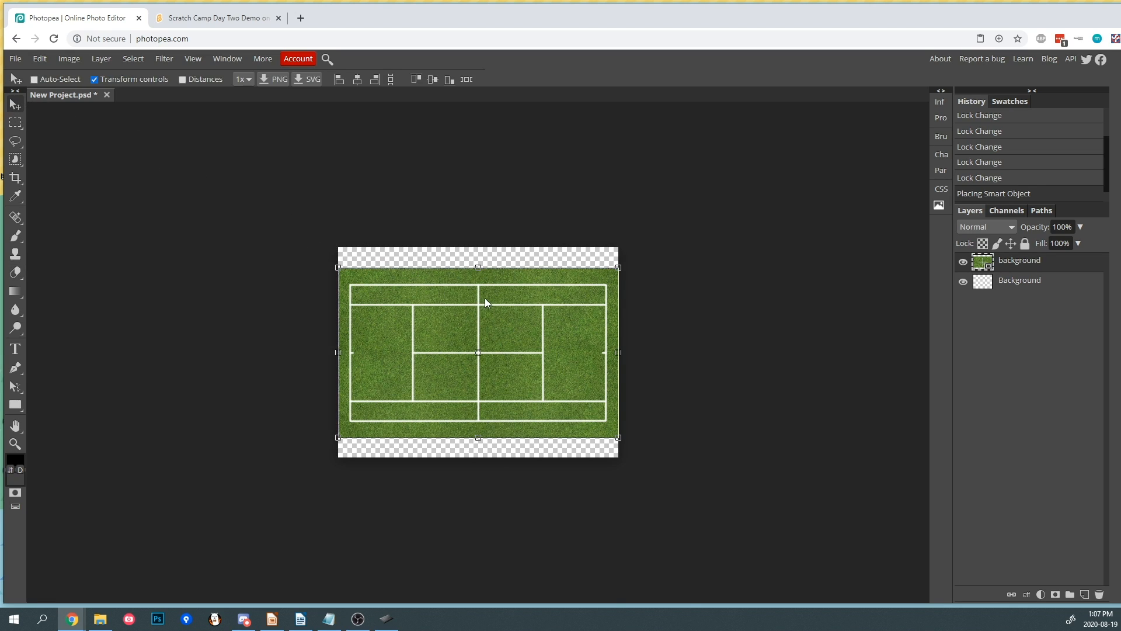
{"action": "left_click_drag", "start_coordinate": [618, 267], "coordinate": [622, 242]}
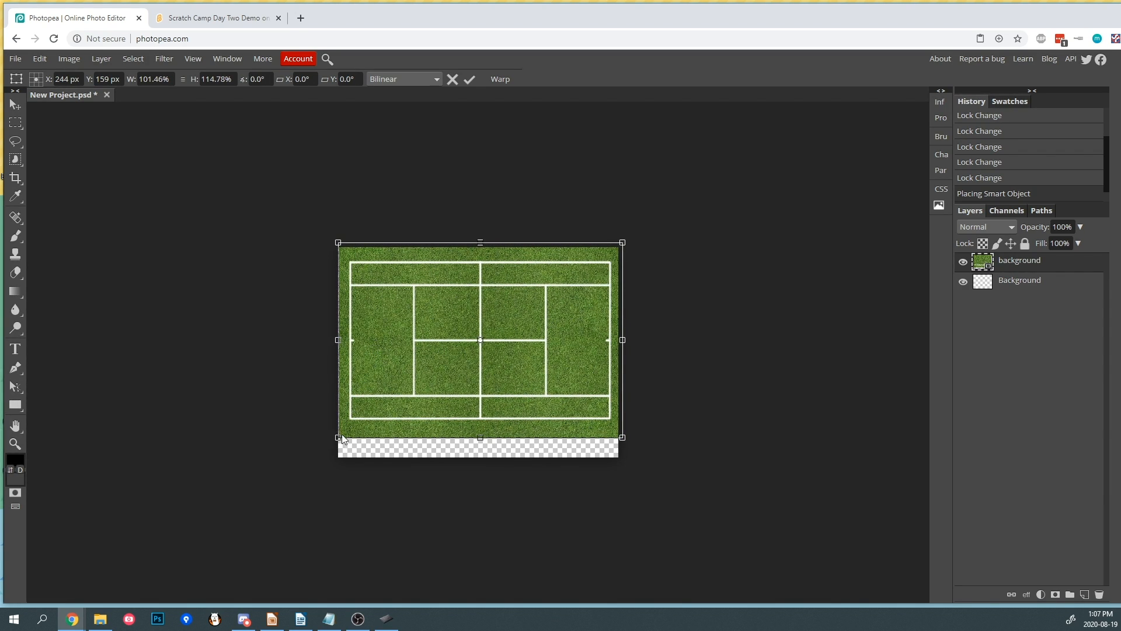
{"action": "left_click_drag", "start_coordinate": [338, 437], "coordinate": [333, 463]}
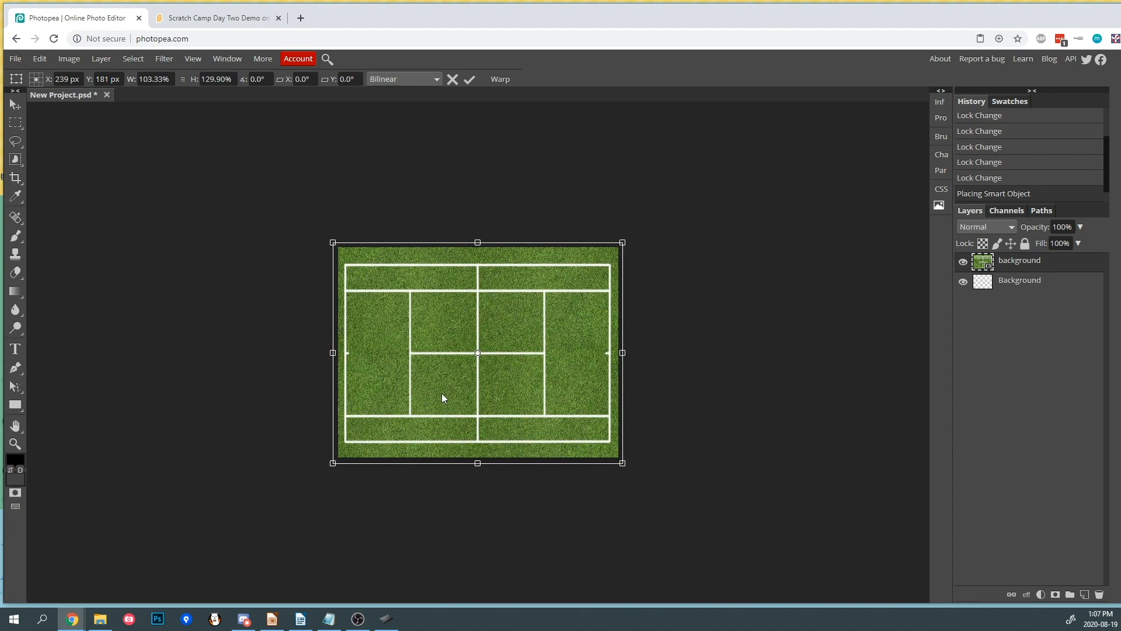
{"action": "key", "text": "Return"}
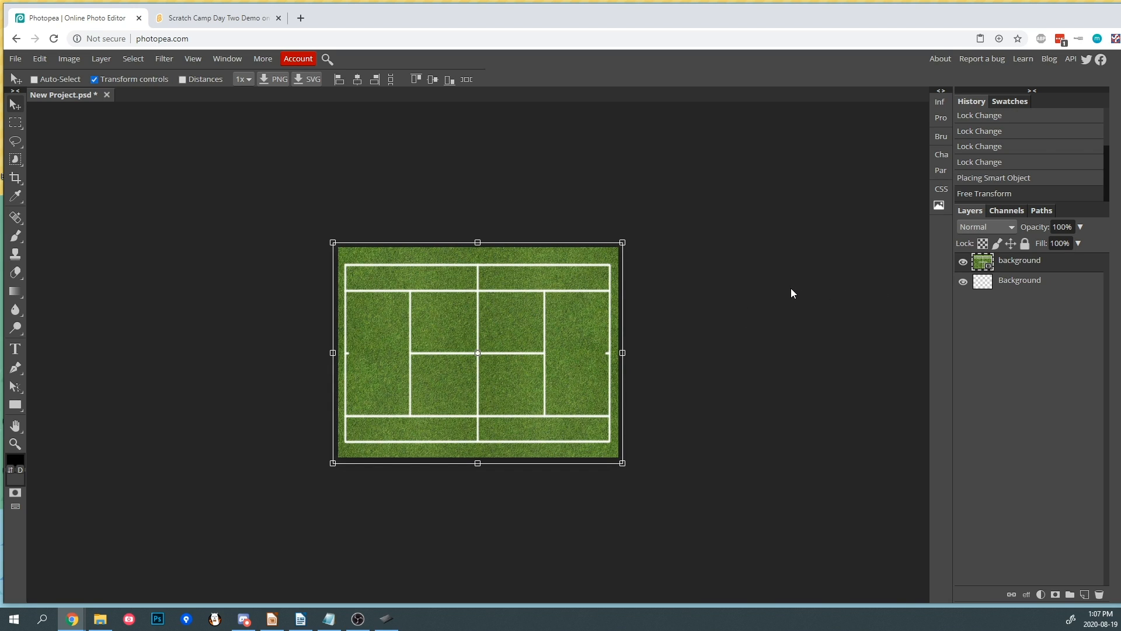
- Rasterize the tennis court layer with the Brush tool and try a brush stroke on it, undoing the stroke
{"action": "left_click", "coordinate": [16, 236]}
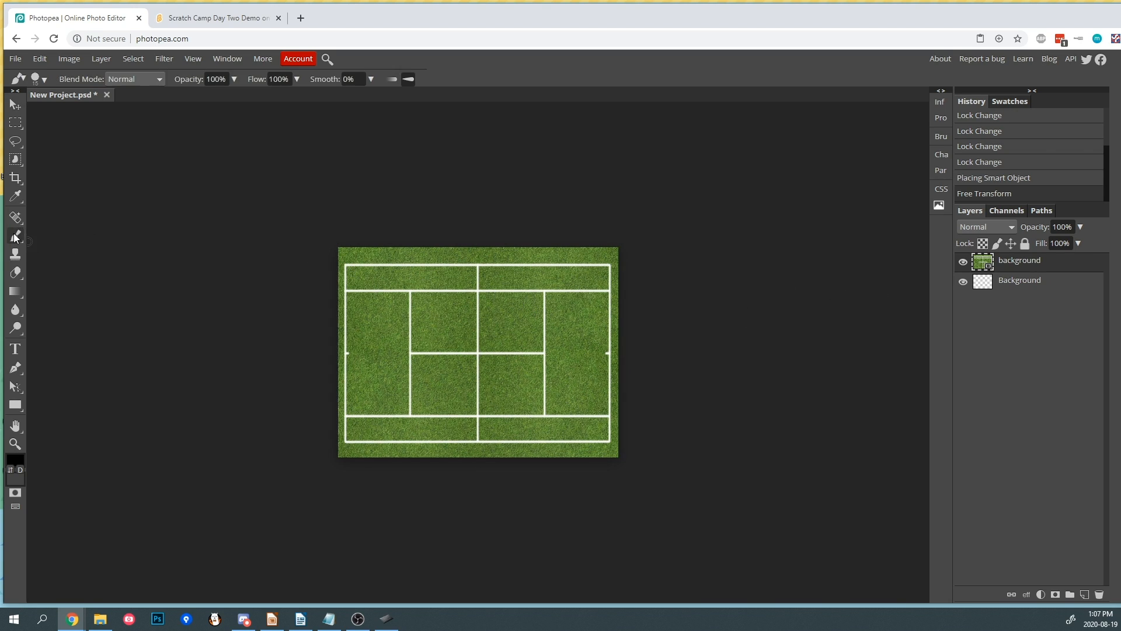
{"action": "left_click", "coordinate": [483, 320]}
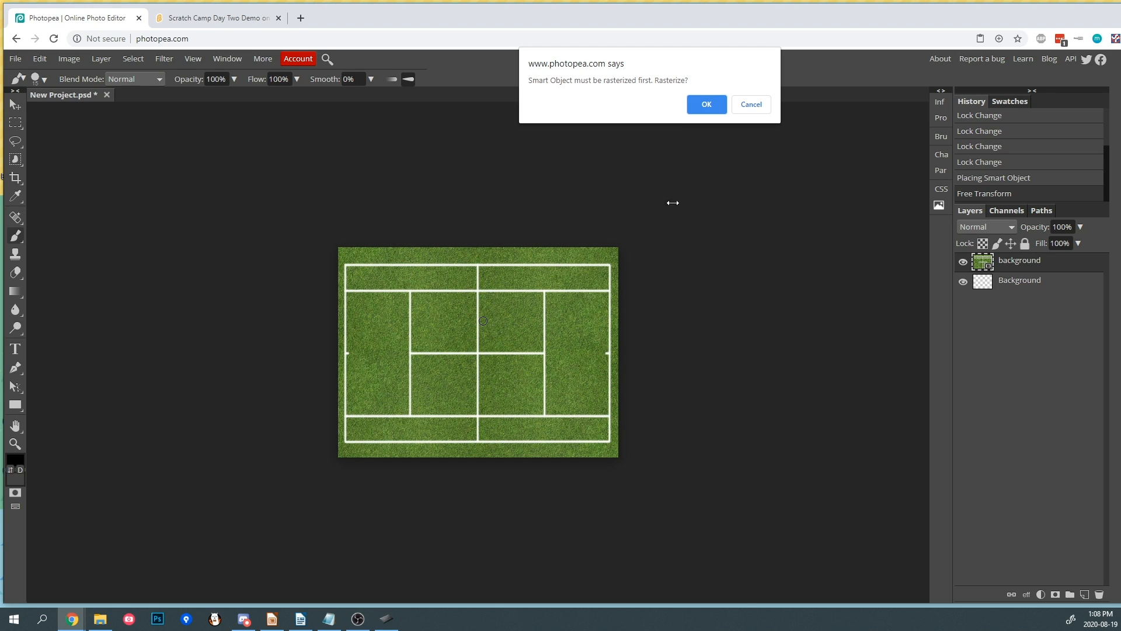
{"action": "left_click", "coordinate": [706, 104]}
{"action": "mouse_move", "coordinate": [397, 338]}
{"action": "left_mouse_down"}
{"action": "mouse_move", "coordinate": [429, 323]}
{"action": "mouse_move", "coordinate": [569, 350]}
{"action": "mouse_move", "coordinate": [467, 350]}
{"action": "mouse_move", "coordinate": [421, 315]}
{"action": "mouse_move", "coordinate": [430, 304]}
{"action": "left_mouse_up"}
{"action": "key", "text": "ctrl+z"}
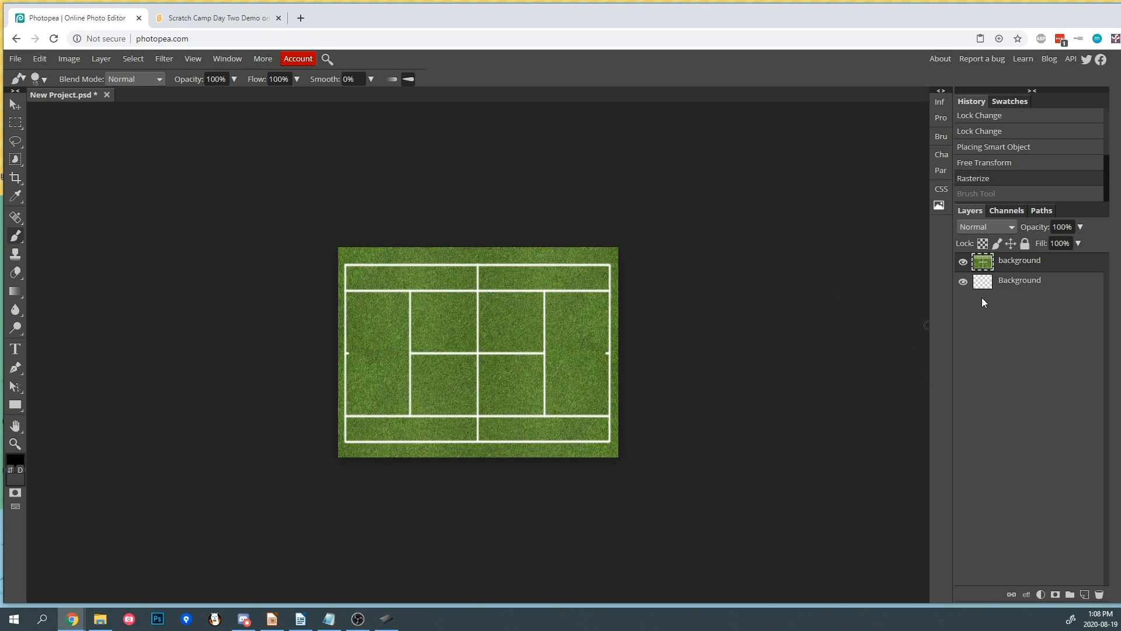
- Paint a stroke on the transparent lower layer and undo it
{"action": "left_click", "coordinate": [1018, 283]}
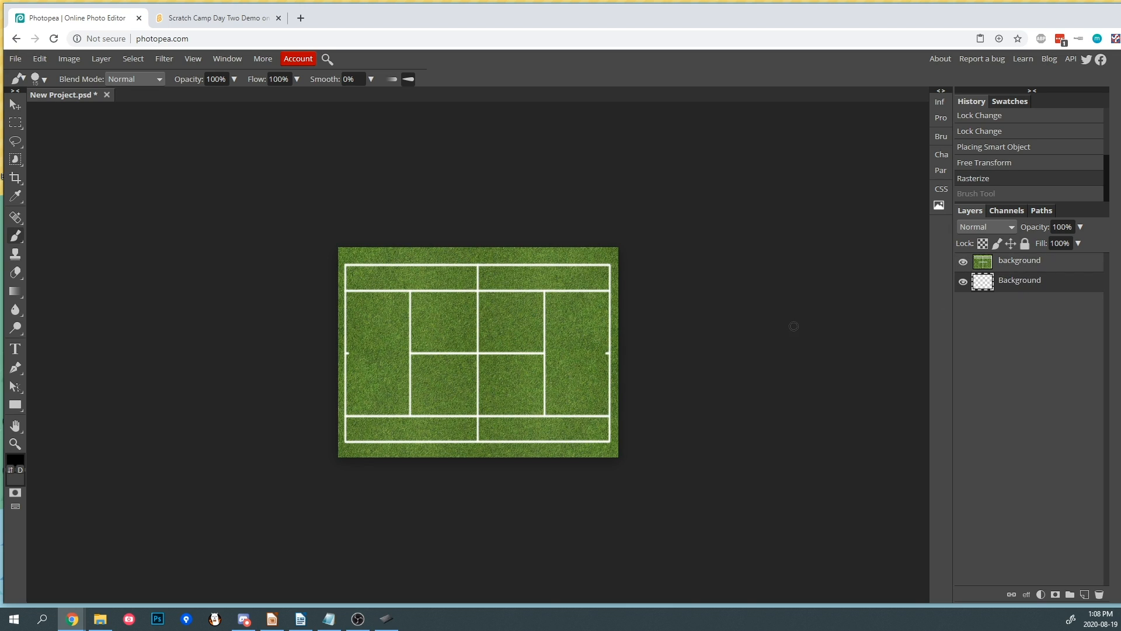
{"action": "left_click_drag", "start_coordinate": [496, 315], "coordinate": [549, 350]}
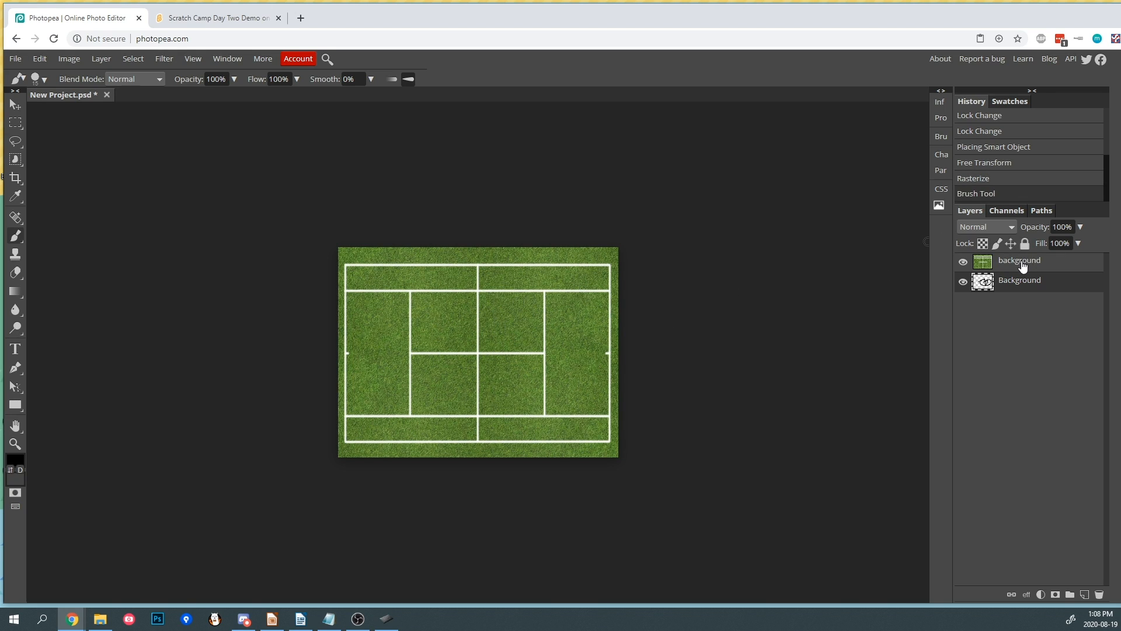
{"action": "key", "text": "ctrl+z"}
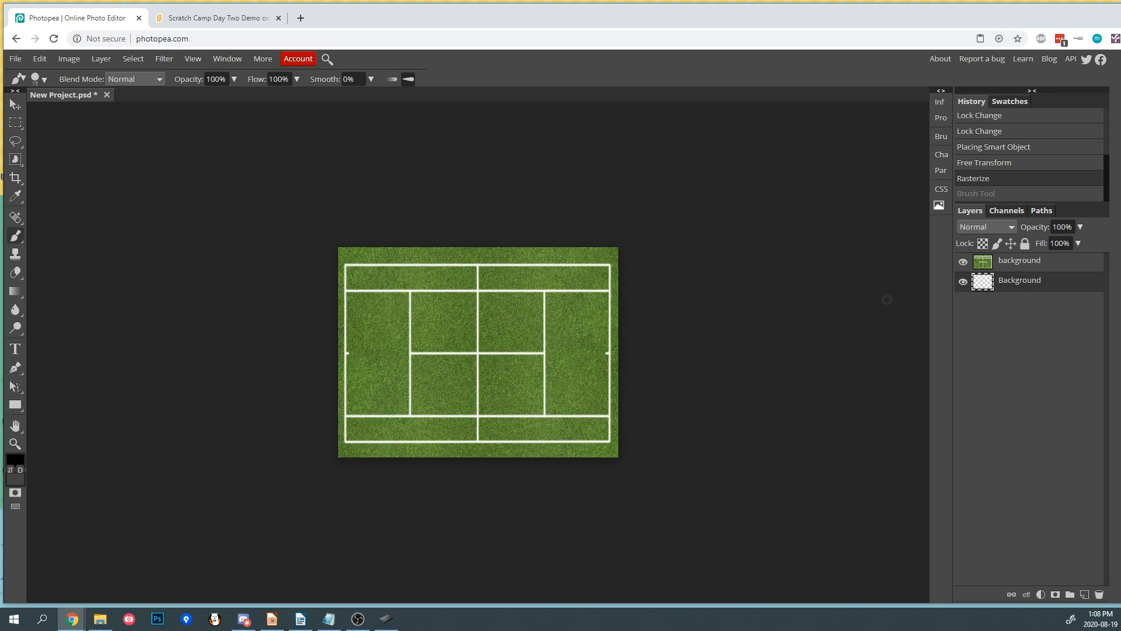
- Move the tennis court layer below the transparent layer and select the transparent layer
{"action": "left_click", "coordinate": [1003, 268]}
{"action": "left_click_drag", "start_coordinate": [1006, 267], "coordinate": [1004, 286]}
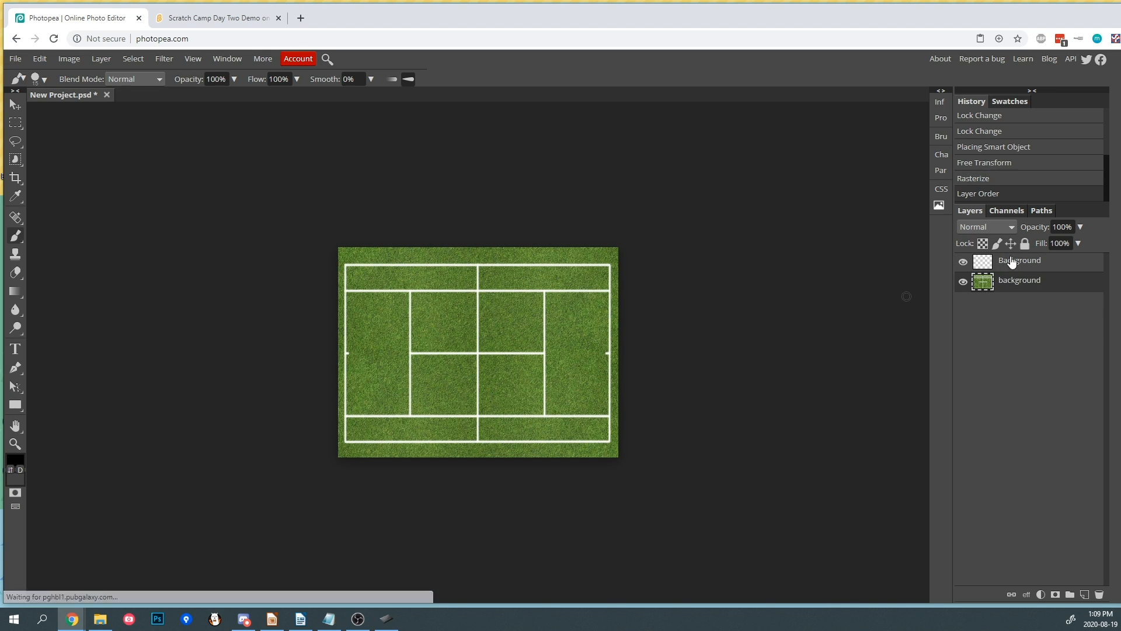
{"action": "left_click", "coordinate": [1010, 263]}
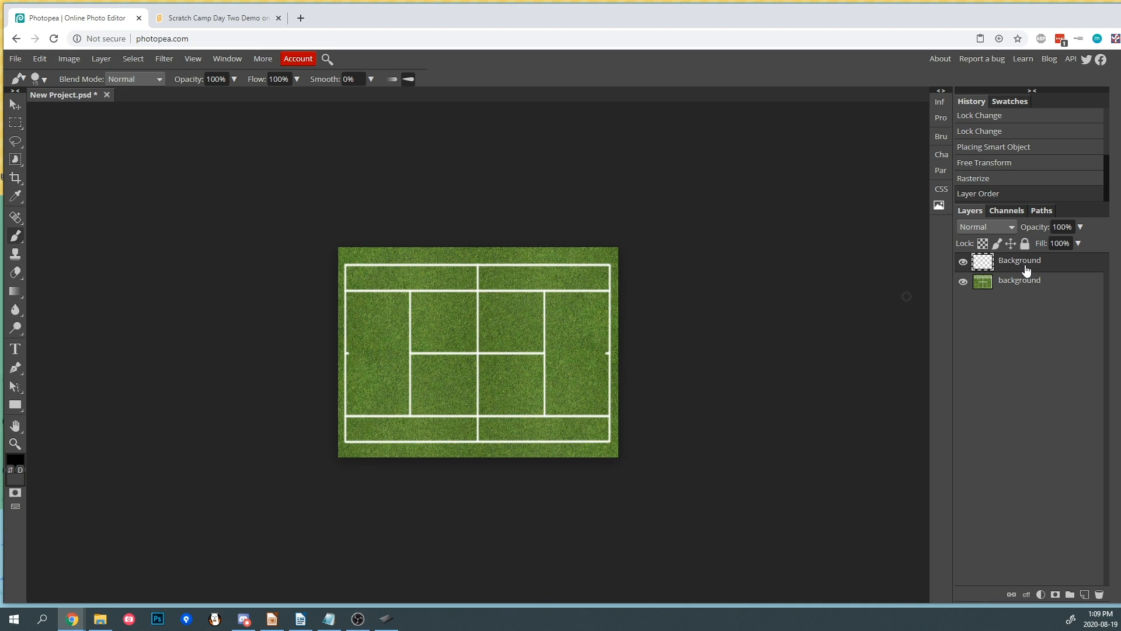
- Rename the tennis court layer Background and the transparent layer Sketch
{"action": "double_click", "coordinate": [1019, 282]}
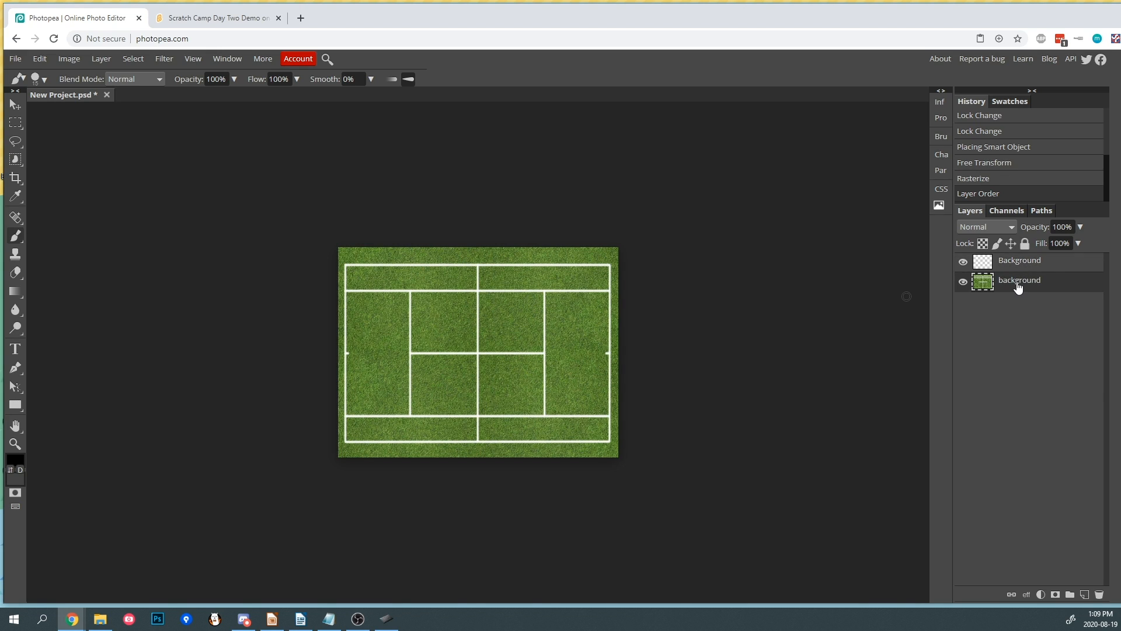
{"action": "type", "text": "Background"}
{"action": "key", "text": "Return"}
{"action": "double_click", "coordinate": [1024, 261]}
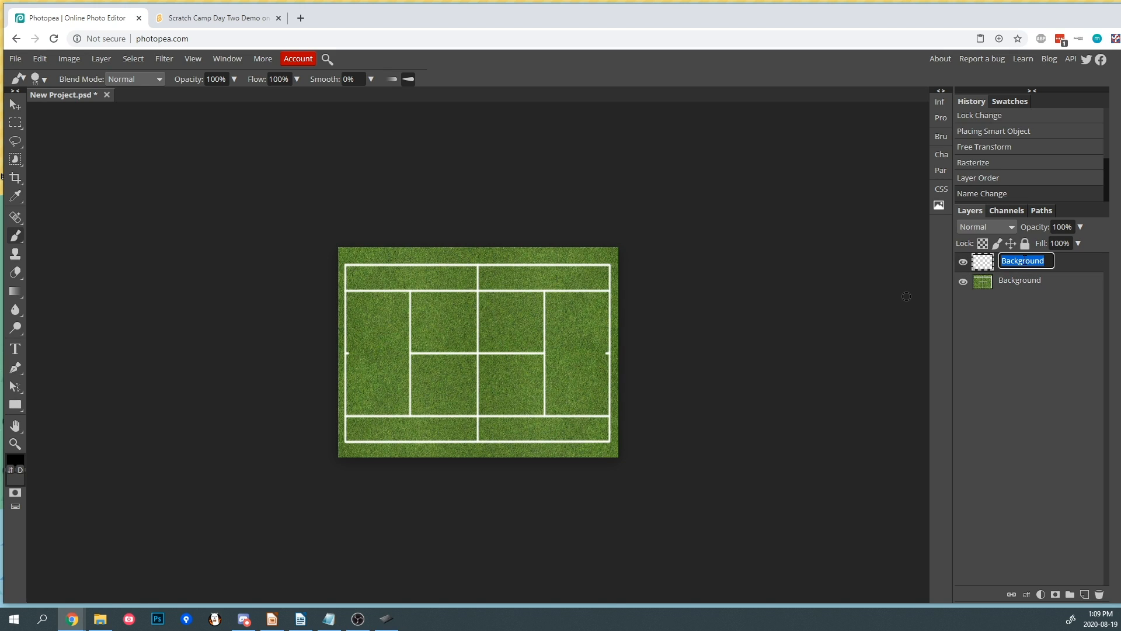
{"action": "type", "text": "Sketch"}
{"action": "key", "text": "Return"}
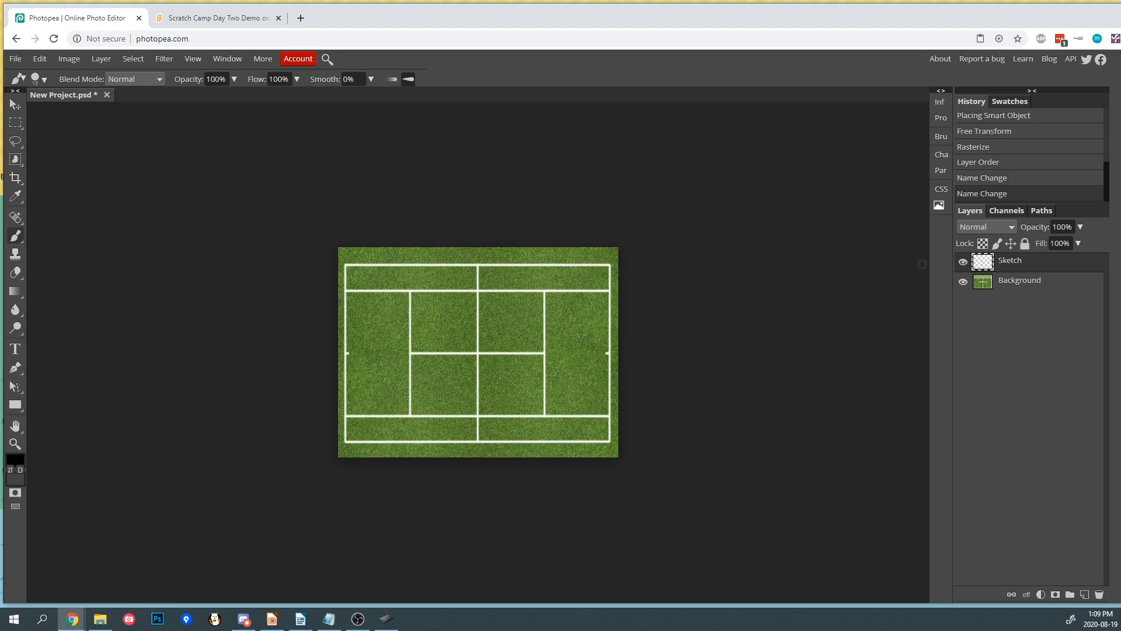
- Lock all properties of the Background layer and try painting on it
{"action": "left_click", "coordinate": [1019, 284]}
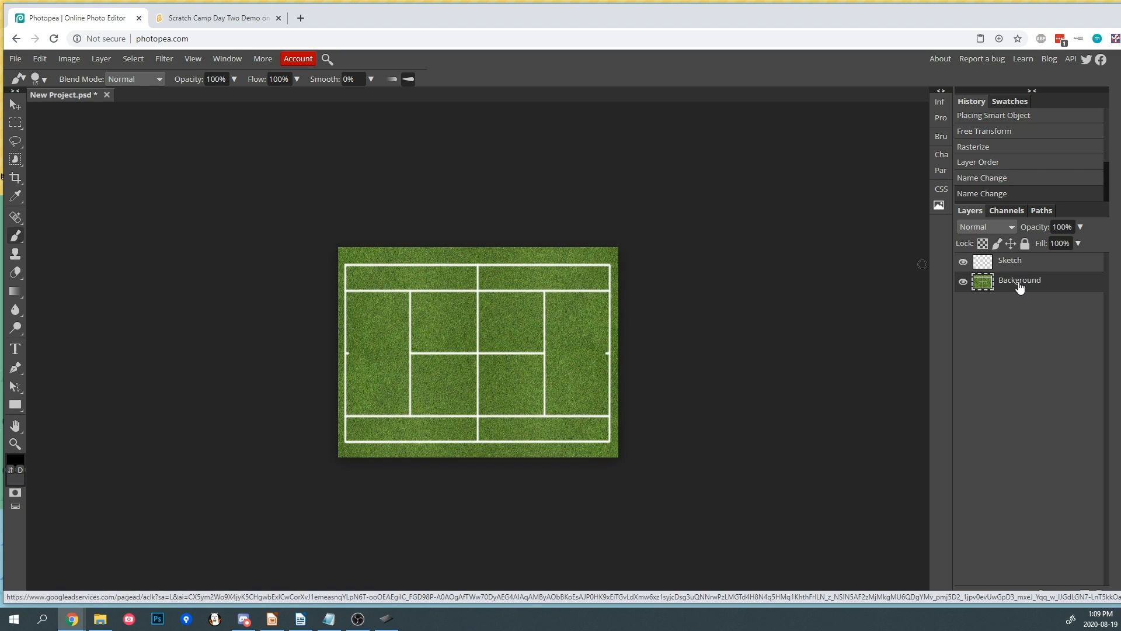
{"action": "left_click", "coordinate": [1026, 242]}
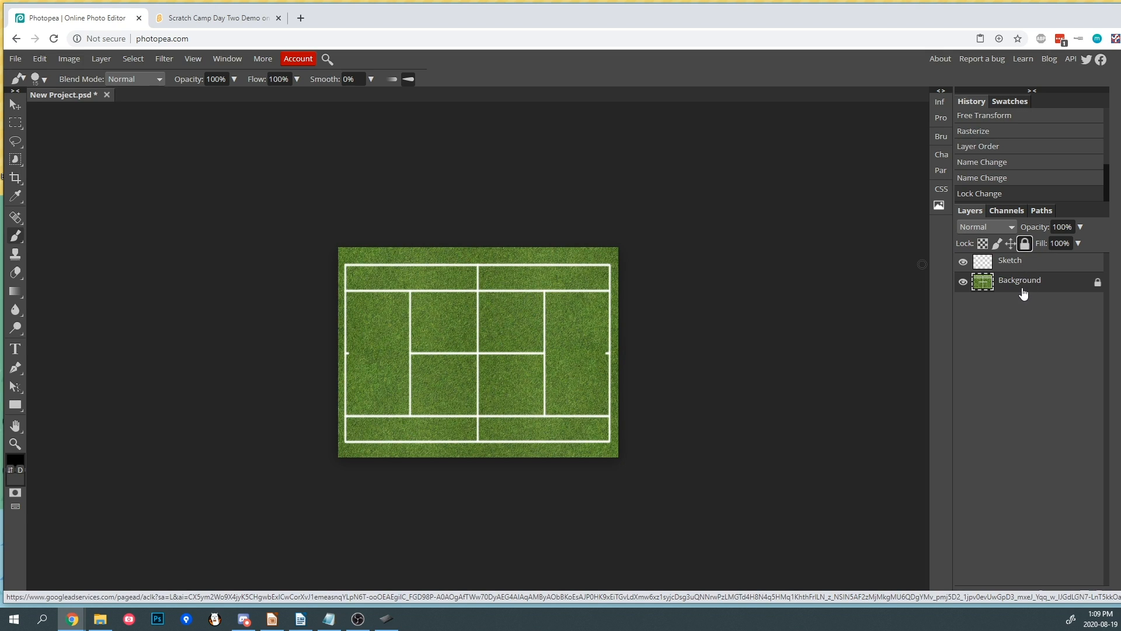
{"action": "left_click", "coordinate": [364, 341]}
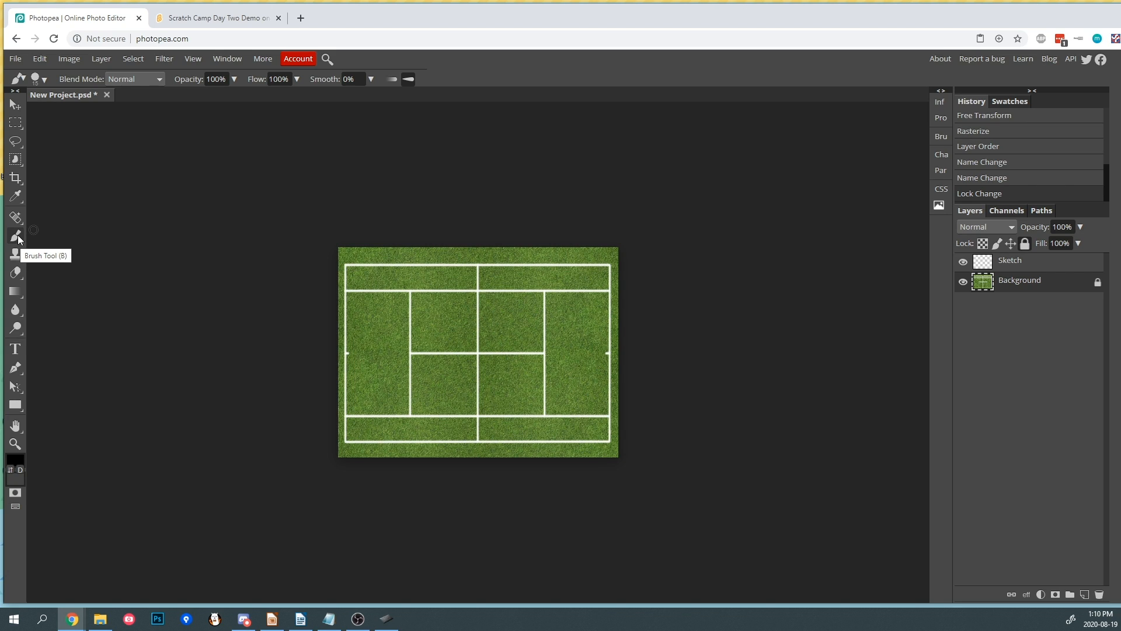
- Paint a black curly stroke across the court on the Sketch layer
{"action": "left_click", "coordinate": [1028, 269]}
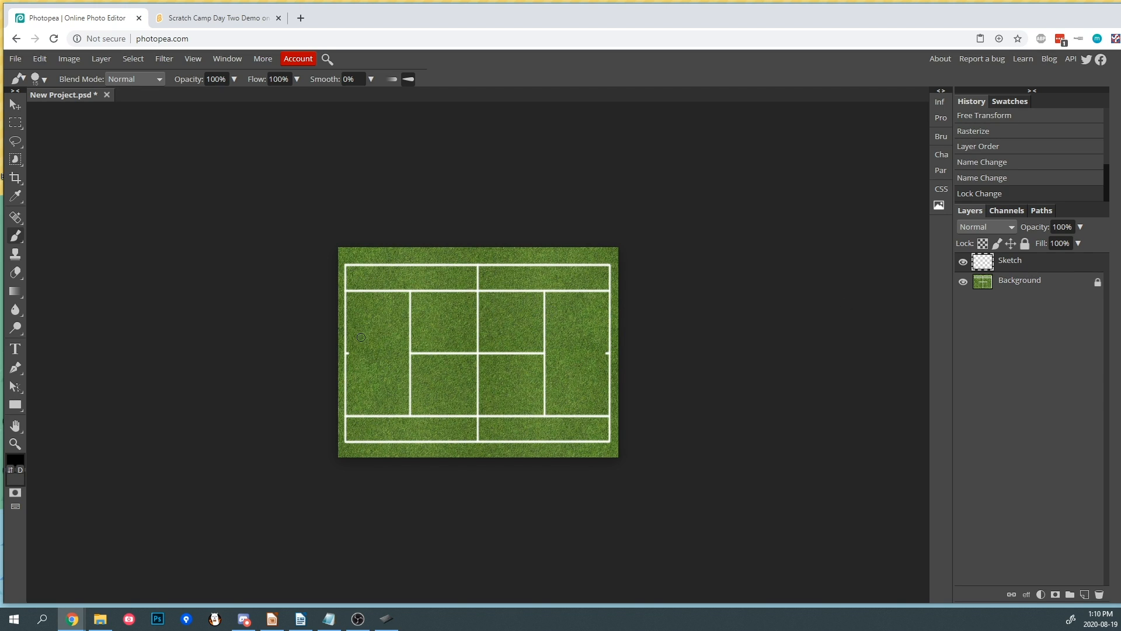
{"action": "mouse_move", "coordinate": [420, 296]}
{"action": "left_mouse_down"}
{"action": "mouse_move", "coordinate": [511, 301]}
{"action": "mouse_move", "coordinate": [561, 373]}
{"action": "mouse_move", "coordinate": [510, 340]}
{"action": "left_mouse_up"}
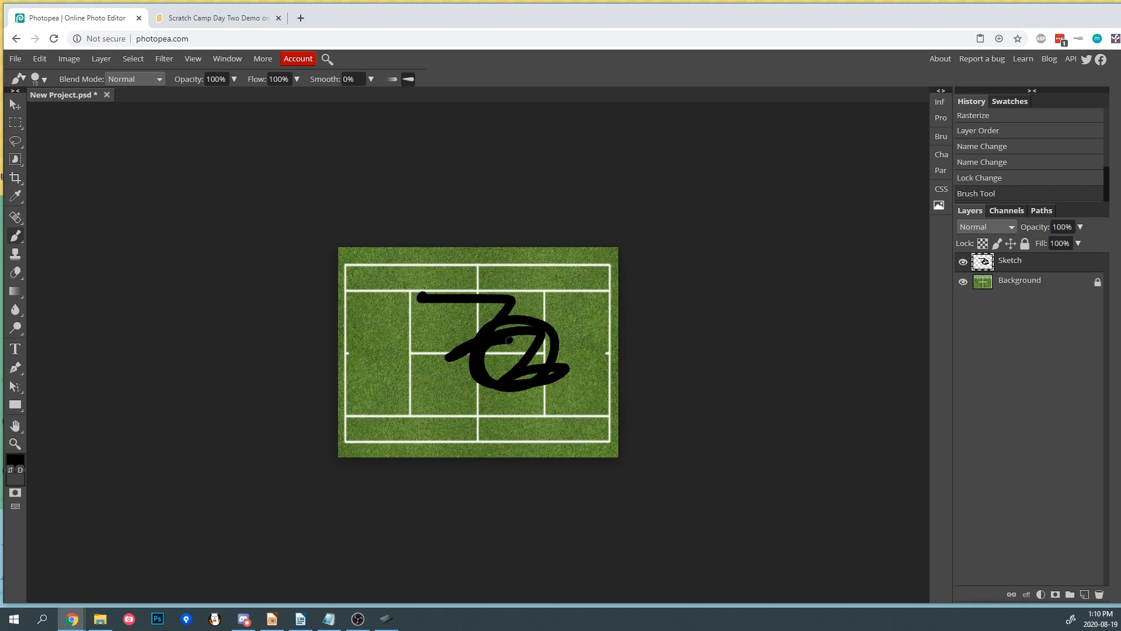
{"action": "key", "text": "ctrl+z"}
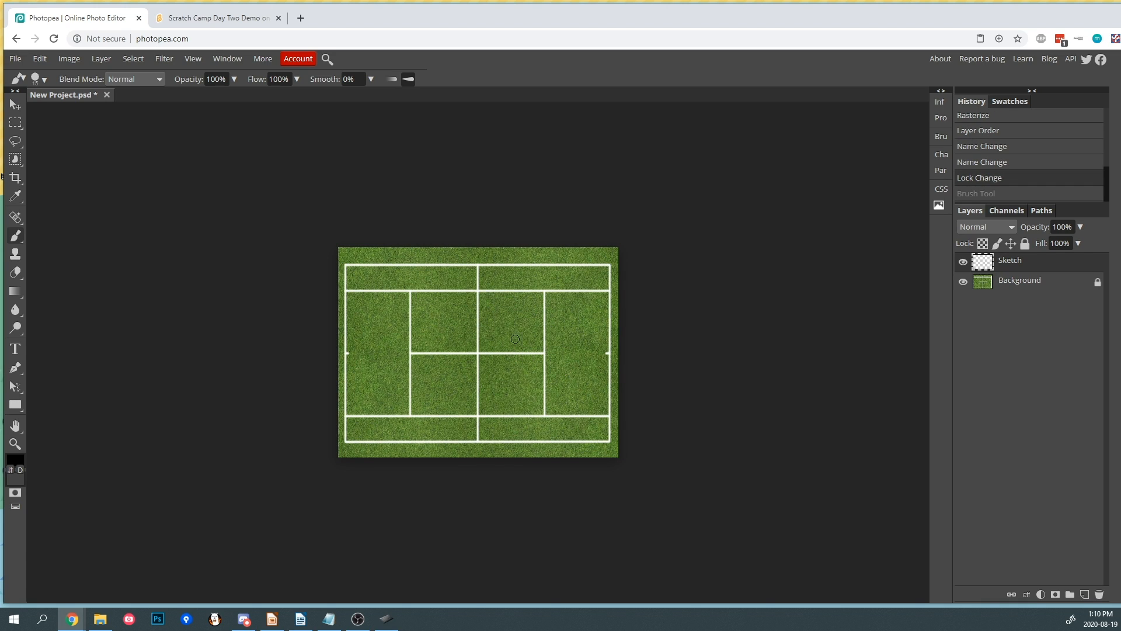
{"action": "mouse_move", "coordinate": [437, 299]}
{"action": "left_mouse_down"}
{"action": "mouse_move", "coordinate": [467, 348]}
{"action": "mouse_move", "coordinate": [561, 345]}
{"action": "left_mouse_up"}
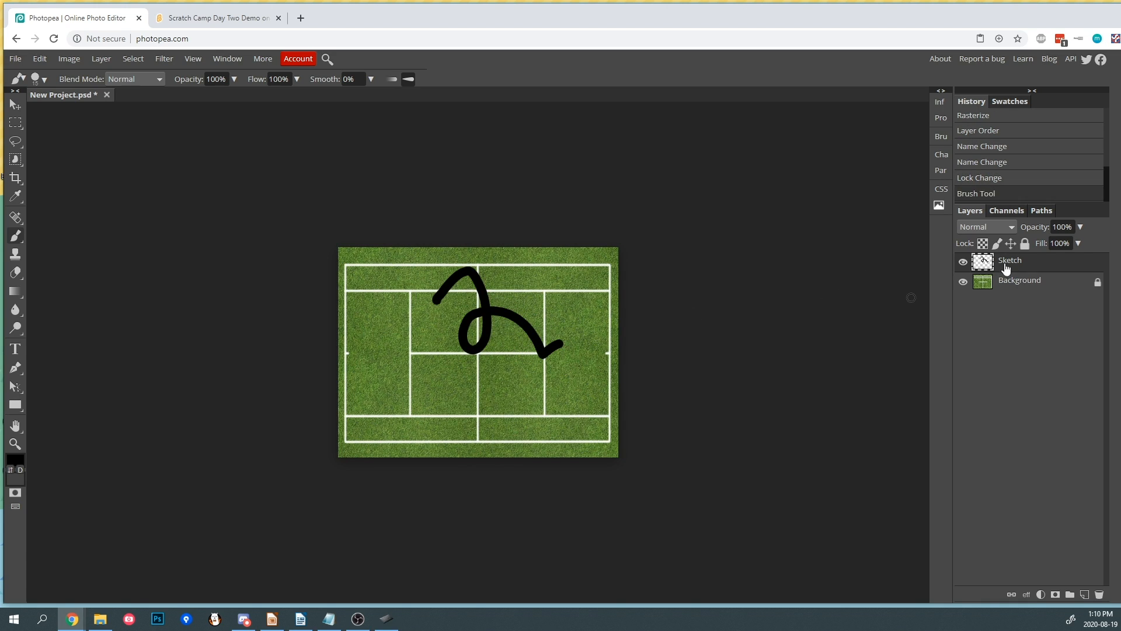
- Toggle the Sketch layer's visibility off and back on
{"action": "left_click", "coordinate": [963, 262]}
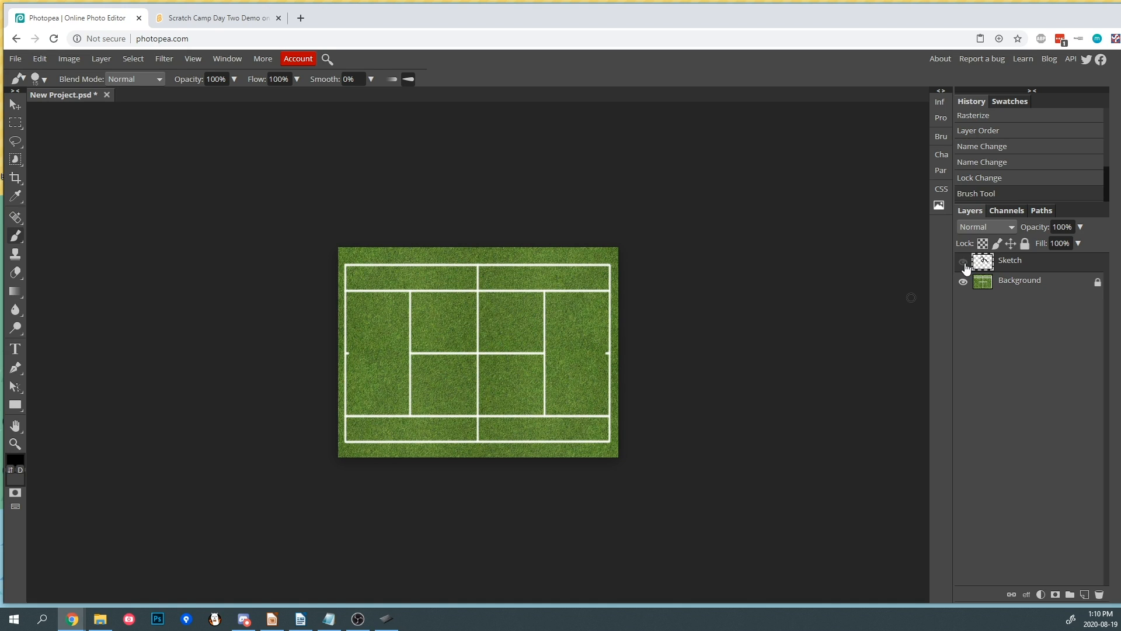
{"action": "left_click", "coordinate": [965, 266]}
{"action": "left_click", "coordinate": [964, 266]}
{"action": "left_click", "coordinate": [964, 267]}
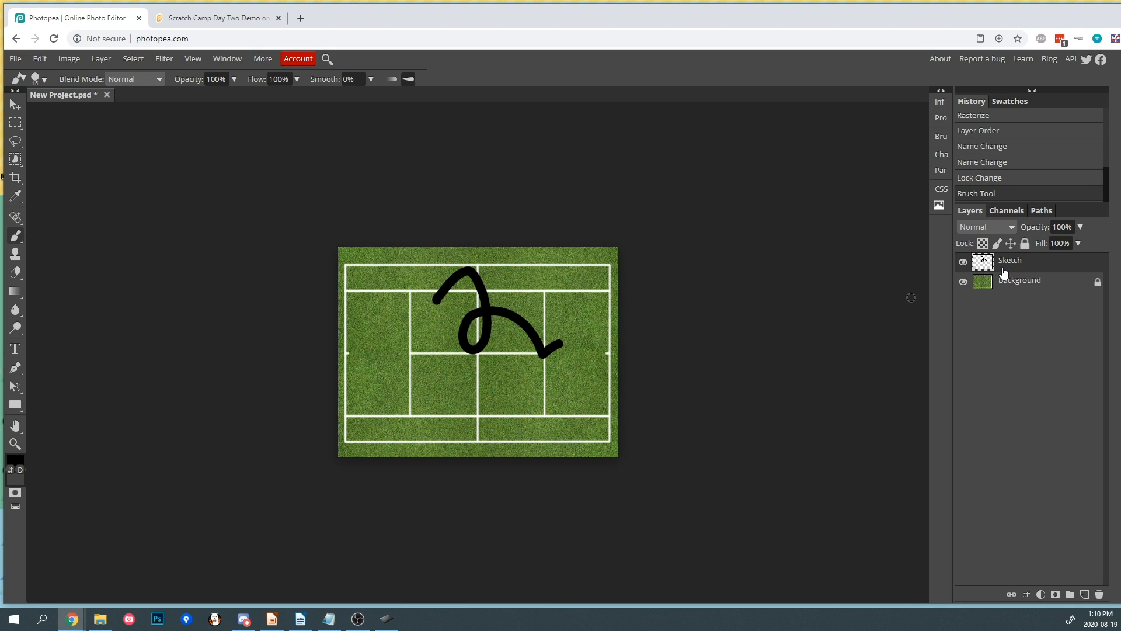
- Adjust the Sketch layer's opacity and undo the recent changes
{"action": "left_click", "coordinate": [1080, 226]}
{"action": "mouse_move", "coordinate": [1075, 241]}
{"action": "left_mouse_down"}
{"action": "mouse_move", "coordinate": [1011, 243]}
{"action": "mouse_move", "coordinate": [1085, 230]}
{"action": "left_mouse_up"}
{"action": "left_click", "coordinate": [778, 221]}
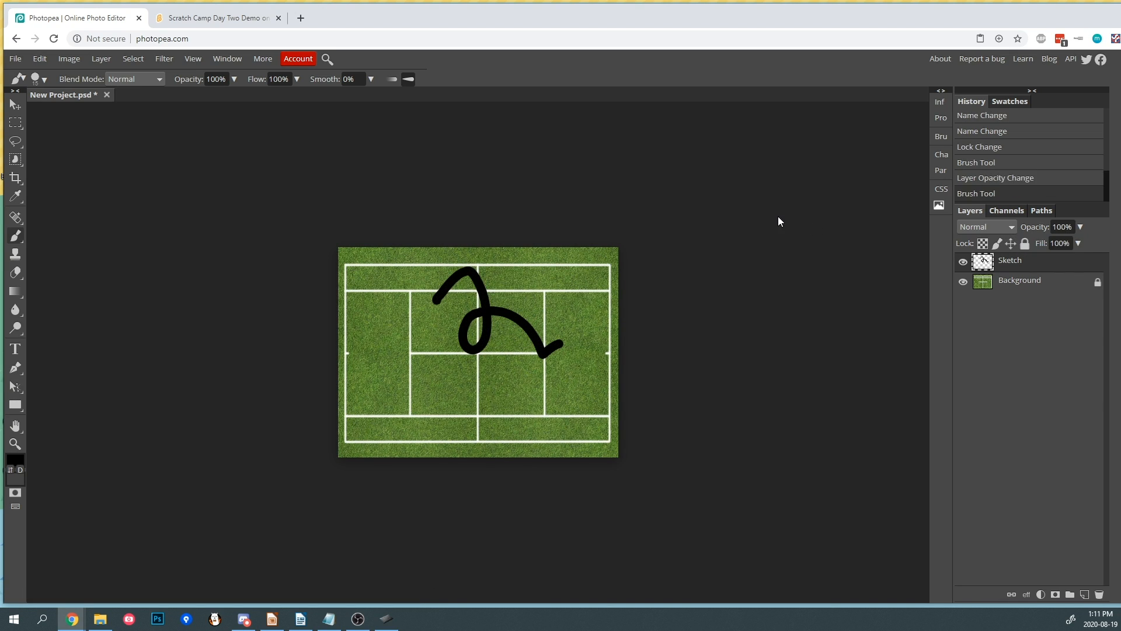
{"action": "key", "text": "ctrl+z"}
{"action": "key", "text": "ctrl+z"}
{"action": "key", "text": "ctrl+z"}
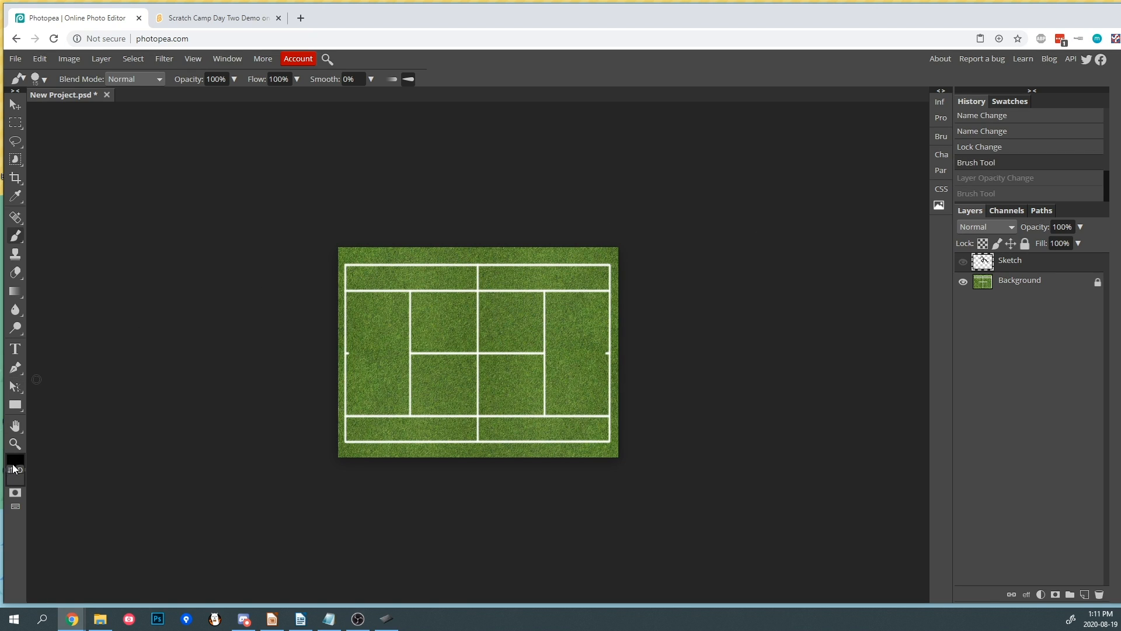
- Set the foreground colour to red, paint a red zigzag on the Sketch layer, and show the layer
{"action": "left_click", "coordinate": [13, 464]}
{"action": "left_click", "coordinate": [285, 283]}
{"action": "left_click", "coordinate": [323, 304]}
{"action": "mouse_move", "coordinate": [663, 338]}
{"action": "left_mouse_down"}
{"action": "mouse_move", "coordinate": [401, 337]}
{"action": "mouse_move", "coordinate": [496, 334]}
{"action": "left_mouse_up"}
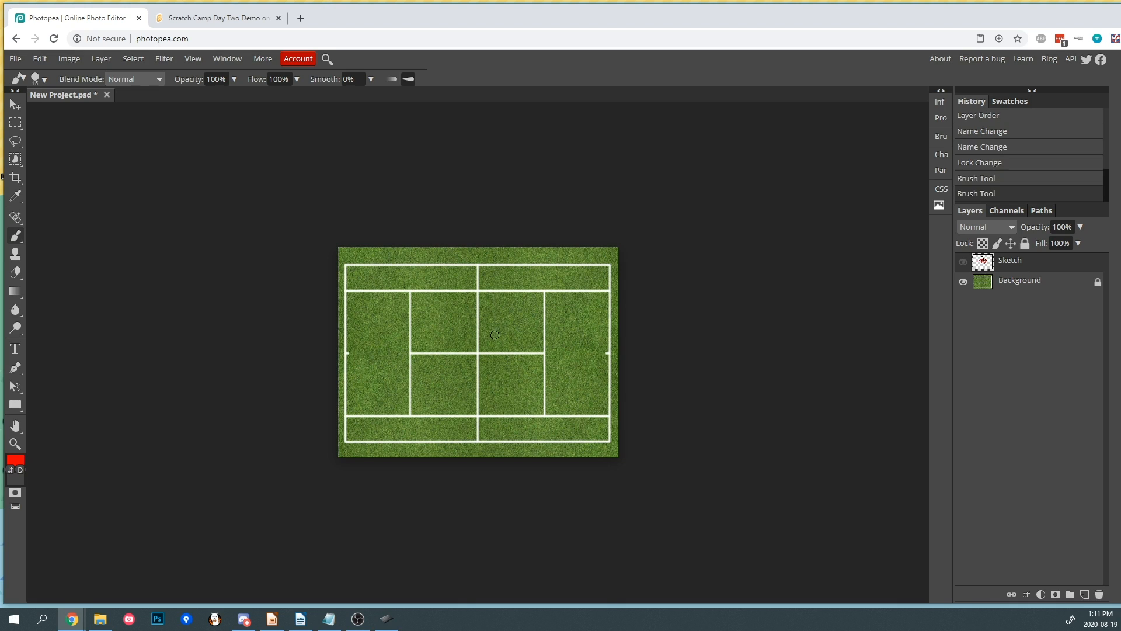
{"action": "left_click", "coordinate": [963, 261]}
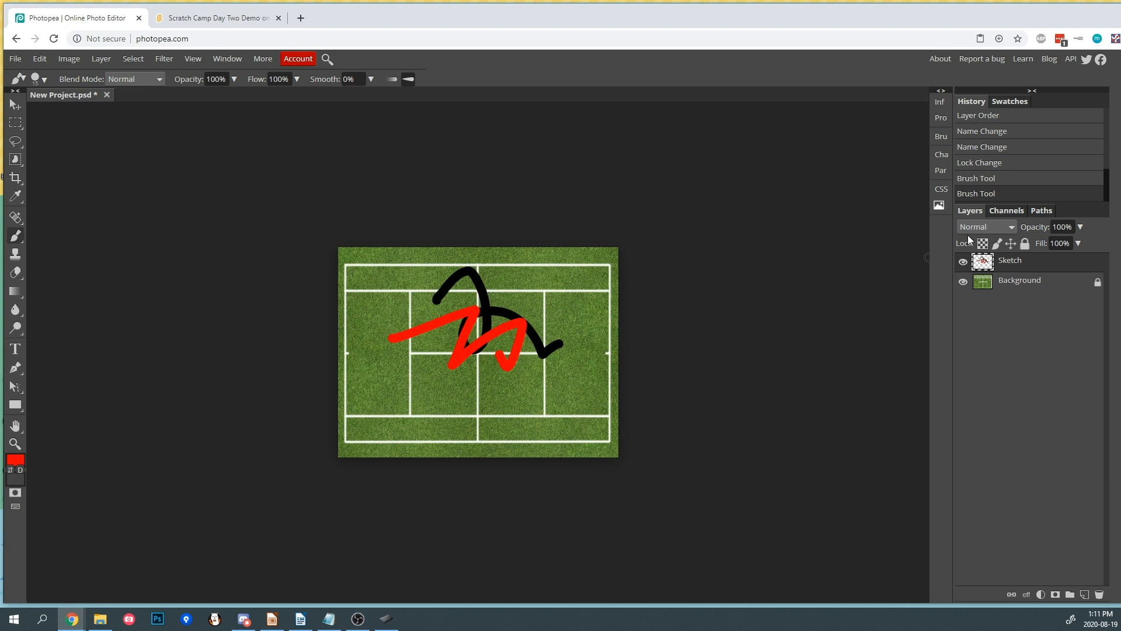
{"action": "left_click", "coordinate": [986, 227]}
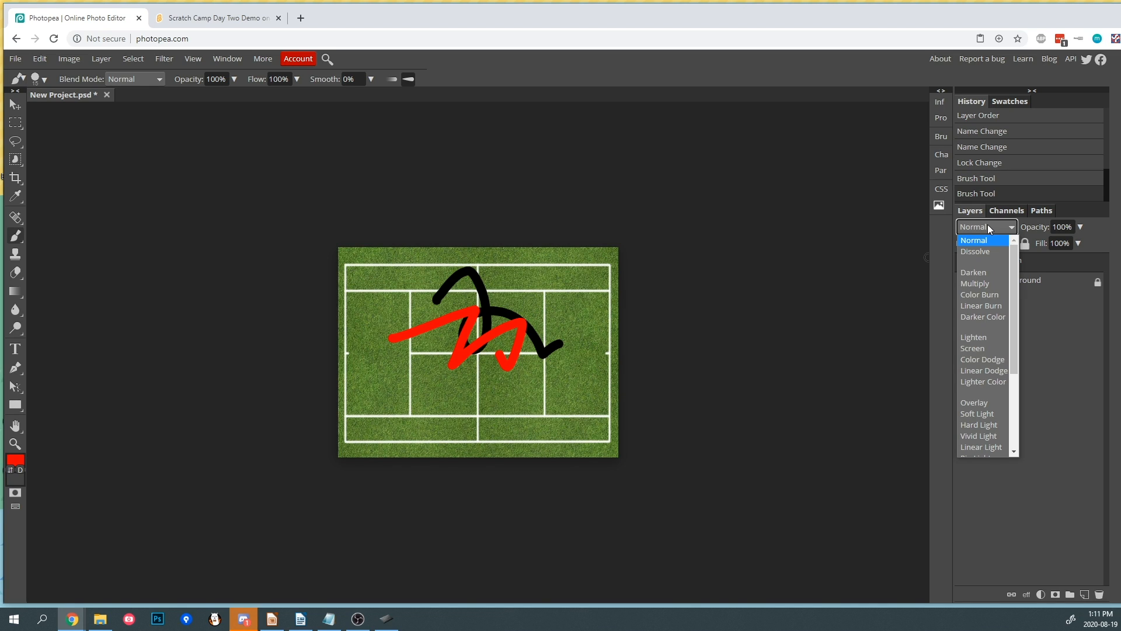
{"action": "left_click", "coordinate": [928, 257]}
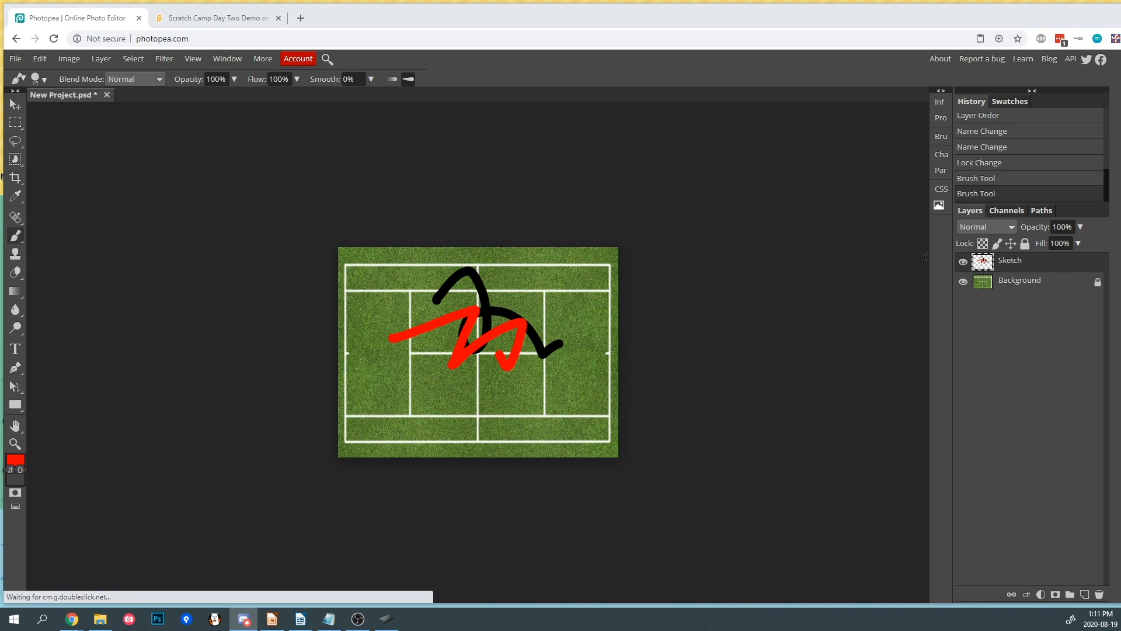
{"action": "key", "text": "alt+Tab"}
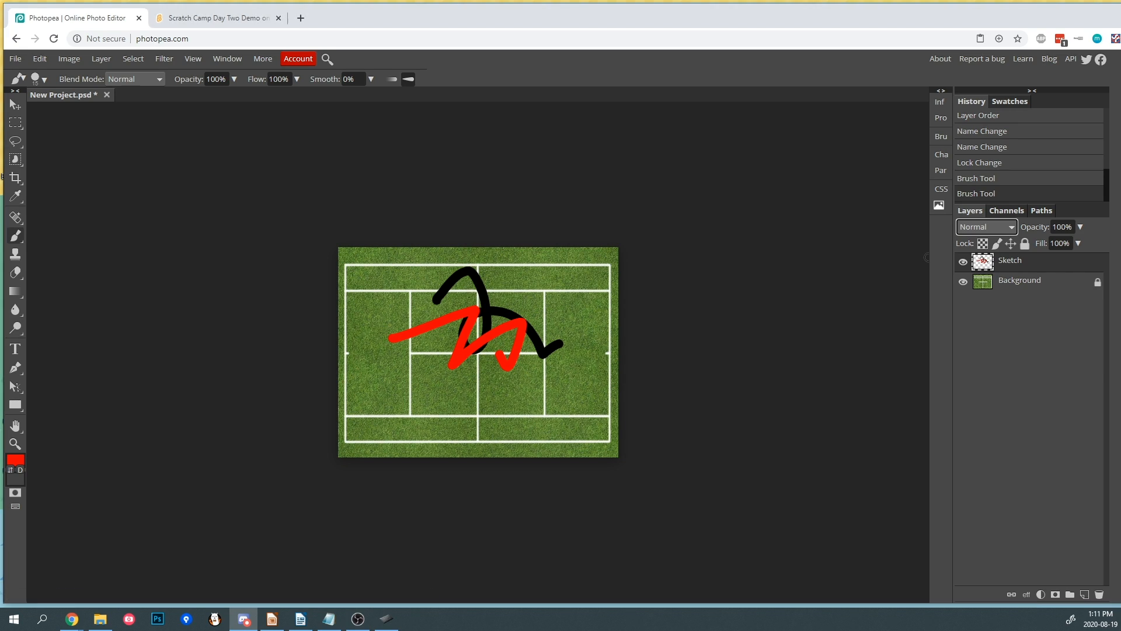
{"action": "key", "text": "alt+Tab"}
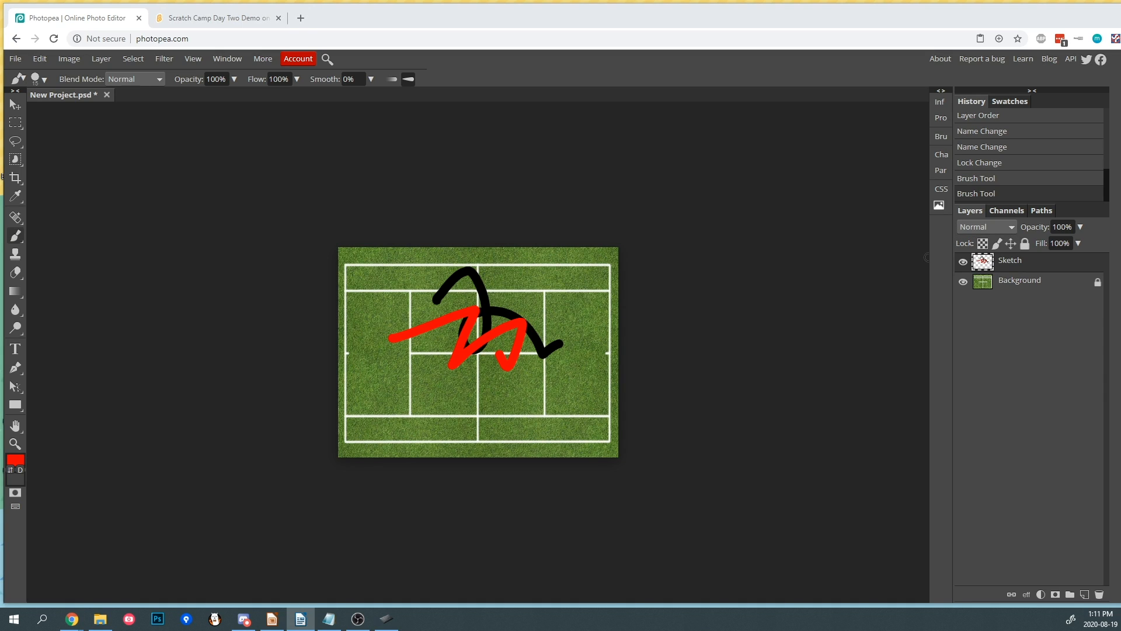
{"action": "key", "text": "alt+Tab"}
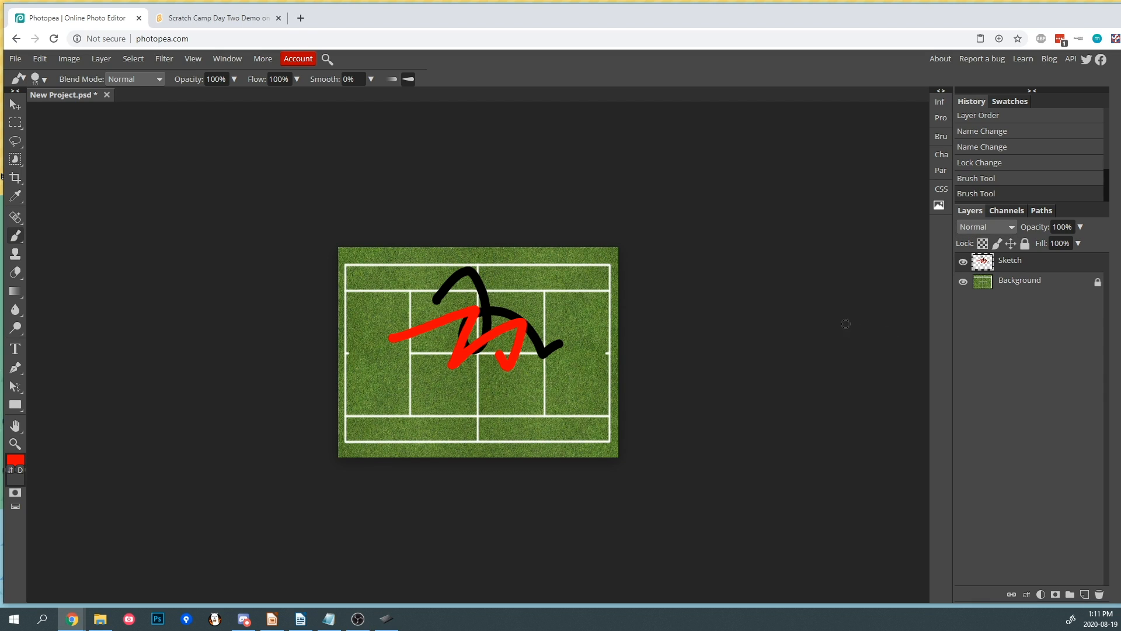
- Cycle through the Sketch layer's blend modes, ending at Color Burn
{"action": "left_click", "coordinate": [983, 228]}
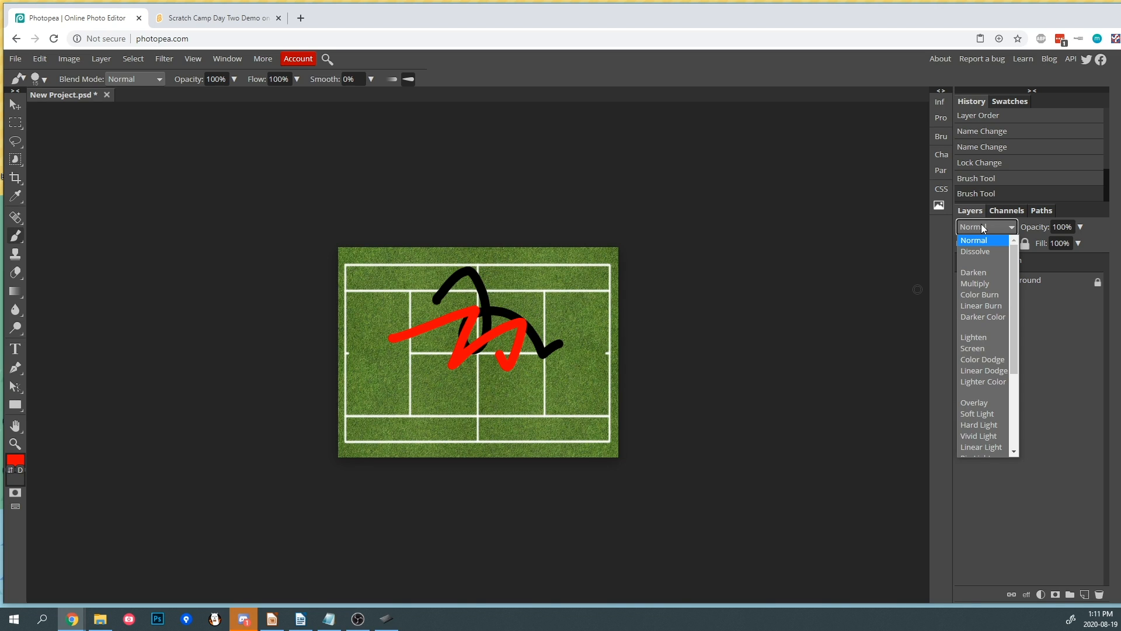
{"action": "key", "text": "Down"}
{"action": "key", "text": "Down"}
{"action": "key", "text": "Down"}
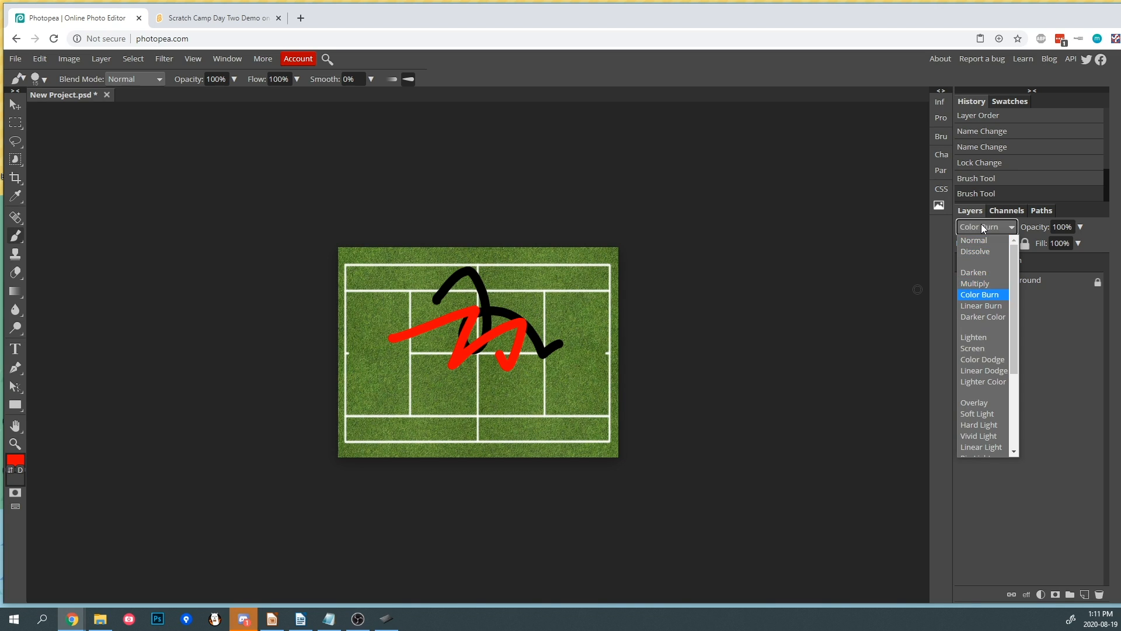
{"action": "key", "text": "Down"}
{"action": "key", "text": "Down"}
{"action": "key", "text": "Down"}
{"action": "key", "text": "Down"}
{"action": "key", "text": "Down"}
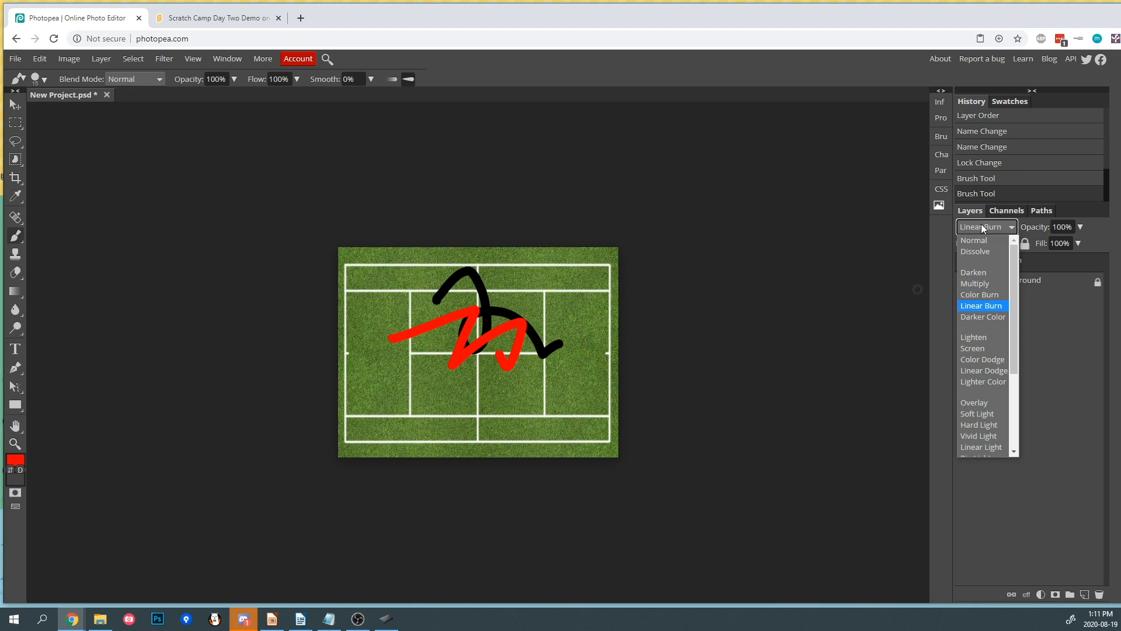
{"action": "key", "text": "Down"}
{"action": "key", "text": "Down"}
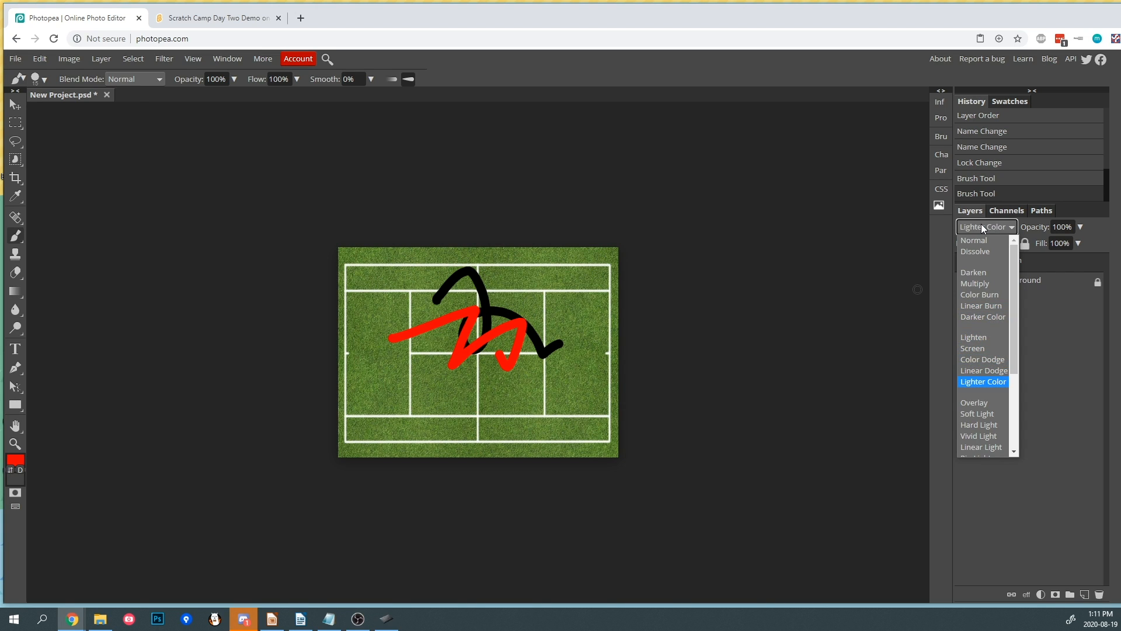
{"action": "left_click", "coordinate": [982, 359]}
{"action": "key", "text": "Down"}
{"action": "key", "text": "Down"}
{"action": "key", "text": "Down"}
{"action": "key", "text": "Down"}
{"action": "key", "text": "Down"}
{"action": "key", "text": "Down"}
{"action": "key", "text": "Down"}
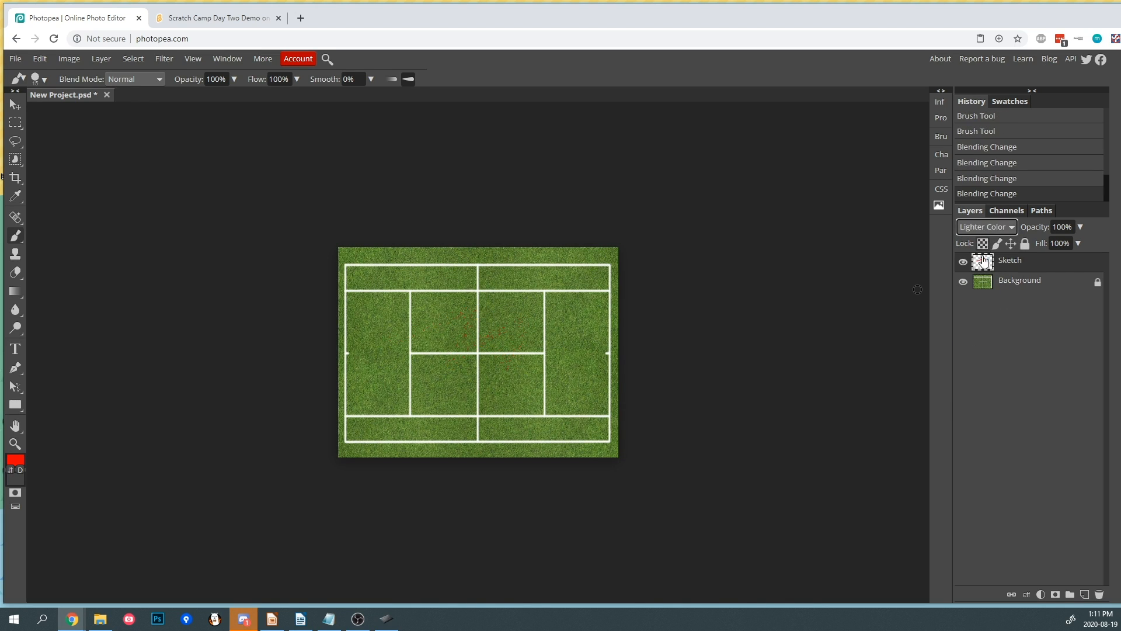
{"action": "key", "text": "Down"}
{"action": "key", "text": "Down"}
{"action": "key", "text": "Down"}
{"action": "key", "text": "Down"}
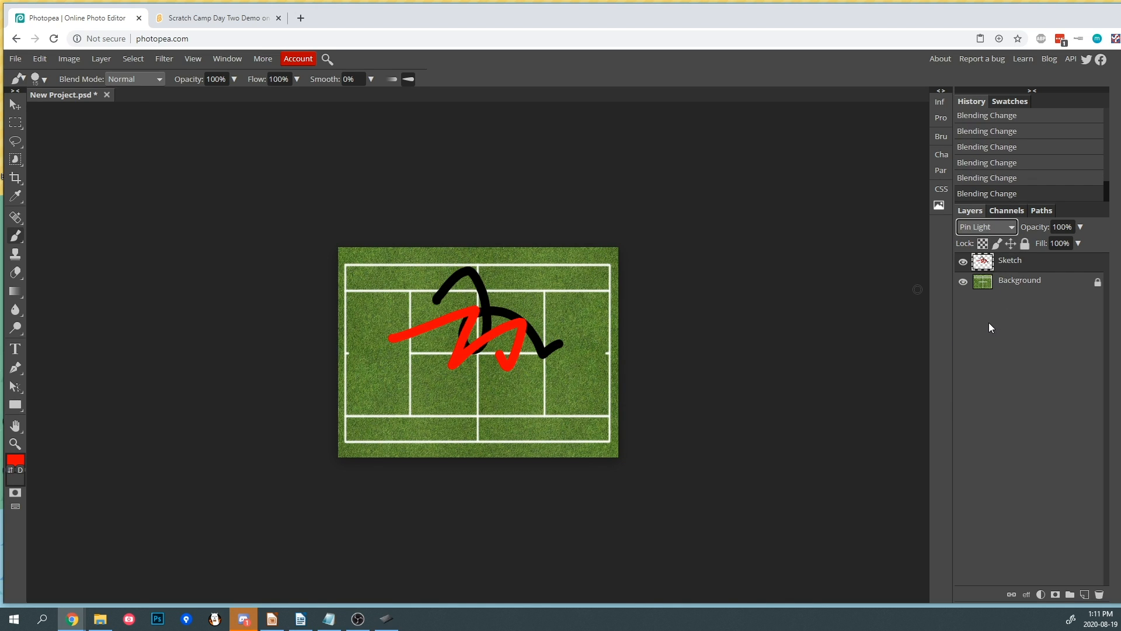
{"action": "key", "text": "Down"}
{"action": "key", "text": "Up"}
{"action": "key", "text": "Up"}
{"action": "key", "text": "Up"}
{"action": "key", "text": "Up"}
{"action": "key", "text": "Up"}
{"action": "key", "text": "Up"}
{"action": "key", "text": "Up"}
{"action": "key", "text": "Up"}
{"action": "key", "text": "Up"}
{"action": "key", "text": "Up"}
{"action": "key", "text": "Up"}
{"action": "key", "text": "Up"}
{"action": "key", "text": "Up"}
{"action": "key", "text": "Up"}
{"action": "key", "text": "Up"}
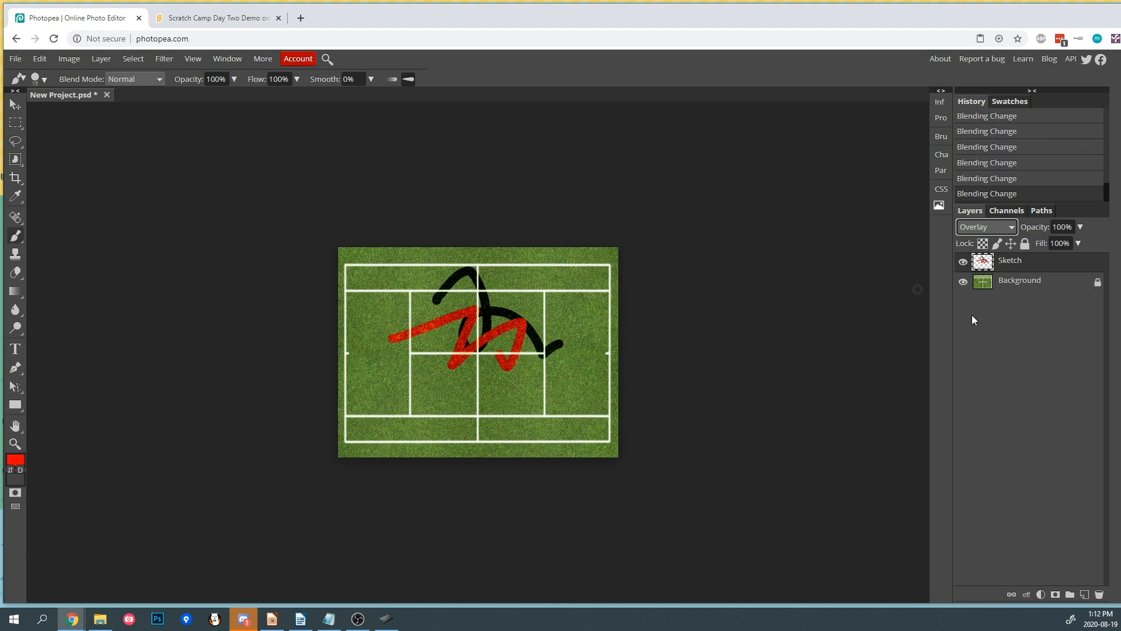
{"action": "key", "text": "Up"}
{"action": "key", "text": "Up"}
{"action": "key", "text": "Up"}
{"action": "key", "text": "Up"}
{"action": "key", "text": "Up"}
{"action": "key", "text": "Up"}
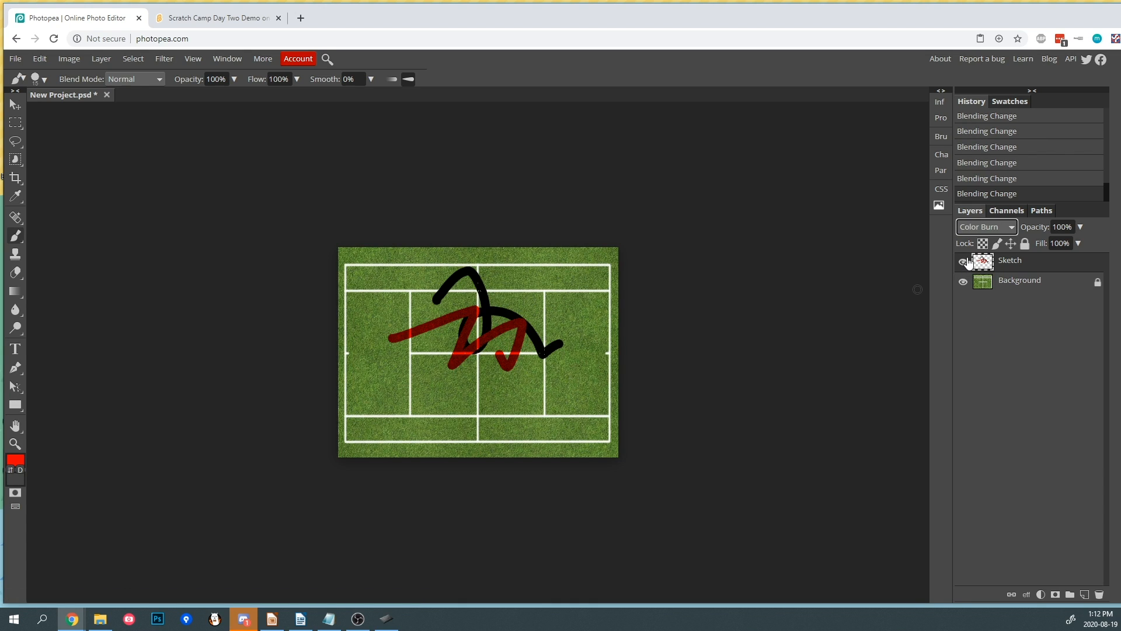
- Reset the Sketch layer's blend mode to Normal and erase all its strokes with a large Eraser
{"action": "left_click", "coordinate": [991, 226]}
{"action": "left_click", "coordinate": [991, 226]}
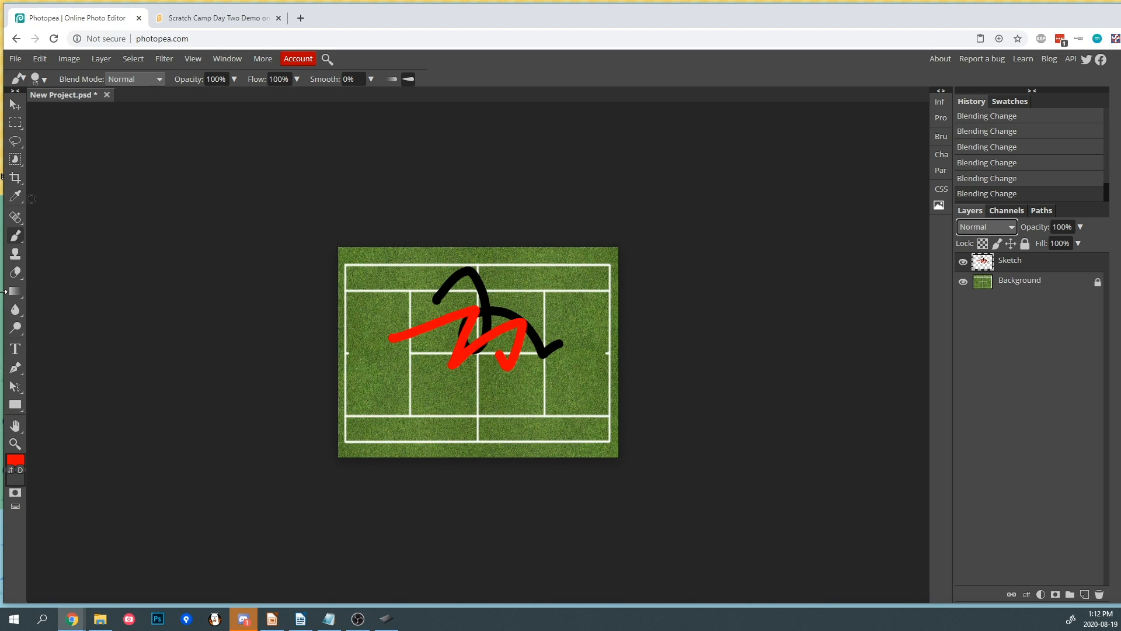
{"action": "left_click", "coordinate": [18, 274]}
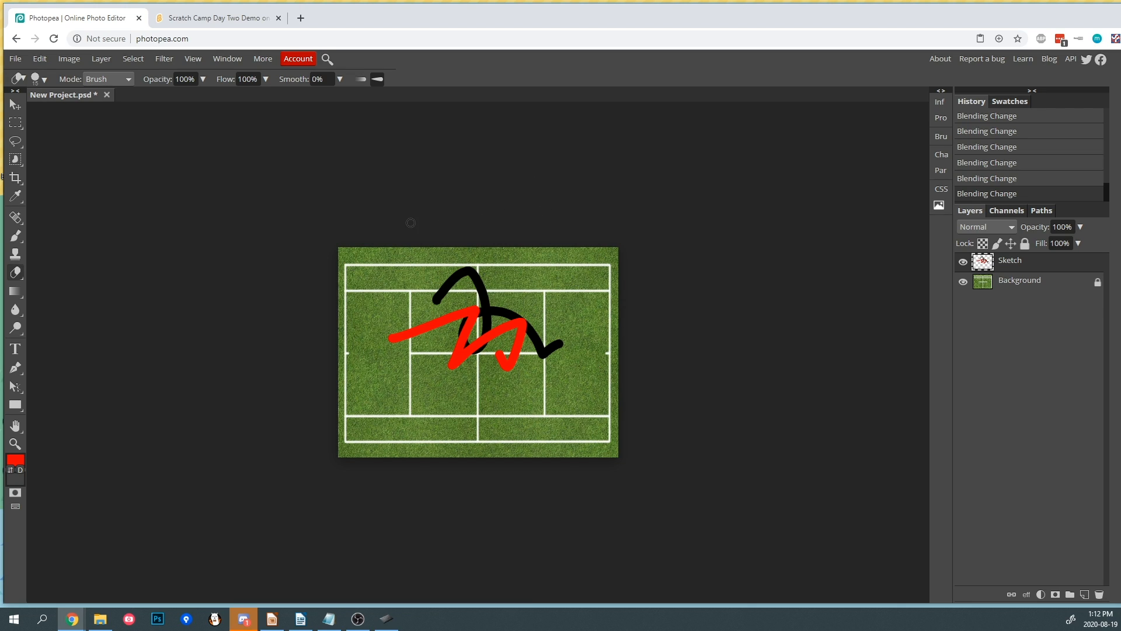
{"action": "key", "text": "bracketright"}
{"action": "key", "text": "bracketright"}
{"action": "key", "text": "bracketright"}
{"action": "key", "text": "bracketright"}
{"action": "key", "text": "bracketright"}
{"action": "key", "text": "bracketright"}
{"action": "key", "text": "bracketright"}
{"action": "key", "text": "bracketright"}
{"action": "key", "text": "bracketright"}
{"action": "key", "text": "bracketright"}
{"action": "key", "text": "bracketright"}
{"action": "key", "text": "bracketright"}
{"action": "key", "text": "bracketright"}
{"action": "key", "text": "bracketright"}
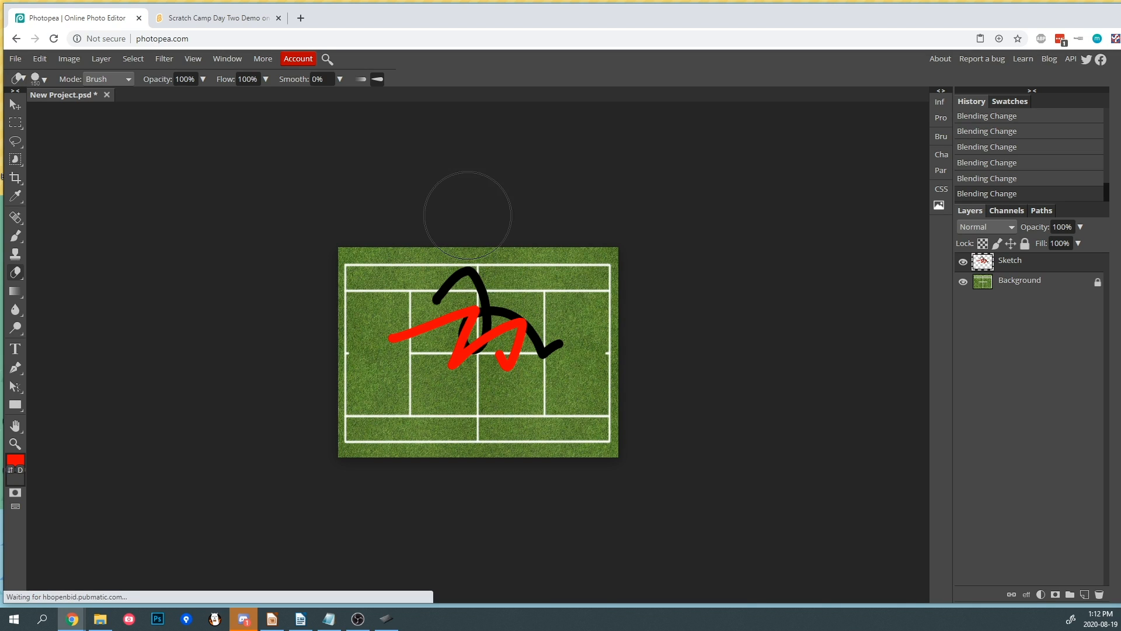
{"action": "key", "text": "bracketright"}
{"action": "key", "text": "bracketright"}
{"action": "key", "text": "bracketright"}
{"action": "key", "text": "bracketright"}
{"action": "key", "text": "bracketright"}
{"action": "key", "text": "bracketleft"}
{"action": "key", "text": "bracketleft"}
{"action": "key", "text": "bracketleft"}
{"action": "key", "text": "bracketleft"}
{"action": "key", "text": "bracketleft"}
{"action": "key", "text": "bracketleft"}
{"action": "key", "text": "bracketleft"}
{"action": "key", "text": "bracketleft"}
{"action": "key", "text": "bracketleft"}
{"action": "key", "text": "bracketleft"}
{"action": "left_click", "coordinate": [39, 79]}
{"action": "left_click", "coordinate": [89, 111]}
{"action": "mouse_move", "coordinate": [89, 111]}
{"action": "left_mouse_down"}
{"action": "mouse_move", "coordinate": [56, 110]}
{"action": "mouse_move", "coordinate": [97, 108]}
{"action": "left_mouse_up"}
{"action": "left_click", "coordinate": [395, 226]}
{"action": "mouse_move", "coordinate": [412, 269]}
{"action": "left_mouse_down"}
{"action": "mouse_move", "coordinate": [422, 296]}
{"action": "mouse_move", "coordinate": [412, 339]}
{"action": "mouse_move", "coordinate": [508, 339]}
{"action": "mouse_move", "coordinate": [549, 313]}
{"action": "left_mouse_up"}
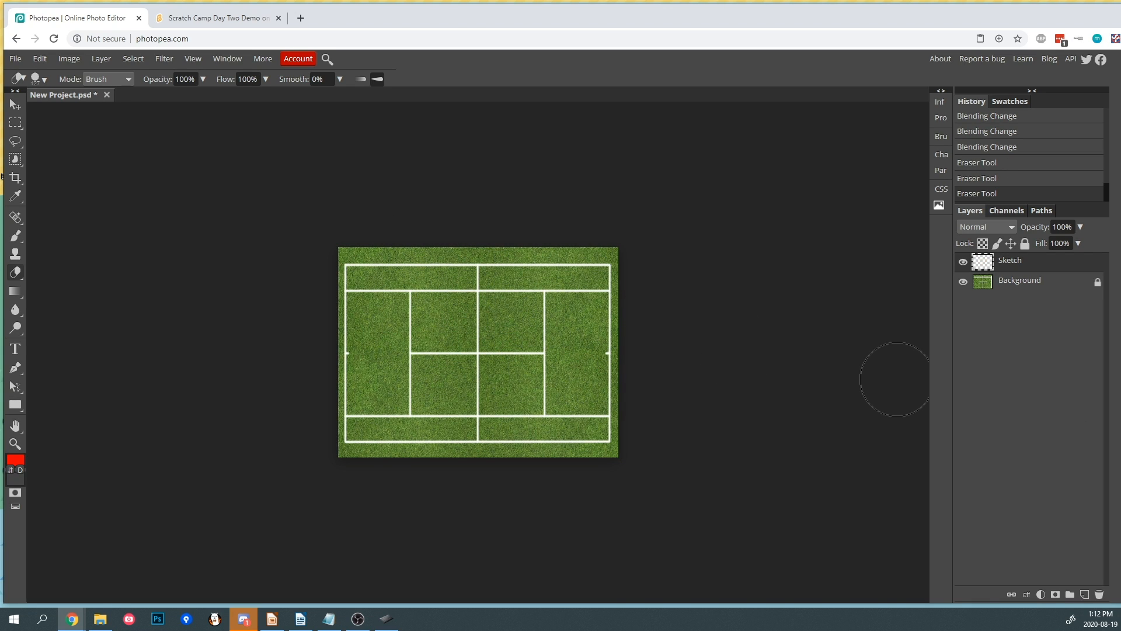
- Paint a red zigzag across the court on the Sketch layer with the Brush
{"action": "left_click", "coordinate": [15, 235]}
{"action": "mouse_move", "coordinate": [400, 301]}
{"action": "left_mouse_down"}
{"action": "mouse_move", "coordinate": [470, 334]}
{"action": "mouse_move", "coordinate": [523, 396]}
{"action": "mouse_move", "coordinate": [572, 381]}
{"action": "left_mouse_up"}
- Set the Eraser opacity to about 41% and dab over the zigzag to fade parts of it
{"action": "left_click", "coordinate": [16, 273]}
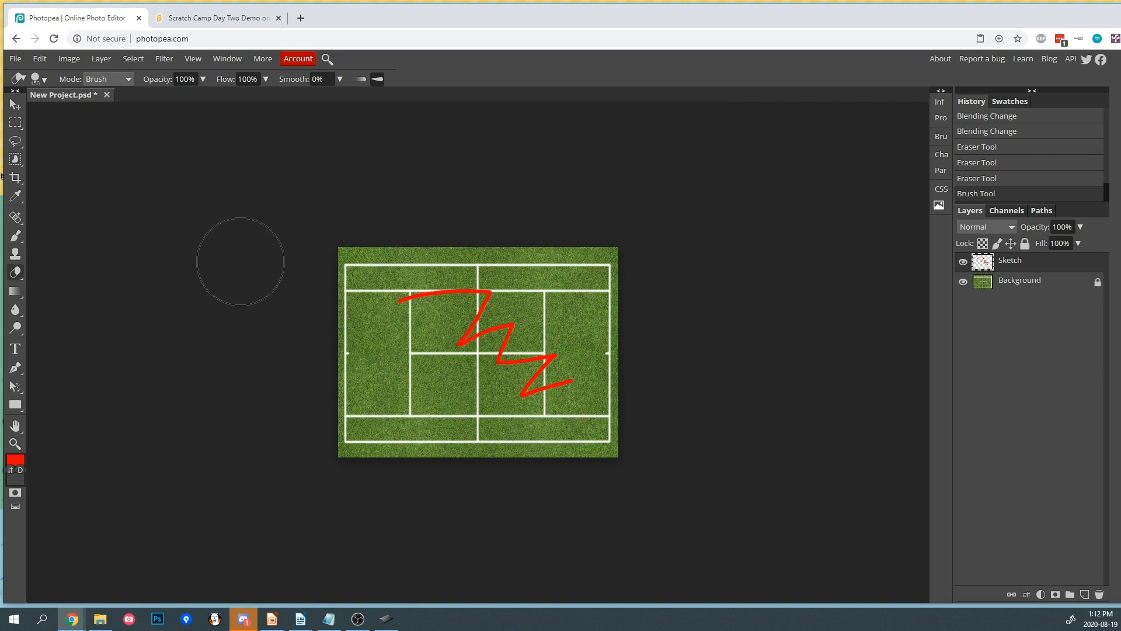
{"action": "key", "text": "bracketleft"}
{"action": "mouse_move", "coordinate": [203, 79]}
{"action": "left_mouse_down"}
{"action": "mouse_move", "coordinate": [198, 99]}
{"action": "mouse_move", "coordinate": [172, 99]}
{"action": "left_mouse_up"}
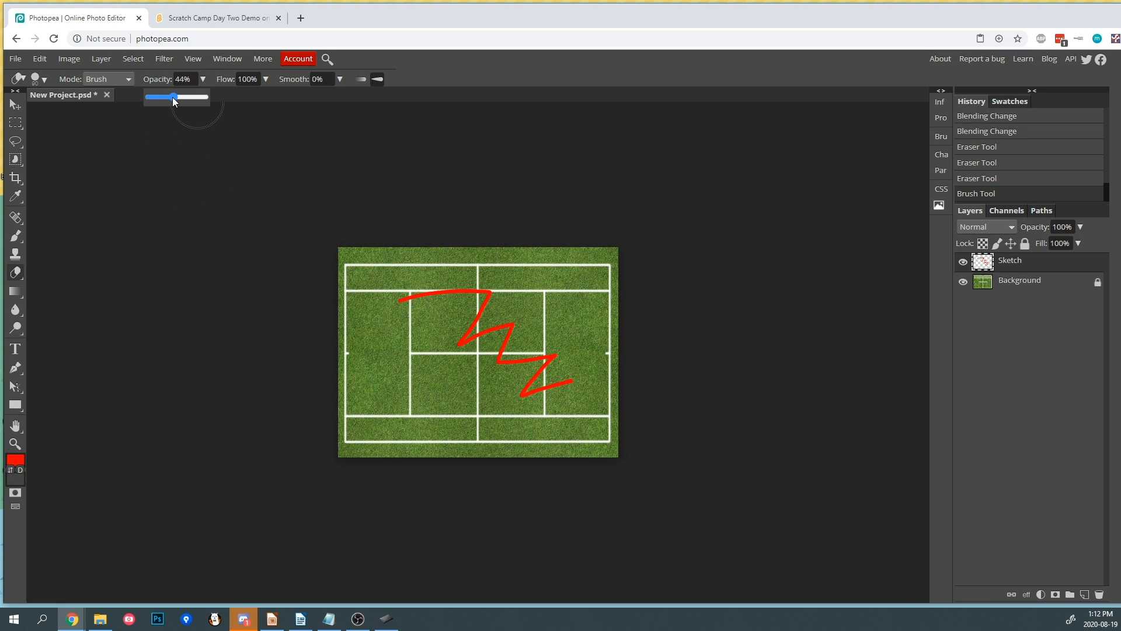
{"action": "left_click", "coordinate": [411, 313]}
{"action": "left_click", "coordinate": [426, 297]}
{"action": "left_click", "coordinate": [398, 301]}
{"action": "left_click", "coordinate": [398, 299]}
{"action": "left_click", "coordinate": [431, 295]}
{"action": "left_click", "coordinate": [447, 277]}
{"action": "left_click", "coordinate": [506, 344]}
{"action": "left_click", "coordinate": [534, 367]}
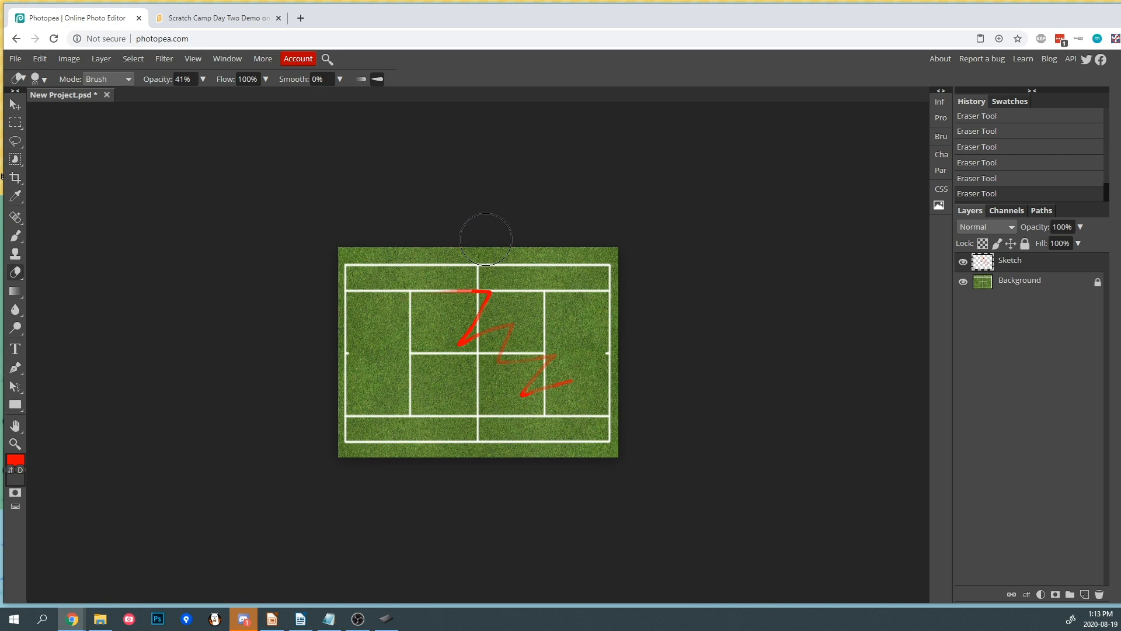
- Set the Eraser opacity back to 100% and erase the rest of the zigzag
{"action": "left_click", "coordinate": [204, 80]}
{"action": "left_click_drag", "start_coordinate": [195, 96], "coordinate": [212, 97]}
{"action": "mouse_move", "coordinate": [462, 309]}
{"action": "left_mouse_down"}
{"action": "mouse_move", "coordinate": [494, 293]}
{"action": "mouse_move", "coordinate": [432, 309]}
{"action": "mouse_move", "coordinate": [537, 380]}
{"action": "left_mouse_up"}
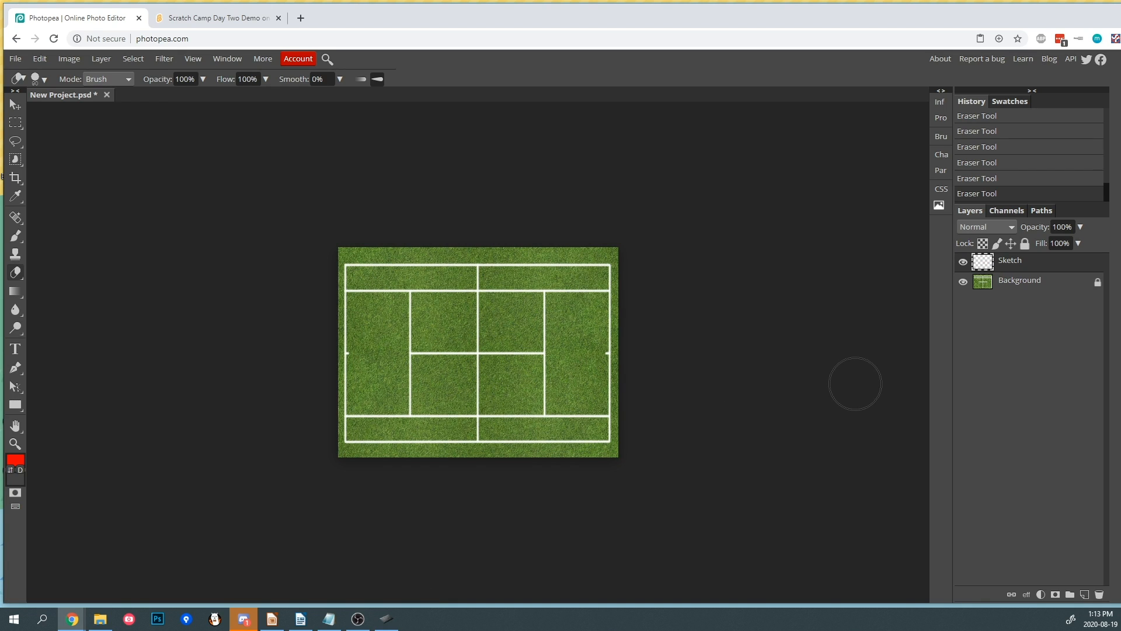
{"action": "left_click", "coordinate": [39, 79]}
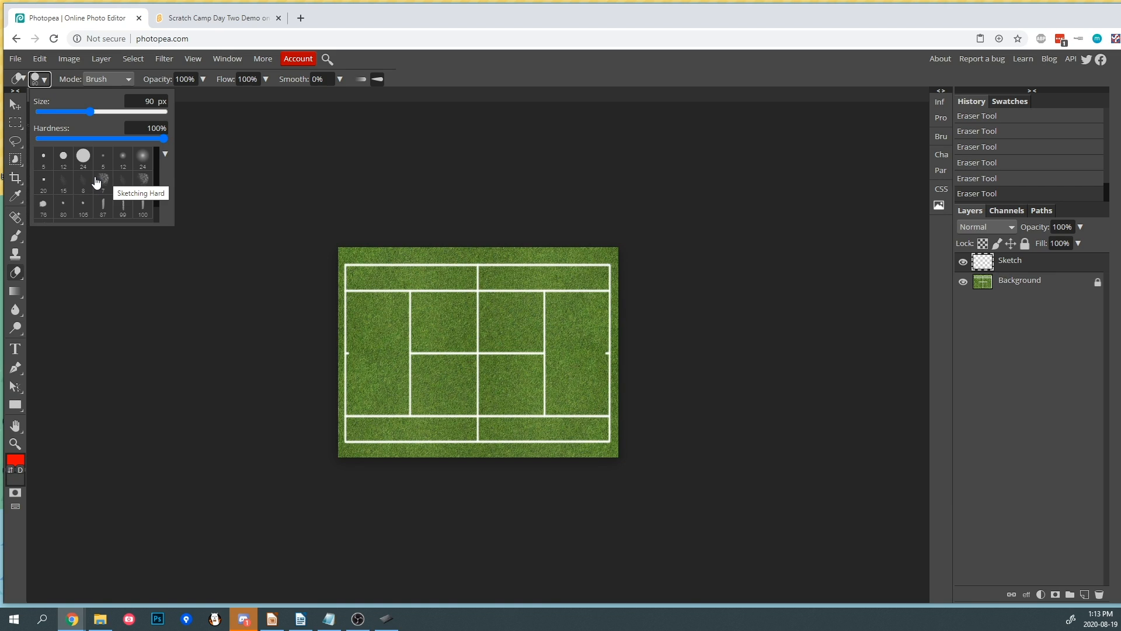
{"action": "left_click", "coordinate": [980, 266]}
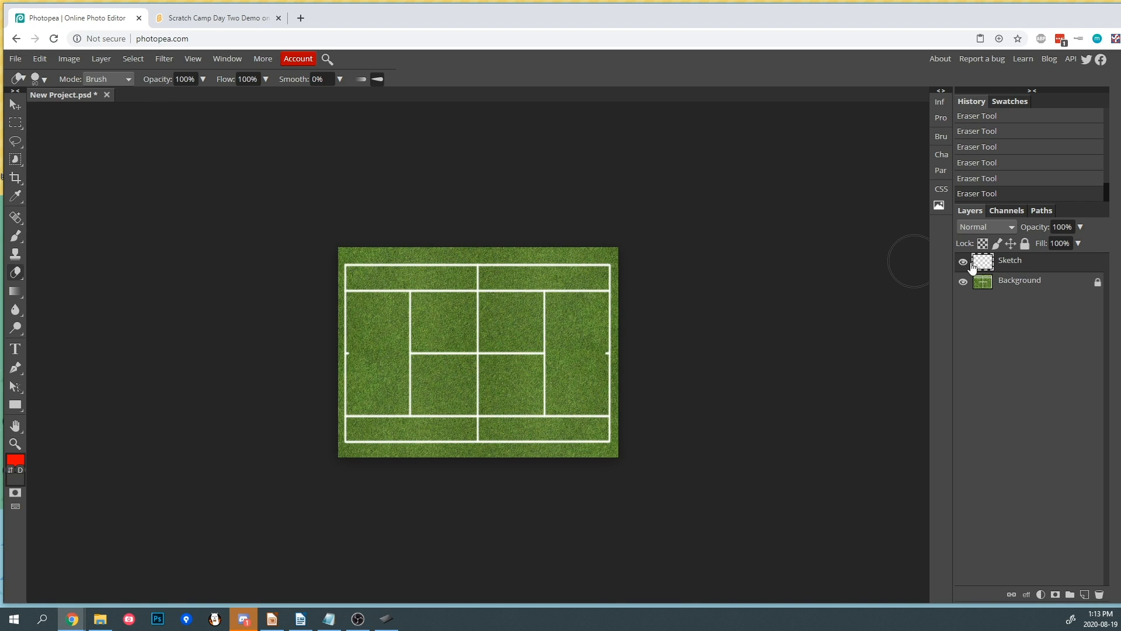
- Switch to the Brush tool and set the foreground colour to black (000000) in the Color Picker
{"action": "left_click", "coordinate": [15, 236]}
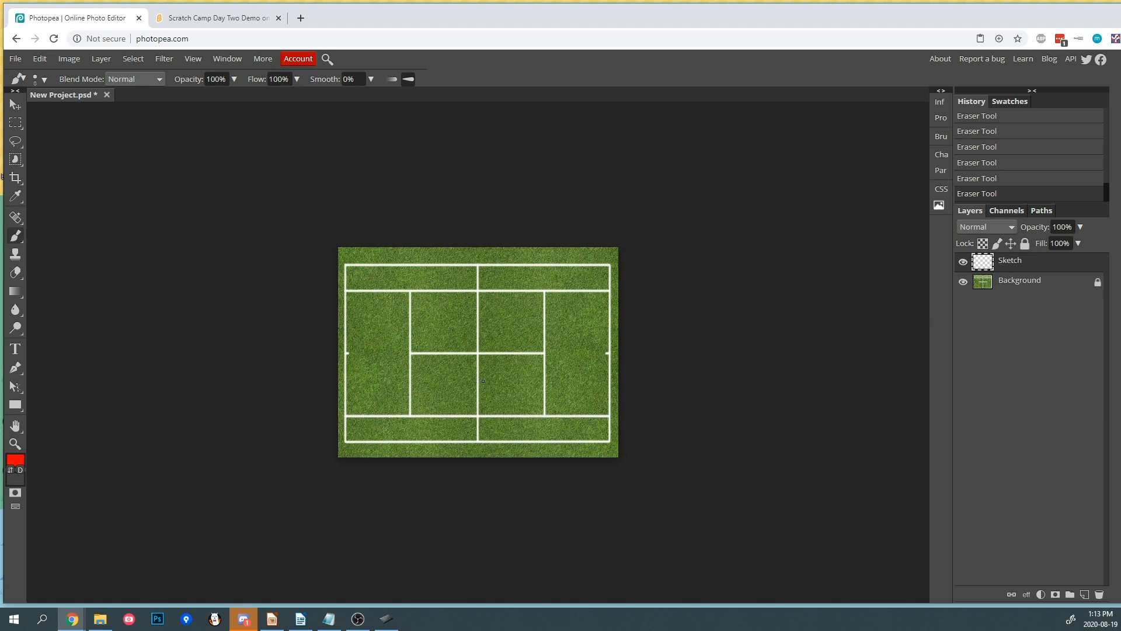
{"action": "left_click", "coordinate": [19, 460]}
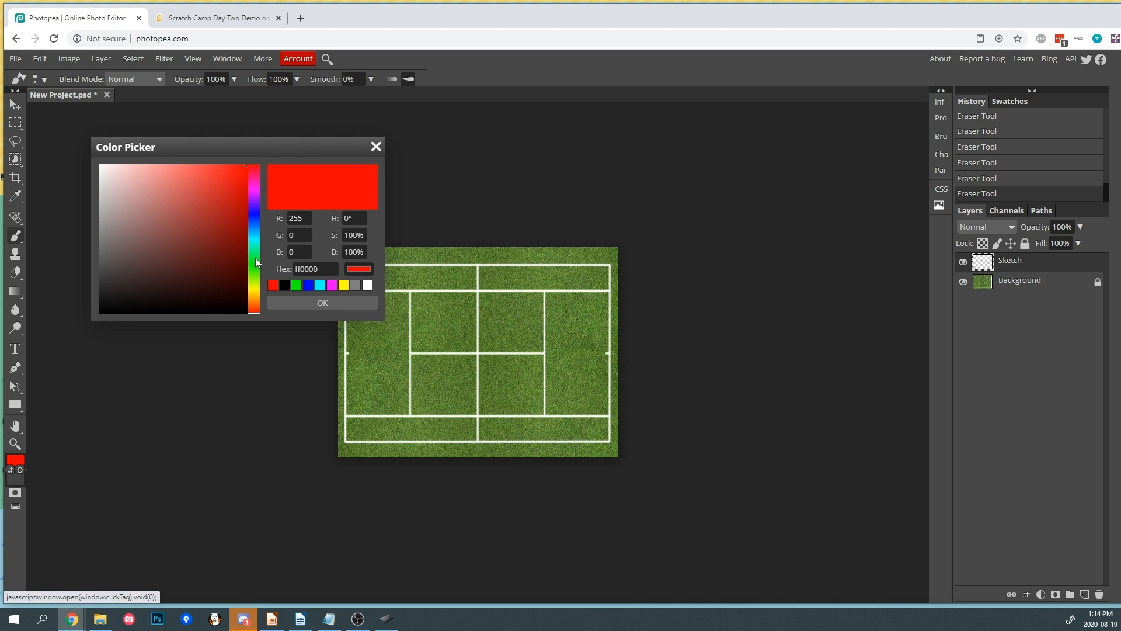
{"action": "left_click", "coordinate": [255, 211]}
{"action": "mouse_move", "coordinate": [255, 212]}
{"action": "left_mouse_down"}
{"action": "mouse_move", "coordinate": [257, 275]}
{"action": "mouse_move", "coordinate": [247, 191]}
{"action": "mouse_move", "coordinate": [246, 224]}
{"action": "left_mouse_up"}
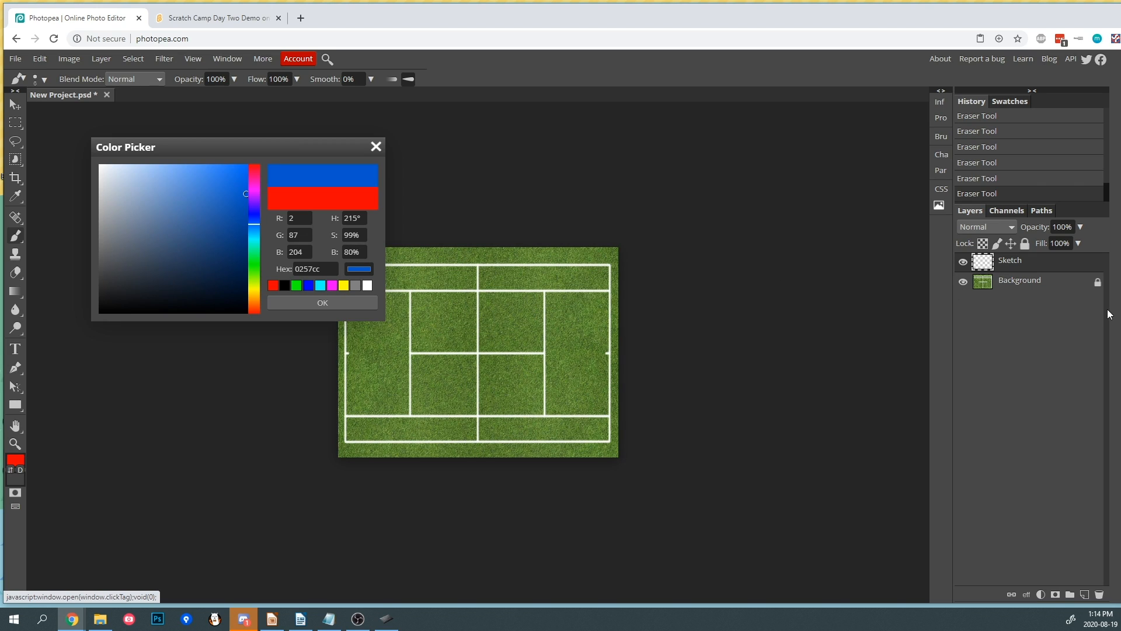
{"action": "mouse_move", "coordinate": [135, 203]}
{"action": "left_mouse_down"}
{"action": "mouse_move", "coordinate": [140, 149]}
{"action": "mouse_move", "coordinate": [176, 147]}
{"action": "mouse_move", "coordinate": [150, 145]}
{"action": "mouse_move", "coordinate": [110, 182]}
{"action": "mouse_move", "coordinate": [143, 156]}
{"action": "mouse_move", "coordinate": [185, 145]}
{"action": "mouse_move", "coordinate": [180, 317]}
{"action": "mouse_move", "coordinate": [215, 326]}
{"action": "mouse_move", "coordinate": [191, 325]}
{"action": "mouse_move", "coordinate": [192, 232]}
{"action": "mouse_move", "coordinate": [222, 235]}
{"action": "mouse_move", "coordinate": [192, 232]}
{"action": "mouse_move", "coordinate": [257, 216]}
{"action": "mouse_move", "coordinate": [180, 208]}
{"action": "mouse_move", "coordinate": [258, 195]}
{"action": "mouse_move", "coordinate": [276, 155]}
{"action": "mouse_move", "coordinate": [239, 164]}
{"action": "mouse_move", "coordinate": [91, 148]}
{"action": "left_mouse_up"}
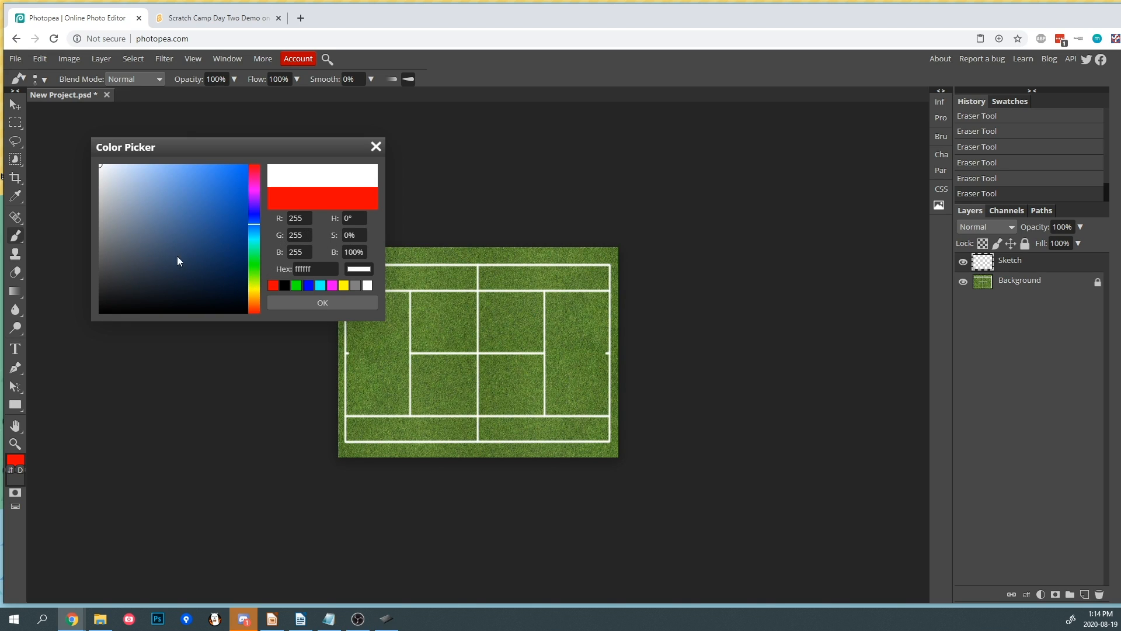
{"action": "left_click_drag", "start_coordinate": [124, 291], "coordinate": [72, 319]}
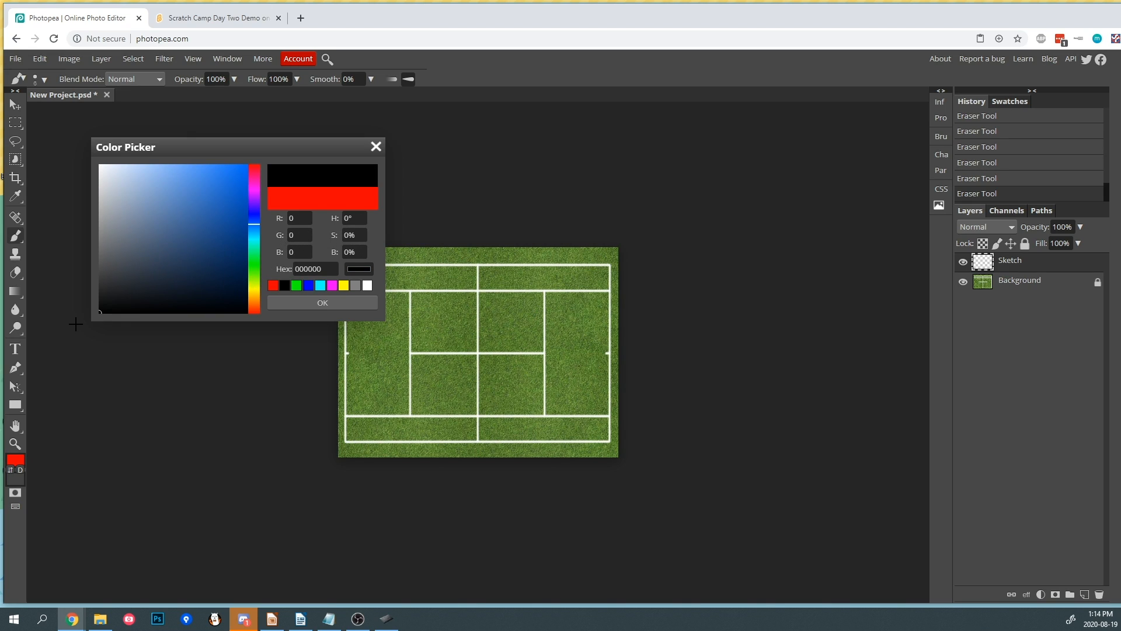
{"action": "left_click", "coordinate": [320, 303]}
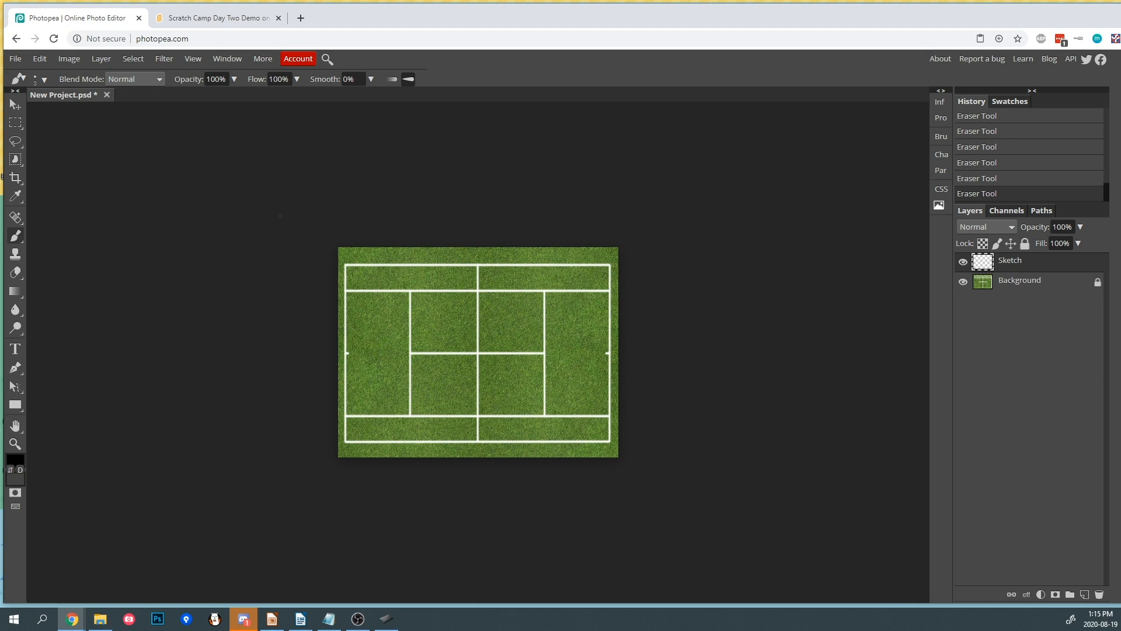
- Examine the court by zooming in and out with the Zoom tool
{"action": "left_click", "coordinate": [16, 443]}
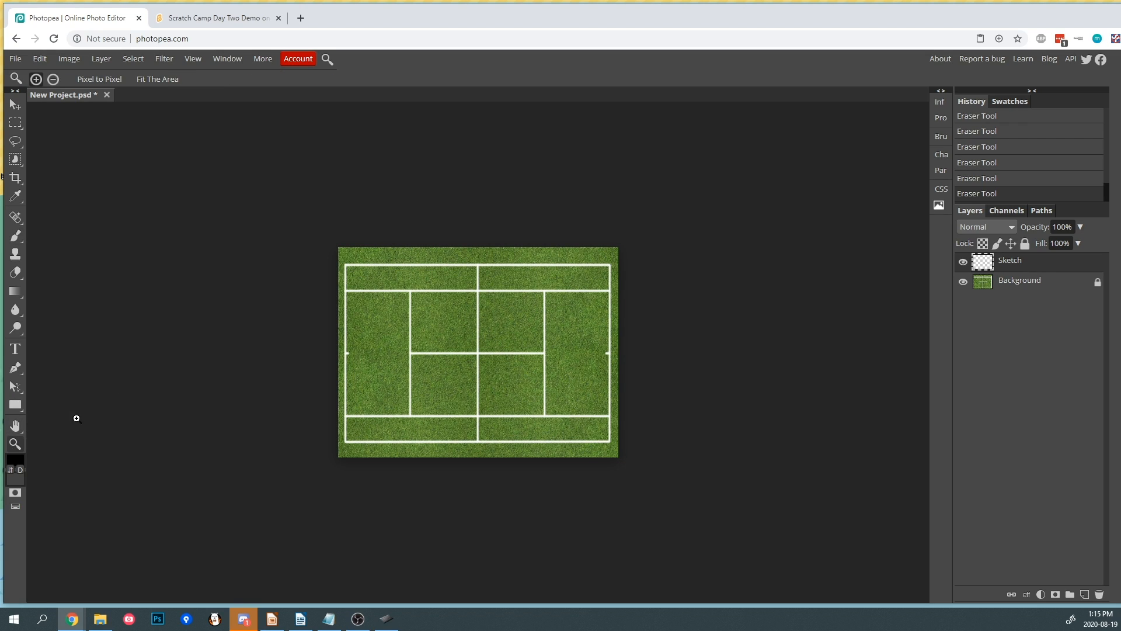
{"action": "left_click", "coordinate": [650, 308]}
{"action": "left_click", "coordinate": [645, 315], "text": "alt"}
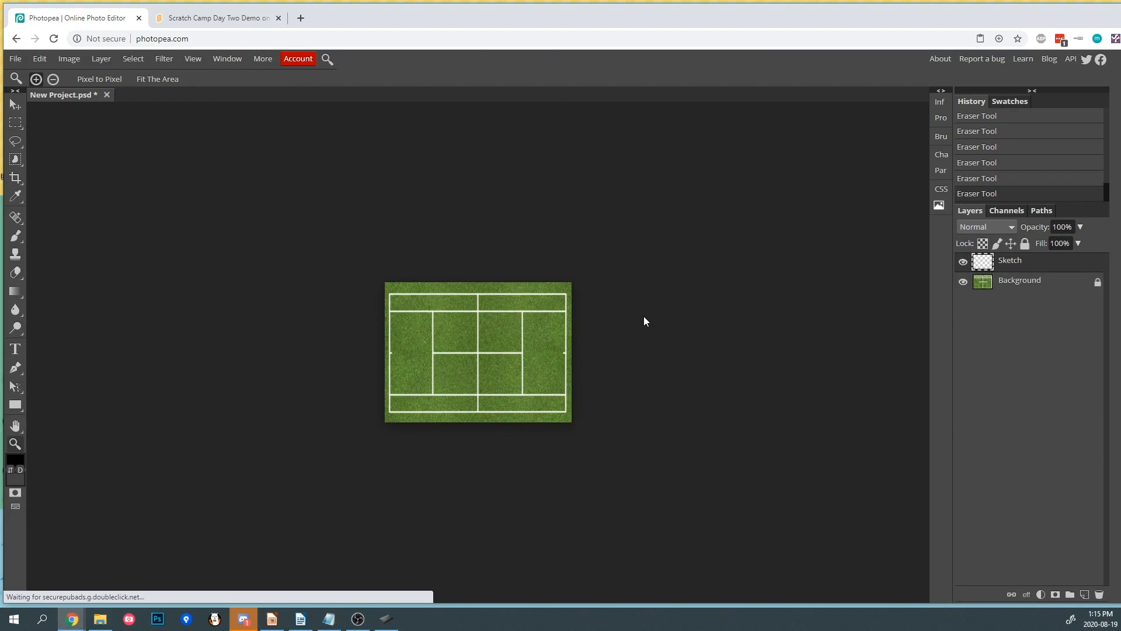
{"action": "left_click", "coordinate": [656, 308]}
{"action": "left_click", "coordinate": [653, 310], "text": "alt"}
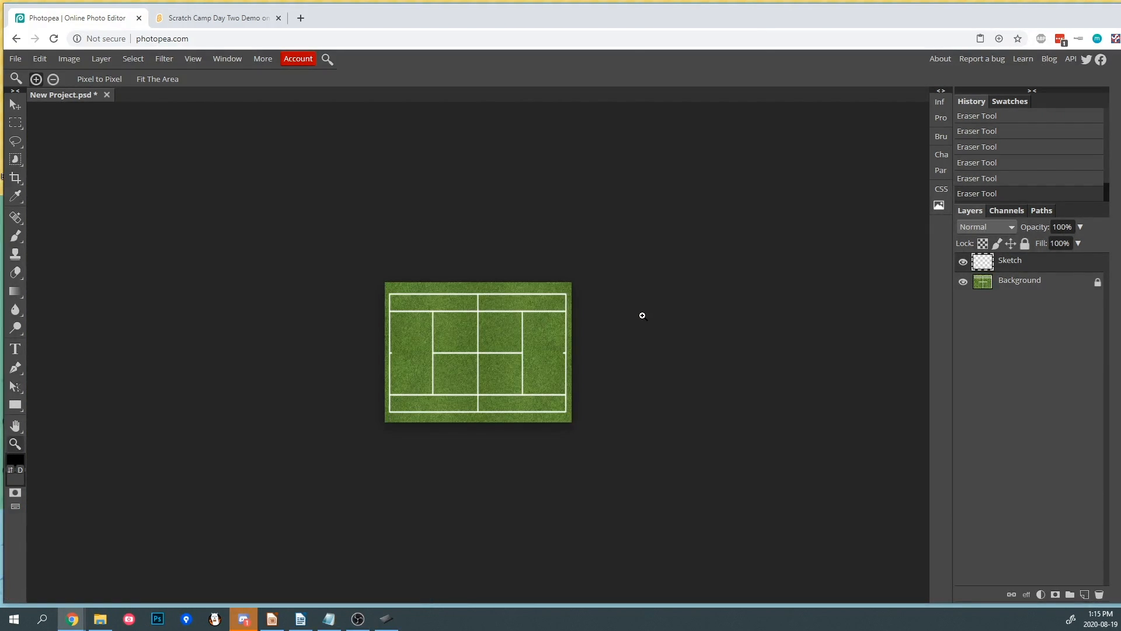
{"action": "left_click", "coordinate": [656, 310]}
{"action": "left_click", "coordinate": [643, 315], "text": "alt"}
{"action": "left_click", "coordinate": [654, 310]}
{"action": "left_click", "coordinate": [643, 316], "text": "alt"}
{"action": "left_click", "coordinate": [657, 308]}
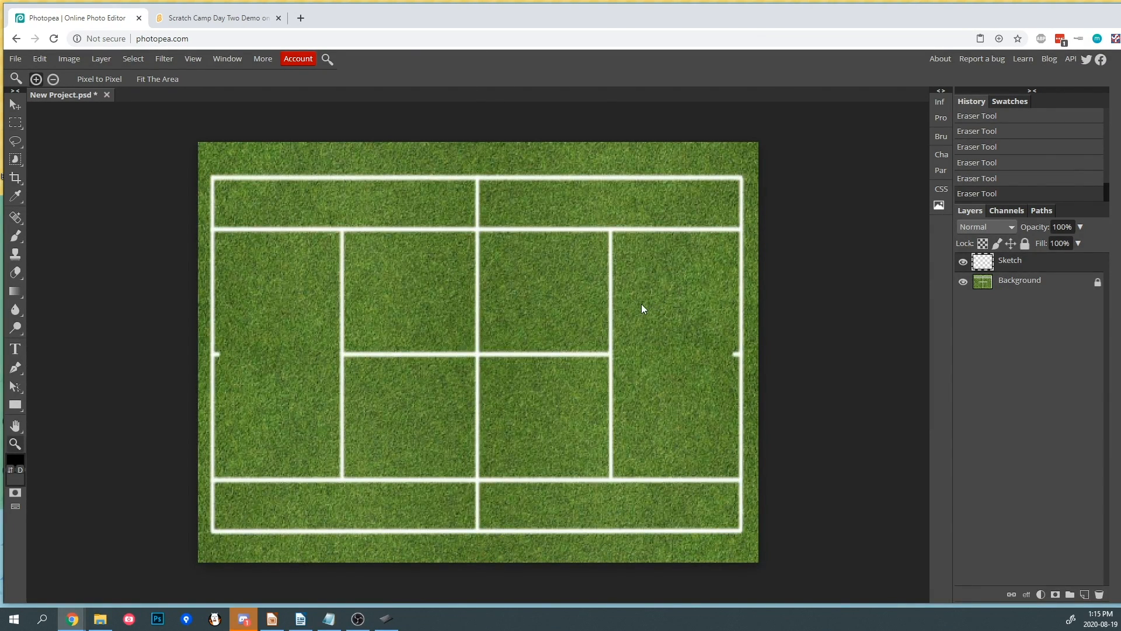
{"action": "left_click", "coordinate": [506, 309]}
{"action": "left_click", "coordinate": [505, 309], "text": "alt"}
{"action": "left_click", "coordinate": [505, 309]}
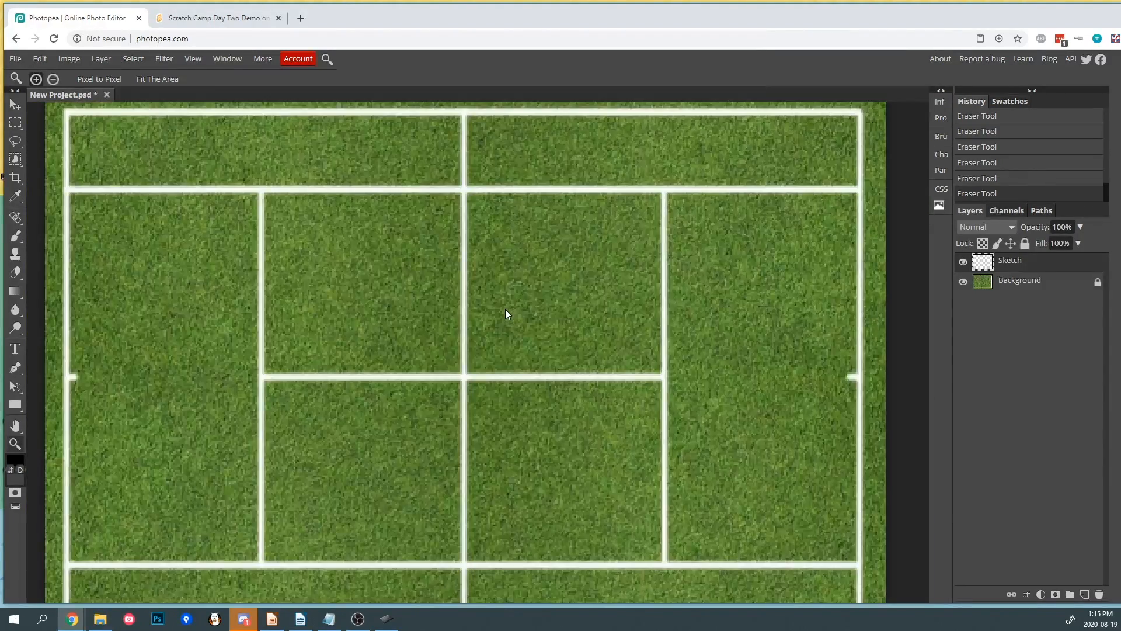
{"action": "left_click", "coordinate": [506, 310], "text": "alt"}
{"action": "left_click", "coordinate": [506, 314]}
{"action": "left_click", "coordinate": [506, 313], "text": "alt"}
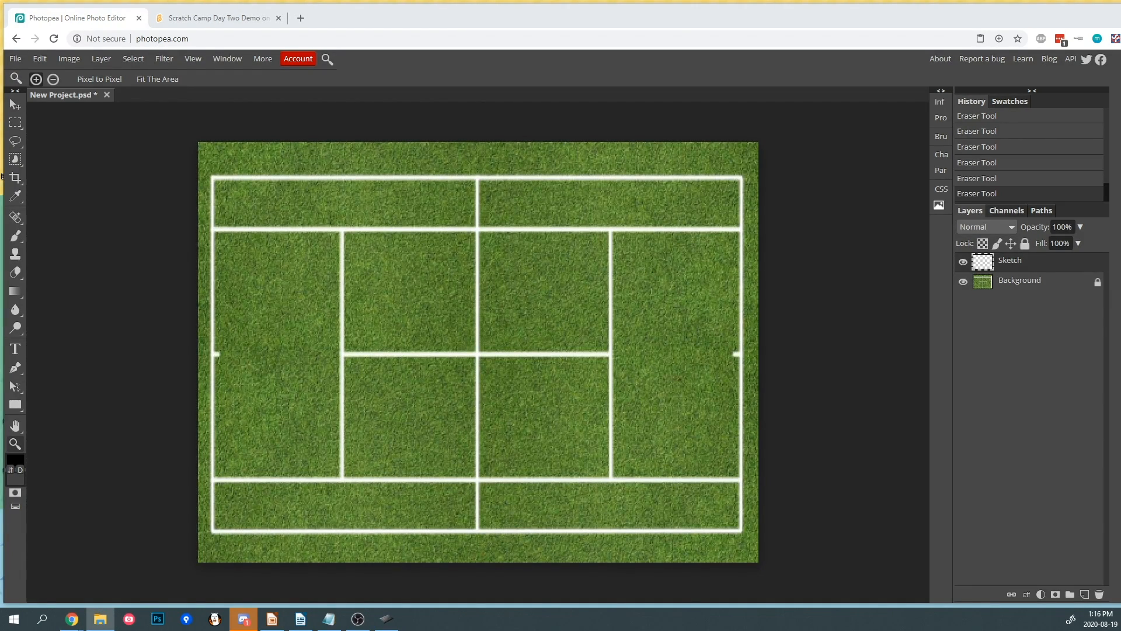
- Place the cat reference image onto the canvas as a new layer and confirm it
{"action": "left_click_drag", "start_coordinate": [777, 263], "coordinate": [503, 313]}
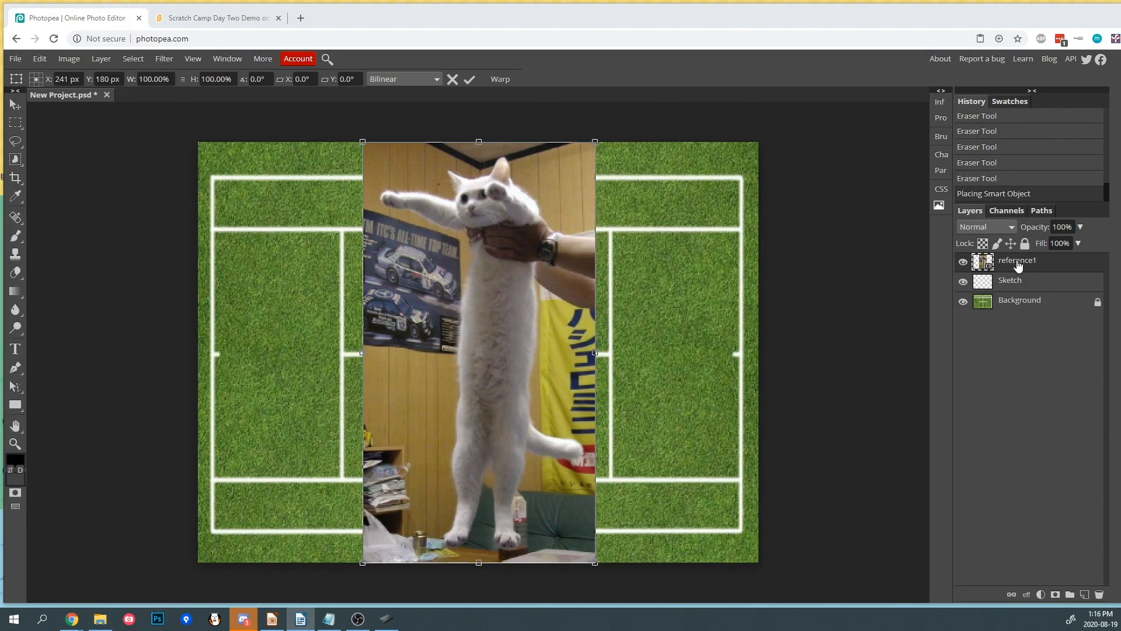
{"action": "key", "text": "Return"}
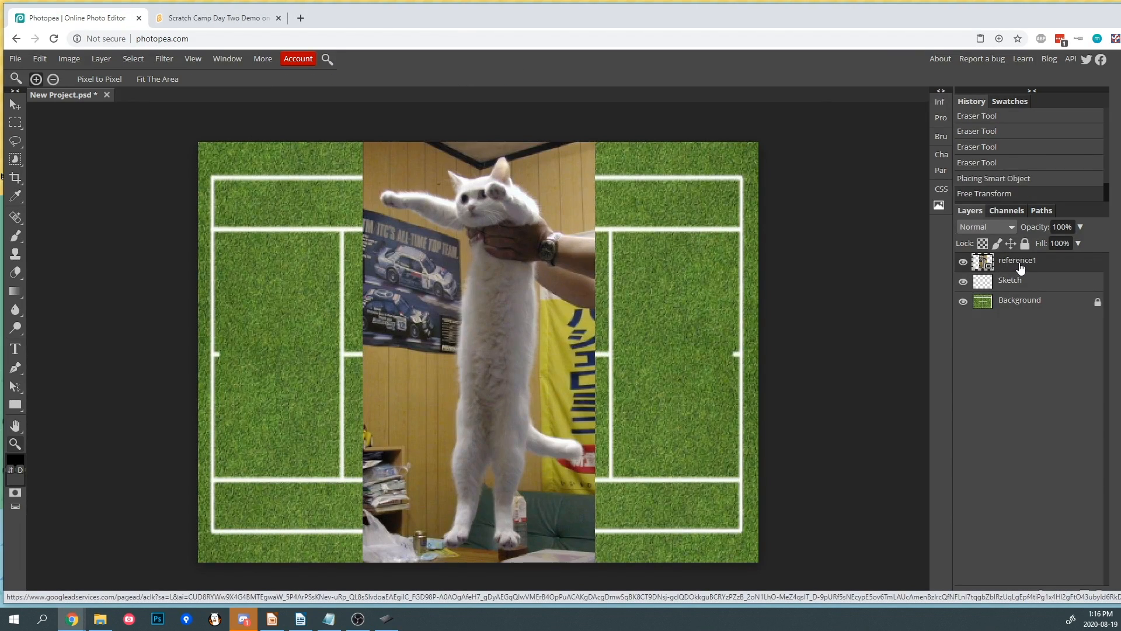
- Shrink the cat image to about 40%, flip it and position it at the top of the court
{"action": "left_click", "coordinate": [16, 109]}
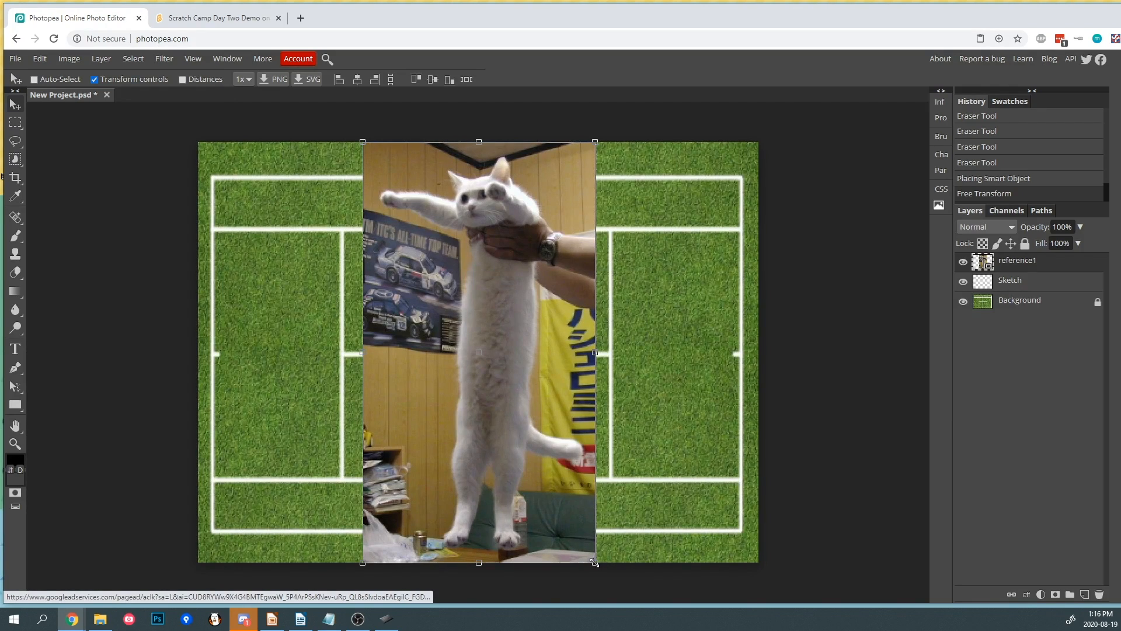
{"action": "left_click_drag", "start_coordinate": [594, 562], "coordinate": [453, 250]}
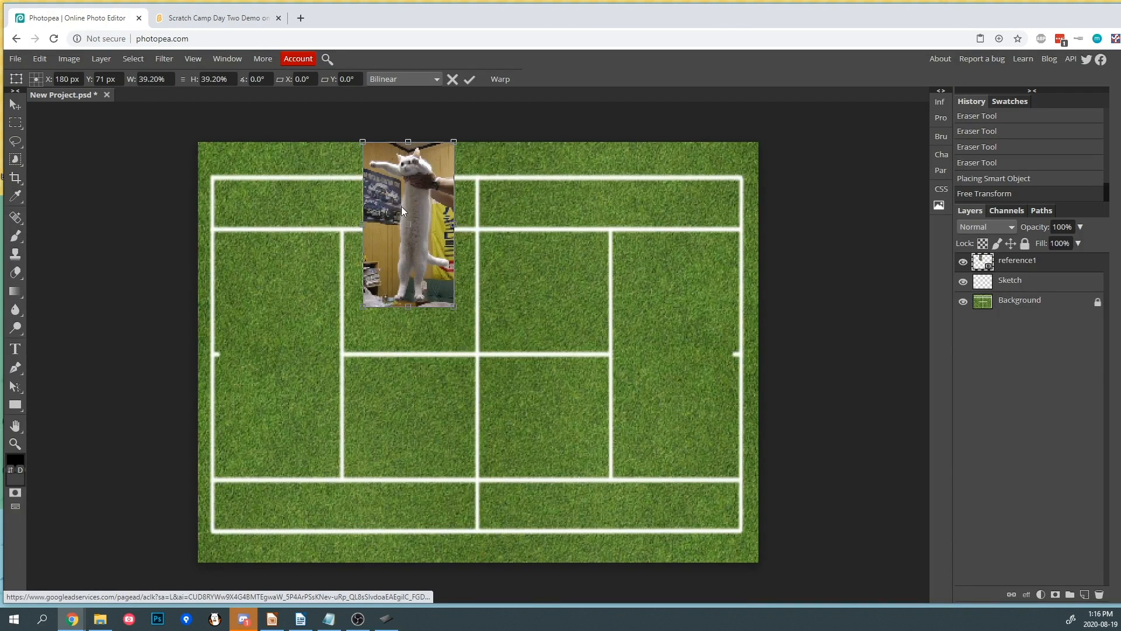
{"action": "left_click_drag", "start_coordinate": [362, 226], "coordinate": [452, 192]}
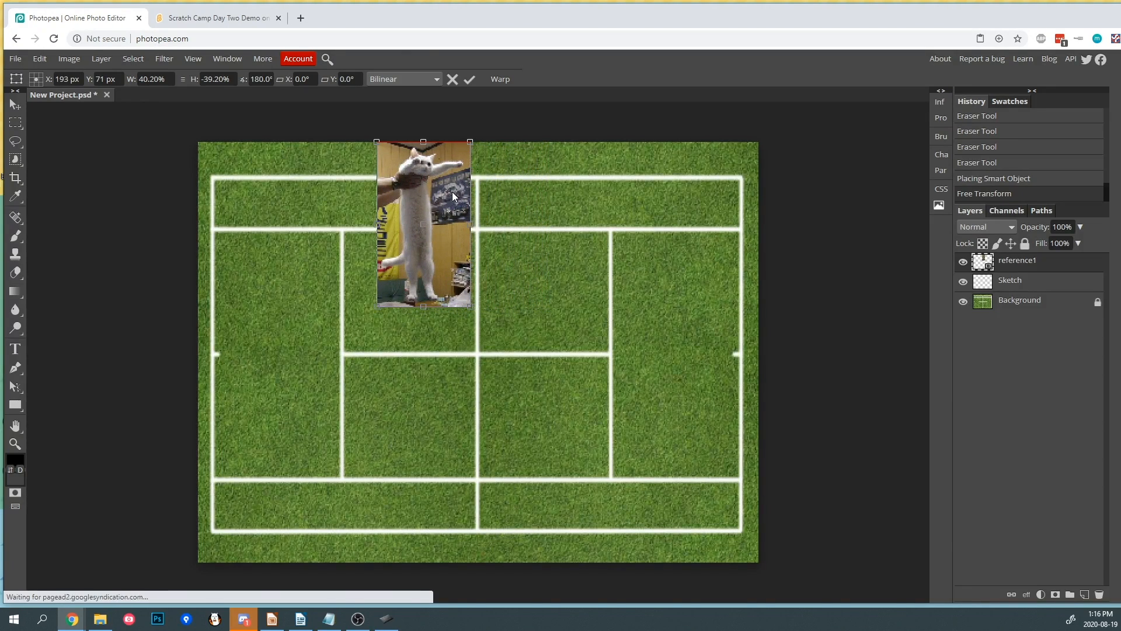
{"action": "key", "text": "Return"}
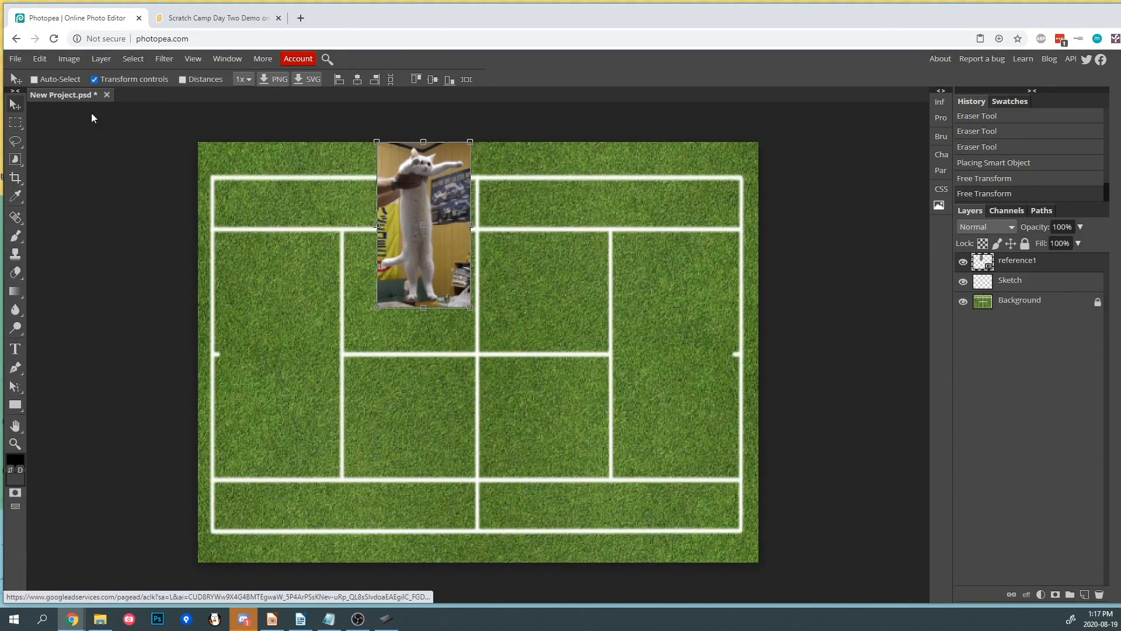
- Place the dog reference image onto the canvas above the reference1 layer
{"action": "left_click", "coordinate": [991, 284]}
{"action": "left_click", "coordinate": [1017, 267]}
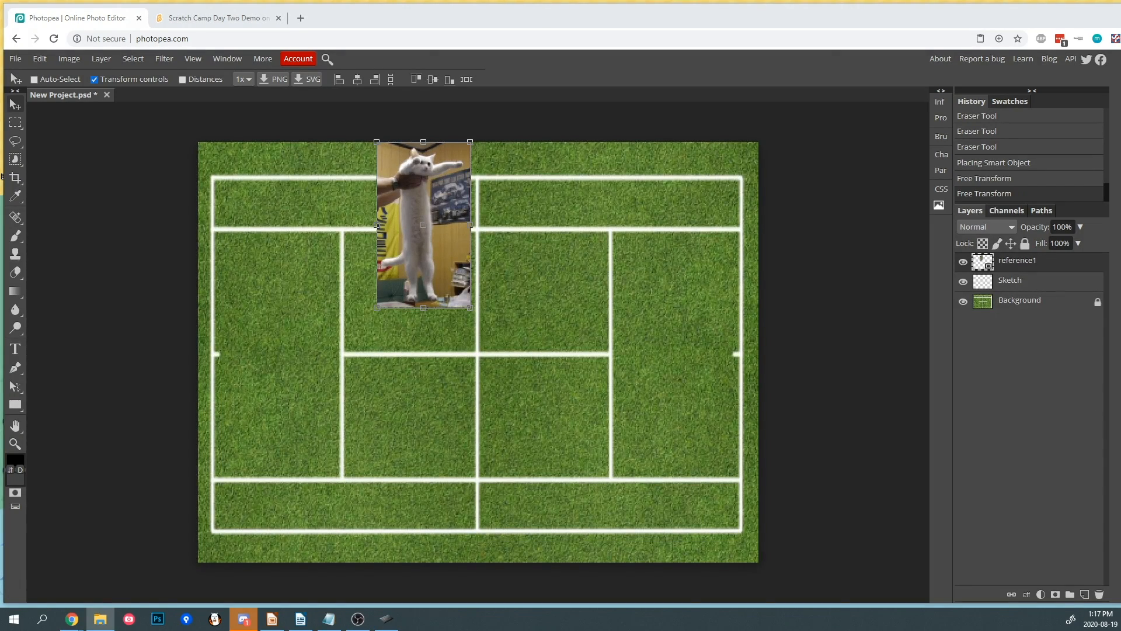
{"action": "left_click_drag", "start_coordinate": [754, 289], "coordinate": [545, 288]}
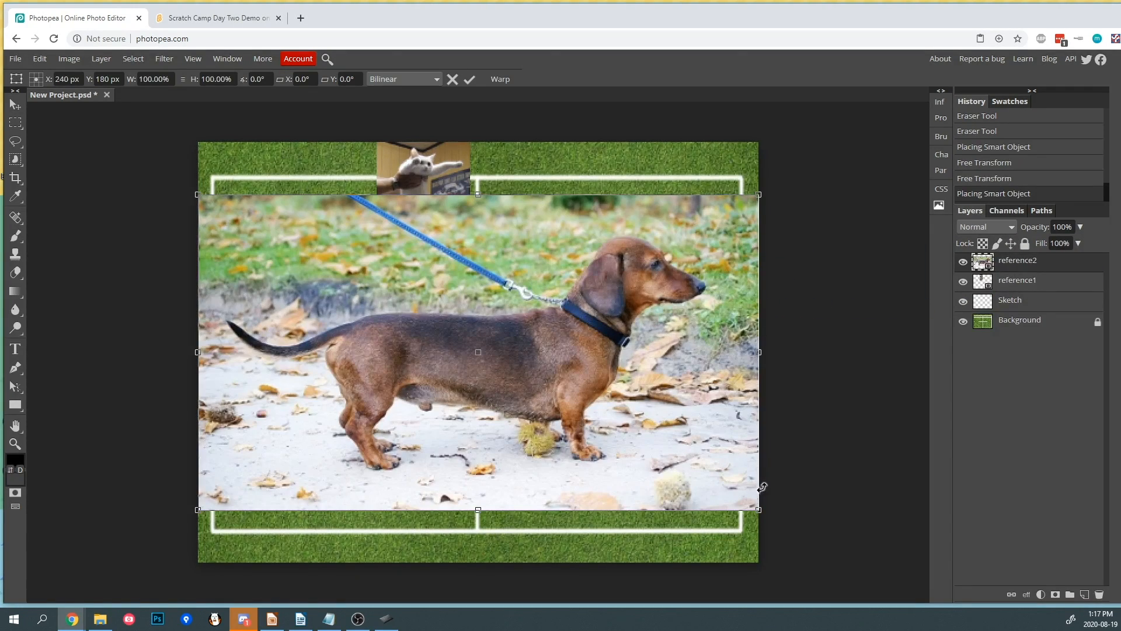
- Shrink the dog image to about 26%, rotate it -90° and position it beside the cat
{"action": "left_click_drag", "start_coordinate": [759, 511], "coordinate": [346, 278]}
{"action": "left_click_drag", "start_coordinate": [299, 247], "coordinate": [588, 233]}
{"action": "left_click_drag", "start_coordinate": [635, 264], "coordinate": [601, 132]}
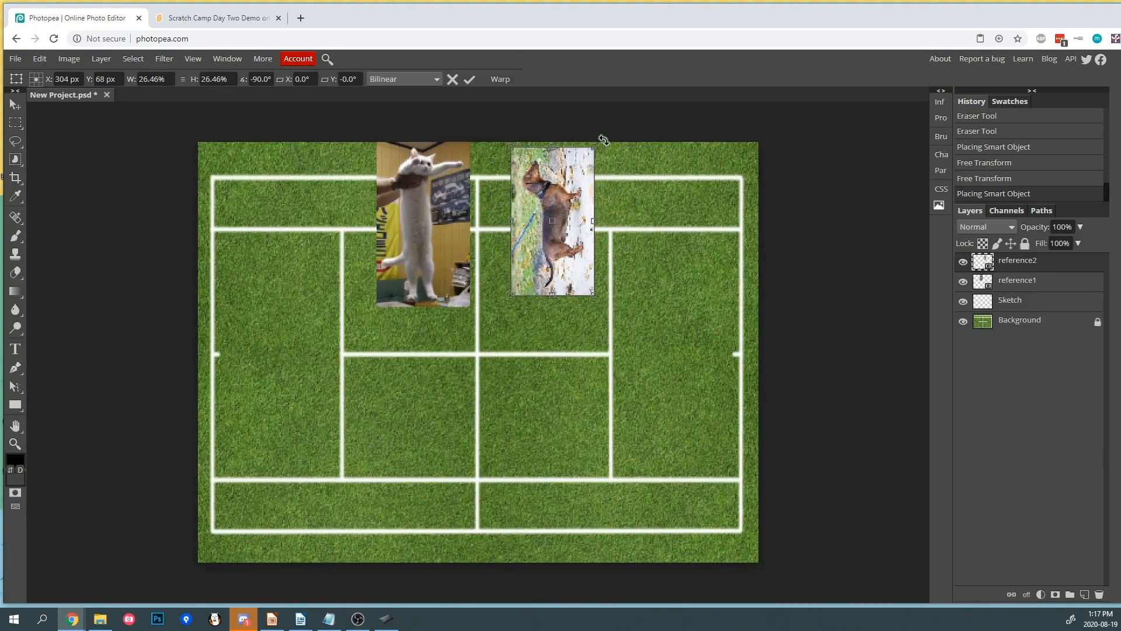
{"action": "left_click_drag", "start_coordinate": [594, 229], "coordinate": [417, 225]}
{"action": "left_click_drag", "start_coordinate": [480, 208], "coordinate": [538, 208]}
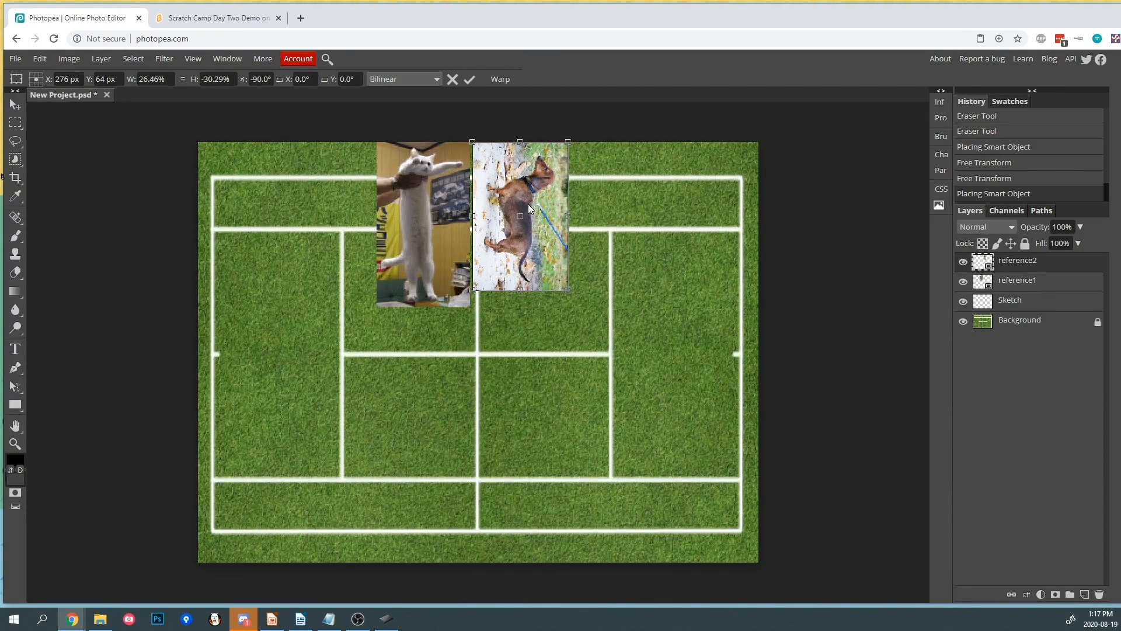
{"action": "key", "text": "Return"}
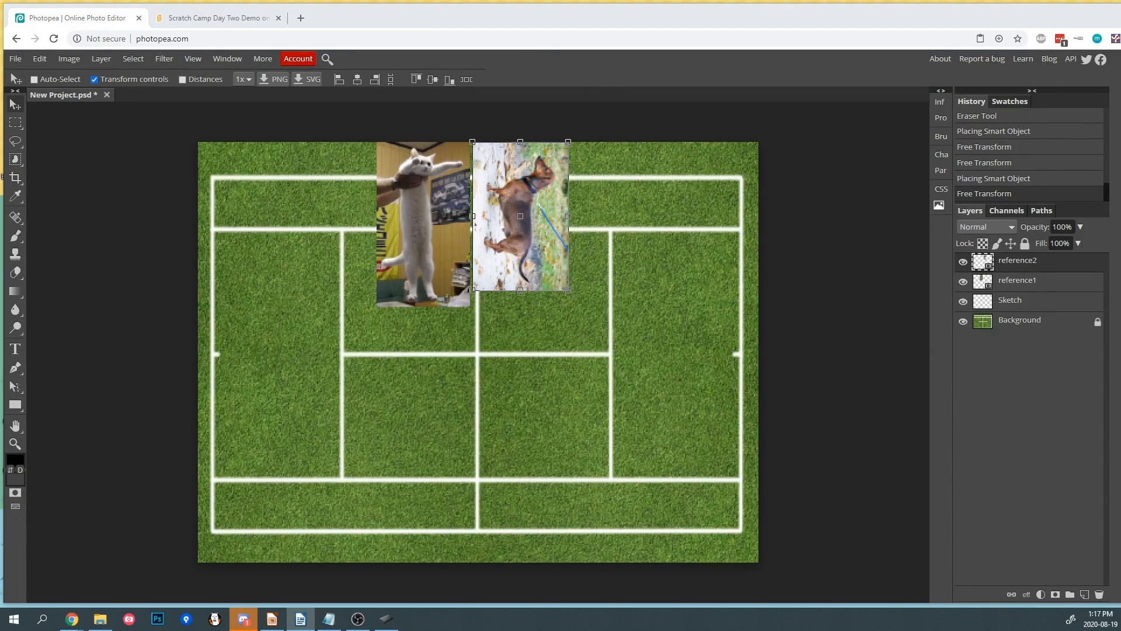
- Lock the reference2 and reference1 layers and select the Sketch layer
{"action": "left_click", "coordinate": [1024, 244]}
{"action": "left_click", "coordinate": [1025, 282]}
{"action": "left_click", "coordinate": [1024, 244]}
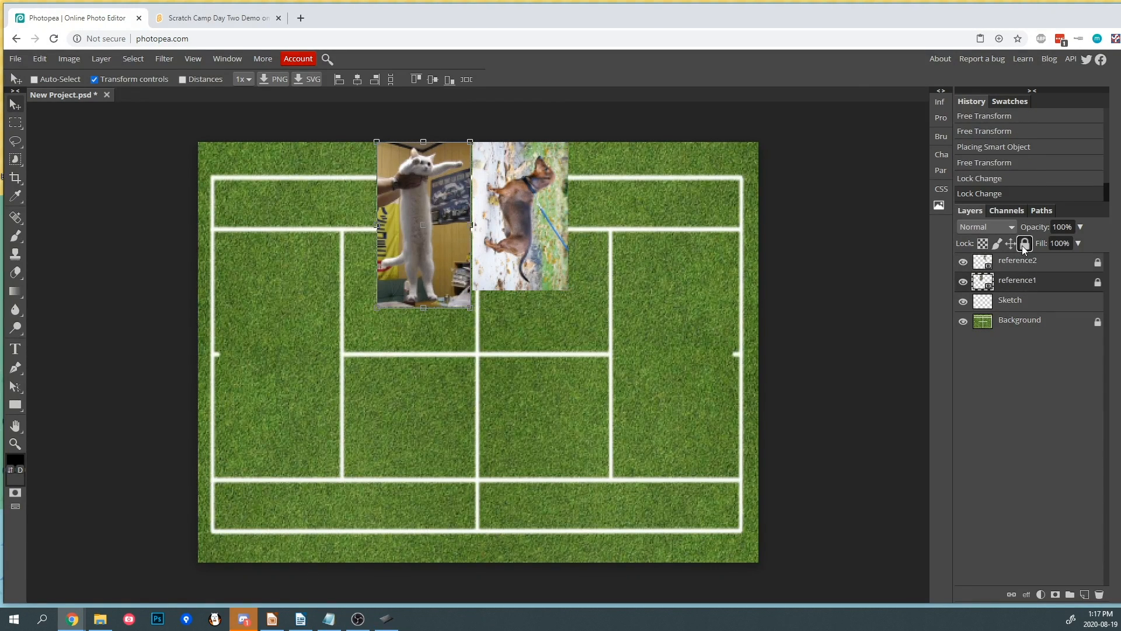
{"action": "left_click", "coordinate": [1027, 305]}
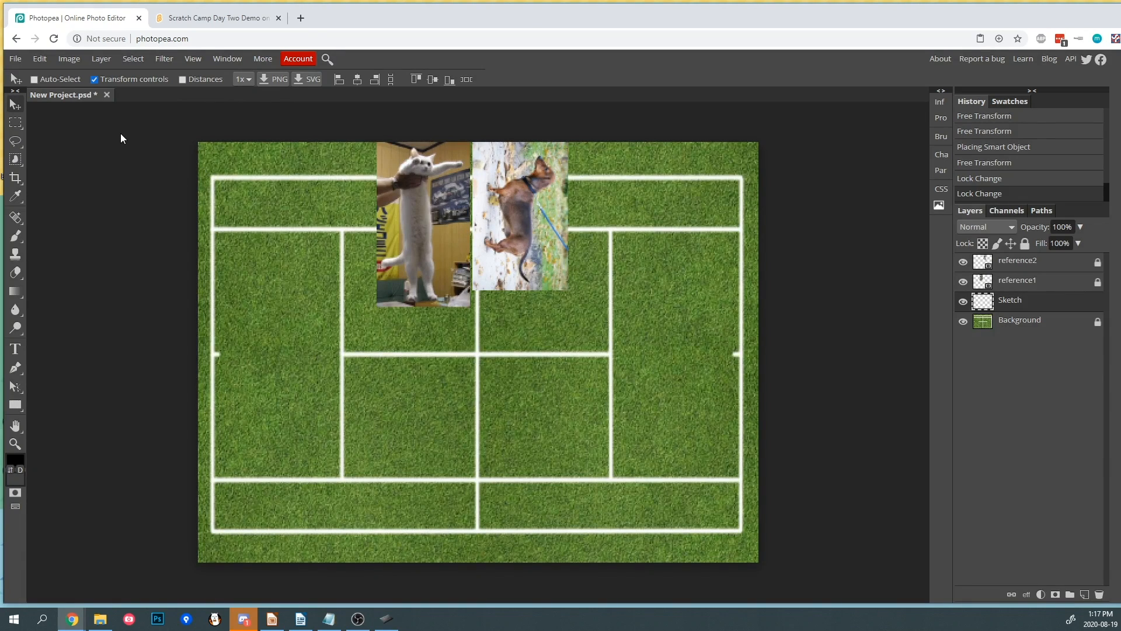
- Save the project as a PSD file named scratchday2
{"action": "left_click", "coordinate": [16, 59]}
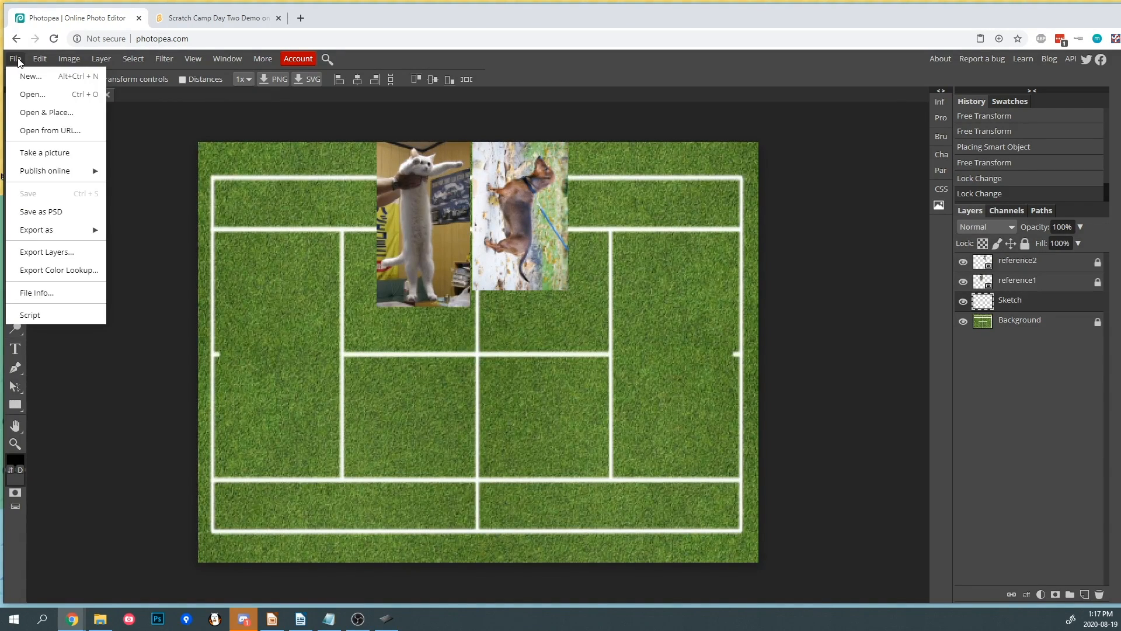
{"action": "left_click", "coordinate": [48, 213]}
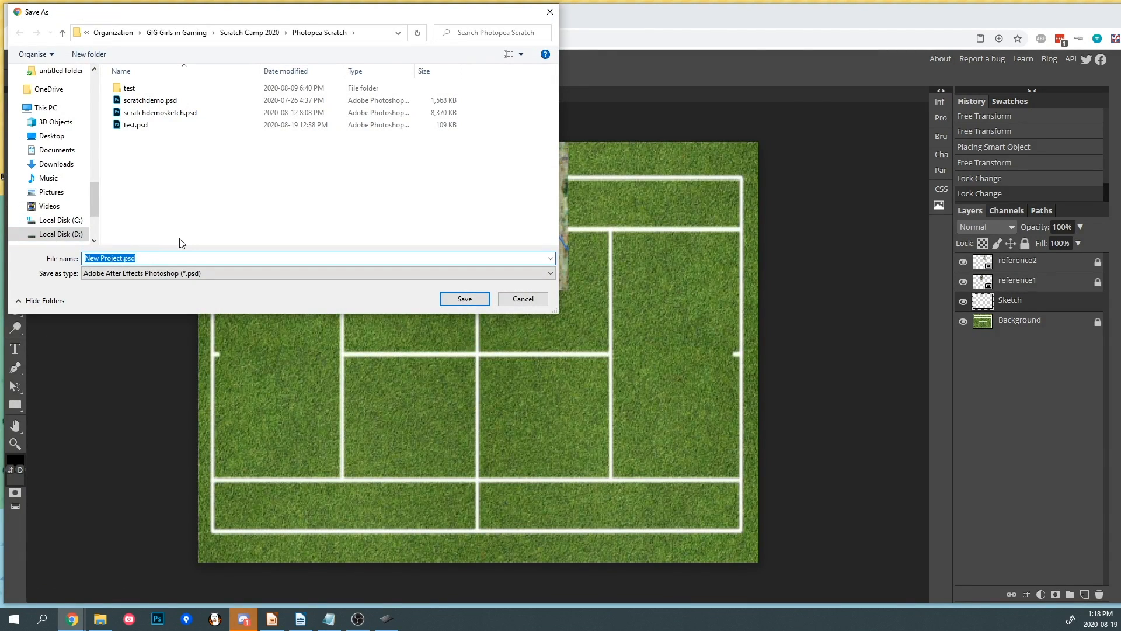
{"action": "type", "text": "scratchday2"}
{"action": "key", "text": "Return"}
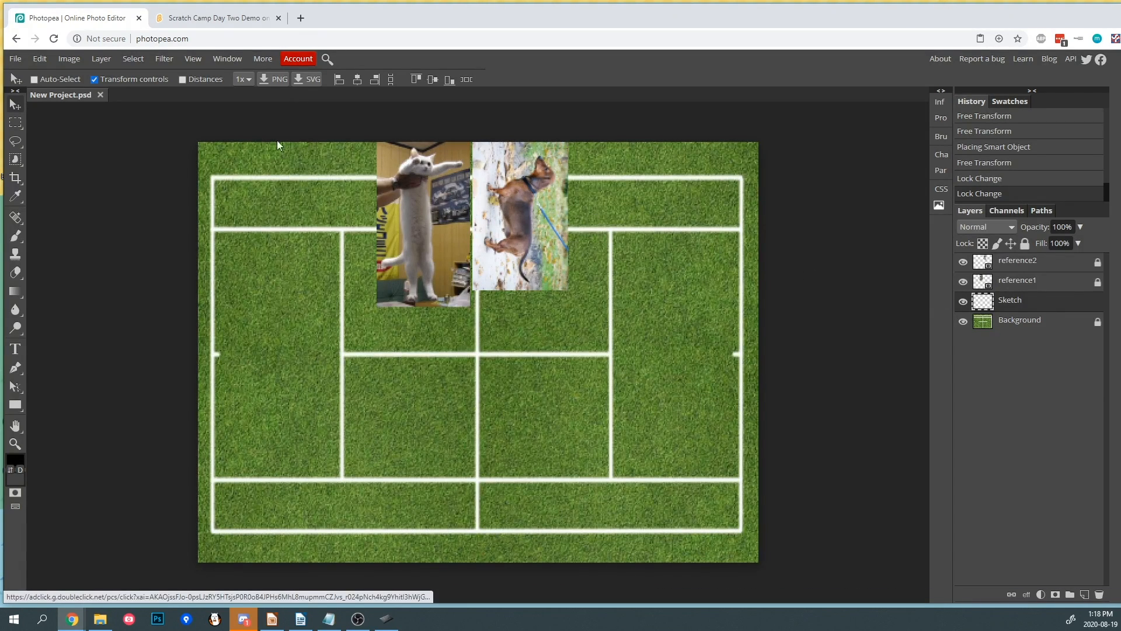
- Brush a tall narrow rectangle near the court's left sideline on the Sketch layer and set the layer's opacity to 33%
{"action": "left_click", "coordinate": [16, 59]}
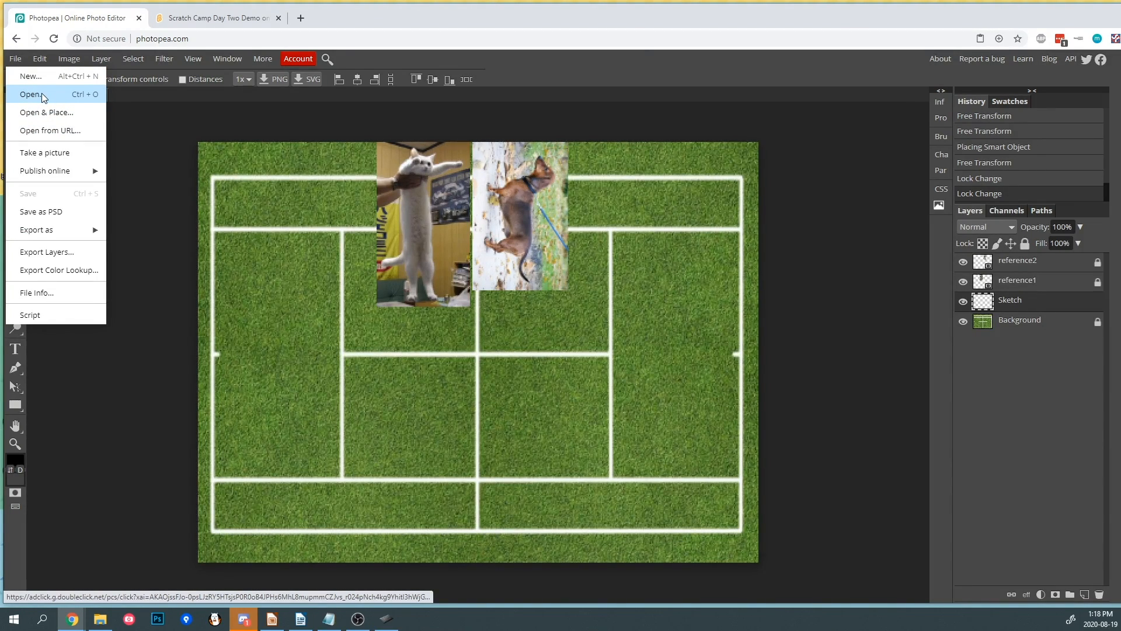
{"action": "left_click", "coordinate": [873, 272]}
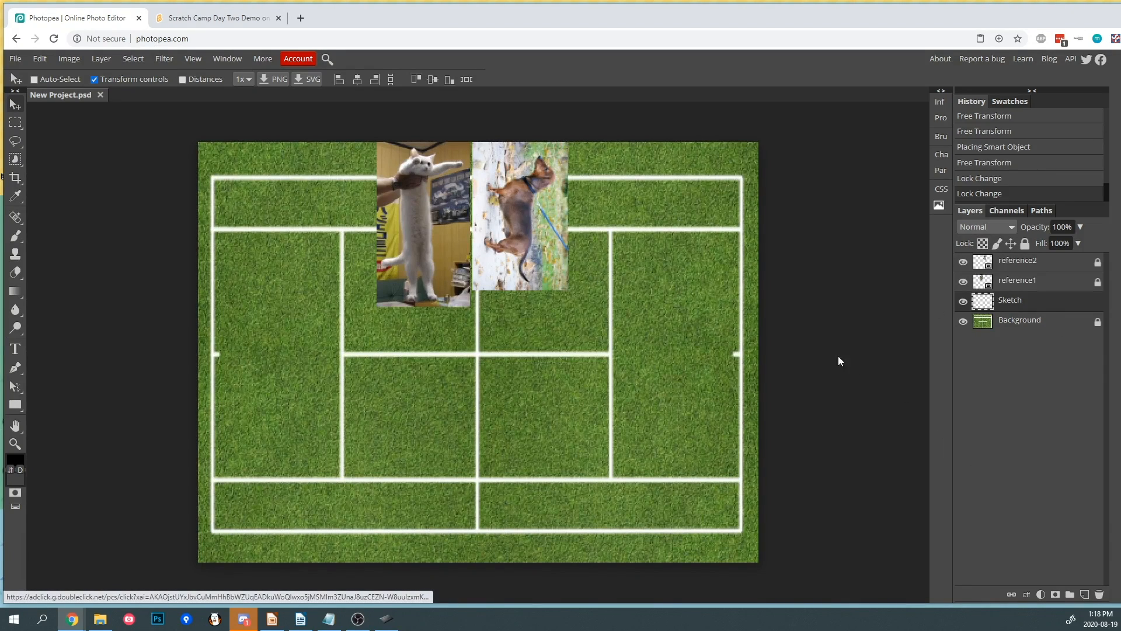
{"action": "left_click", "coordinate": [16, 237]}
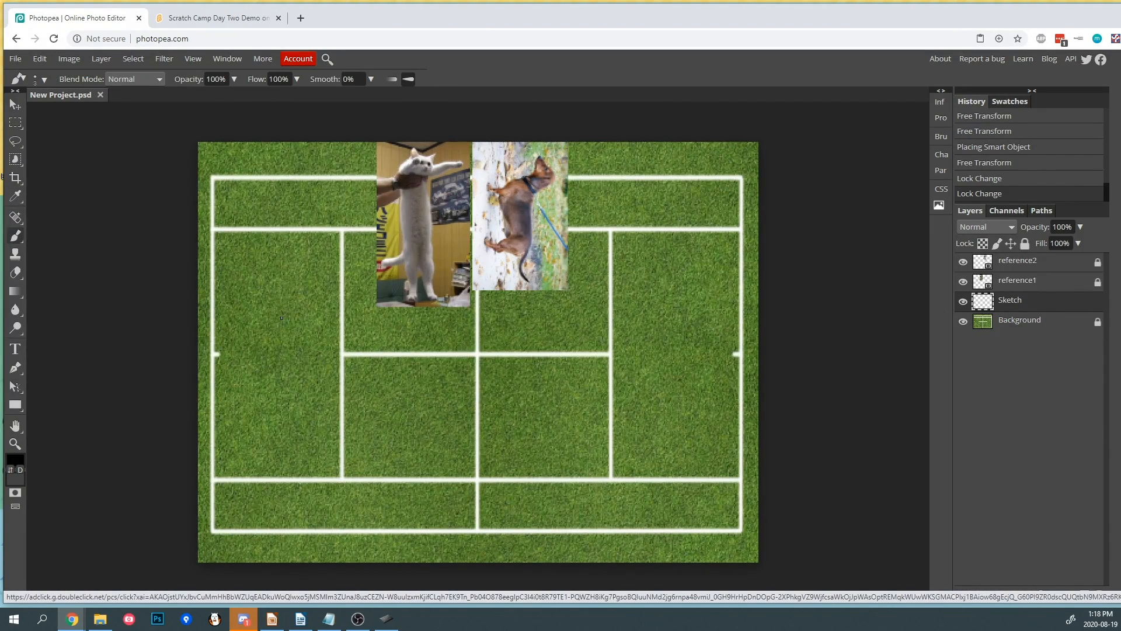
{"action": "left_click", "coordinate": [252, 324]}
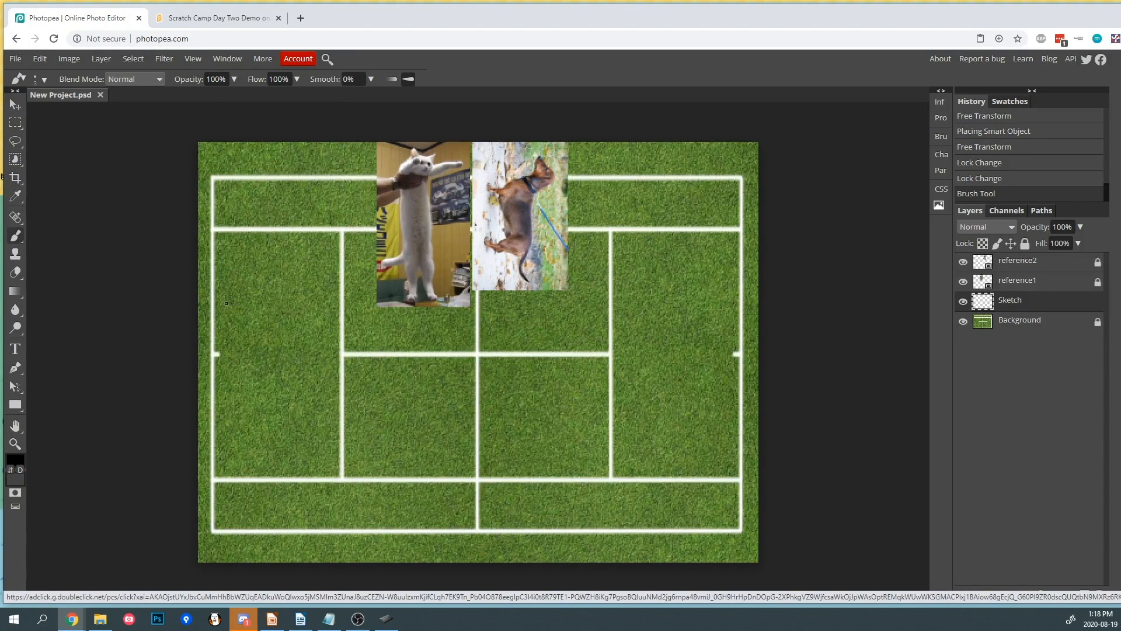
{"action": "mouse_move", "coordinate": [228, 305]}
{"action": "left_mouse_down"}
{"action": "mouse_move", "coordinate": [255, 305]}
{"action": "mouse_move", "coordinate": [227, 319]}
{"action": "mouse_move", "coordinate": [227, 387]}
{"action": "mouse_move", "coordinate": [253, 385]}
{"action": "mouse_move", "coordinate": [250, 304]}
{"action": "left_mouse_up"}
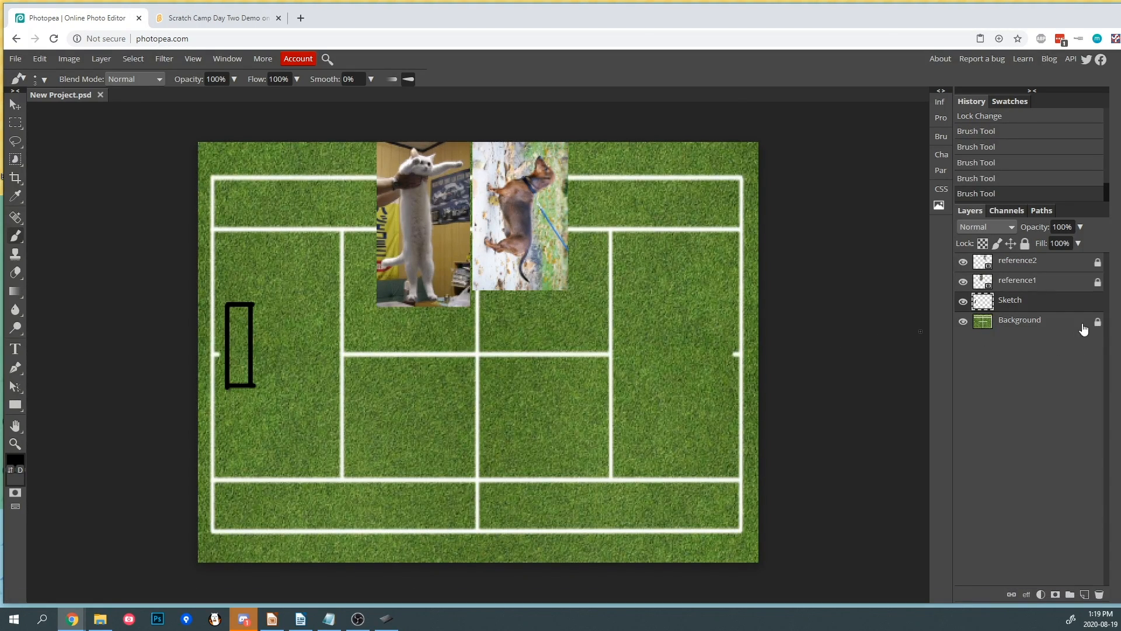
{"action": "left_click", "coordinate": [1080, 227]}
{"action": "left_click_drag", "start_coordinate": [1080, 243], "coordinate": [1045, 243]}
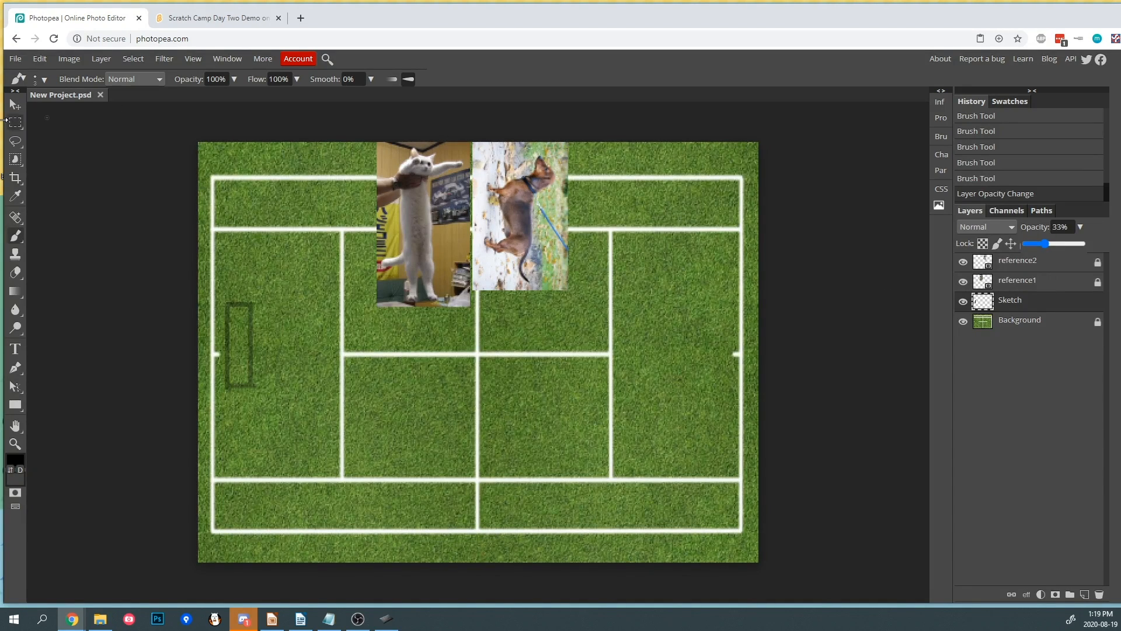
- Copy the rectangle into a new layer and move the copy to the matching spot near the right sideline
{"action": "left_click", "coordinate": [15, 122]}
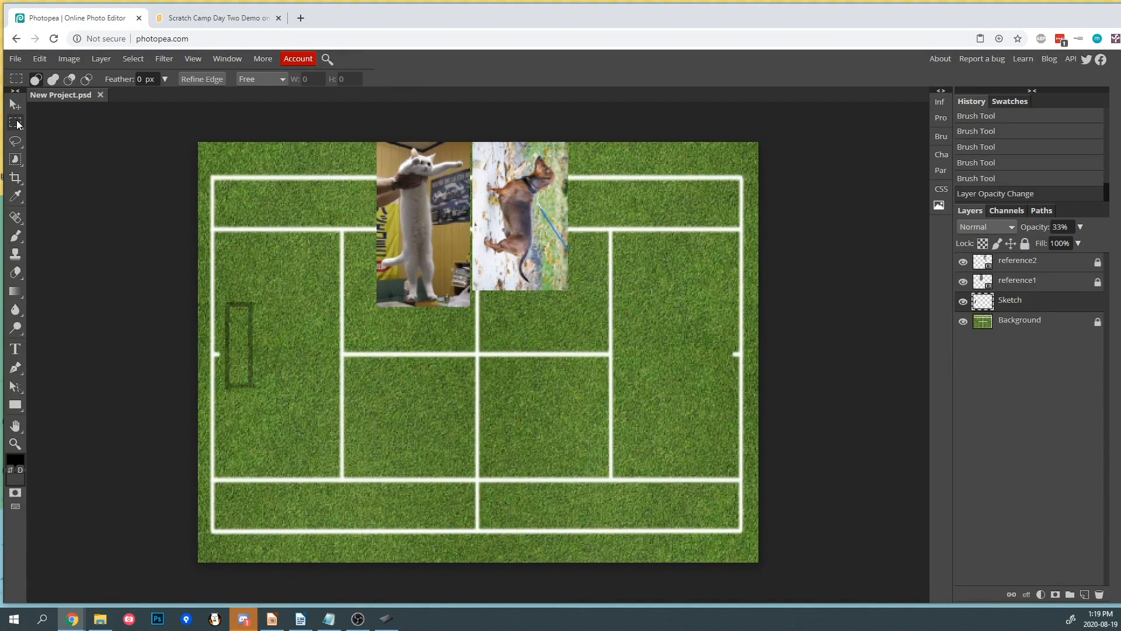
{"action": "left_click_drag", "start_coordinate": [215, 292], "coordinate": [268, 405]}
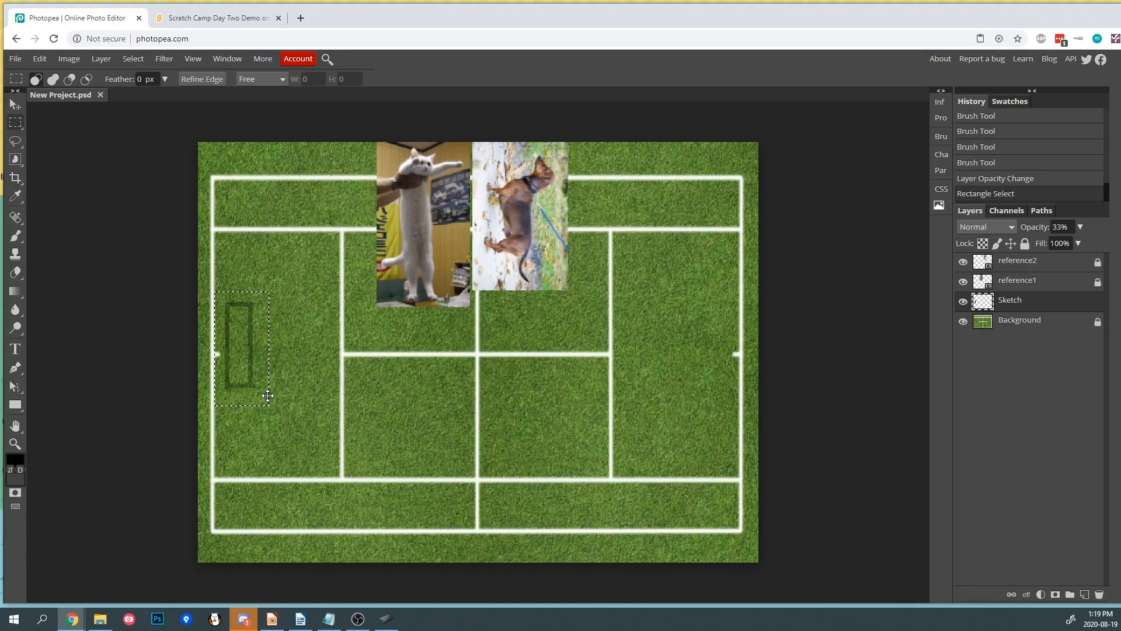
{"action": "key", "text": "ctrl+c"}
{"action": "key", "text": "ctrl+v"}
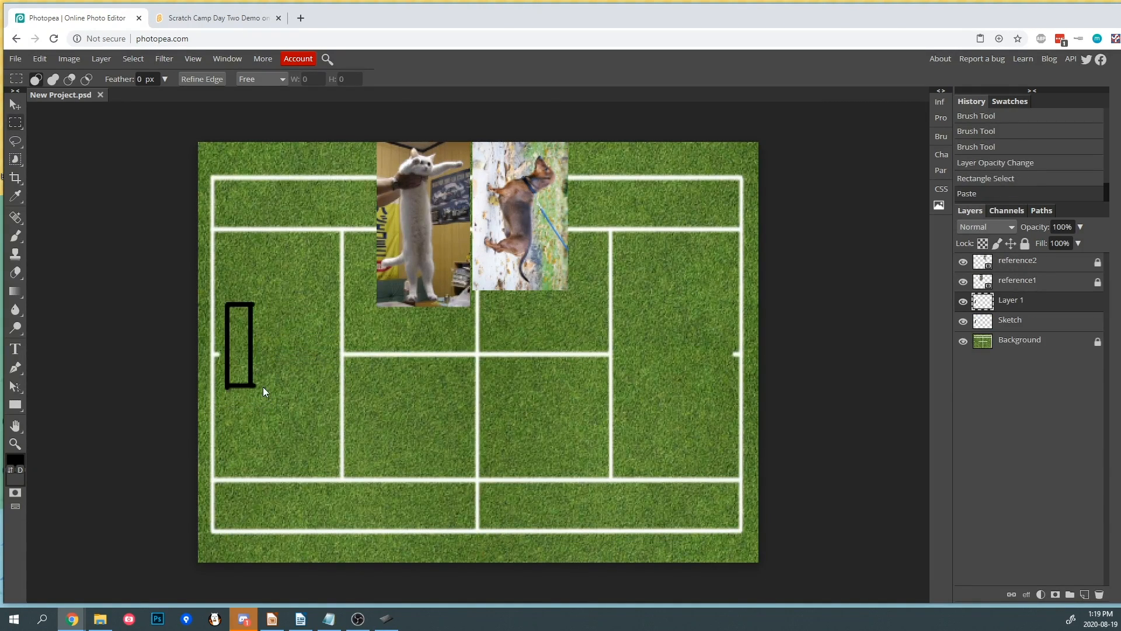
{"action": "left_click", "coordinate": [15, 104]}
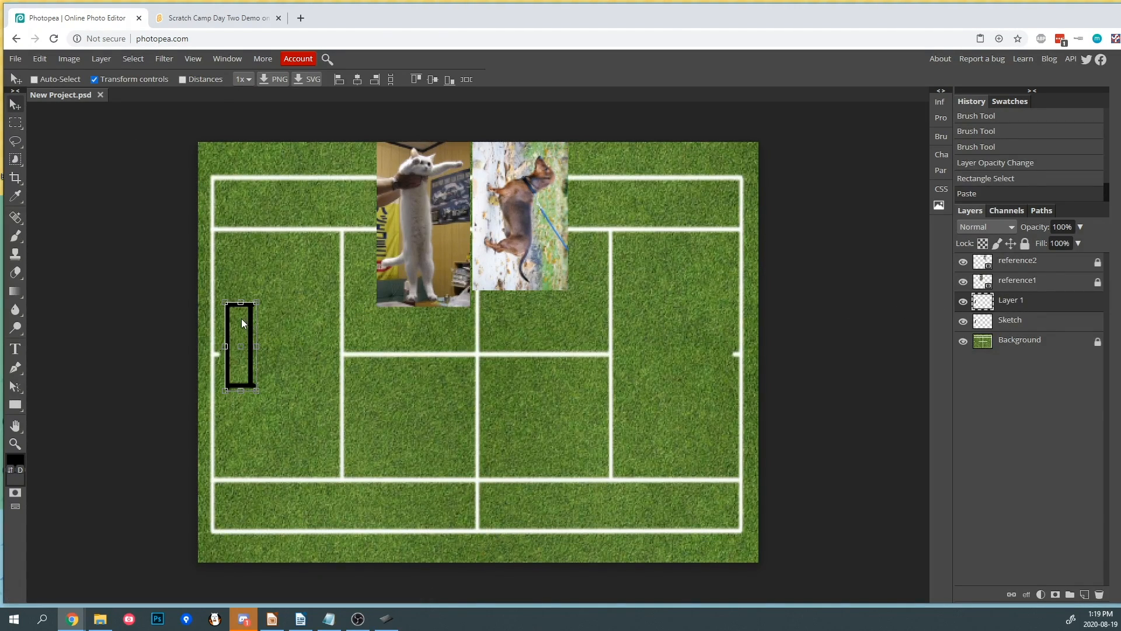
{"action": "left_click_drag", "start_coordinate": [244, 311], "coordinate": [713, 332]}
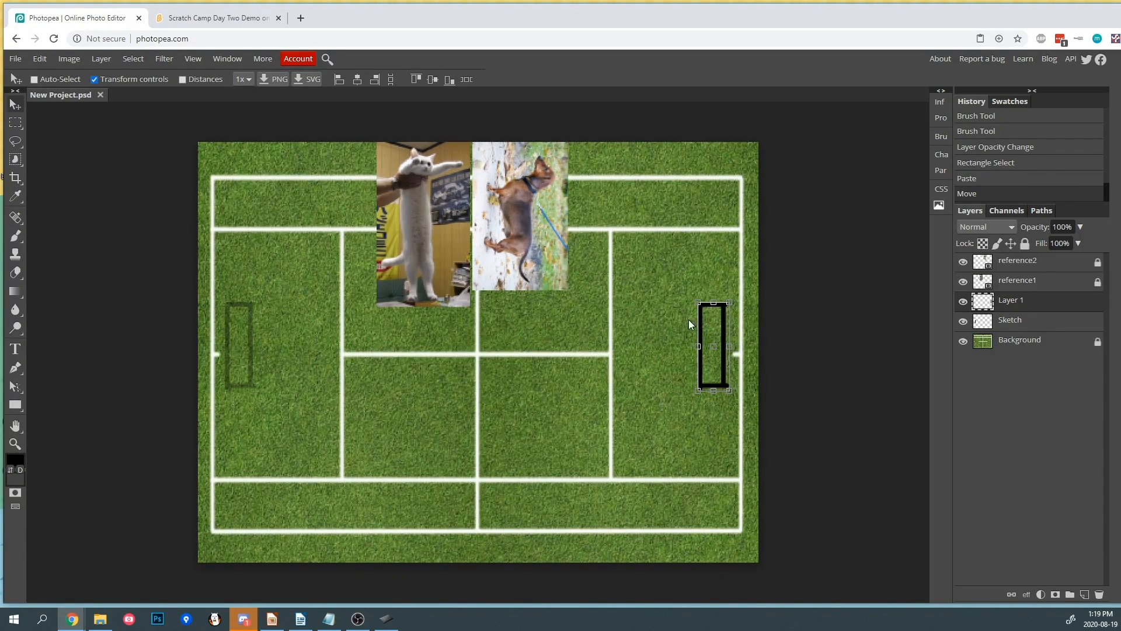
- Set the copied rectangle layer's opacity to 33%
{"action": "left_click", "coordinate": [15, 122]}
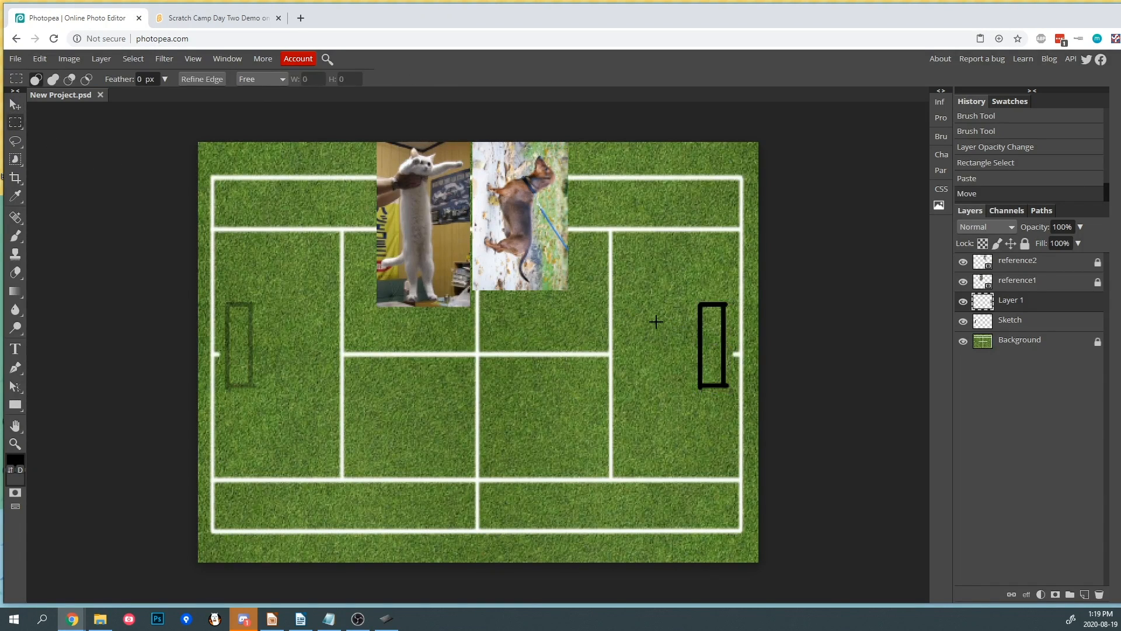
{"action": "left_click", "coordinate": [1081, 227]}
{"action": "left_click_drag", "start_coordinate": [1074, 243], "coordinate": [1045, 242]}
{"action": "left_click", "coordinate": [1080, 227]}
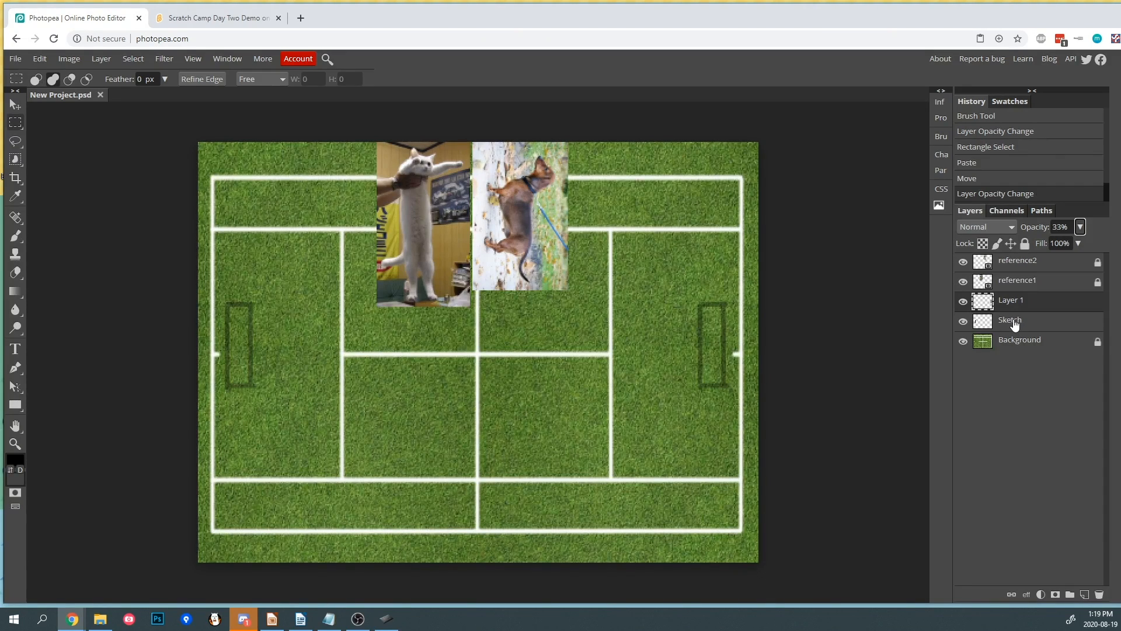
- Merge the copied layer with the Sketch layer and rename the merged layer Sketch
{"action": "left_click", "coordinate": [1014, 324]}
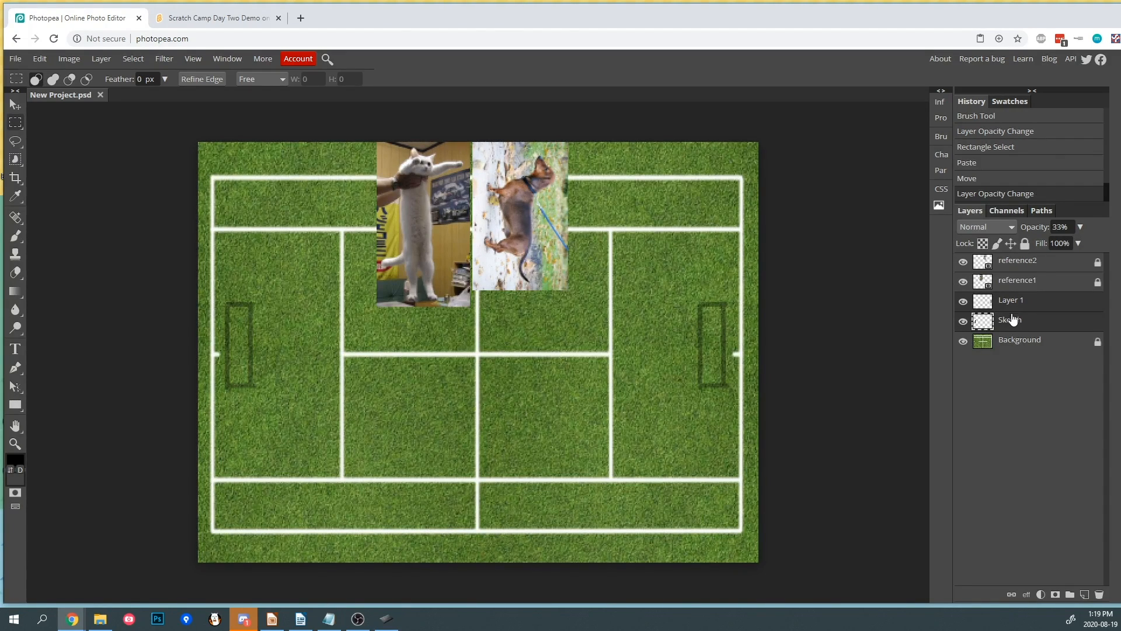
{"action": "right_click", "coordinate": [1015, 305]}
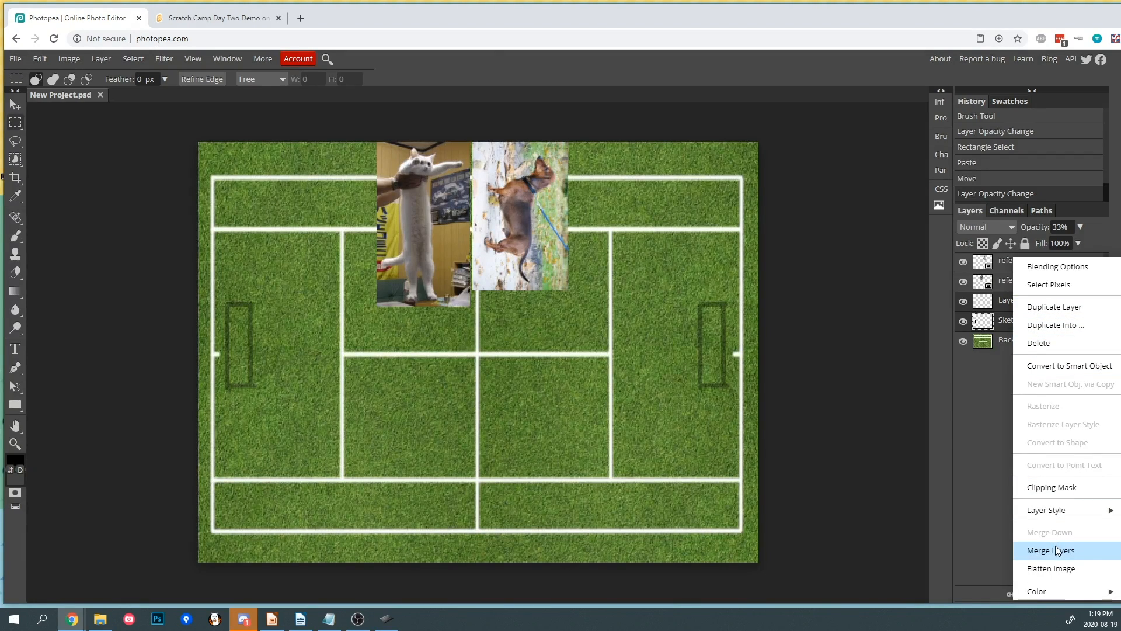
{"action": "left_click", "coordinate": [1054, 548]}
{"action": "double_click", "coordinate": [1012, 302]}
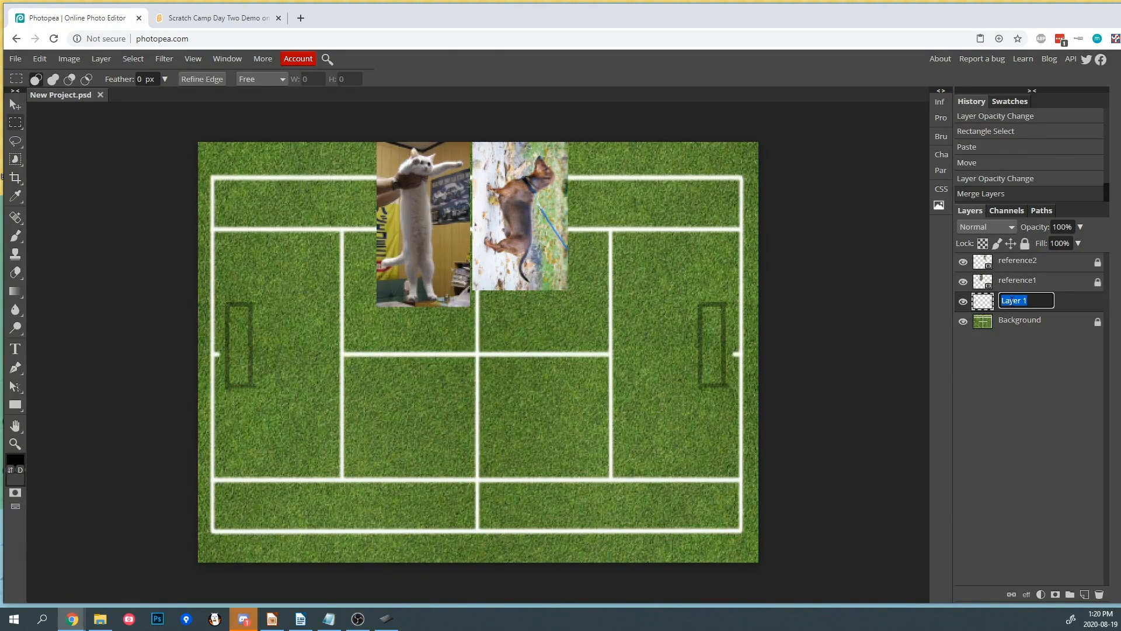
{"action": "type", "text": "Sketch"}
{"action": "key", "text": "Return"}
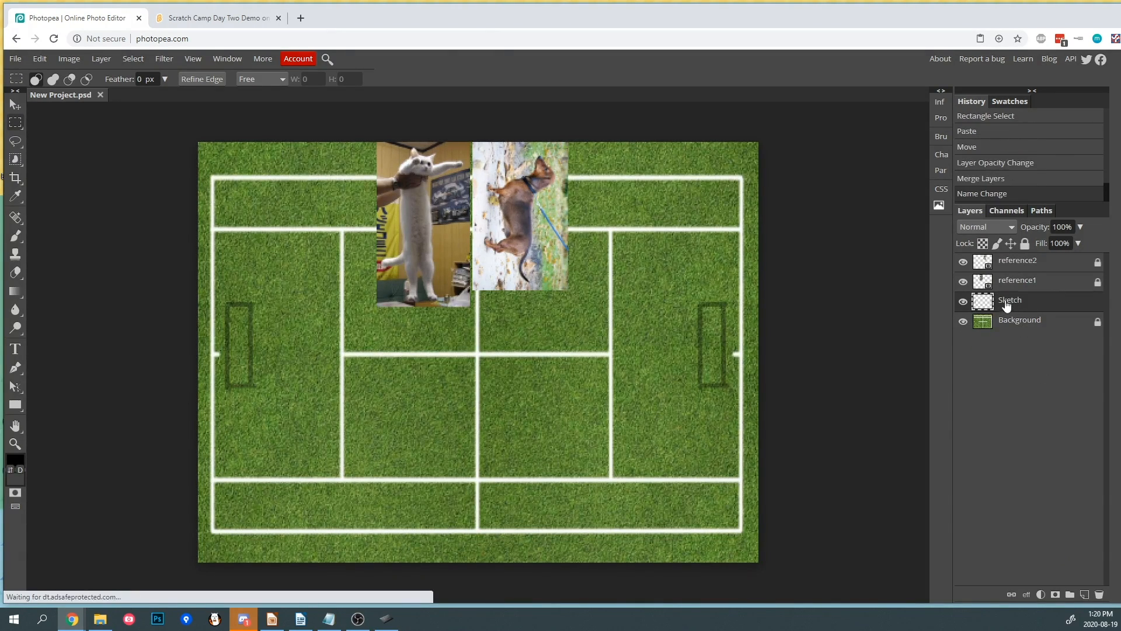
- Toggle the Sketch layer's visibility on and off several times
{"action": "left_click", "coordinate": [963, 301]}
{"action": "left_click", "coordinate": [963, 301]}
{"action": "left_click", "coordinate": [963, 301]}
{"action": "left_click", "coordinate": [963, 301]}
{"action": "left_click", "coordinate": [963, 301]}
{"action": "left_click", "coordinate": [963, 301]}
{"action": "left_click", "coordinate": [963, 302]}
{"action": "left_click", "coordinate": [963, 302]}
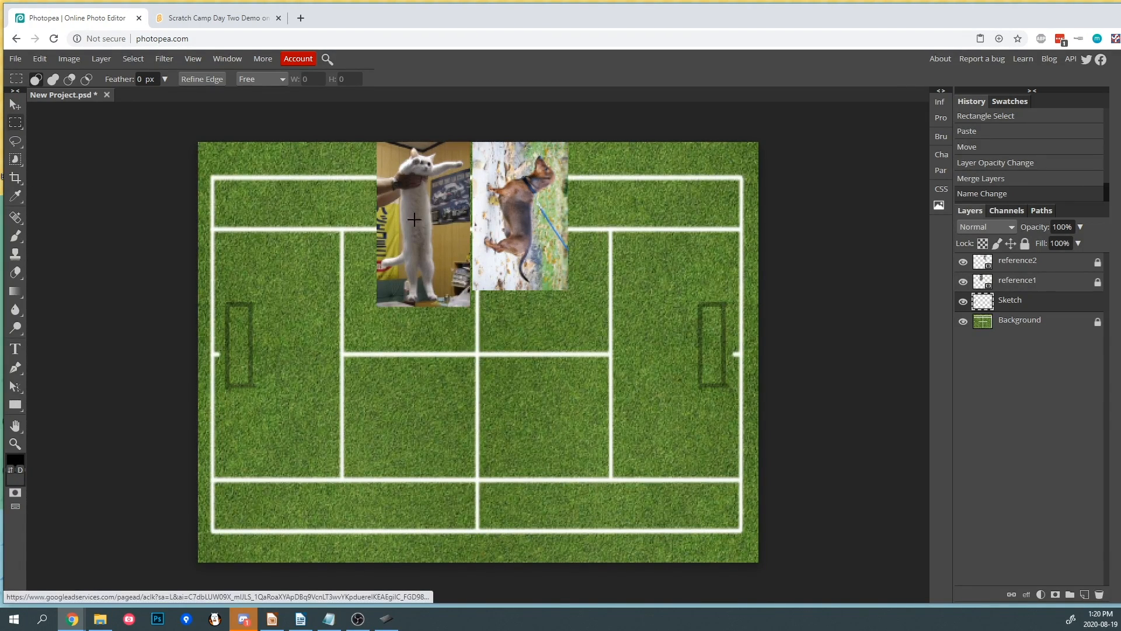
- Draw test brush strokes across the court at 0% smoothing and undo them
{"action": "left_click", "coordinate": [16, 236]}
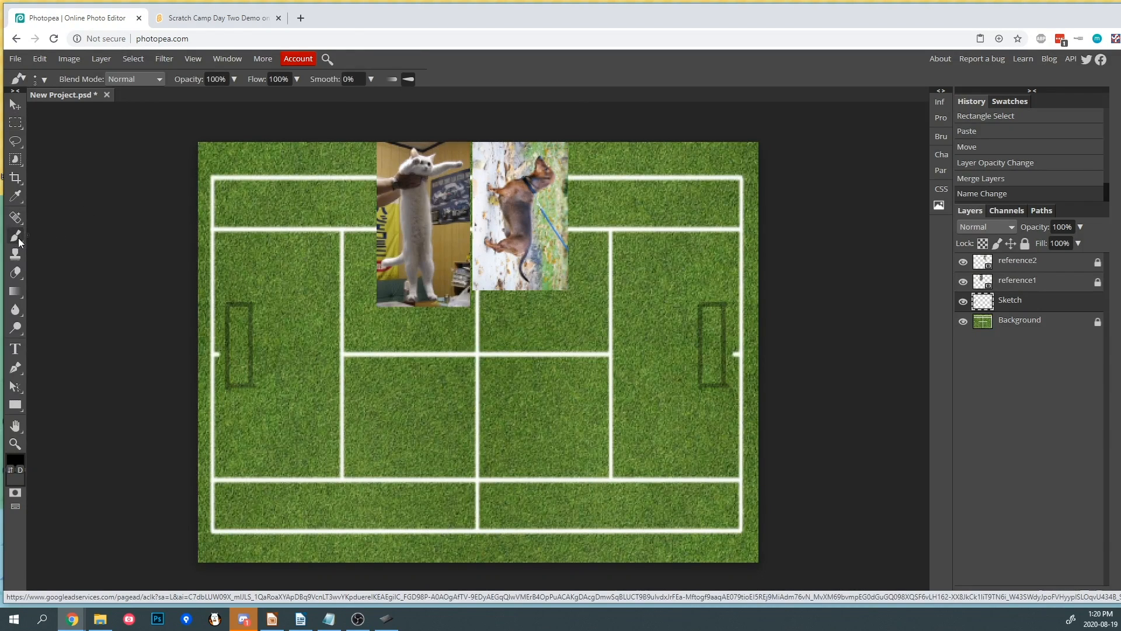
{"action": "left_click", "coordinate": [370, 79]}
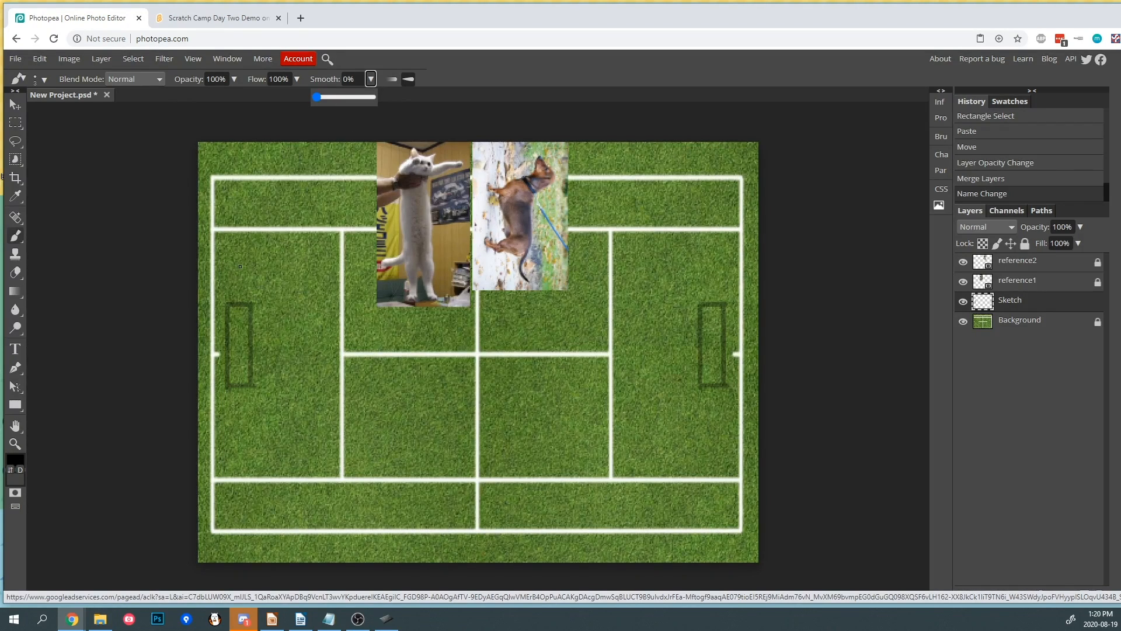
{"action": "left_click_drag", "start_coordinate": [447, 316], "coordinate": [456, 315]}
{"action": "key", "text": "ctrl+z"}
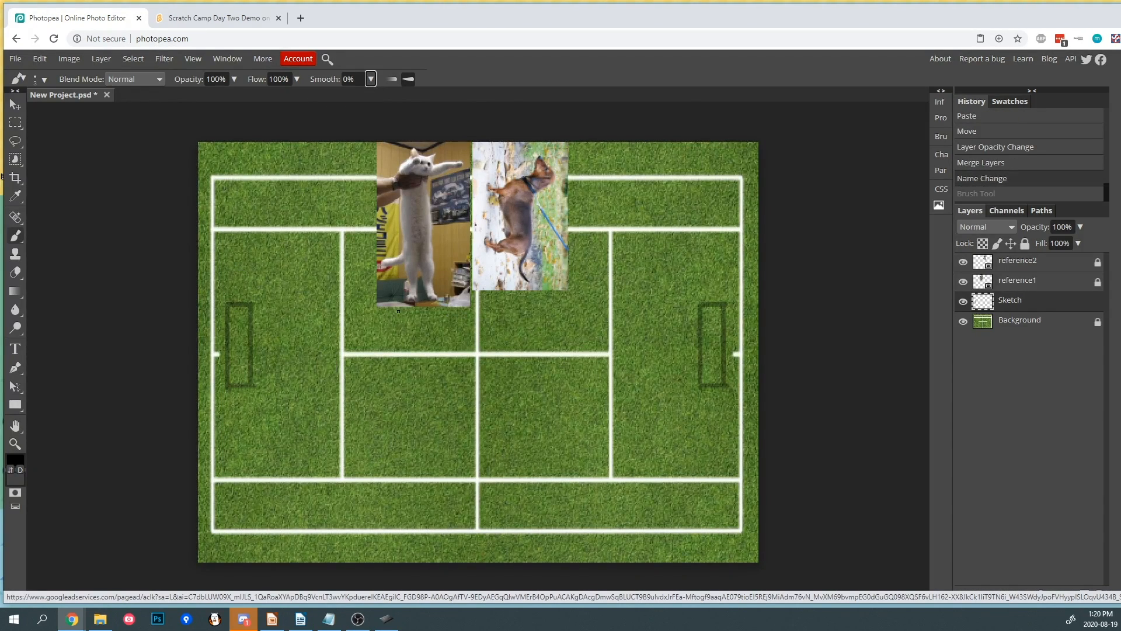
{"action": "mouse_move", "coordinate": [345, 345]}
{"action": "left_mouse_down"}
{"action": "mouse_move", "coordinate": [404, 318]}
{"action": "mouse_move", "coordinate": [461, 357]}
{"action": "mouse_move", "coordinate": [505, 347]}
{"action": "mouse_move", "coordinate": [524, 393]}
{"action": "mouse_move", "coordinate": [607, 317]}
{"action": "left_mouse_up"}
{"action": "key", "text": "ctrl+z"}
- Set brush smoothing to 49%, draw a test stroke and undo it
{"action": "left_click", "coordinate": [371, 79]}
{"action": "left_click_drag", "start_coordinate": [316, 96], "coordinate": [344, 97]}
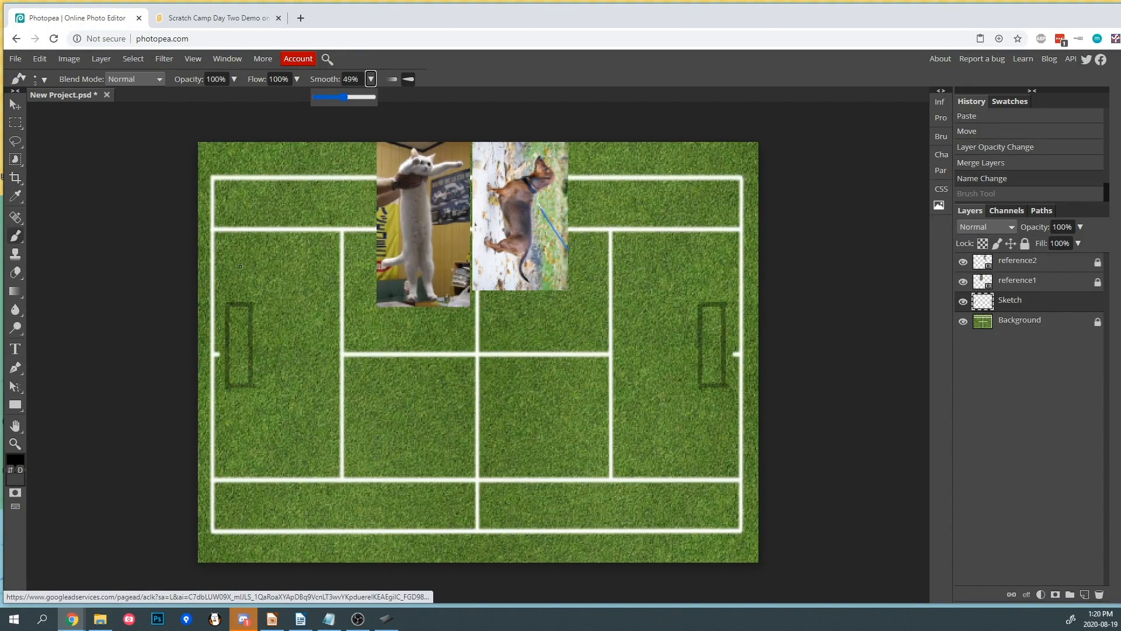
{"action": "mouse_move", "coordinate": [350, 385]}
{"action": "left_mouse_down"}
{"action": "mouse_move", "coordinate": [409, 415]}
{"action": "mouse_move", "coordinate": [437, 374]}
{"action": "mouse_move", "coordinate": [391, 370]}
{"action": "mouse_move", "coordinate": [456, 354]}
{"action": "mouse_move", "coordinate": [508, 412]}
{"action": "mouse_move", "coordinate": [529, 350]}
{"action": "mouse_move", "coordinate": [519, 370]}
{"action": "left_mouse_up"}
{"action": "key", "text": "ctrl+z"}
- Set brush smoothing to 81%, draw a test spiral and undo it
{"action": "left_click", "coordinate": [371, 79]}
{"action": "left_click", "coordinate": [361, 97]}
{"action": "mouse_move", "coordinate": [455, 413]}
{"action": "left_mouse_down"}
{"action": "mouse_move", "coordinate": [473, 386]}
{"action": "mouse_move", "coordinate": [469, 429]}
{"action": "mouse_move", "coordinate": [419, 419]}
{"action": "mouse_move", "coordinate": [425, 372]}
{"action": "mouse_move", "coordinate": [484, 354]}
{"action": "mouse_move", "coordinate": [528, 393]}
{"action": "mouse_move", "coordinate": [508, 454]}
{"action": "mouse_move", "coordinate": [438, 469]}
{"action": "mouse_move", "coordinate": [386, 427]}
{"action": "mouse_move", "coordinate": [415, 354]}
{"action": "mouse_move", "coordinate": [513, 333]}
{"action": "mouse_move", "coordinate": [568, 374]}
{"action": "mouse_move", "coordinate": [568, 441]}
{"action": "mouse_move", "coordinate": [494, 495]}
{"action": "mouse_move", "coordinate": [401, 486]}
{"action": "mouse_move", "coordinate": [359, 440]}
{"action": "mouse_move", "coordinate": [369, 374]}
{"action": "mouse_move", "coordinate": [439, 311]}
{"action": "mouse_move", "coordinate": [526, 309]}
{"action": "mouse_move", "coordinate": [590, 348]}
{"action": "mouse_move", "coordinate": [602, 409]}
{"action": "left_mouse_up"}
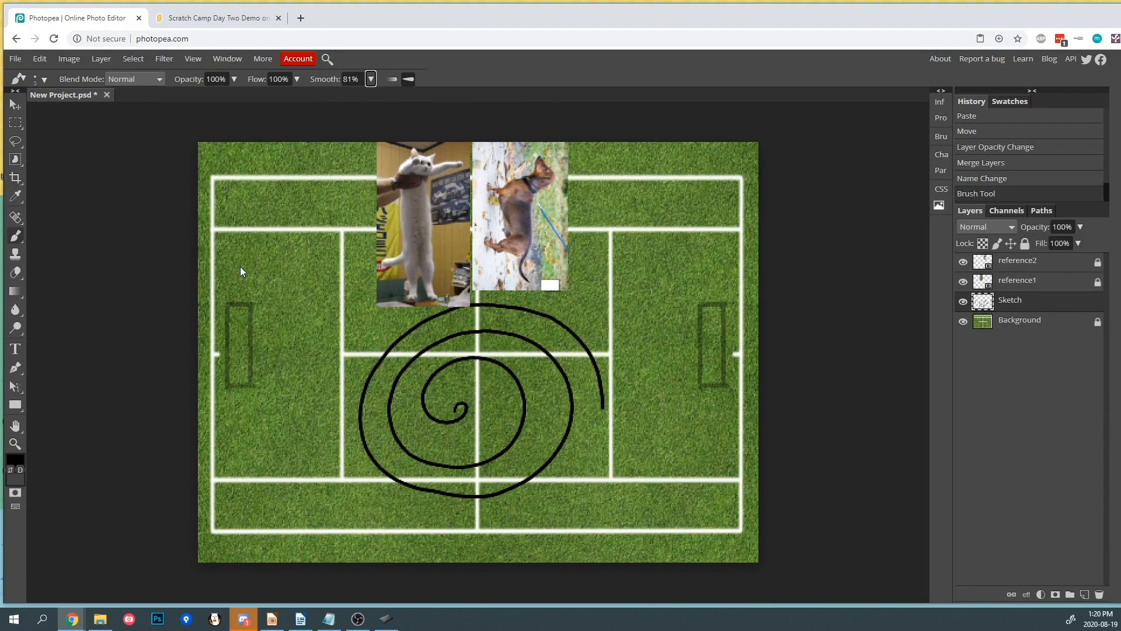
{"action": "key", "text": "ctrl+z"}
- Set the brush smoothing to 20%
{"action": "left_click", "coordinate": [371, 79]}
{"action": "left_click_drag", "start_coordinate": [361, 97], "coordinate": [328, 97]}
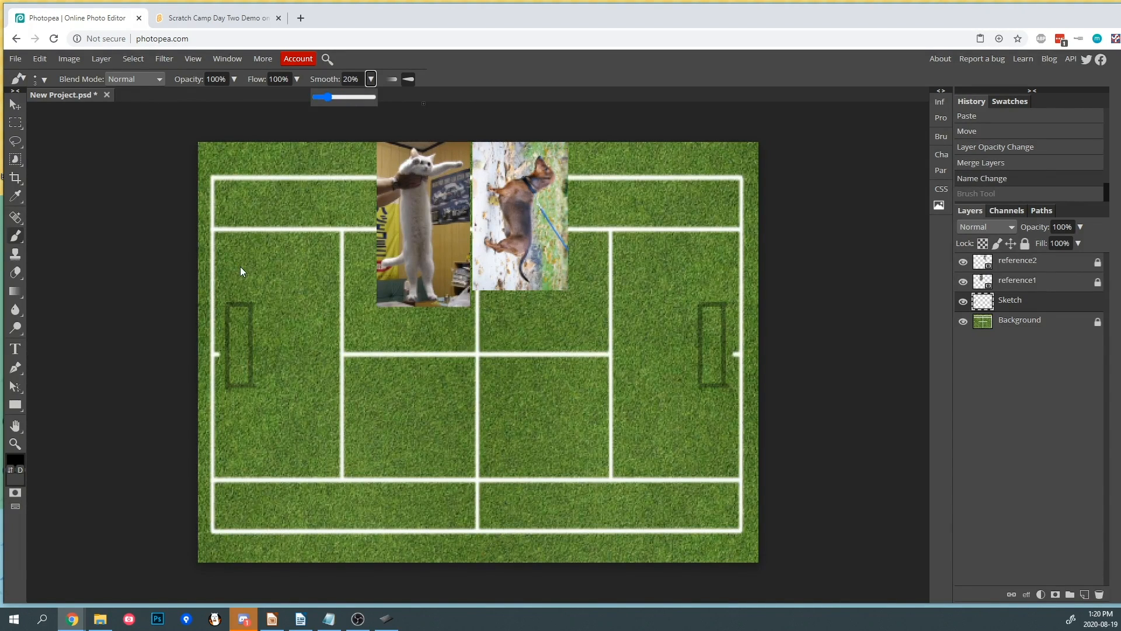
{"action": "left_click", "coordinate": [371, 79]}
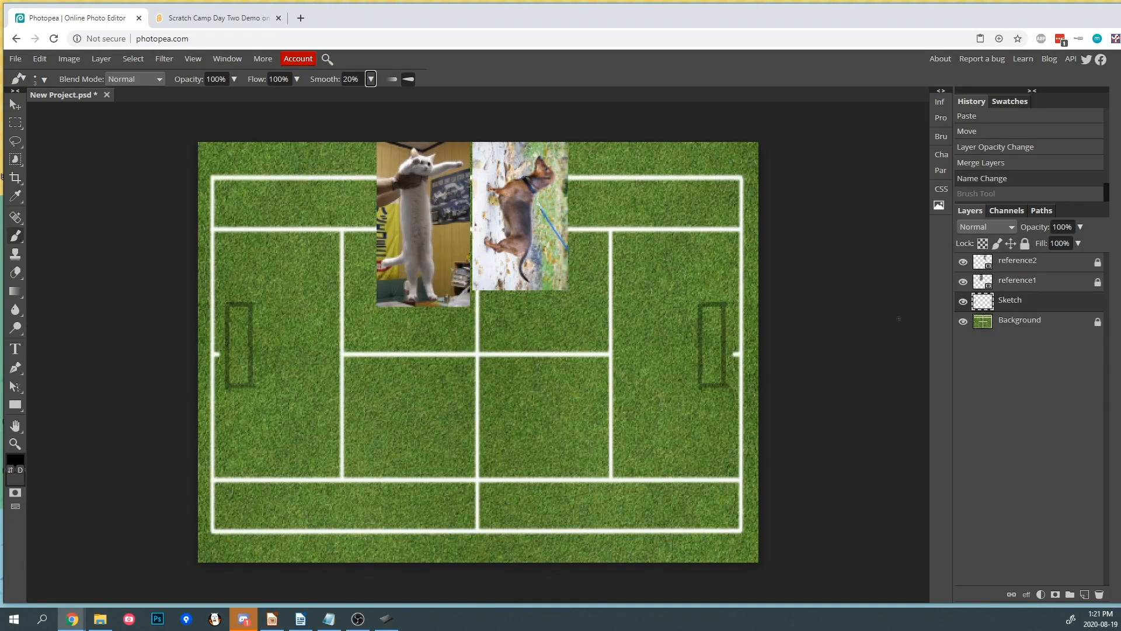
- Create a new layer and move it below the Background layer
{"action": "left_click", "coordinate": [1024, 331]}
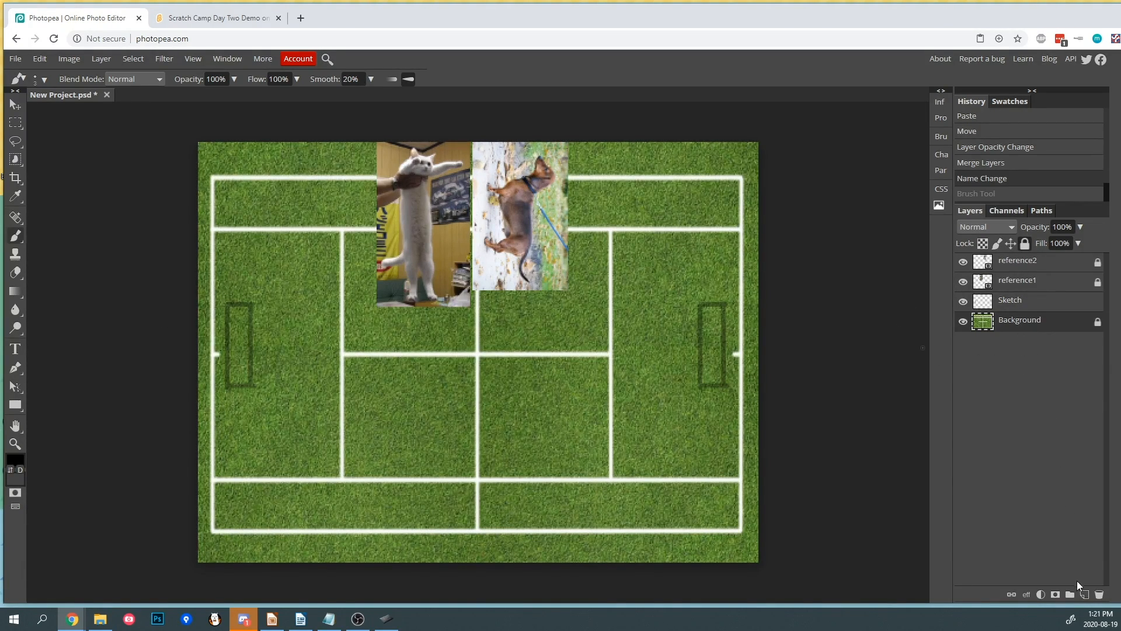
{"action": "left_click", "coordinate": [1085, 594]}
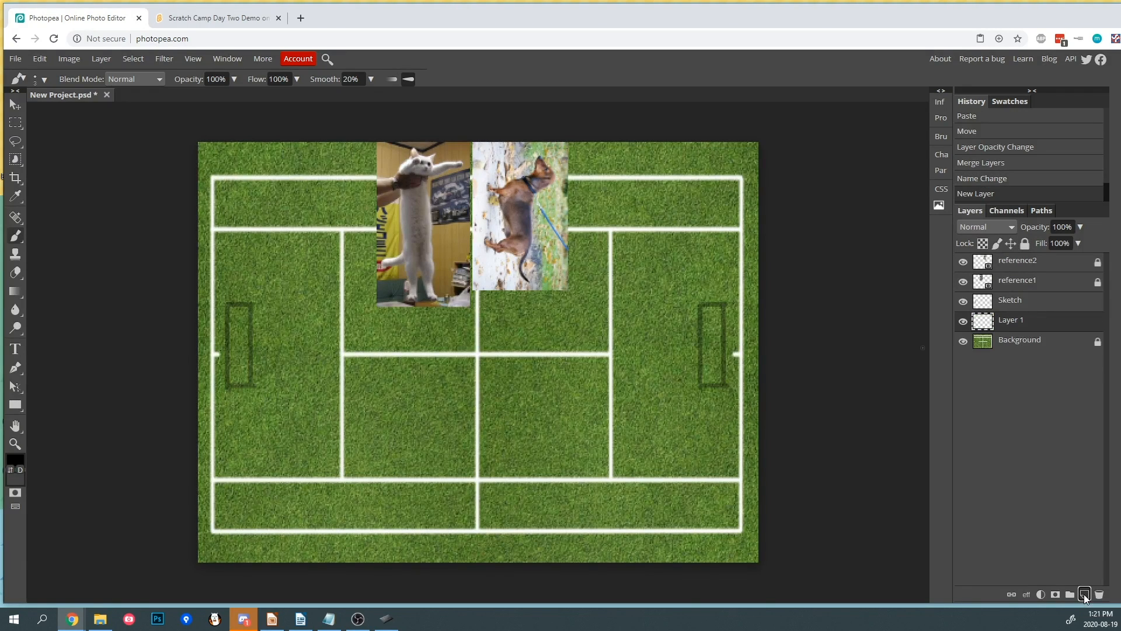
{"action": "left_click_drag", "start_coordinate": [1016, 325], "coordinate": [1017, 352]}
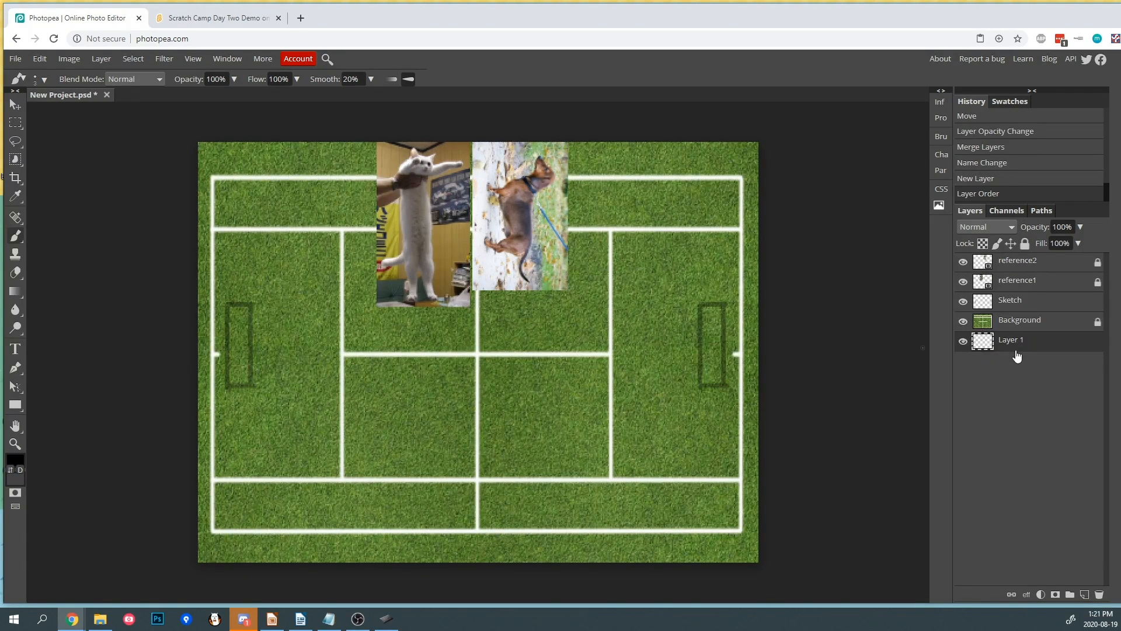
- Hide the Background layer and fill the new bottom layer with white using the Paint Bucket tool
{"action": "left_click", "coordinate": [963, 321]}
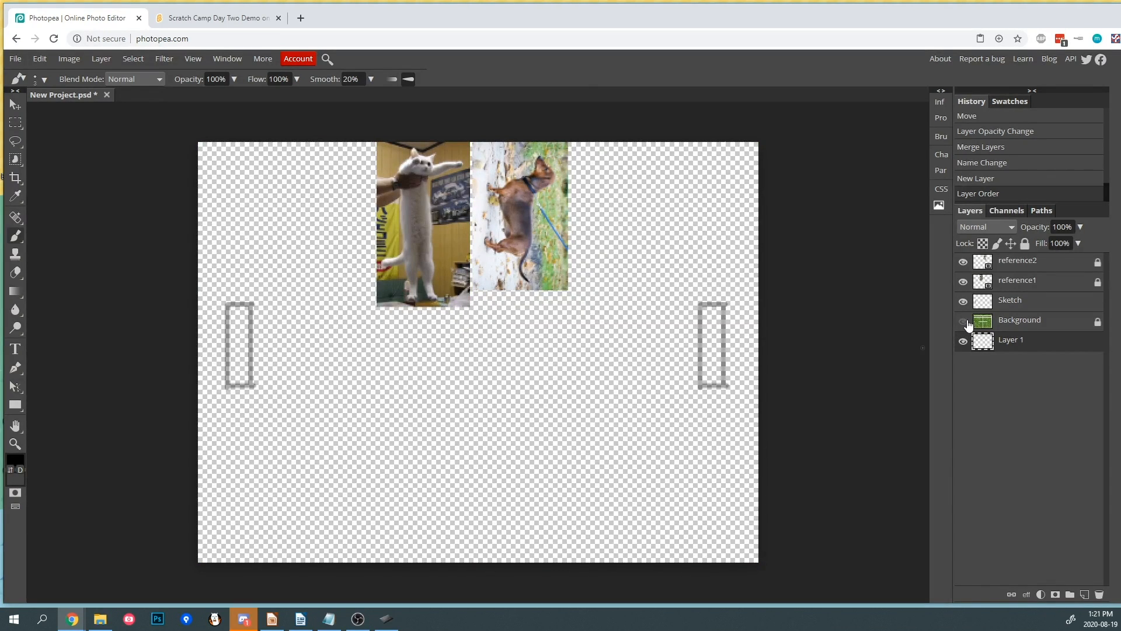
{"action": "left_click", "coordinate": [20, 293]}
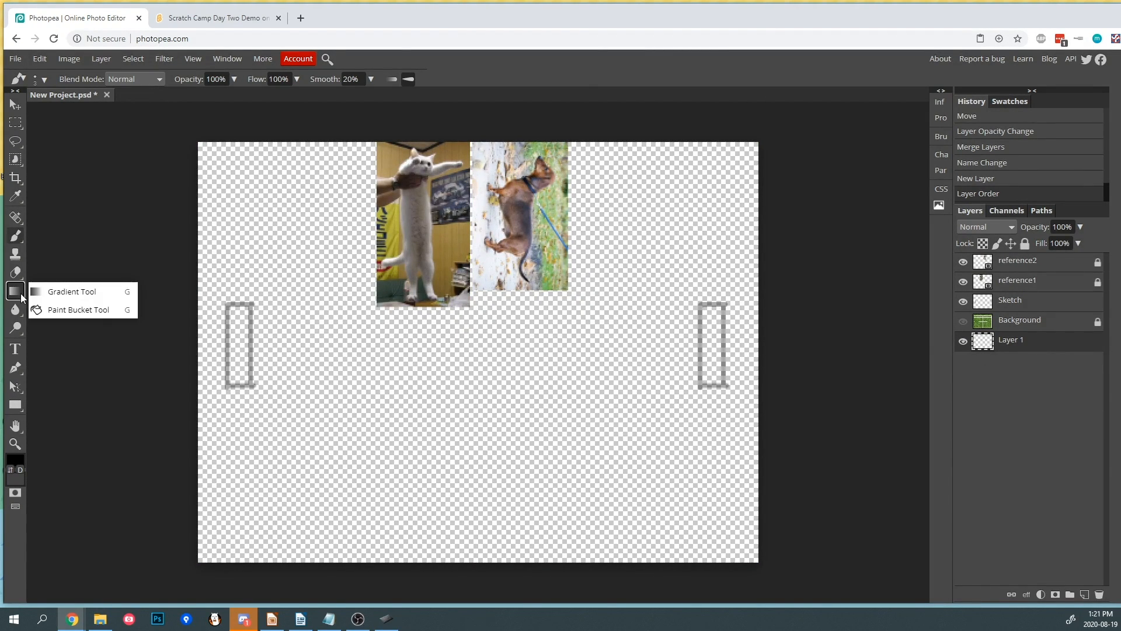
{"action": "left_click", "coordinate": [70, 314]}
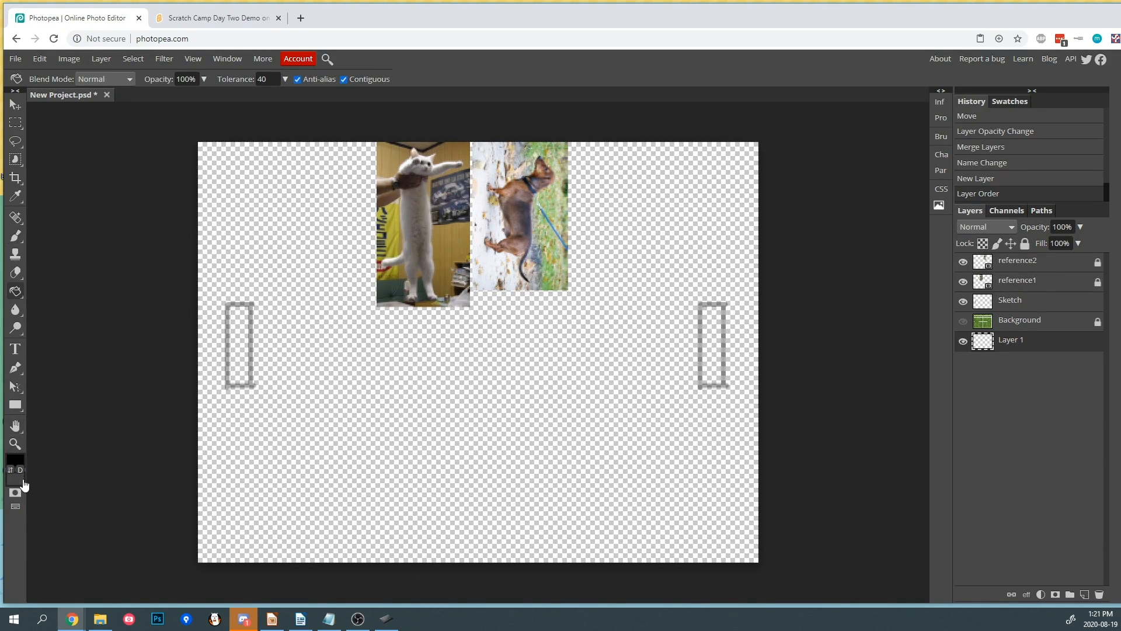
{"action": "left_click_drag", "start_coordinate": [171, 257], "coordinate": [74, 130]}
{"action": "left_click", "coordinate": [324, 303]}
{"action": "left_click", "coordinate": [301, 340]}
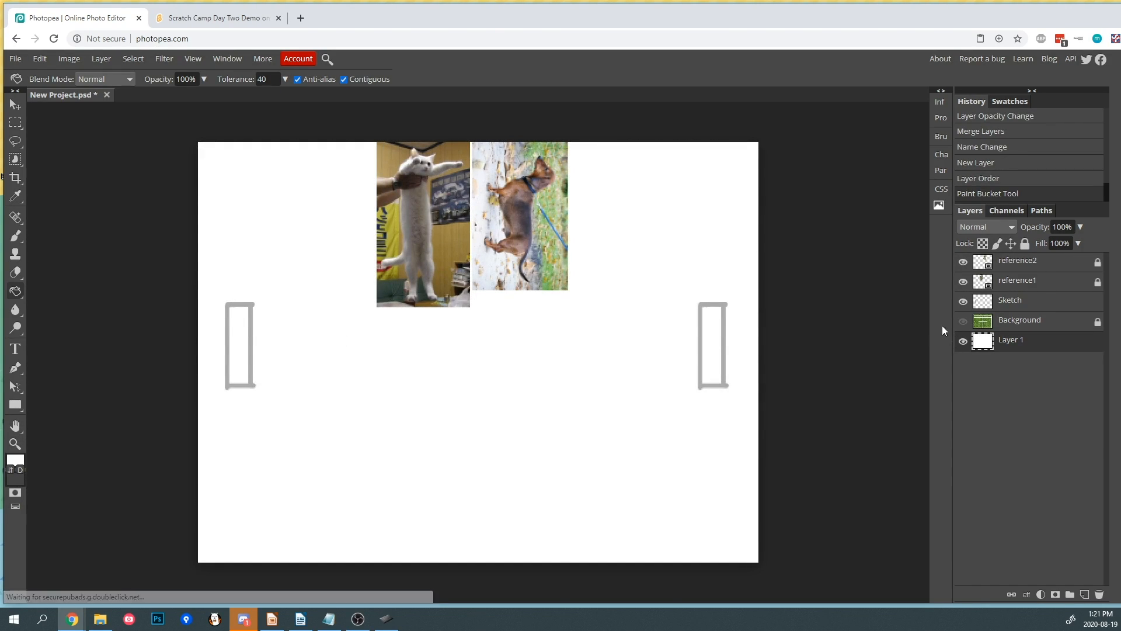
- Show the Background layer again and set its opacity to 26%
{"action": "left_click", "coordinate": [963, 321]}
{"action": "left_click", "coordinate": [1079, 228]}
{"action": "left_click_drag", "start_coordinate": [1081, 243], "coordinate": [1041, 249]}
{"action": "left_click", "coordinate": [1035, 322]}
{"action": "left_click", "coordinate": [1080, 227]}
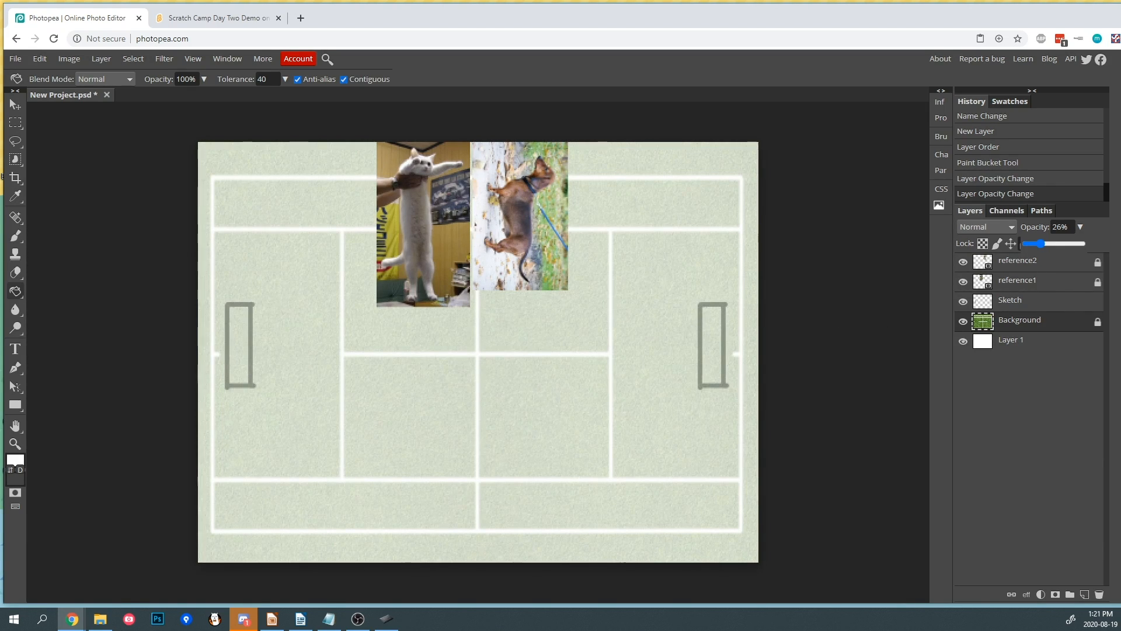
- Lock all pixels on Layer 1 and on the Sketch layer
{"action": "left_click", "coordinate": [1028, 341]}
{"action": "left_click", "coordinate": [1025, 243]}
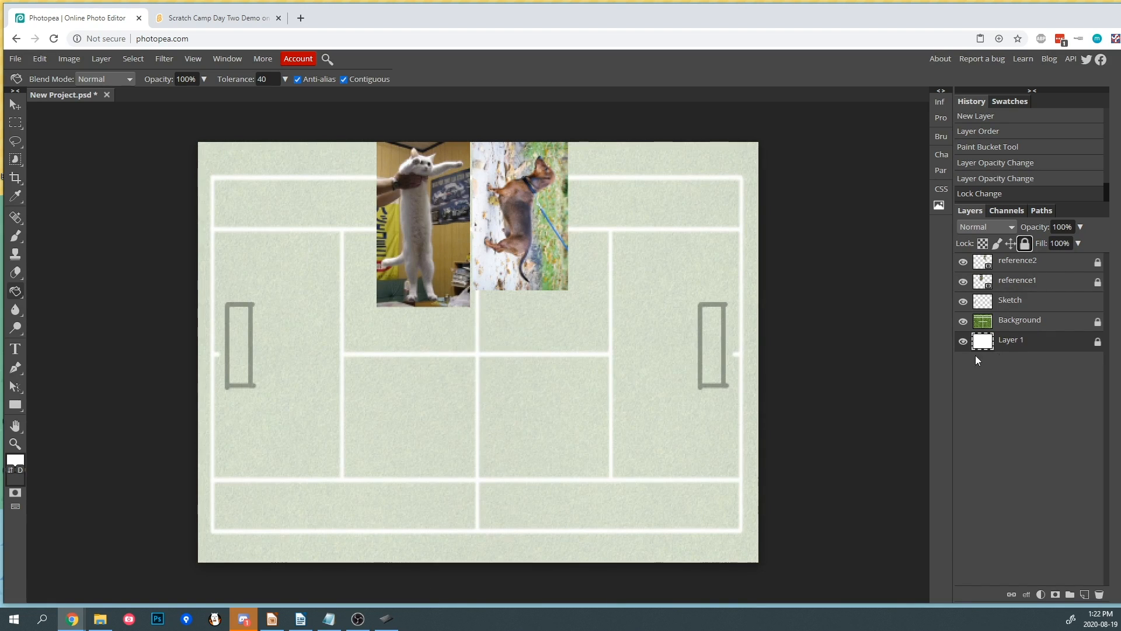
{"action": "left_click", "coordinate": [1019, 303]}
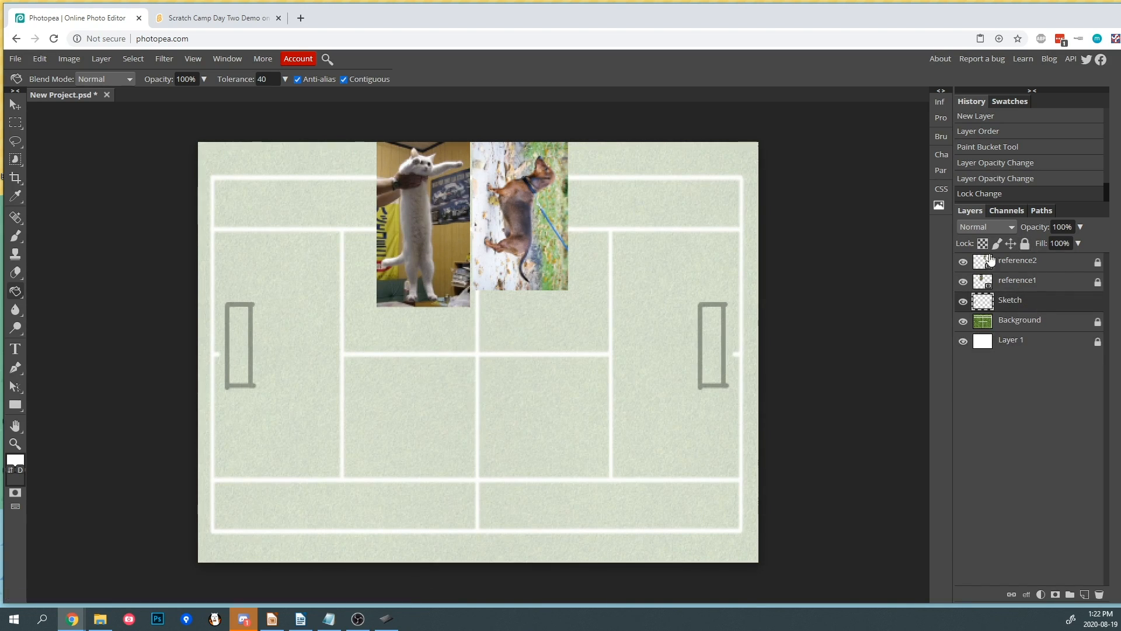
{"action": "left_click", "coordinate": [1025, 244]}
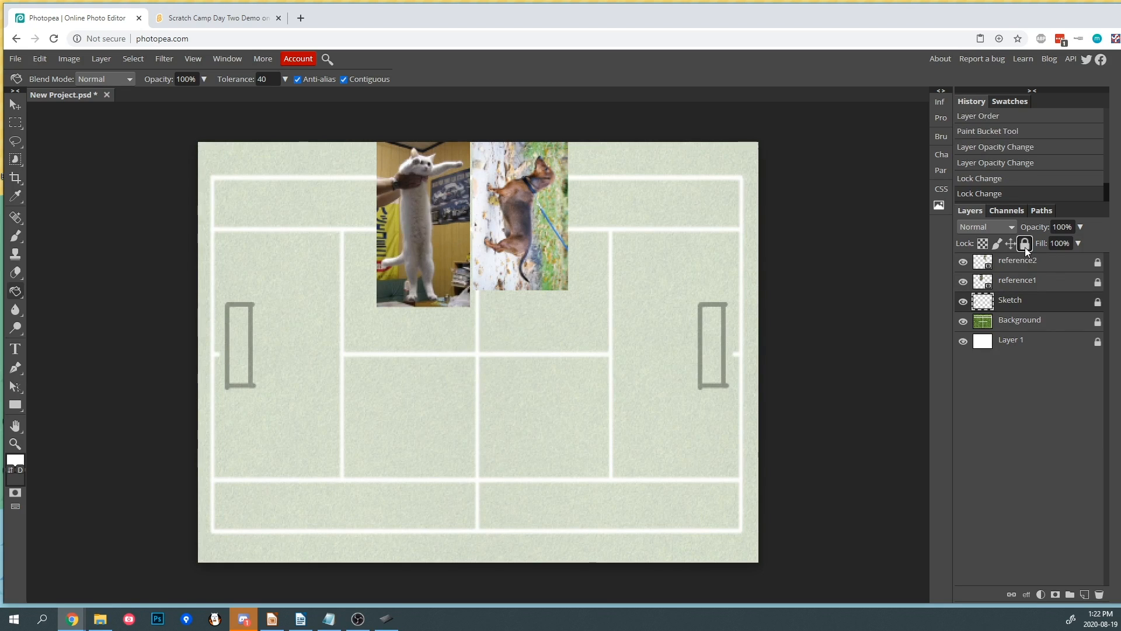
- Create a new layer above Sketch and name it "Cat Lineart"
{"action": "left_click", "coordinate": [1084, 595]}
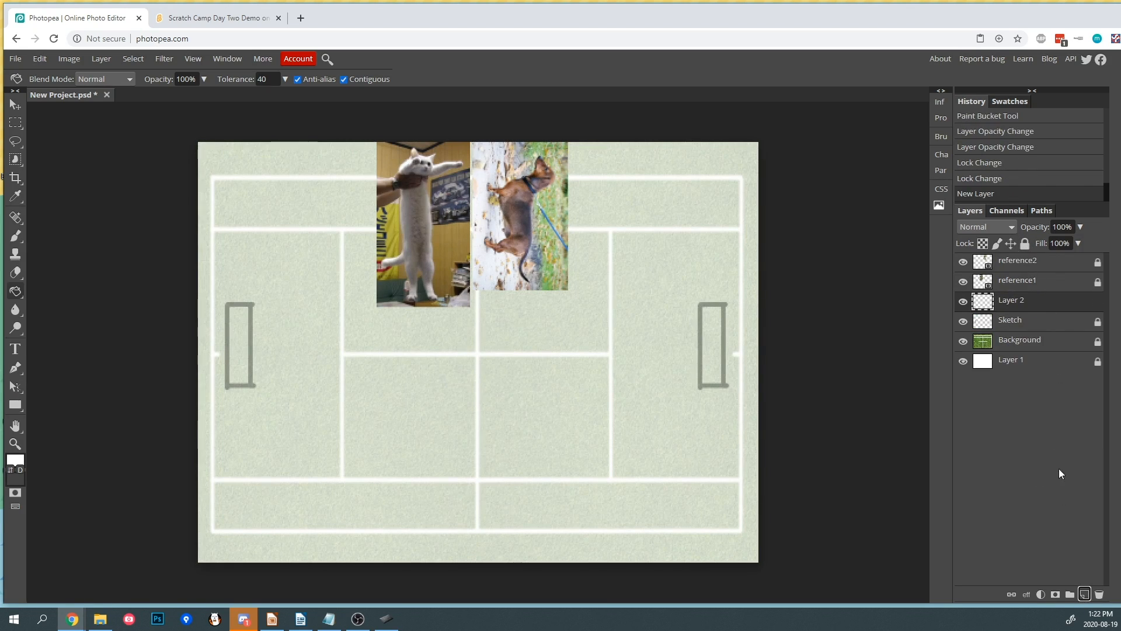
{"action": "double_click", "coordinate": [1016, 300]}
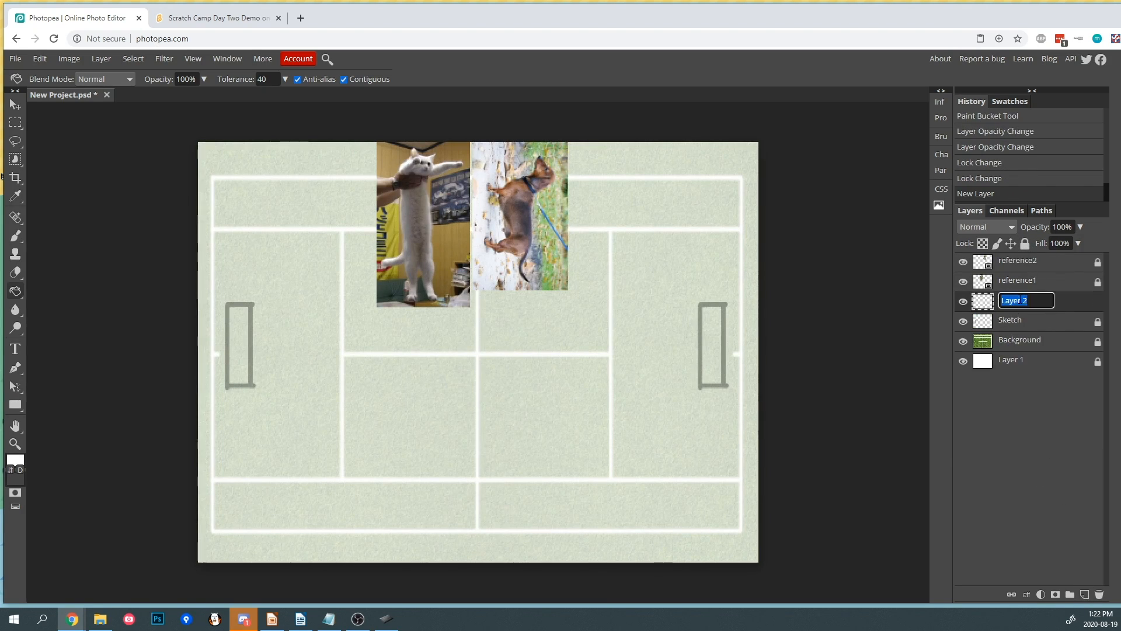
{"action": "type", "text": "Cat LineArt"}
{"action": "key", "text": "Return"}
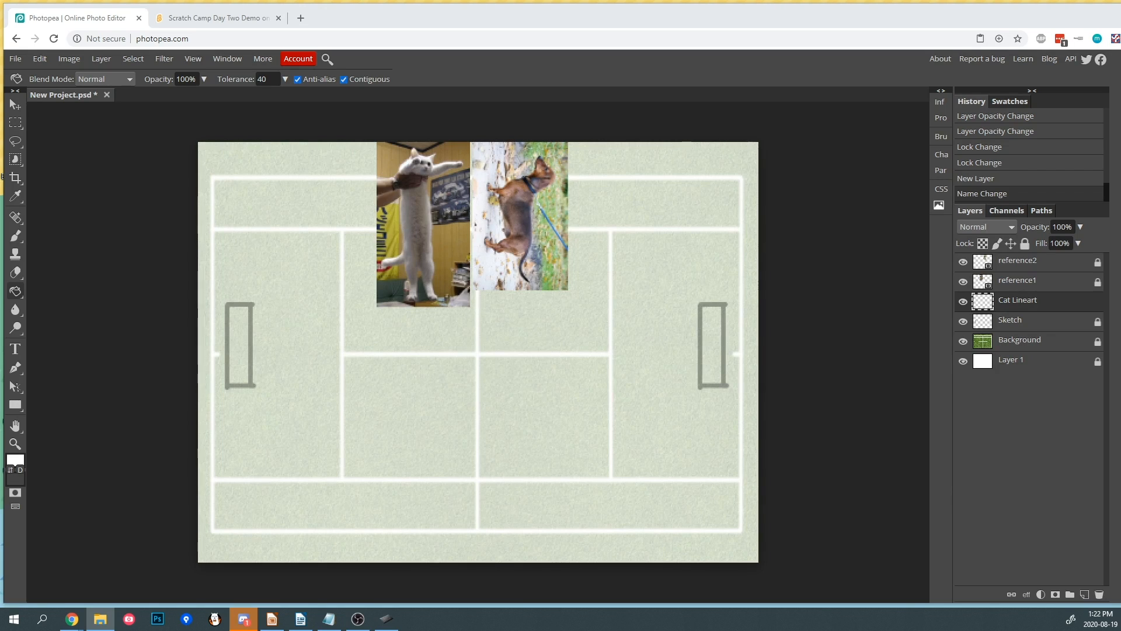
- Place the catlineart image, scale it to about 26% and position it over the left net post
{"action": "mouse_move", "coordinate": [983, 301]}
{"action": "left_mouse_down"}
{"action": "mouse_move", "coordinate": [970, 271]}
{"action": "mouse_move", "coordinate": [980, 280]}
{"action": "left_mouse_up"}
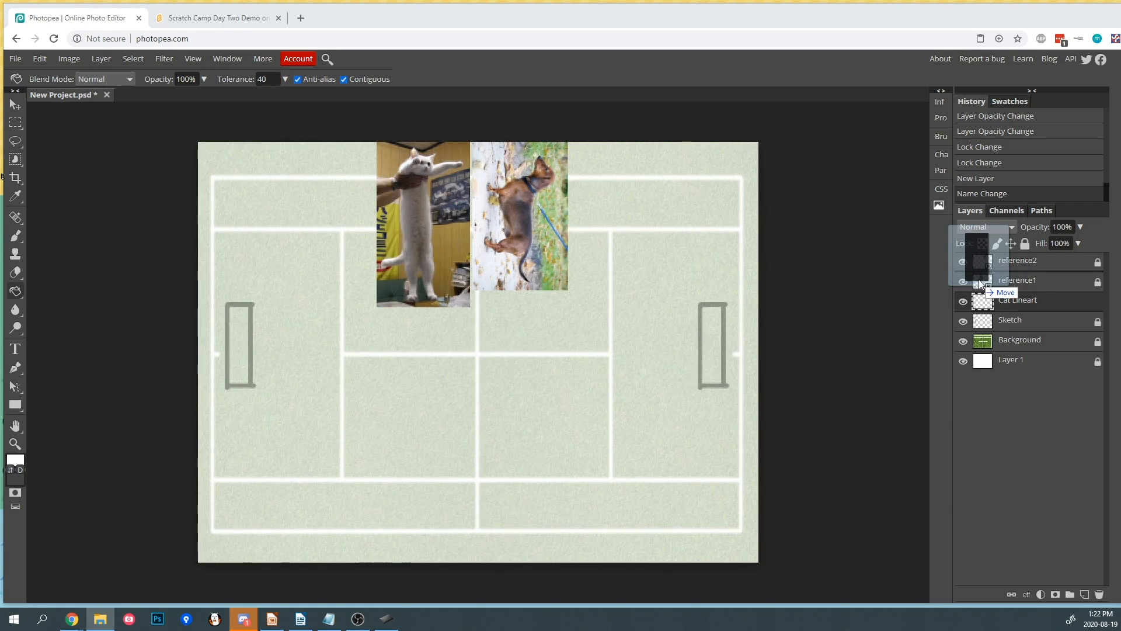
{"action": "left_click_drag", "start_coordinate": [979, 280], "coordinate": [485, 345]}
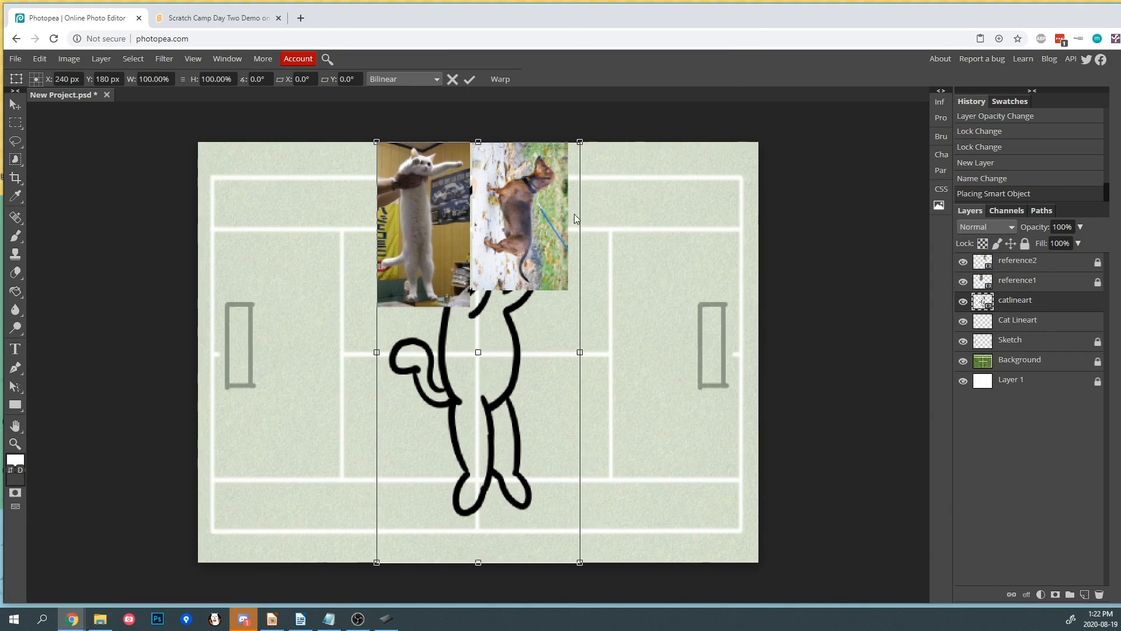
{"action": "mouse_move", "coordinate": [580, 142]}
{"action": "left_mouse_down"}
{"action": "mouse_move", "coordinate": [578, 170]}
{"action": "mouse_move", "coordinate": [521, 250]}
{"action": "mouse_move", "coordinate": [432, 449]}
{"action": "mouse_move", "coordinate": [287, 323]}
{"action": "mouse_move", "coordinate": [245, 316]}
{"action": "mouse_move", "coordinate": [263, 299]}
{"action": "mouse_move", "coordinate": [250, 309]}
{"action": "left_mouse_up"}
{"action": "left_click_drag", "start_coordinate": [261, 398], "coordinate": [263, 403]}
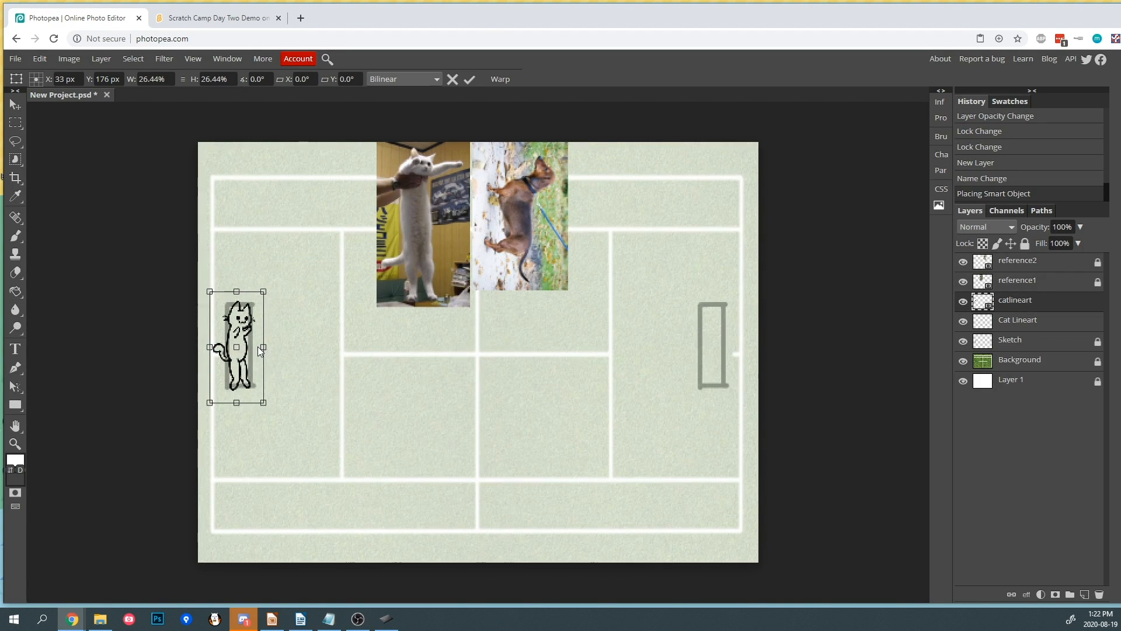
{"action": "key", "text": "g"}
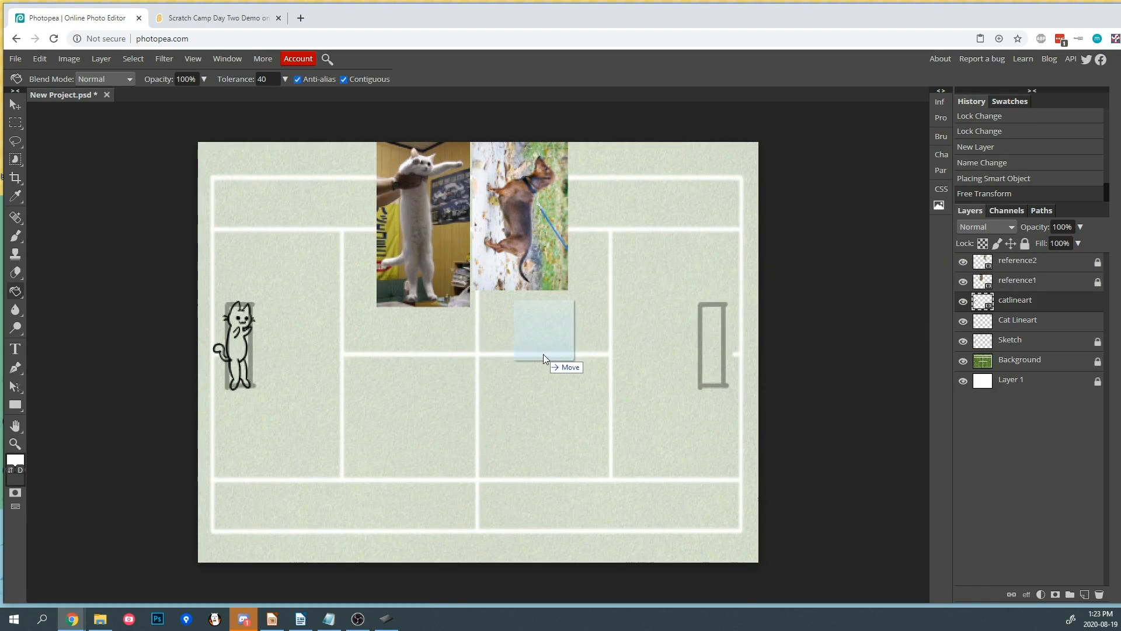
- Scale the placed doglineart image to about 25% over the right net post and commit the transform
{"action": "left_click_drag", "start_coordinate": [614, 141], "coordinate": [746, 291]}
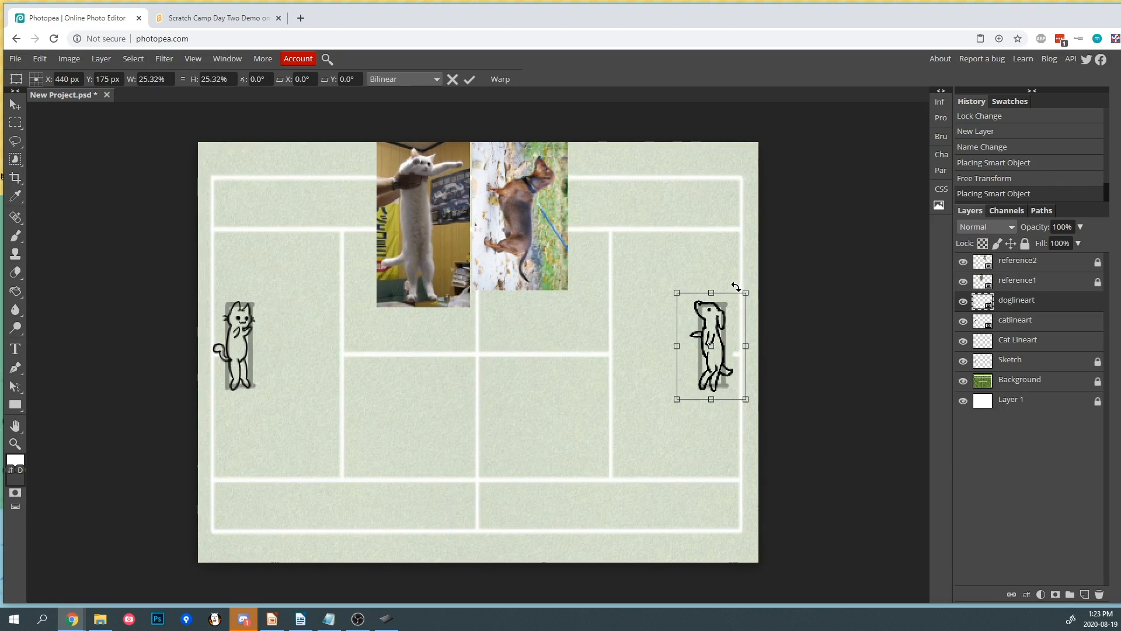
{"action": "key", "text": "g"}
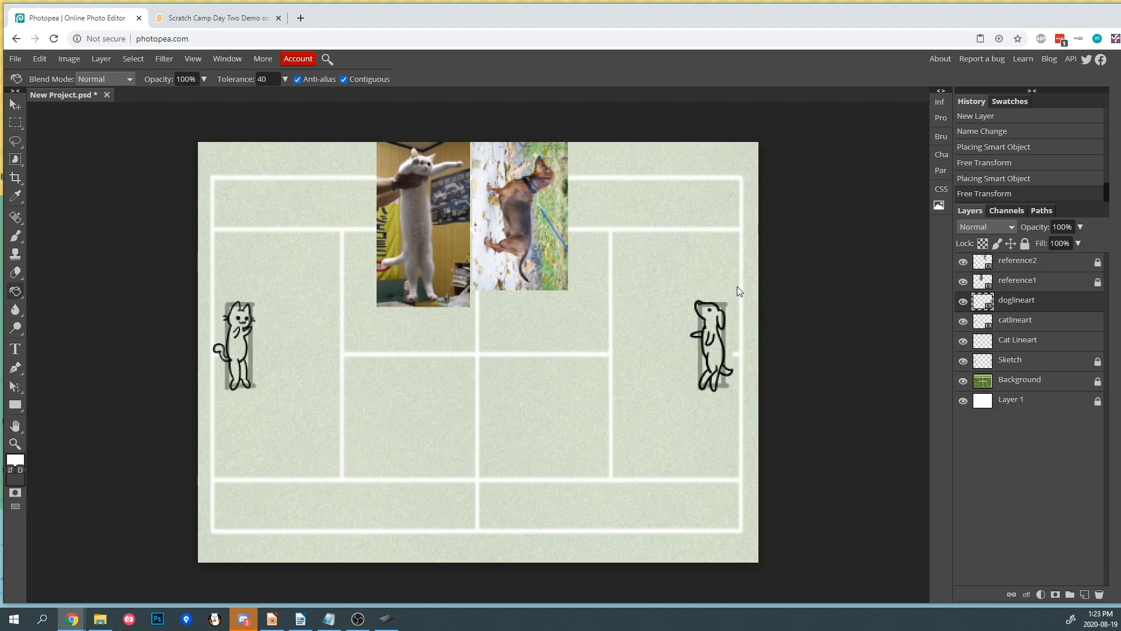
- Delete the empty Cat Lineart layer
{"action": "left_click", "coordinate": [997, 342]}
{"action": "left_click", "coordinate": [1099, 594]}
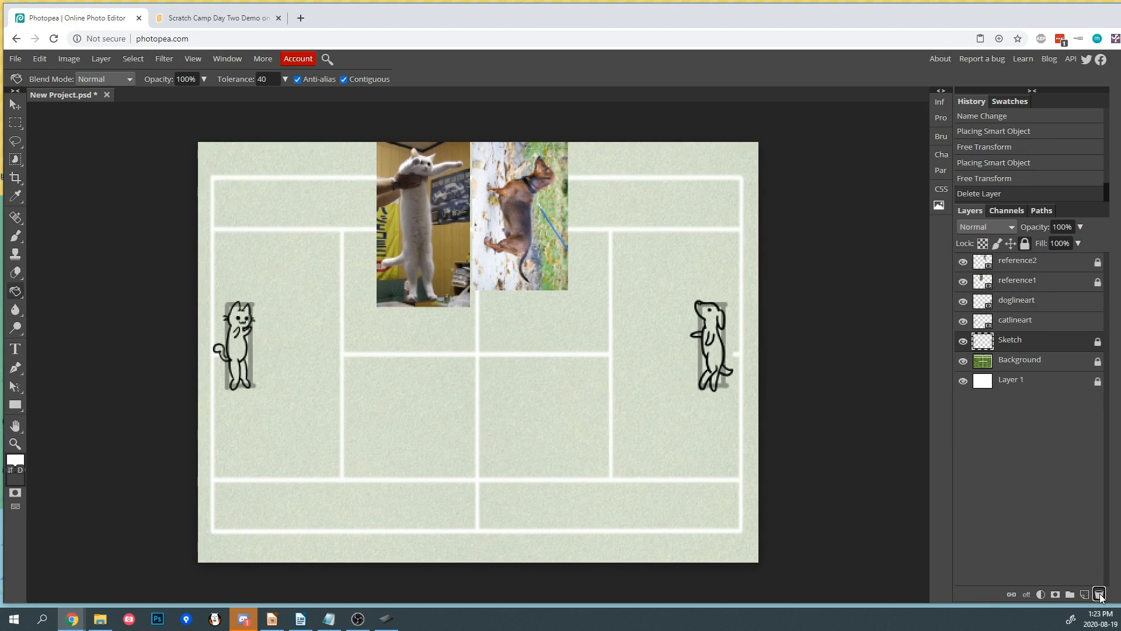
- Hide the Sketch layer
{"action": "left_click", "coordinate": [1024, 323]}
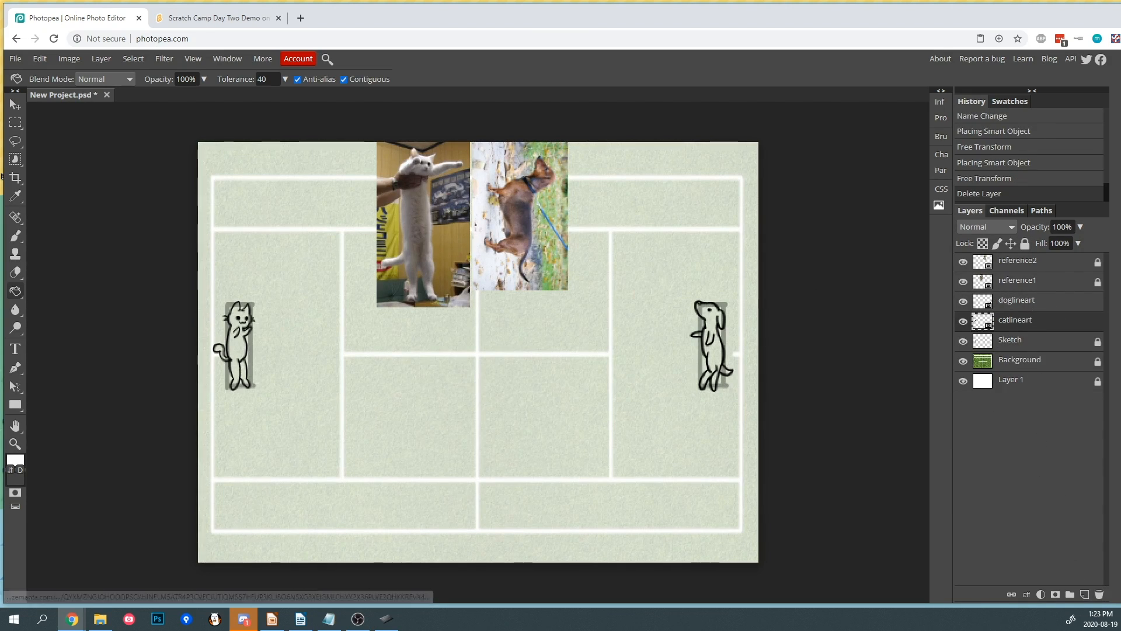
{"action": "key", "text": "alt+Tab"}
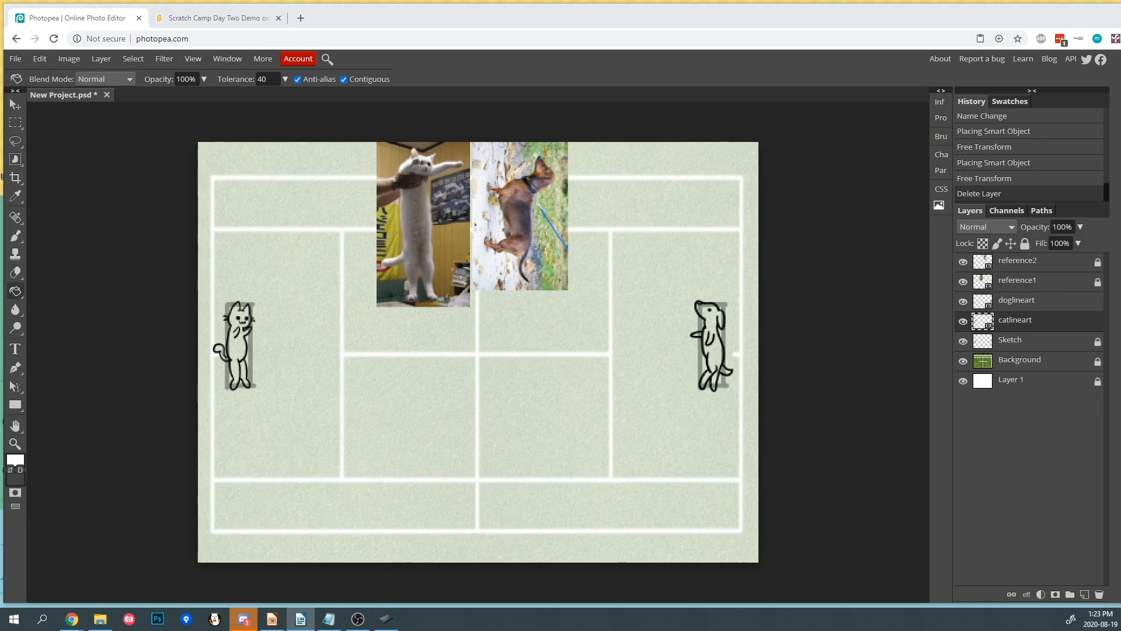
{"action": "left_click", "coordinate": [991, 343]}
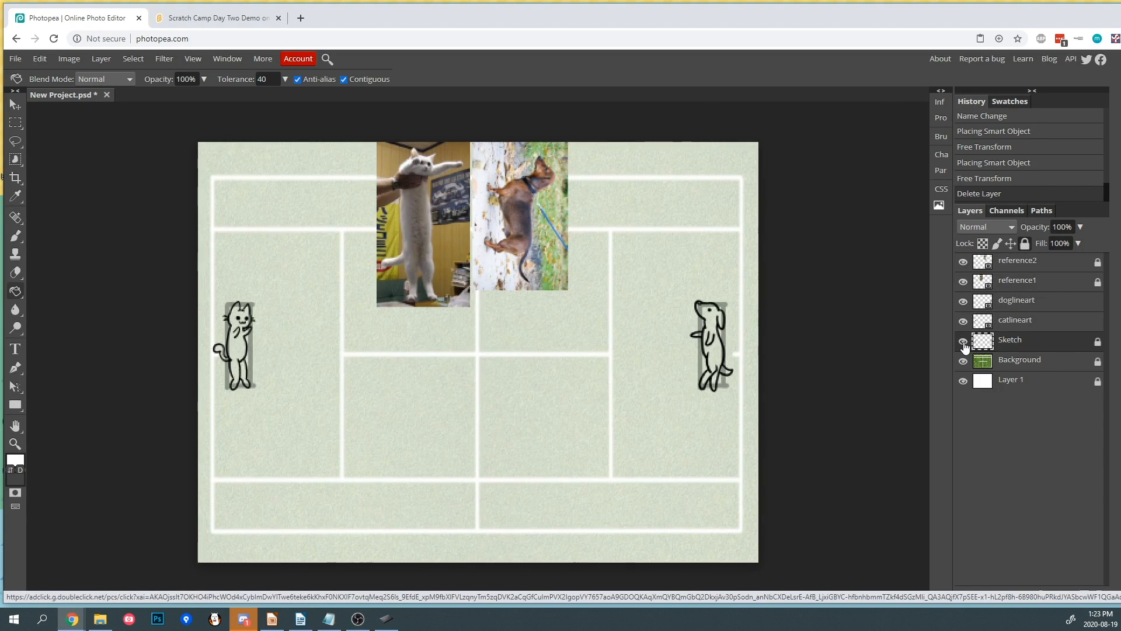
{"action": "left_click", "coordinate": [963, 343]}
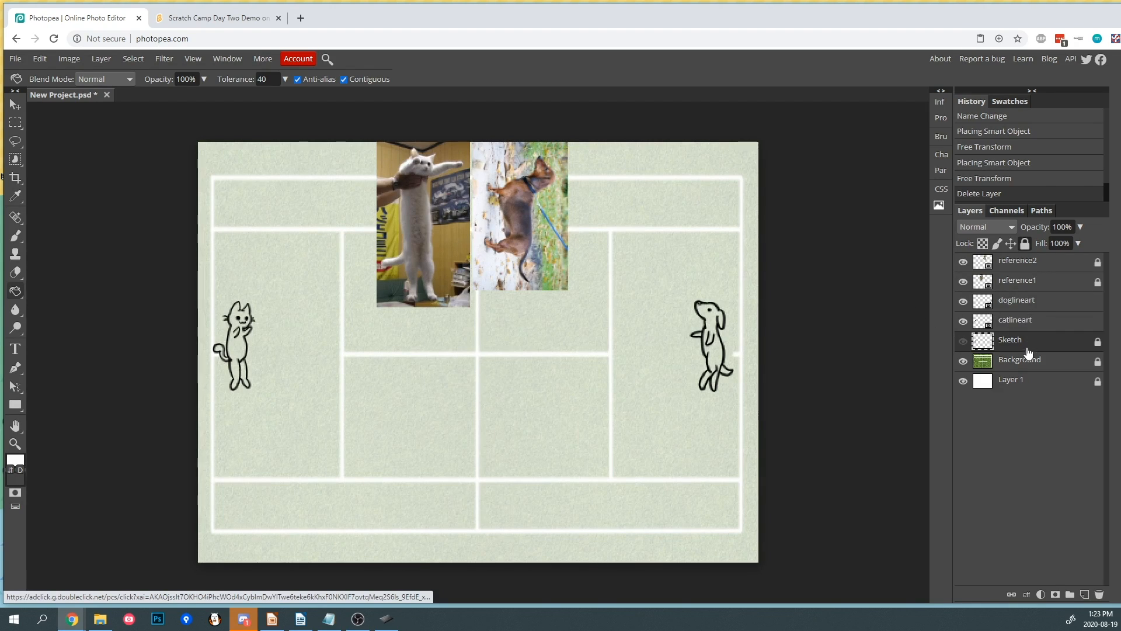
- Create a new layer above Sketch and name it "Cat Basecolor"
{"action": "left_click", "coordinate": [1086, 594]}
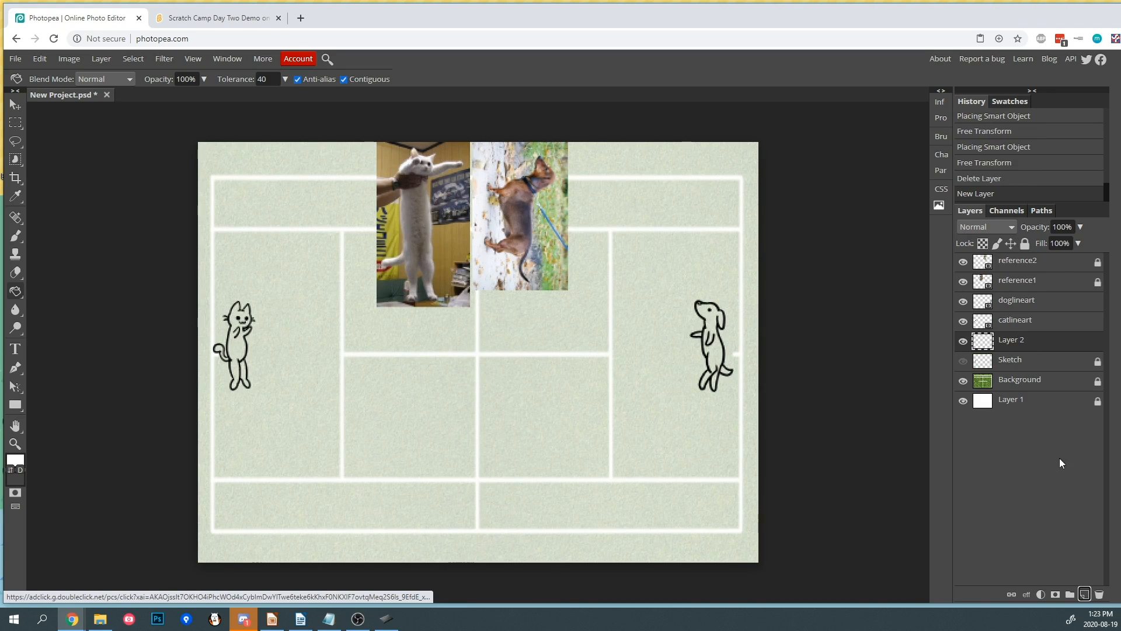
{"action": "double_click", "coordinate": [1016, 341]}
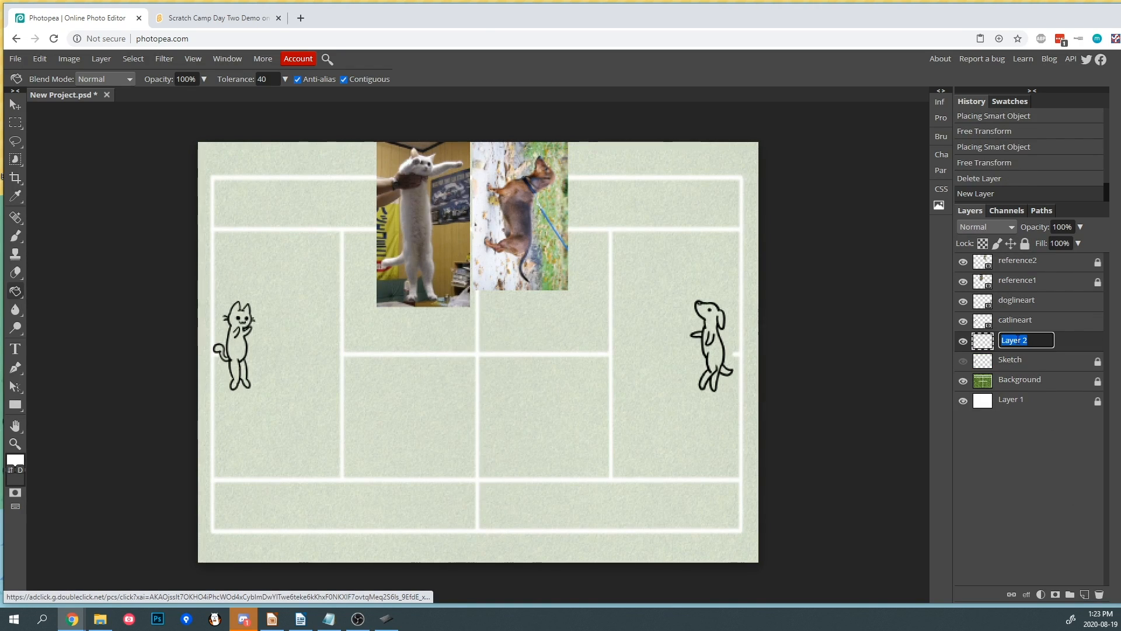
{"action": "type", "text": "Cat Basecolor"}
{"action": "key", "text": "Return"}
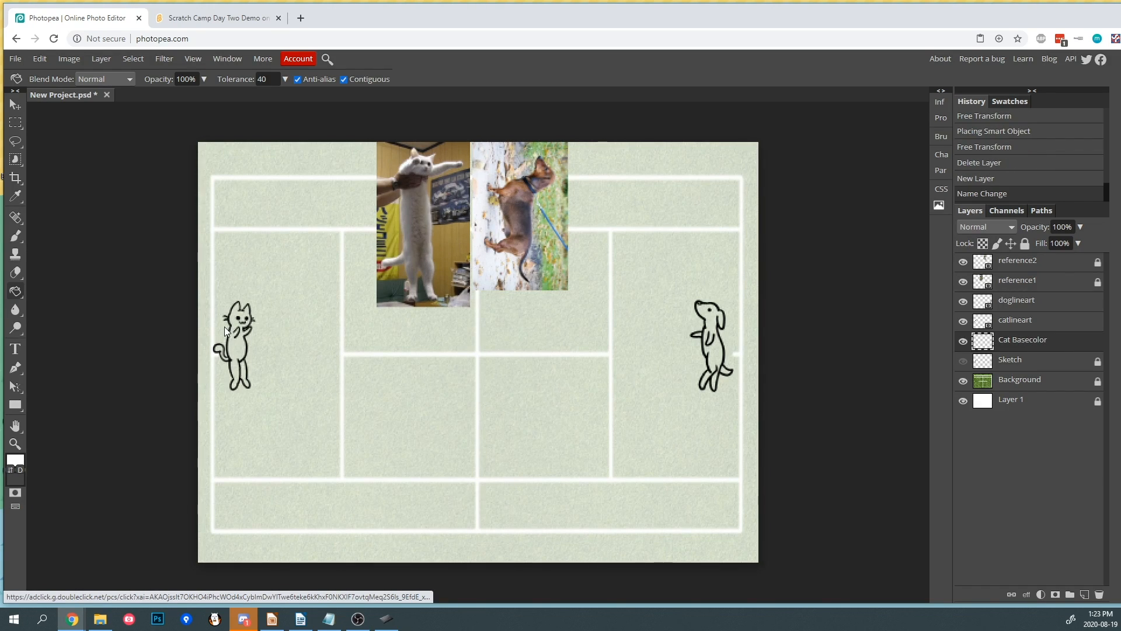
- Switch to the Brush tool and set its smoothing to 0%
{"action": "left_click", "coordinate": [16, 236]}
{"action": "left_click", "coordinate": [371, 79]}
{"action": "left_click_drag", "start_coordinate": [328, 97], "coordinate": [310, 98]}
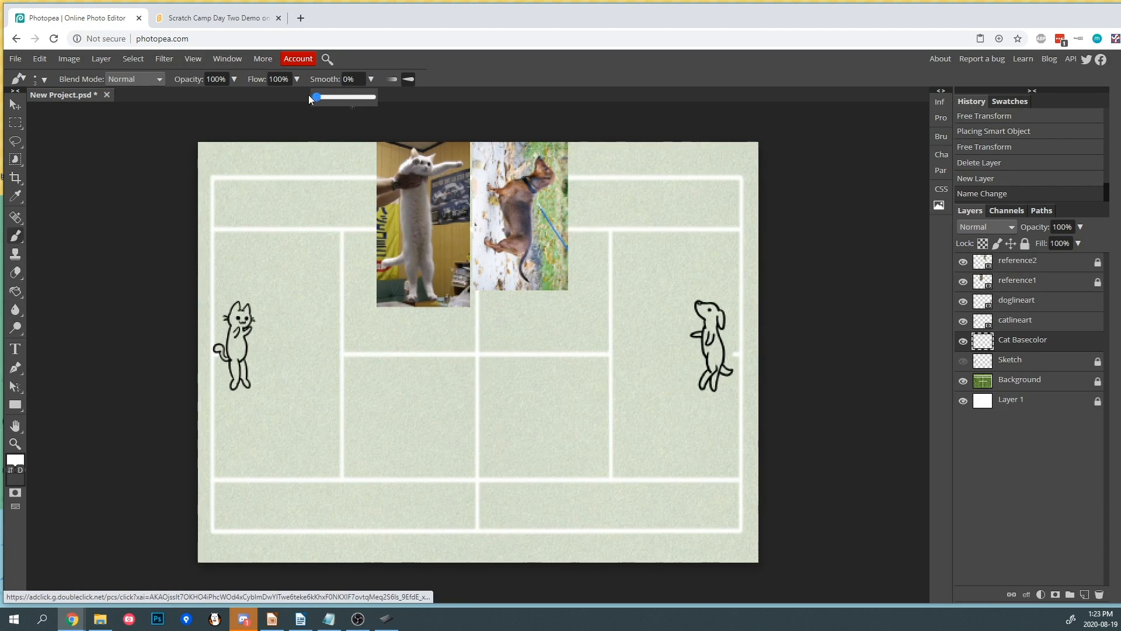
{"action": "left_click", "coordinate": [371, 79]}
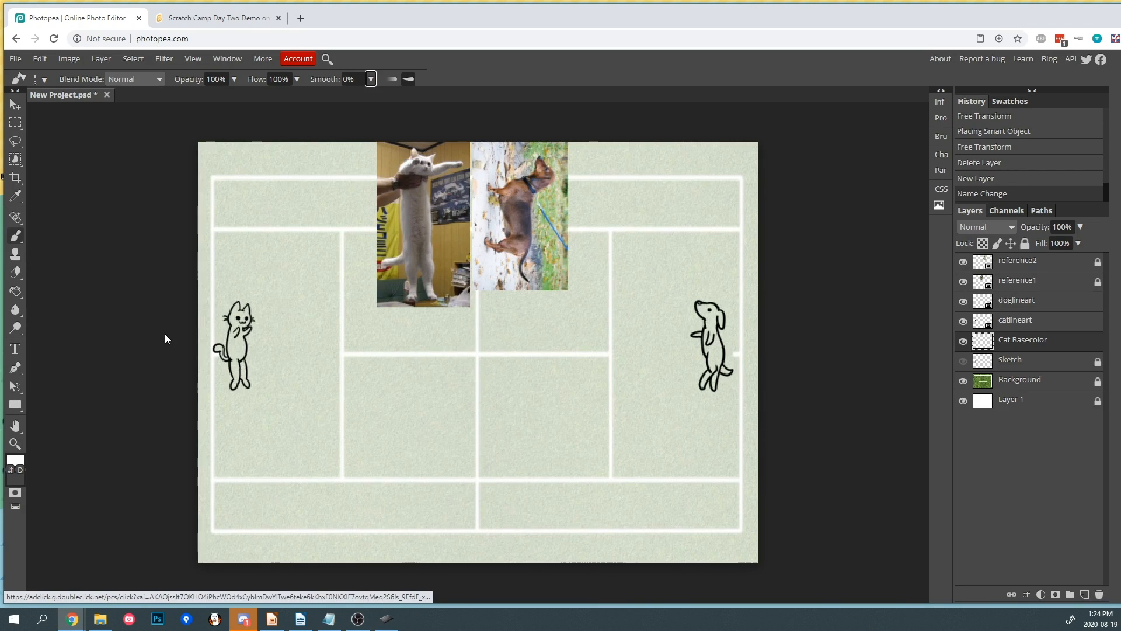
- Zoom in on the cat and set the foreground color to gray a8a8a8
{"action": "scroll", "coordinate": [175, 339], "scroll_direction": "up", "scroll_amount": 4}
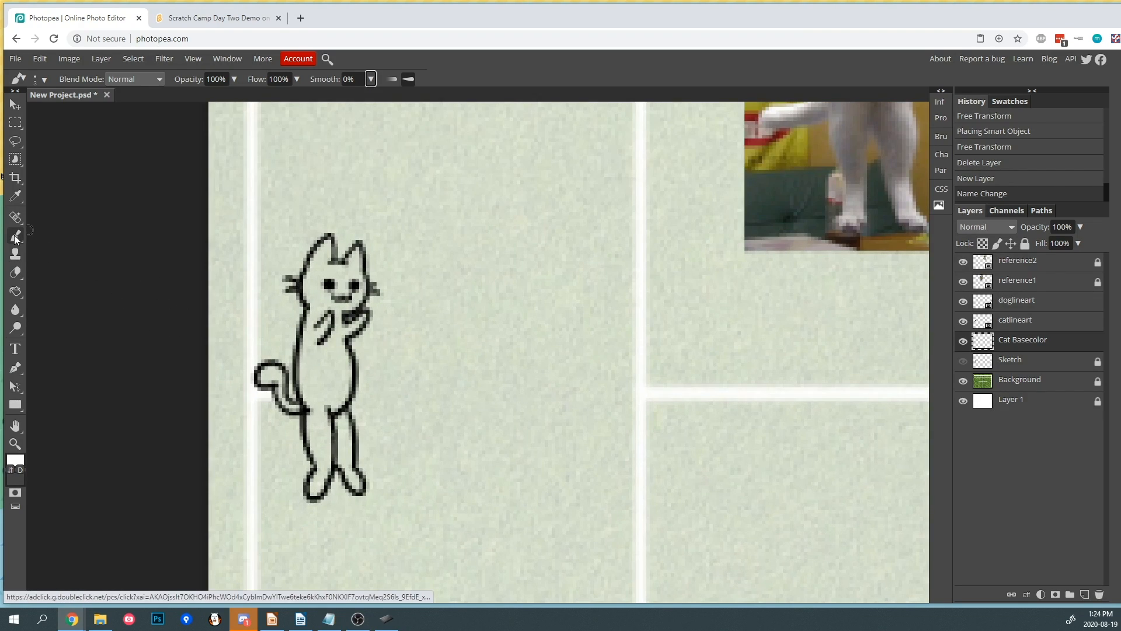
{"action": "left_click", "coordinate": [15, 460]}
{"action": "mouse_move", "coordinate": [101, 231]}
{"action": "left_mouse_down"}
{"action": "mouse_move", "coordinate": [70, 228]}
{"action": "mouse_move", "coordinate": [63, 215]}
{"action": "left_mouse_up"}
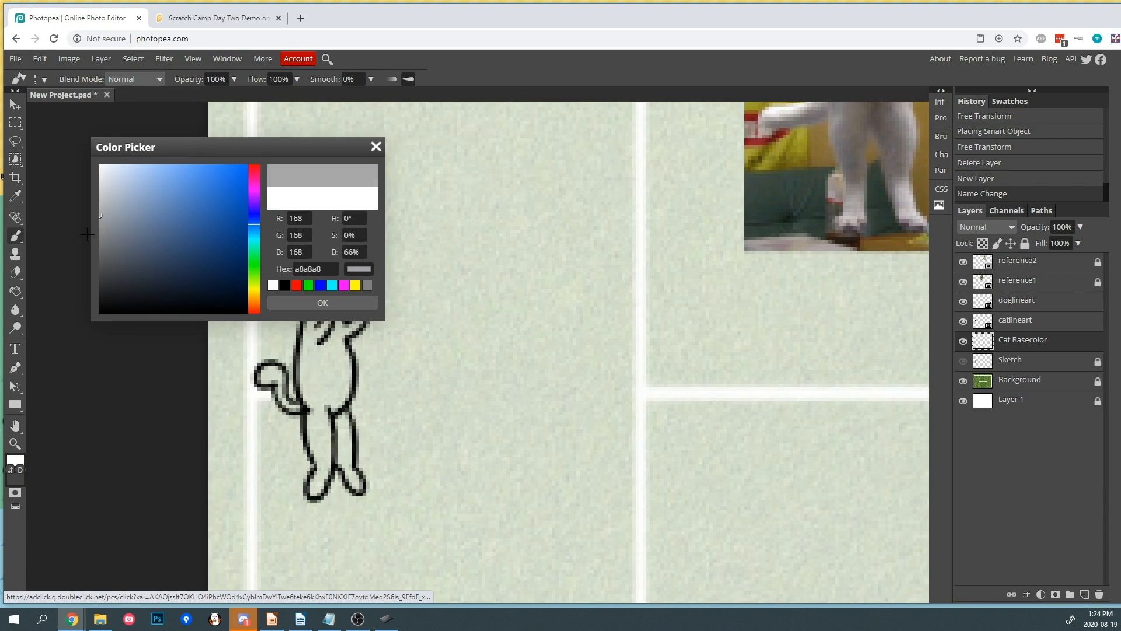
{"action": "left_click", "coordinate": [321, 303]}
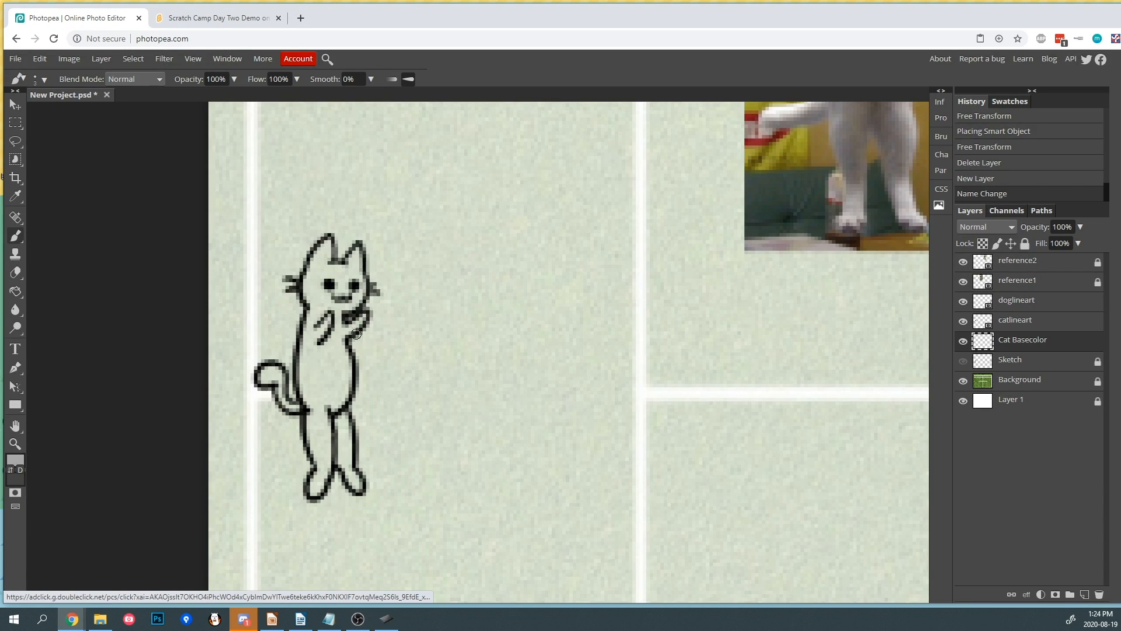
- Lock the catlineart and doglineart layers and return to the Cat Basecolor layer
{"action": "left_click", "coordinate": [327, 330], "text": "ctrl"}
{"action": "left_click", "coordinate": [1025, 243]}
{"action": "left_click", "coordinate": [1017, 300]}
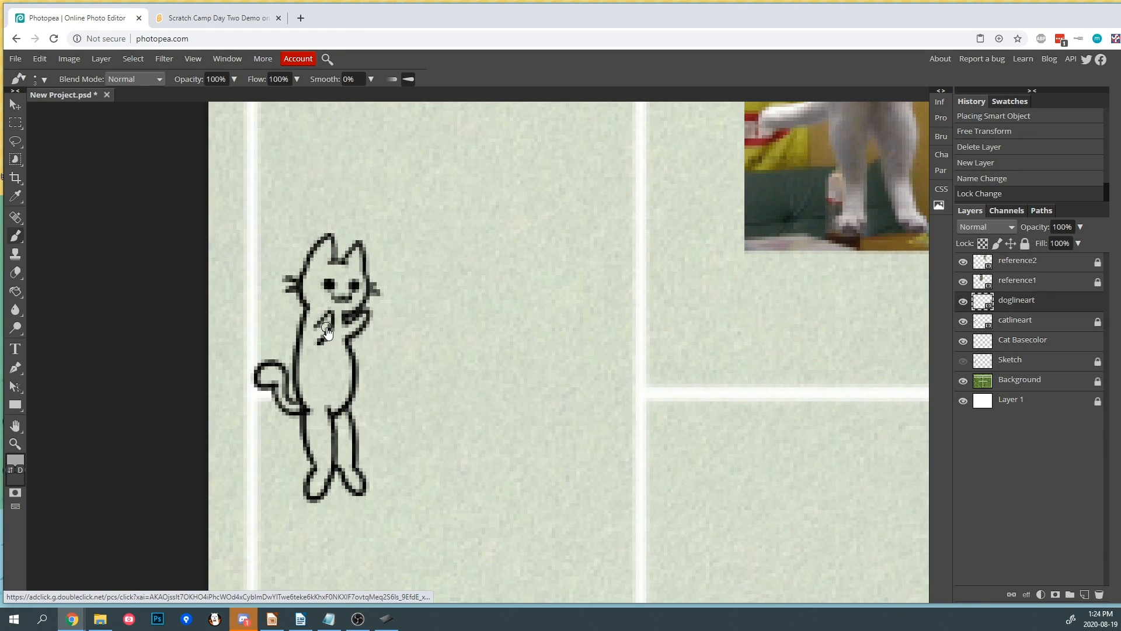
{"action": "left_click", "coordinate": [1024, 244]}
{"action": "left_click", "coordinate": [327, 330], "text": "ctrl"}
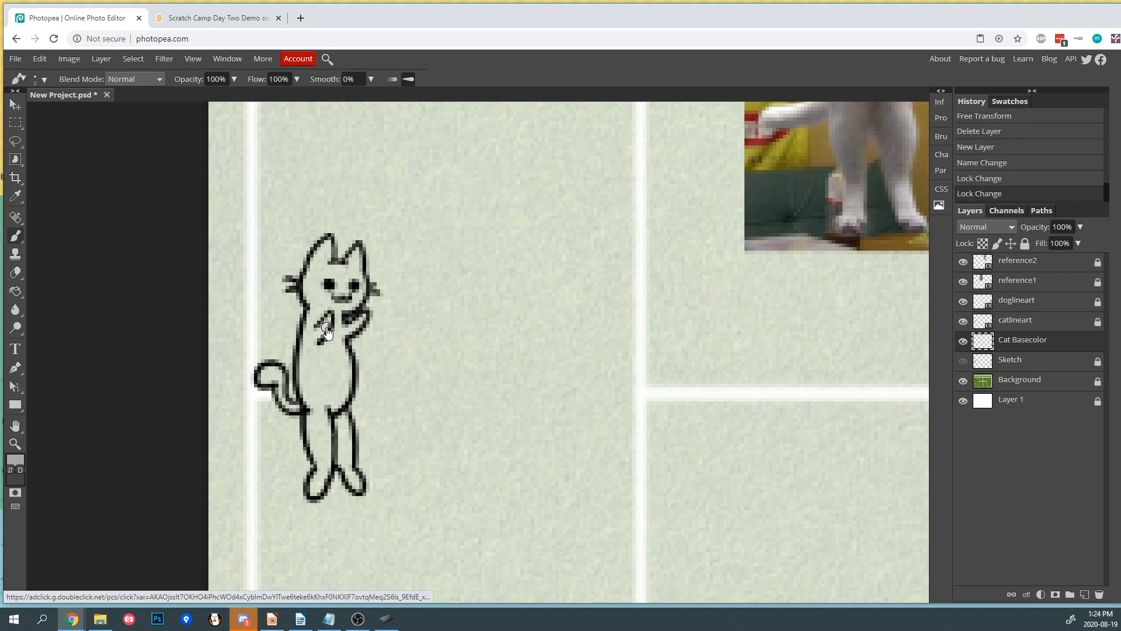
- Paint the cat's body gray on the Cat Basecolor layer, then lock that layer
{"action": "mouse_move", "coordinate": [310, 285]}
{"action": "left_mouse_down"}
{"action": "mouse_move", "coordinate": [319, 251]}
{"action": "mouse_move", "coordinate": [326, 245]}
{"action": "mouse_move", "coordinate": [328, 270]}
{"action": "mouse_move", "coordinate": [315, 284]}
{"action": "mouse_move", "coordinate": [357, 247]}
{"action": "mouse_move", "coordinate": [353, 305]}
{"action": "mouse_move", "coordinate": [343, 298]}
{"action": "mouse_move", "coordinate": [349, 280]}
{"action": "mouse_move", "coordinate": [337, 302]}
{"action": "mouse_move", "coordinate": [329, 285]}
{"action": "mouse_move", "coordinate": [326, 305]}
{"action": "mouse_move", "coordinate": [317, 291]}
{"action": "mouse_move", "coordinate": [310, 363]}
{"action": "mouse_move", "coordinate": [325, 316]}
{"action": "mouse_move", "coordinate": [337, 337]}
{"action": "mouse_move", "coordinate": [357, 322]}
{"action": "left_mouse_up"}
{"action": "mouse_move", "coordinate": [315, 362]}
{"action": "left_mouse_down"}
{"action": "mouse_move", "coordinate": [307, 394]}
{"action": "mouse_move", "coordinate": [304, 382]}
{"action": "mouse_move", "coordinate": [320, 379]}
{"action": "mouse_move", "coordinate": [339, 351]}
{"action": "mouse_move", "coordinate": [348, 388]}
{"action": "mouse_move", "coordinate": [327, 365]}
{"action": "mouse_move", "coordinate": [319, 492]}
{"action": "left_mouse_up"}
{"action": "mouse_move", "coordinate": [334, 409]}
{"action": "left_mouse_down"}
{"action": "mouse_move", "coordinate": [353, 489]}
{"action": "mouse_move", "coordinate": [355, 480]}
{"action": "left_mouse_up"}
{"action": "mouse_move", "coordinate": [267, 383]}
{"action": "left_mouse_down"}
{"action": "mouse_move", "coordinate": [260, 374]}
{"action": "mouse_move", "coordinate": [277, 369]}
{"action": "mouse_move", "coordinate": [287, 406]}
{"action": "mouse_move", "coordinate": [303, 406]}
{"action": "left_mouse_up"}
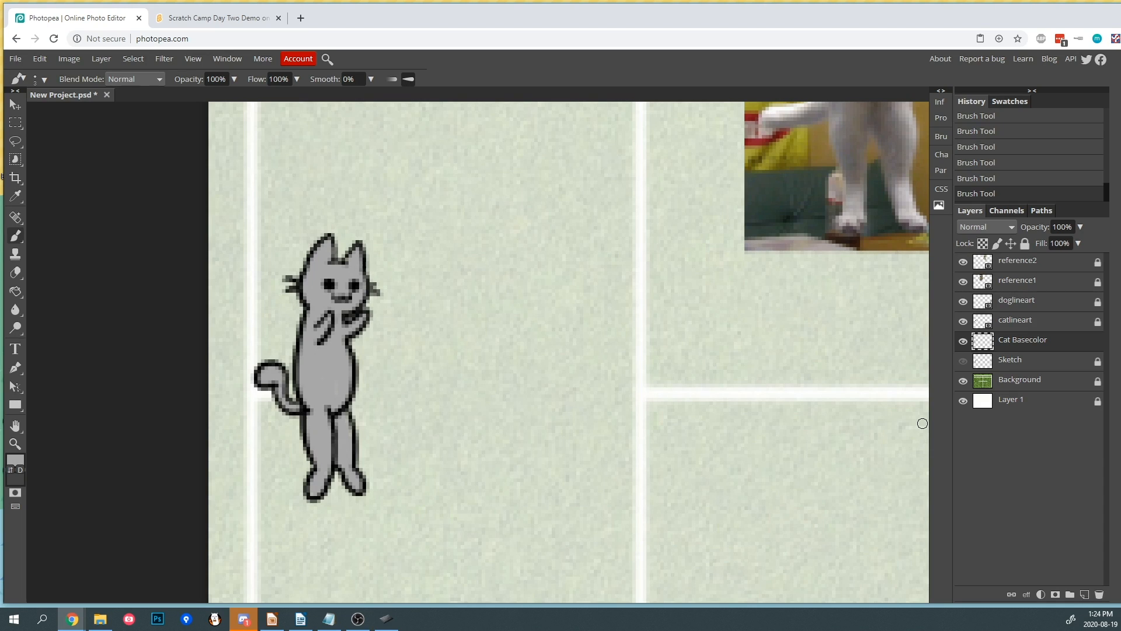
{"action": "left_click", "coordinate": [1024, 243]}
- Add a new layer above catlineart and name it "Dog Basecolor"
{"action": "left_click", "coordinate": [1032, 318]}
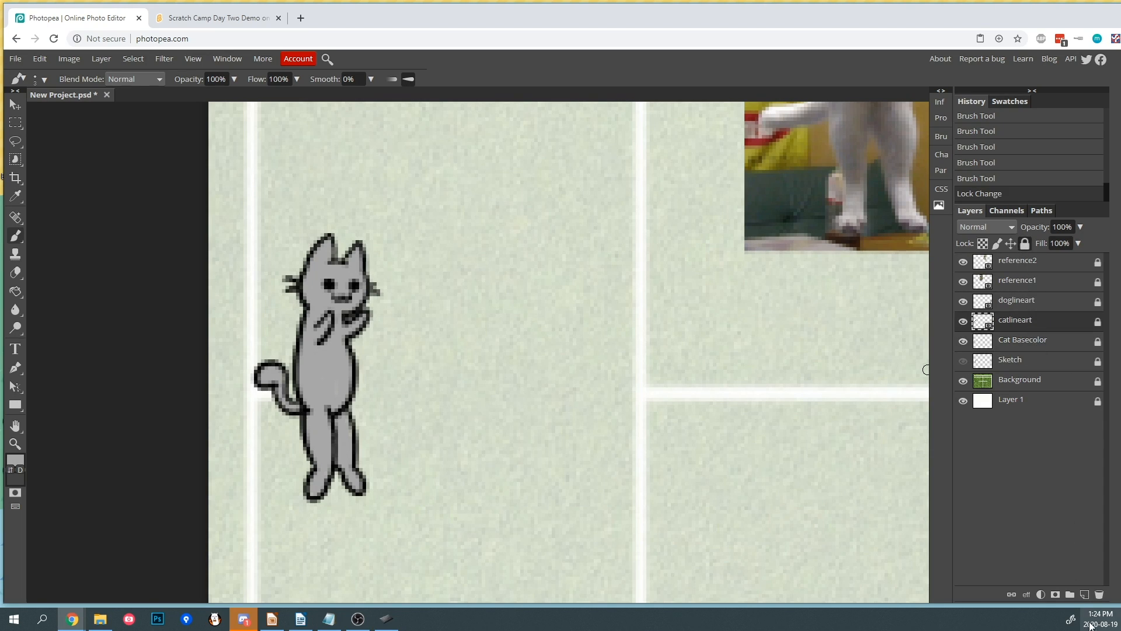
{"action": "left_click", "coordinate": [1085, 594]}
{"action": "double_click", "coordinate": [1013, 321]}
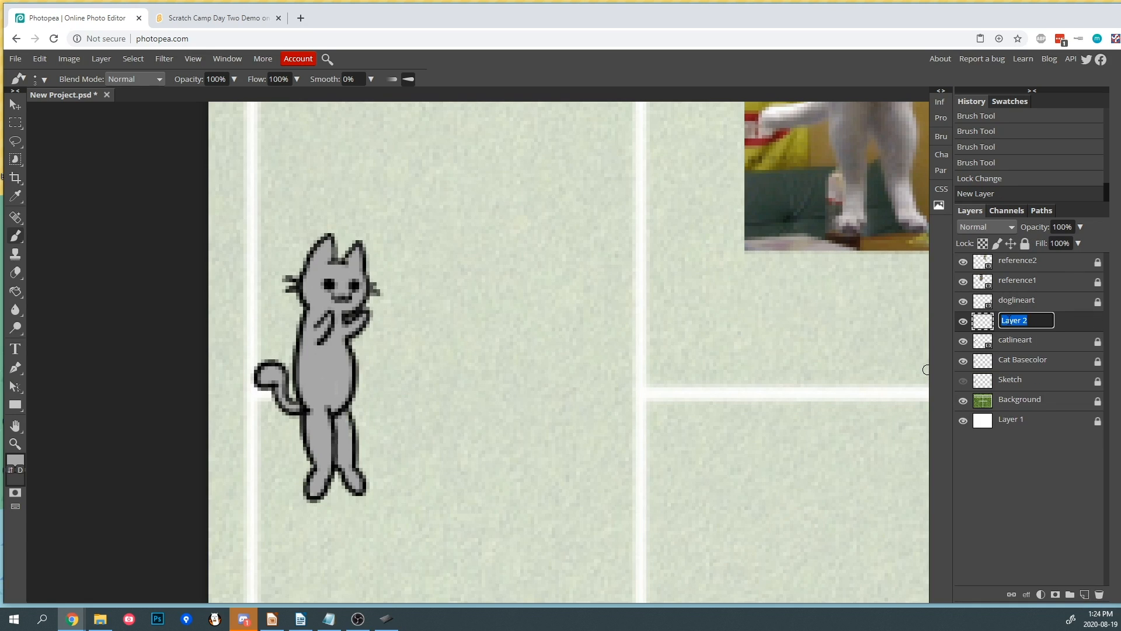
{"action": "type", "text": "Dog Basecolor"}
{"action": "key", "text": "Return"}
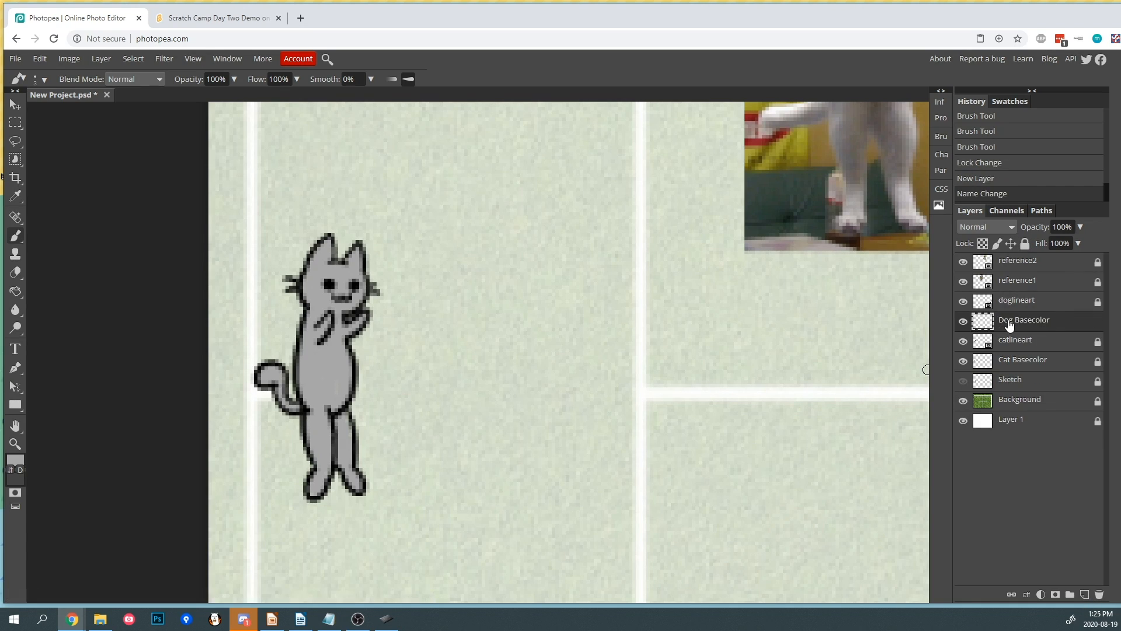
{"action": "scroll", "coordinate": [814, 353], "scroll_direction": "down", "scroll_amount": 6}
{"action": "scroll", "coordinate": [581, 343], "scroll_direction": "up", "scroll_amount": 2}
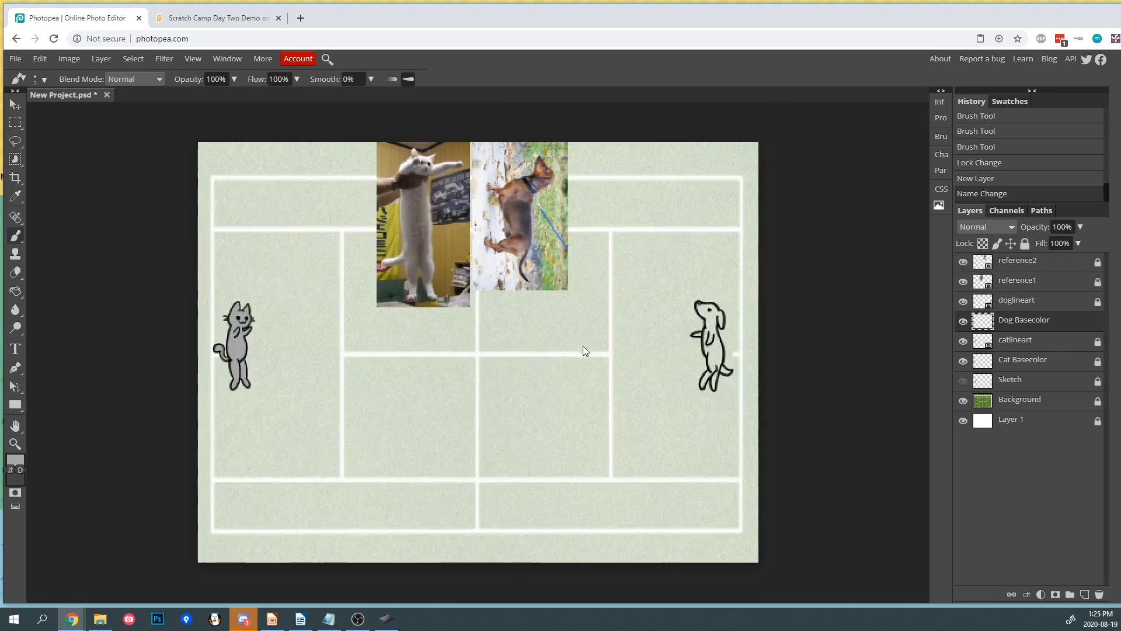
{"action": "scroll", "coordinate": [729, 364], "scroll_direction": "up", "scroll_amount": 4}
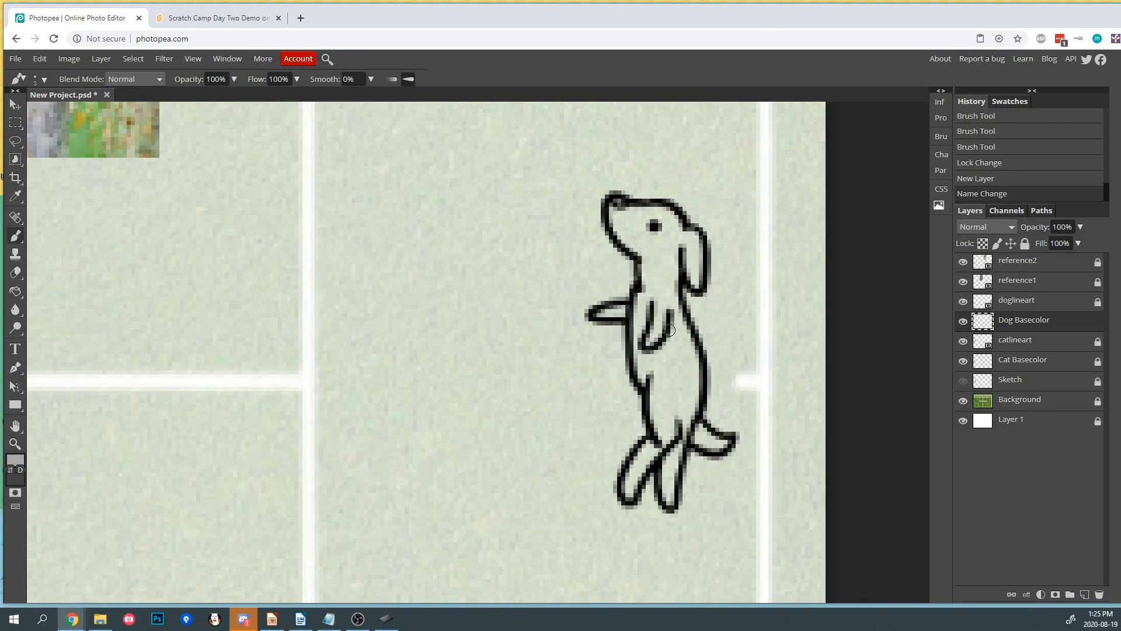
{"action": "scroll", "coordinate": [319, 254], "scroll_direction": "down", "scroll_amount": 2}
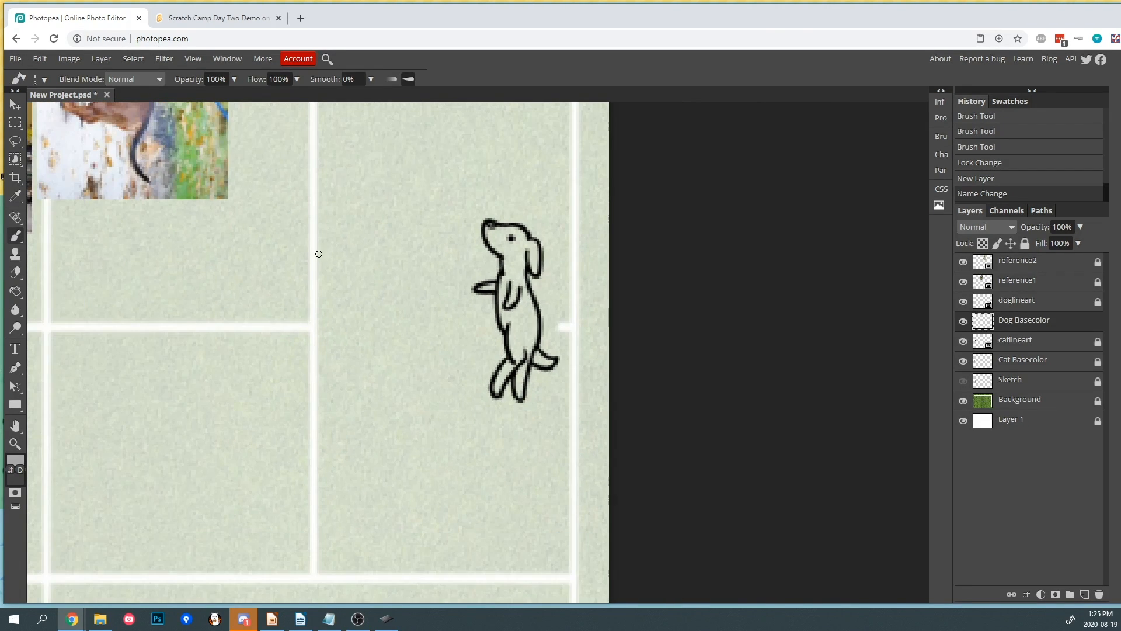
- Sample the dog's brown fur color from the reference photo and switch back to the Brush tool
{"action": "scroll", "coordinate": [320, 251], "scroll_direction": "up", "scroll_amount": 3}
{"action": "scroll", "coordinate": [323, 253], "scroll_direction": "down", "scroll_amount": 2}
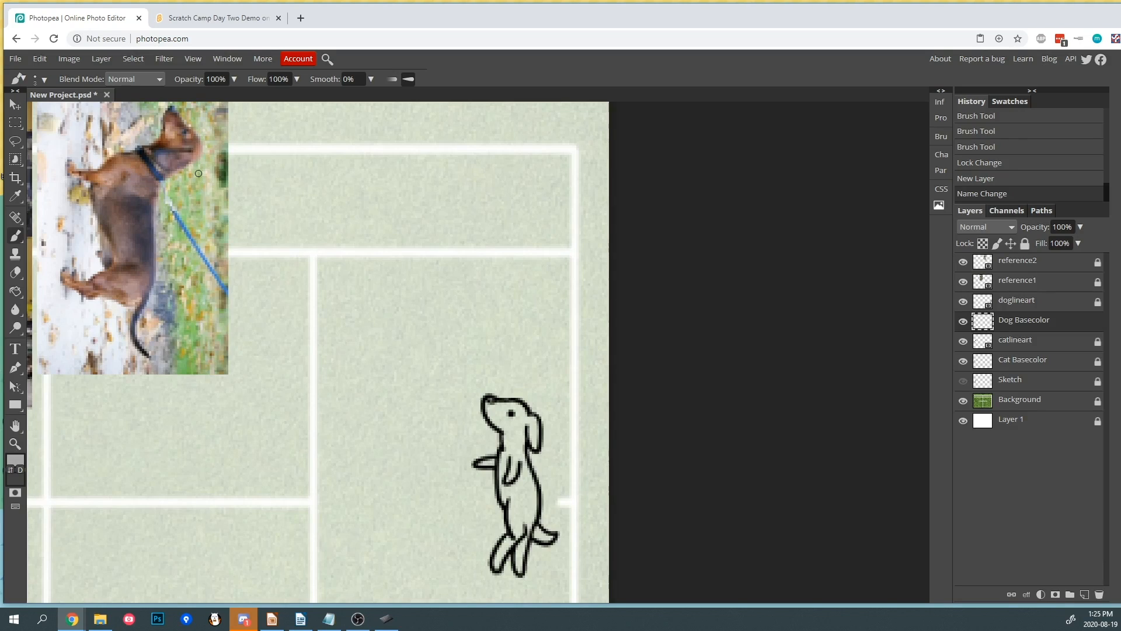
{"action": "left_click", "coordinate": [16, 196]}
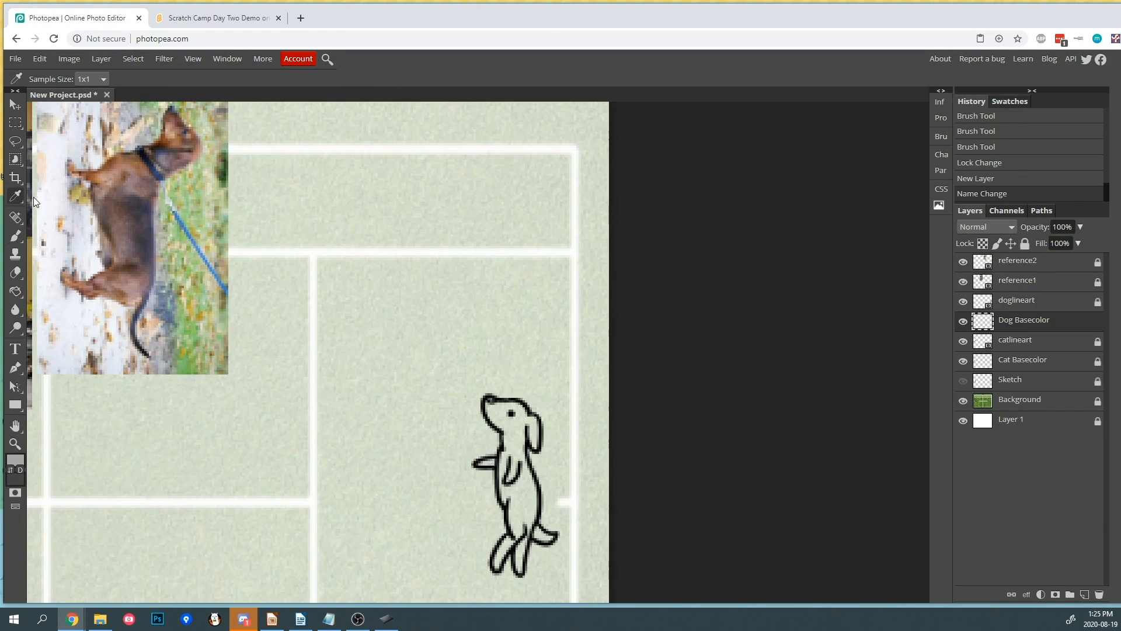
{"action": "left_click", "coordinate": [109, 173]}
{"action": "left_click", "coordinate": [16, 236]}
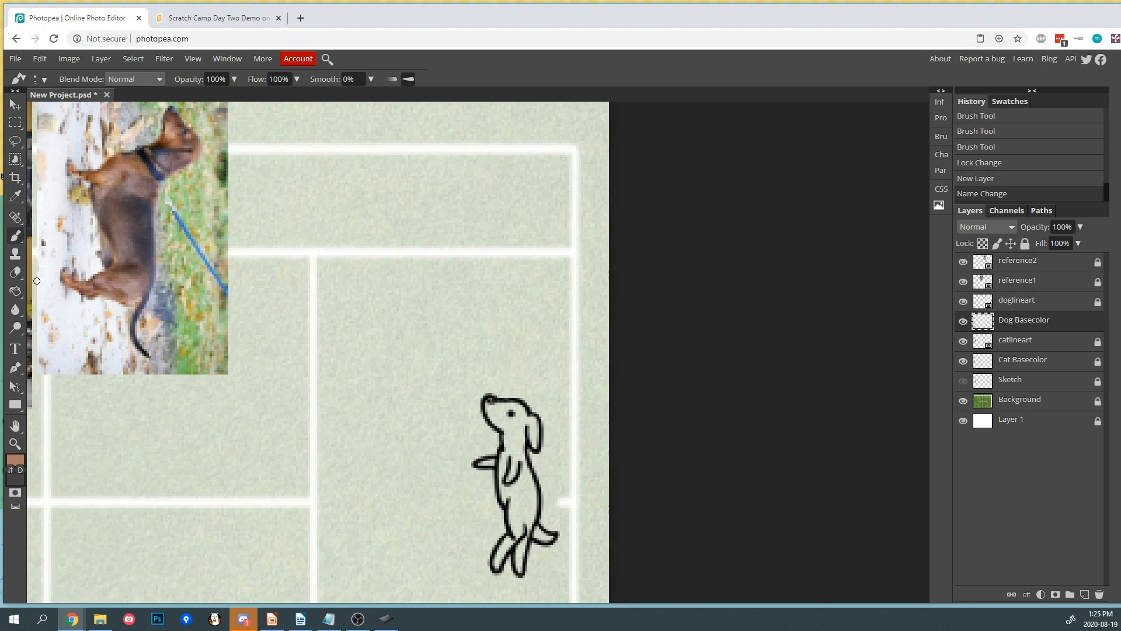
- Paint the dog's body brown on the Dog Basecolor layer beneath the line art
{"action": "scroll", "coordinate": [574, 477], "scroll_direction": "up", "scroll_amount": 3}
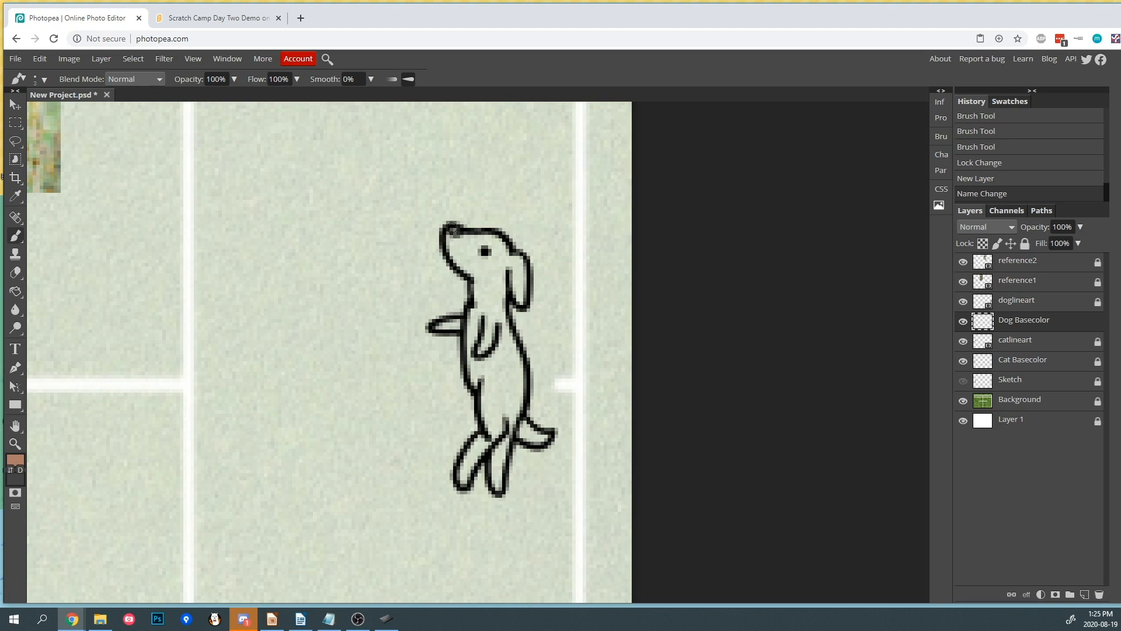
{"action": "mouse_move", "coordinate": [461, 252]}
{"action": "left_mouse_down"}
{"action": "mouse_move", "coordinate": [485, 243]}
{"action": "mouse_move", "coordinate": [461, 237]}
{"action": "mouse_move", "coordinate": [504, 253]}
{"action": "mouse_move", "coordinate": [502, 243]}
{"action": "mouse_move", "coordinate": [521, 301]}
{"action": "mouse_move", "coordinate": [515, 255]}
{"action": "mouse_move", "coordinate": [512, 283]}
{"action": "mouse_move", "coordinate": [493, 261]}
{"action": "mouse_move", "coordinate": [479, 292]}
{"action": "mouse_move", "coordinate": [469, 269]}
{"action": "mouse_move", "coordinate": [486, 323]}
{"action": "mouse_move", "coordinate": [497, 291]}
{"action": "mouse_move", "coordinate": [499, 327]}
{"action": "mouse_move", "coordinate": [500, 281]}
{"action": "mouse_move", "coordinate": [504, 324]}
{"action": "mouse_move", "coordinate": [484, 324]}
{"action": "mouse_move", "coordinate": [477, 302]}
{"action": "mouse_move", "coordinate": [475, 337]}
{"action": "mouse_move", "coordinate": [471, 312]}
{"action": "mouse_move", "coordinate": [438, 327]}
{"action": "mouse_move", "coordinate": [470, 319]}
{"action": "mouse_move", "coordinate": [475, 386]}
{"action": "mouse_move", "coordinate": [469, 366]}
{"action": "mouse_move", "coordinate": [495, 392]}
{"action": "mouse_move", "coordinate": [505, 387]}
{"action": "mouse_move", "coordinate": [503, 340]}
{"action": "left_mouse_up"}
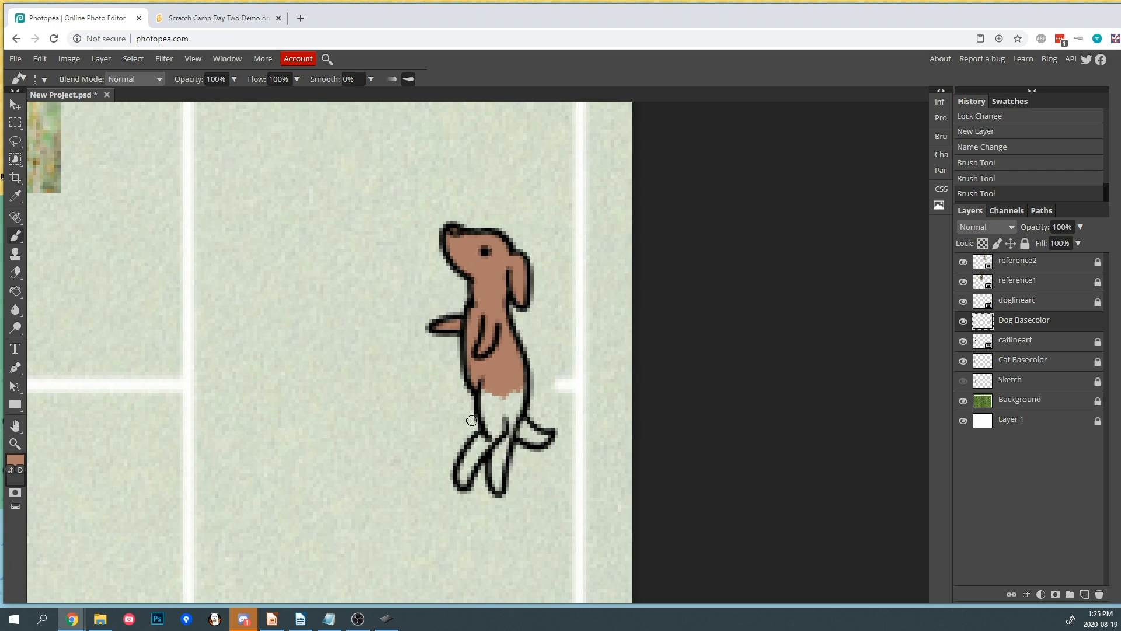
{"action": "mouse_move", "coordinate": [487, 407]}
{"action": "left_mouse_down"}
{"action": "mouse_move", "coordinate": [502, 390]}
{"action": "mouse_move", "coordinate": [512, 426]}
{"action": "mouse_move", "coordinate": [519, 394]}
{"action": "mouse_move", "coordinate": [516, 420]}
{"action": "left_mouse_up"}
{"action": "mouse_move", "coordinate": [464, 456]}
{"action": "left_mouse_down"}
{"action": "mouse_move", "coordinate": [476, 444]}
{"action": "mouse_move", "coordinate": [464, 476]}
{"action": "mouse_move", "coordinate": [496, 435]}
{"action": "mouse_move", "coordinate": [498, 492]}
{"action": "left_mouse_up"}
{"action": "mouse_move", "coordinate": [522, 431]}
{"action": "left_mouse_down"}
{"action": "mouse_move", "coordinate": [515, 438]}
{"action": "mouse_move", "coordinate": [532, 425]}
{"action": "mouse_move", "coordinate": [549, 439]}
{"action": "mouse_move", "coordinate": [539, 442]}
{"action": "left_mouse_up"}
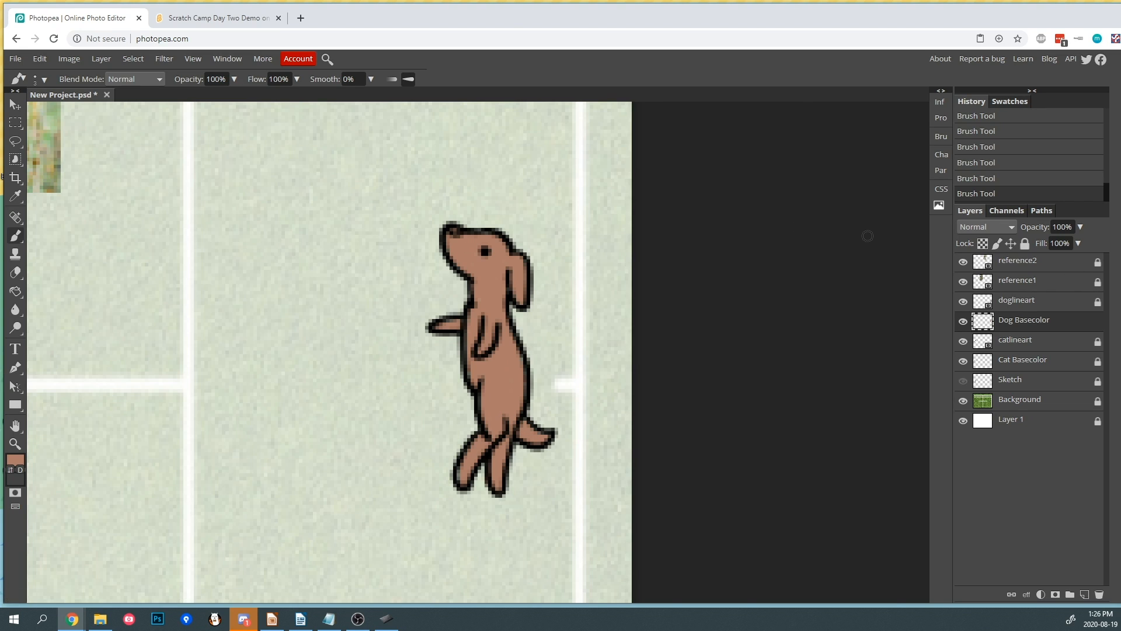
{"action": "scroll", "coordinate": [426, 292], "scroll_direction": "down", "scroll_amount": 5}
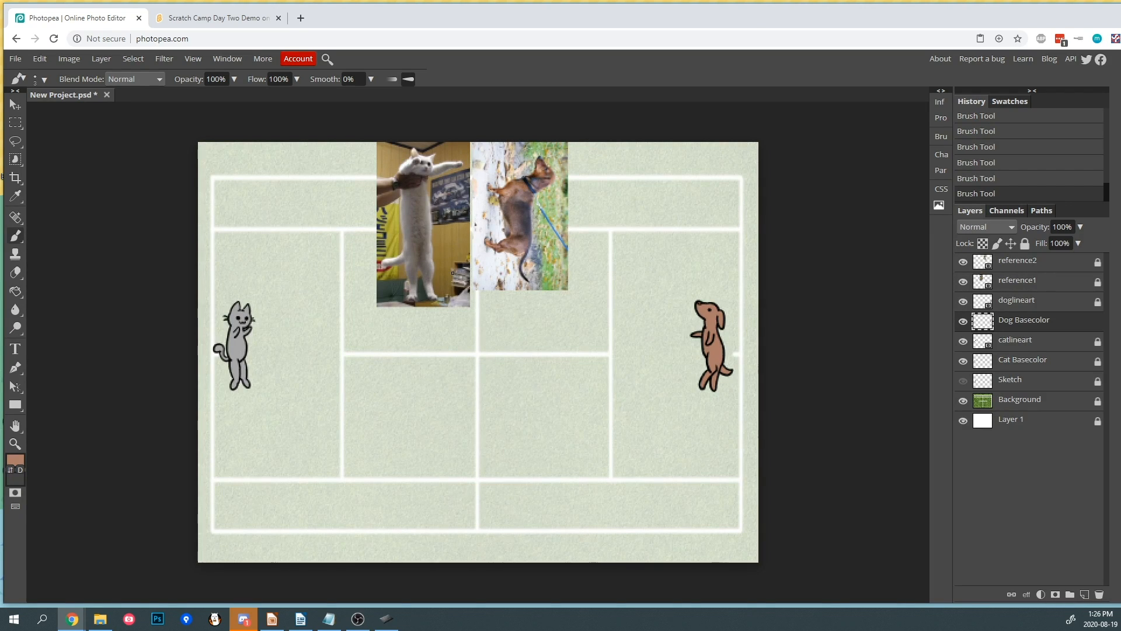
- Set the Background layer's opacity to 100%
{"action": "left_click", "coordinate": [1039, 402]}
{"action": "left_click", "coordinate": [1080, 228]}
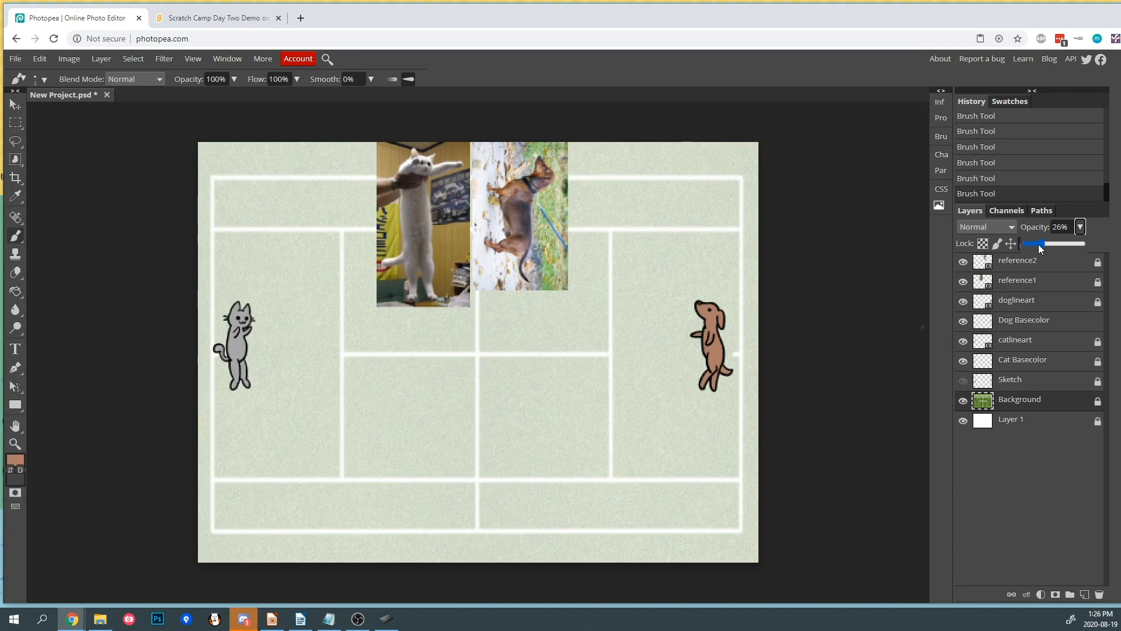
{"action": "left_click_drag", "start_coordinate": [1039, 244], "coordinate": [1092, 247]}
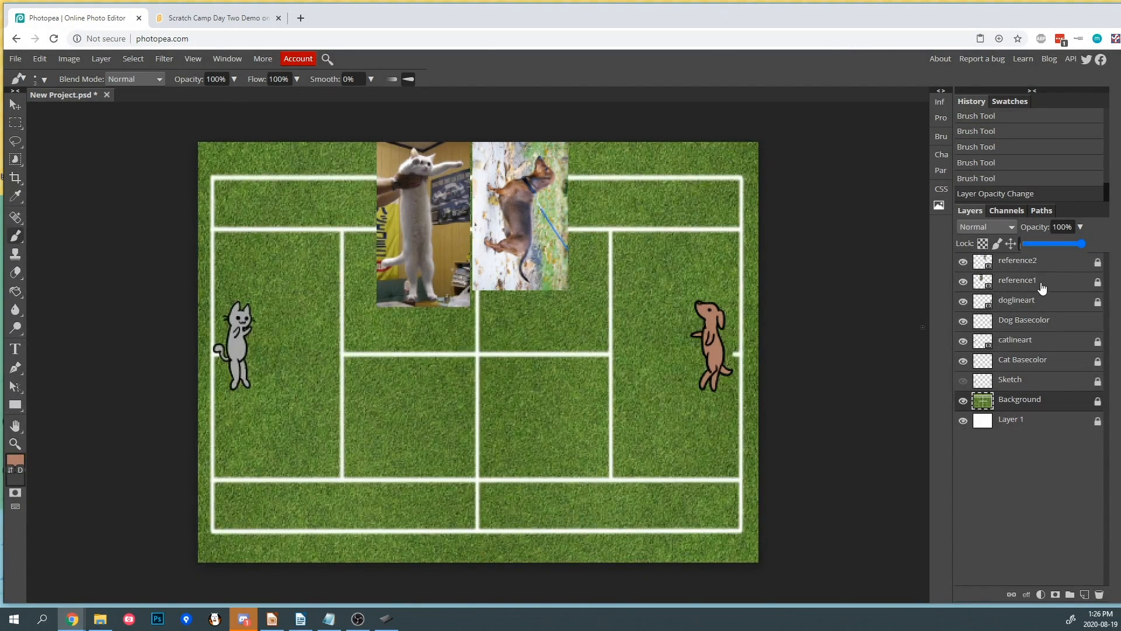
{"action": "left_click", "coordinate": [1001, 464]}
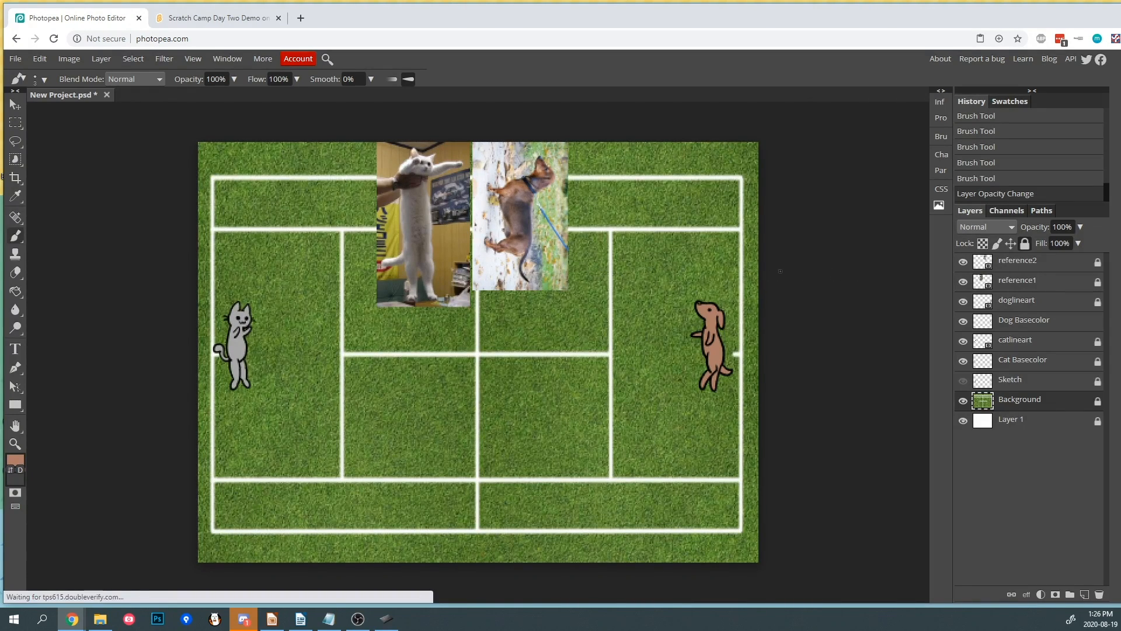
- Lock the Dog Basecolor layer and select the catlineart layer
{"action": "left_click", "coordinate": [1032, 323]}
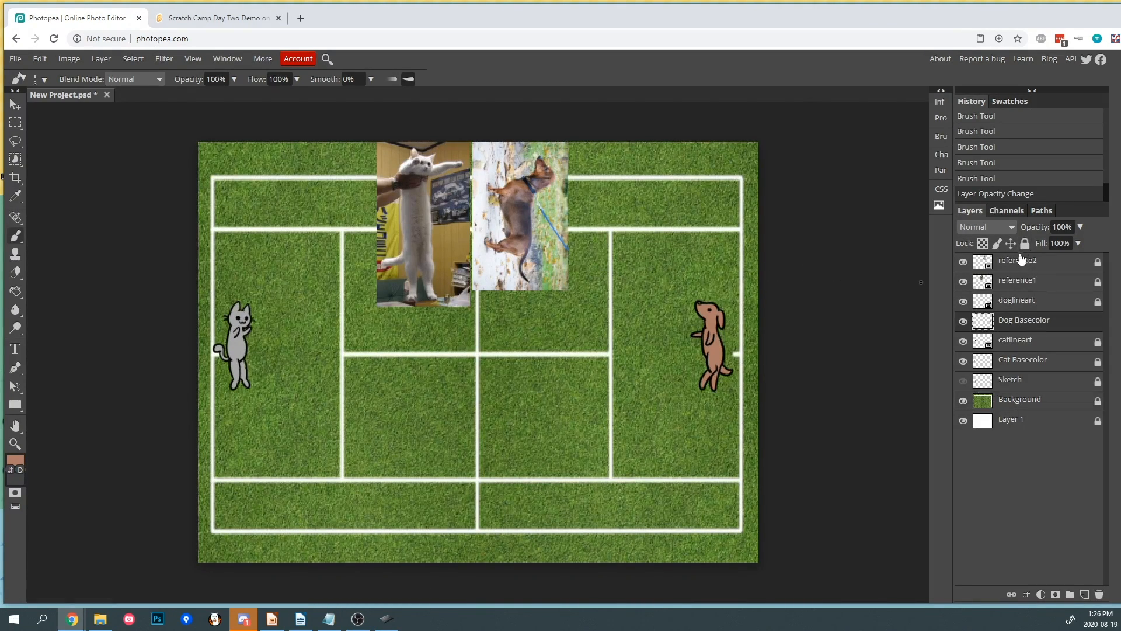
{"action": "left_click", "coordinate": [1025, 243]}
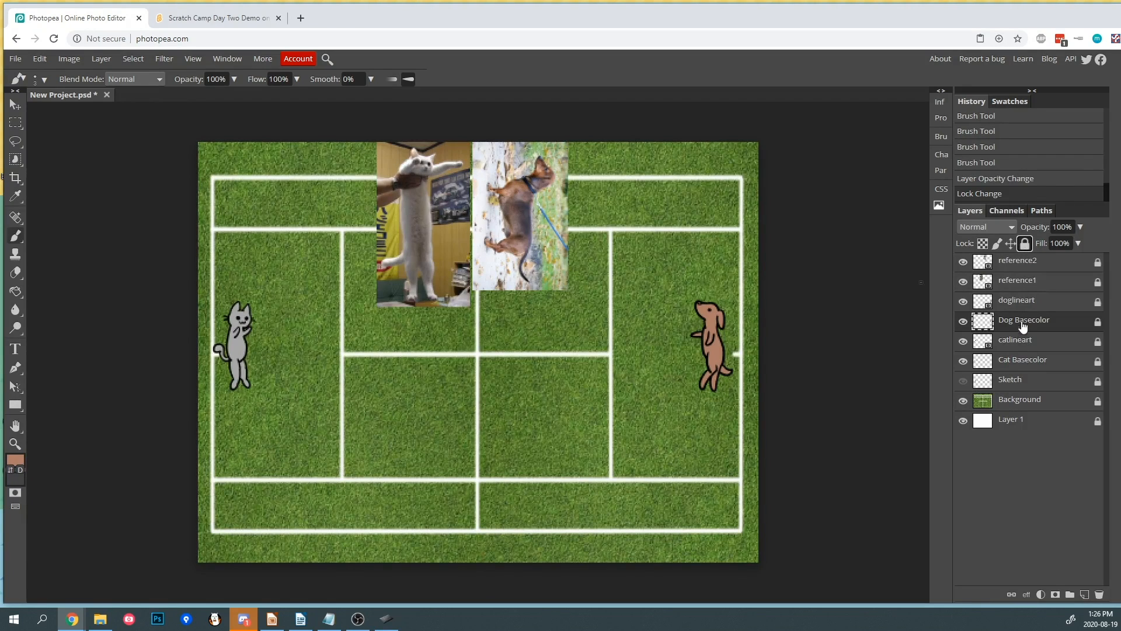
{"action": "left_click", "coordinate": [1035, 306]}
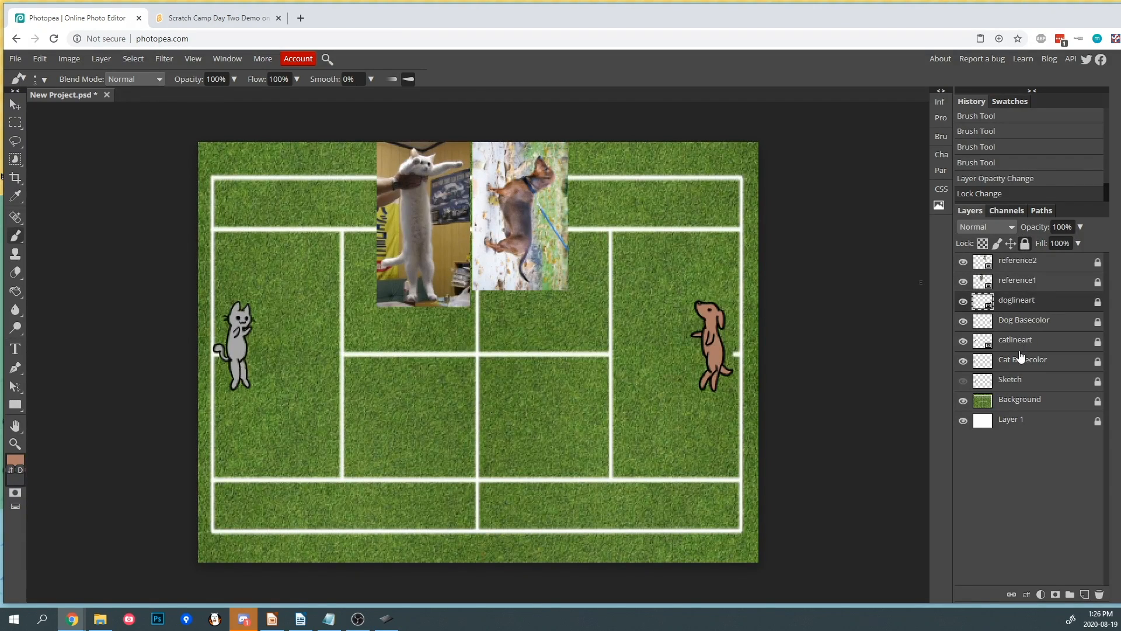
{"action": "left_click", "coordinate": [1026, 349]}
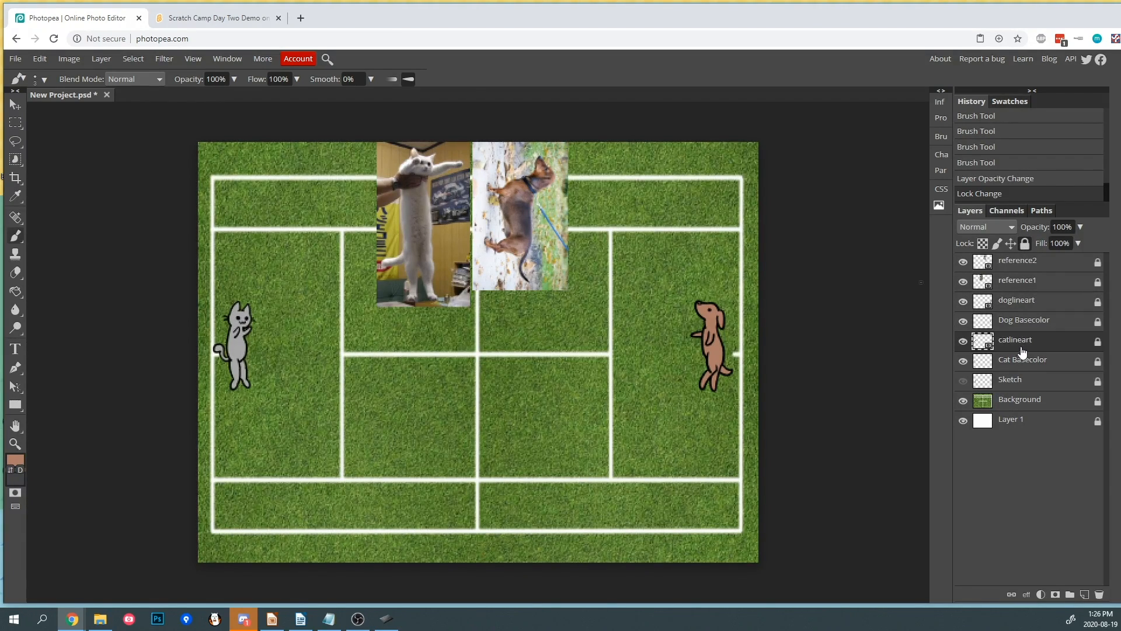
- Add a new layer above catlineart and name it "Cat ShadowsHighlights"
{"action": "left_click", "coordinate": [1084, 594]}
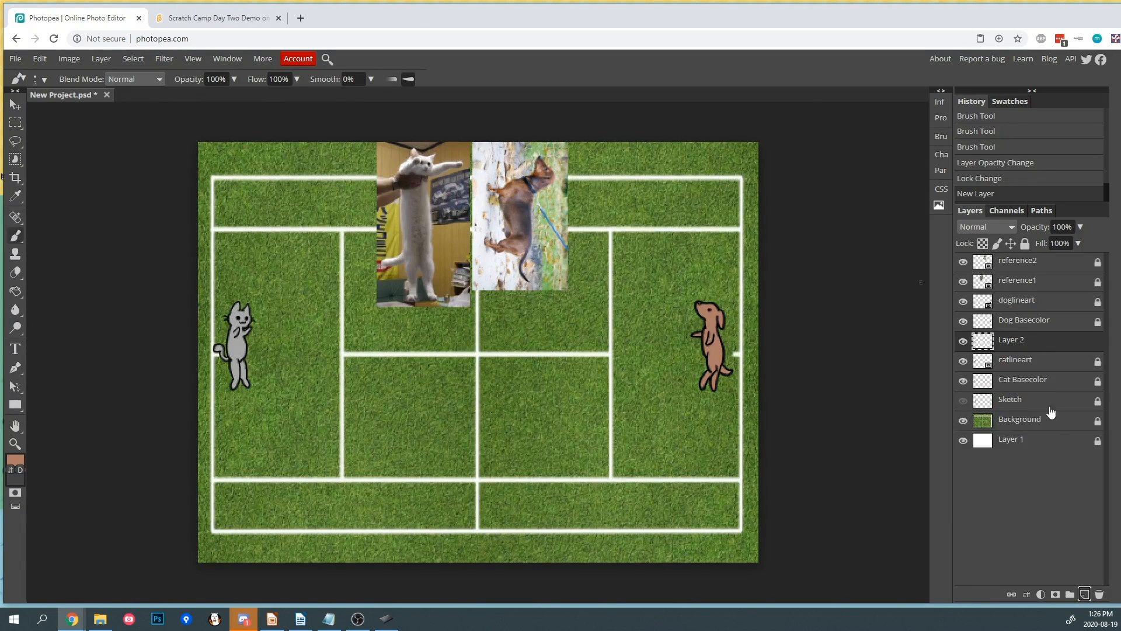
{"action": "double_click", "coordinate": [1013, 341]}
{"action": "type", "text": "Ca"}
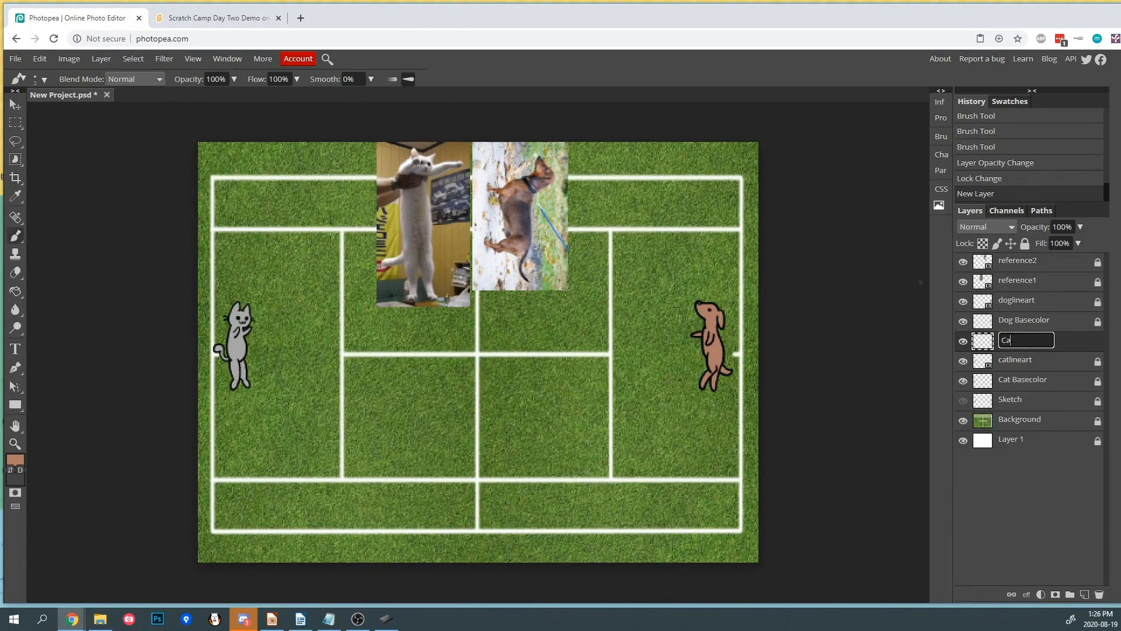
{"action": "type", "text": "t ShadowsHighlig"}
{"action": "type", "text": "hts"}
{"action": "key", "text": "Return"}
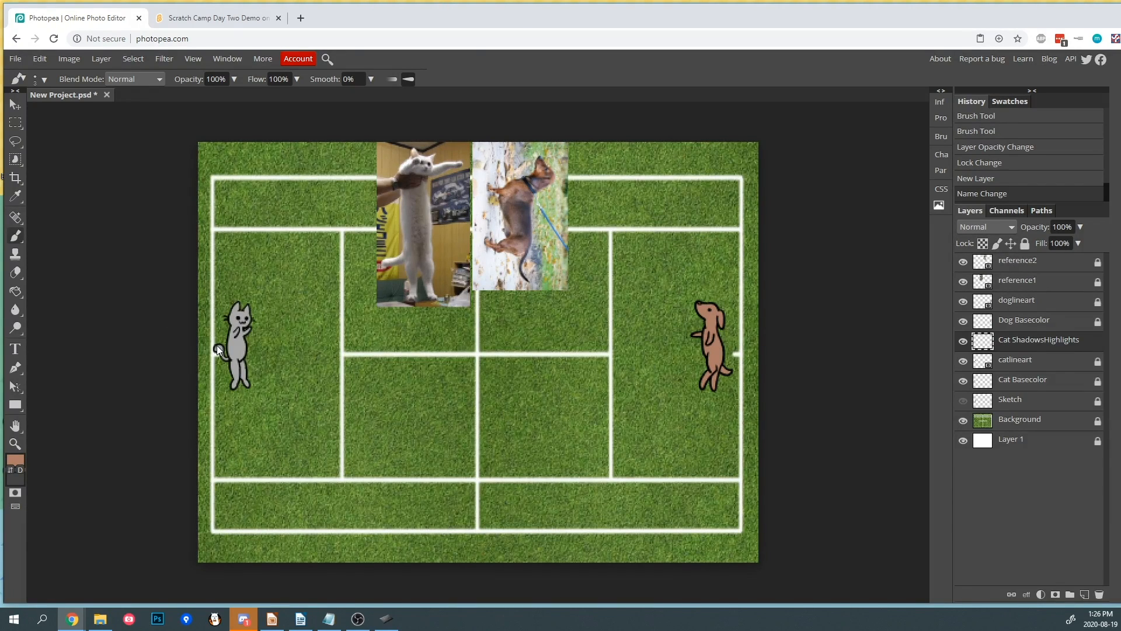
- Zoom in on the cat and set the foreground color to dark gray 555555
{"action": "scroll", "coordinate": [215, 343], "scroll_direction": "up", "scroll_amount": 5}
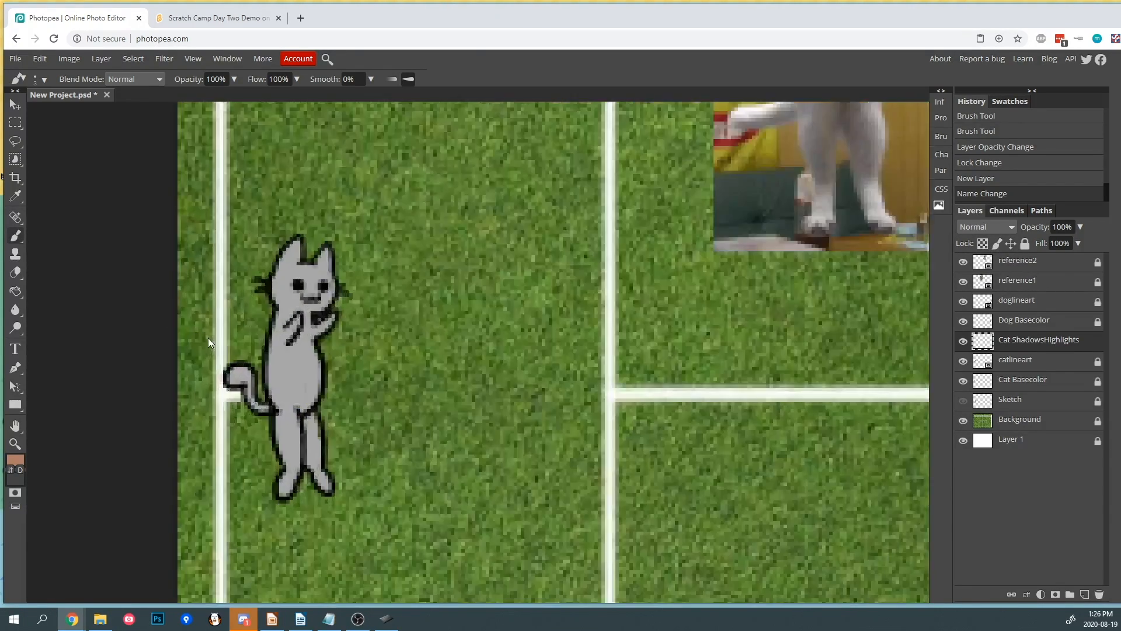
{"action": "left_click", "coordinate": [15, 196]}
{"action": "left_click", "coordinate": [285, 271]}
{"action": "left_click", "coordinate": [15, 459]}
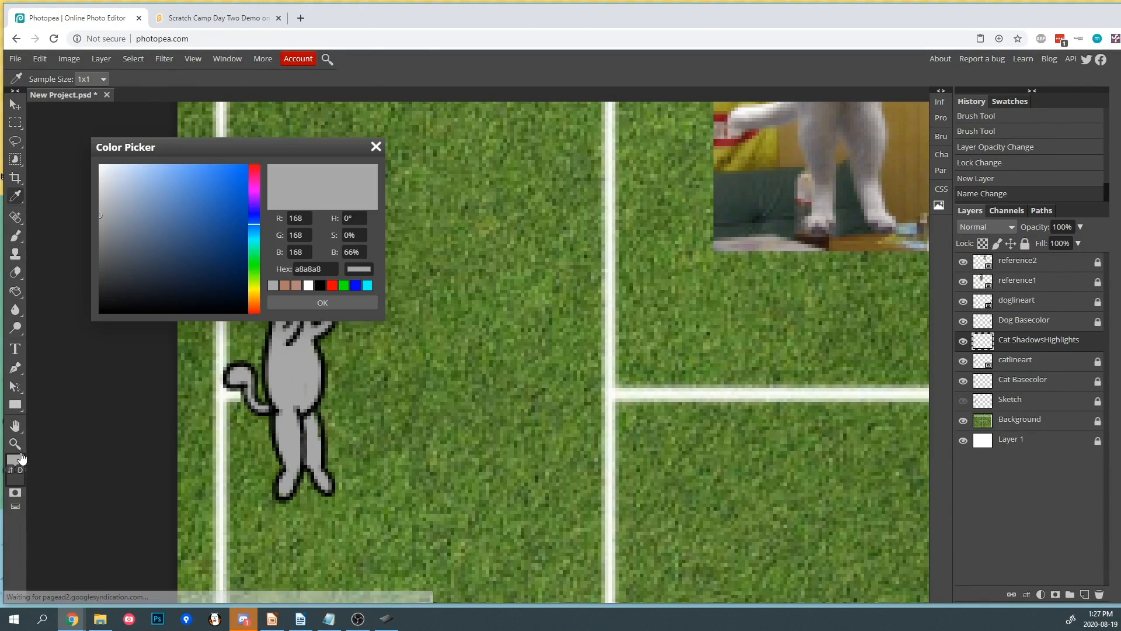
{"action": "left_click_drag", "start_coordinate": [123, 248], "coordinate": [63, 258]}
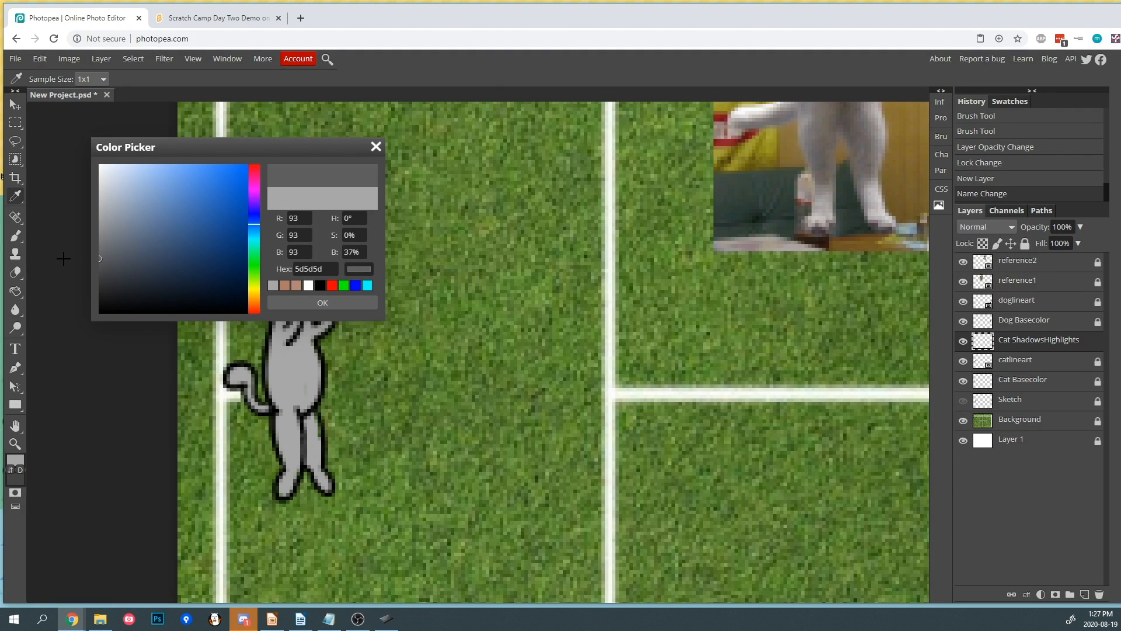
{"action": "left_click", "coordinate": [320, 303]}
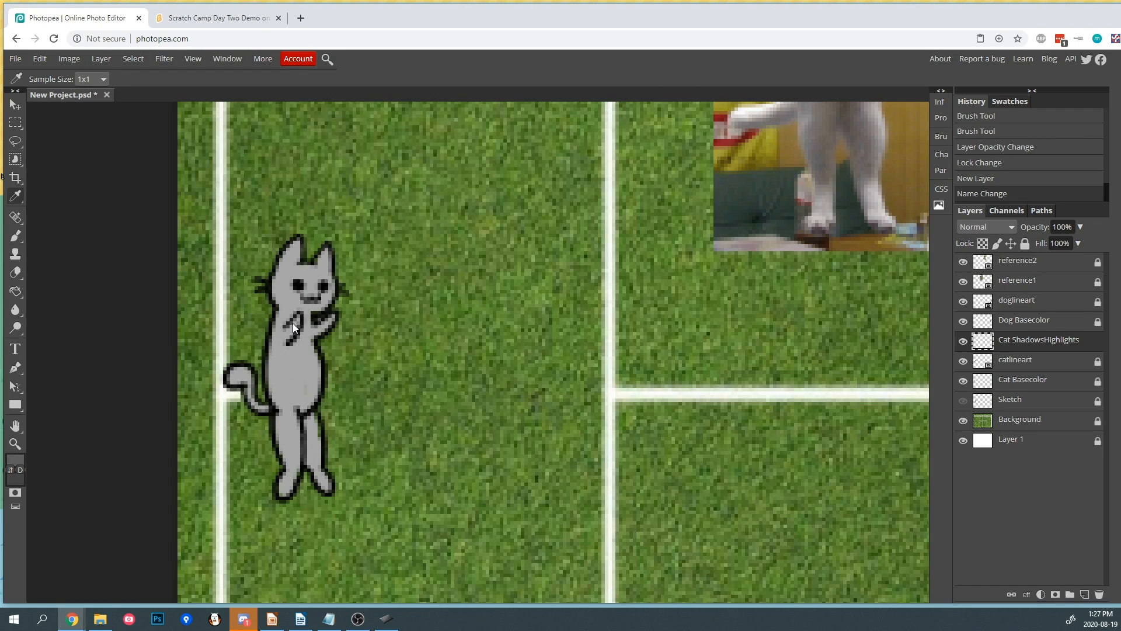
{"action": "left_click", "coordinate": [246, 321]}
{"action": "left_click", "coordinate": [16, 236]}
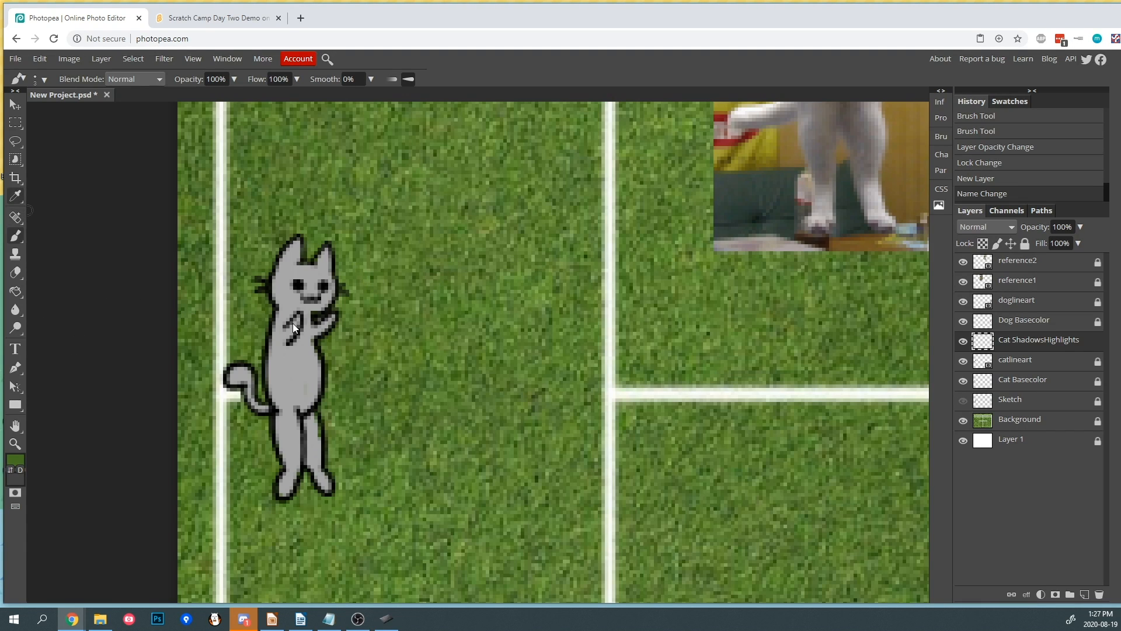
{"action": "left_click", "coordinate": [15, 196]}
{"action": "left_click", "coordinate": [15, 460]}
{"action": "left_click", "coordinate": [100, 246]}
{"action": "left_click_drag", "start_coordinate": [100, 246], "coordinate": [100, 262]}
{"action": "key", "text": "Return"}
{"action": "key", "text": "b"}
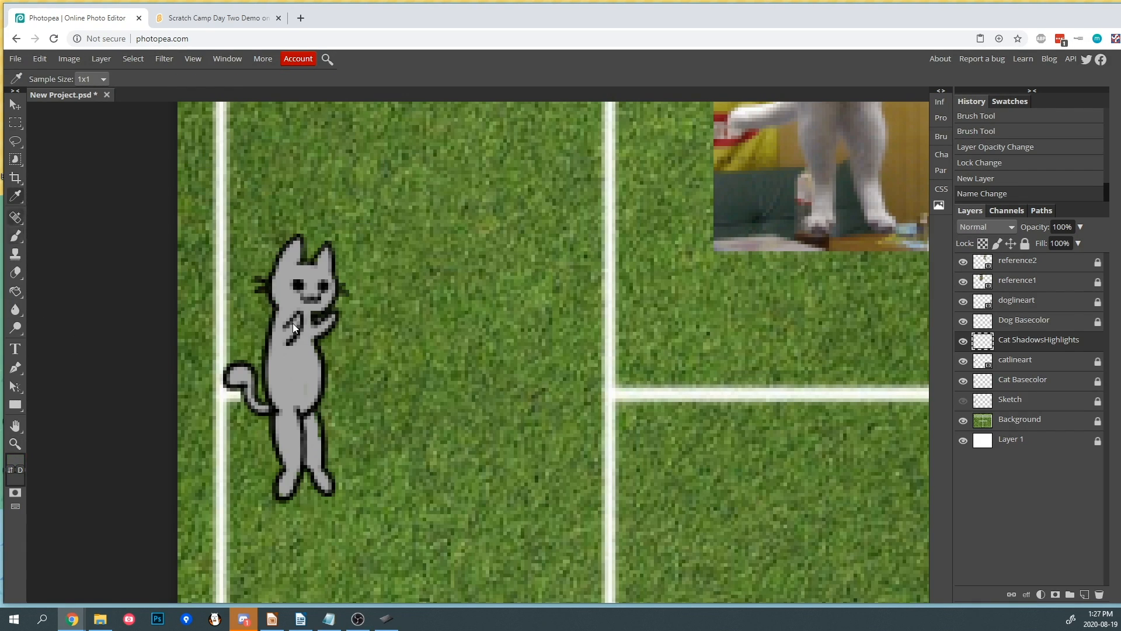
- Move the Cat ShadowsHighlights layer below the catlineart layer
{"action": "mouse_move", "coordinate": [523, 319]}
{"action": "left_mouse_down"}
{"action": "mouse_move", "coordinate": [435, 311]}
{"action": "mouse_move", "coordinate": [484, 282]}
{"action": "mouse_move", "coordinate": [426, 311]}
{"action": "left_mouse_up"}
{"action": "key", "text": "ctrl+z"}
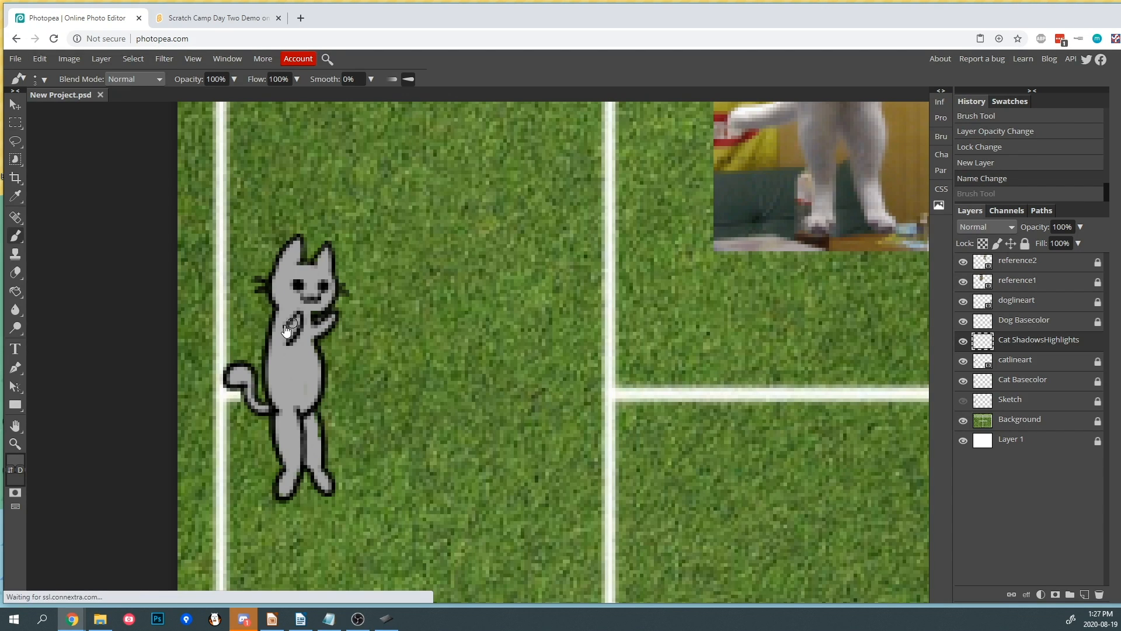
{"action": "left_click_drag", "start_coordinate": [1019, 342], "coordinate": [1020, 365]}
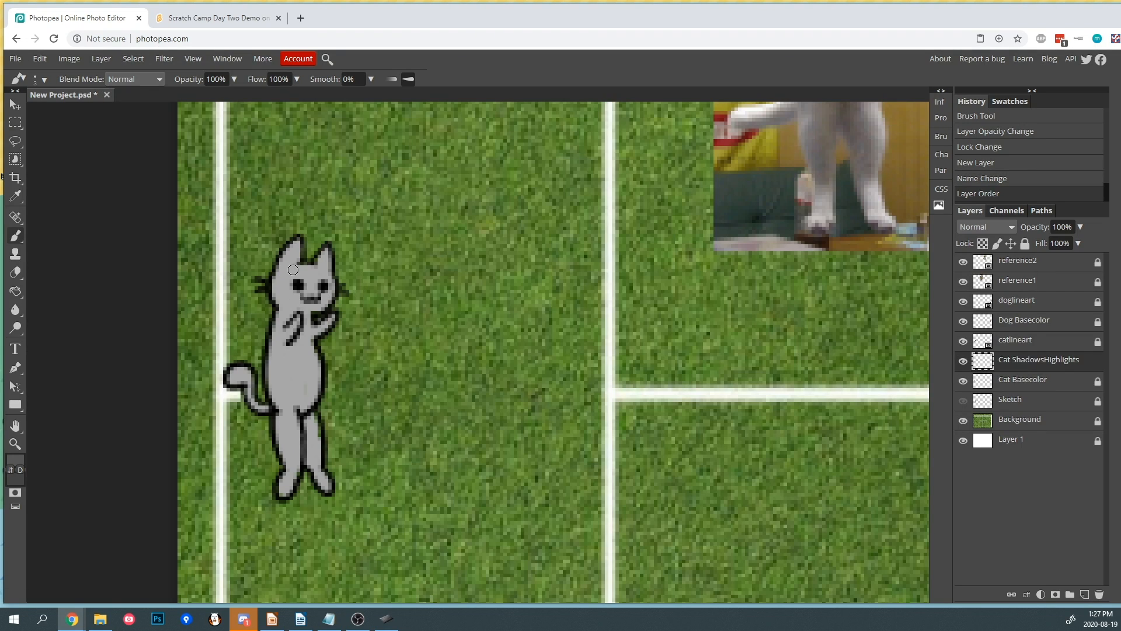
- Paint dark gray shadows along the cat's head, body and legs on the Cat ShadowsHighlights layer
{"action": "mouse_move", "coordinate": [272, 276]}
{"action": "left_mouse_down"}
{"action": "mouse_move", "coordinate": [275, 299]}
{"action": "mouse_move", "coordinate": [277, 270]}
{"action": "left_mouse_up"}
{"action": "left_click_drag", "start_coordinate": [278, 270], "coordinate": [285, 257]}
{"action": "left_click_drag", "start_coordinate": [286, 256], "coordinate": [292, 247]}
{"action": "left_click_drag", "start_coordinate": [269, 336], "coordinate": [279, 404]}
{"action": "left_click_drag", "start_coordinate": [273, 365], "coordinate": [280, 498]}
{"action": "left_click_drag", "start_coordinate": [304, 419], "coordinate": [307, 463]}
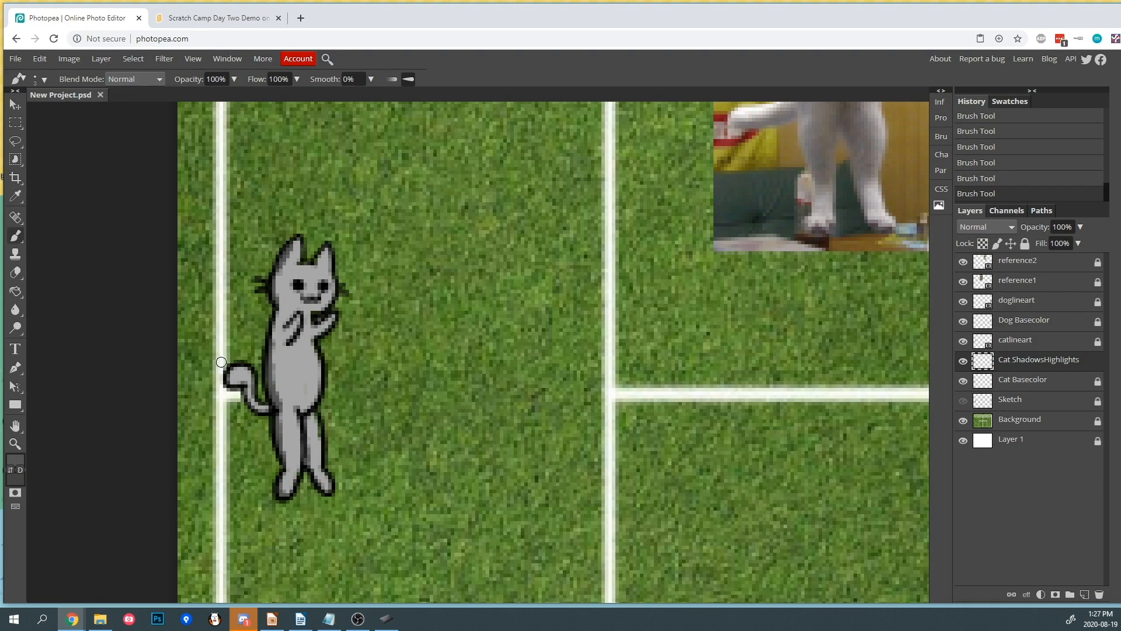
{"action": "left_click_drag", "start_coordinate": [227, 372], "coordinate": [234, 377]}
{"action": "left_click_drag", "start_coordinate": [288, 343], "coordinate": [321, 330]}
{"action": "key", "text": "ctrl+z"}
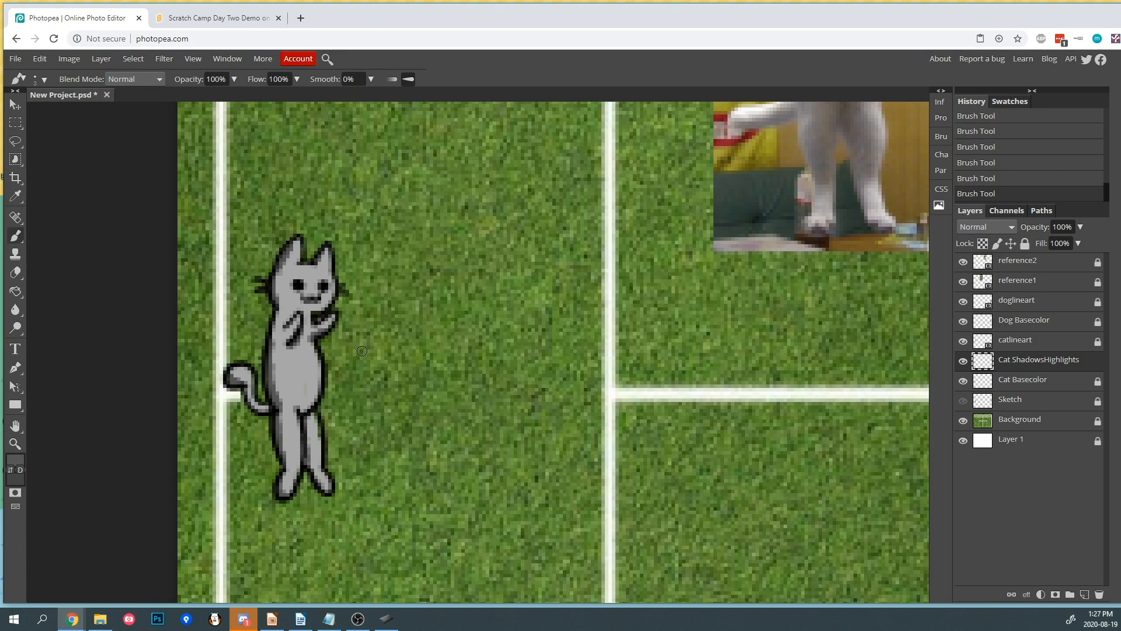
- Set the foreground color to light gray dbdbdb
{"action": "left_click", "coordinate": [16, 461]}
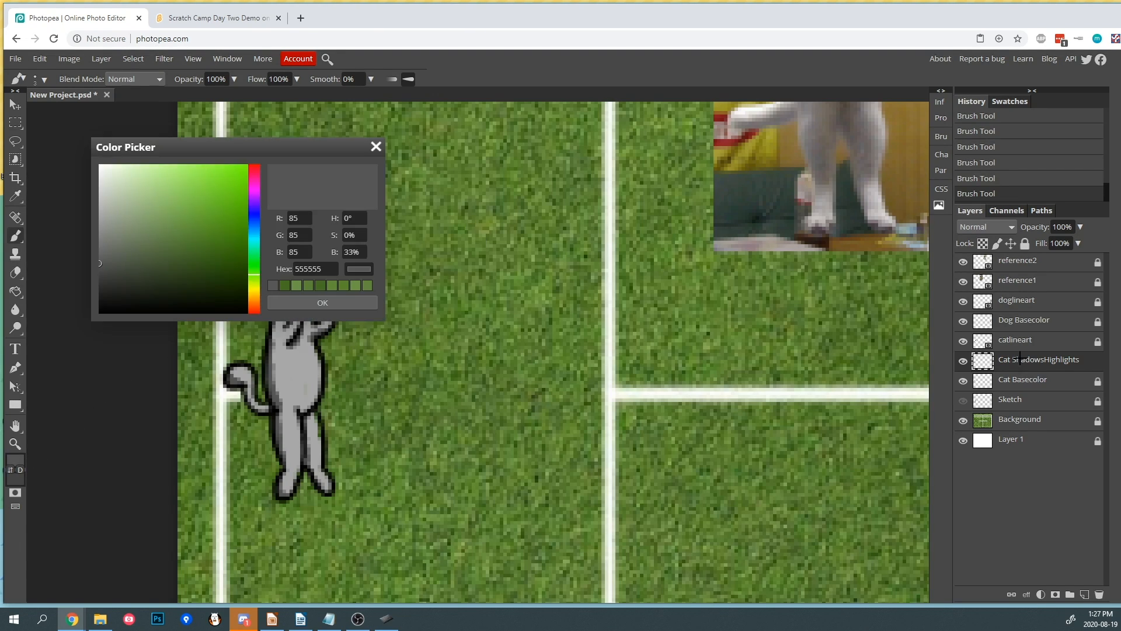
{"action": "mouse_move", "coordinate": [99, 264]}
{"action": "left_mouse_down"}
{"action": "mouse_move", "coordinate": [100, 175]}
{"action": "mouse_move", "coordinate": [100, 186]}
{"action": "left_mouse_up"}
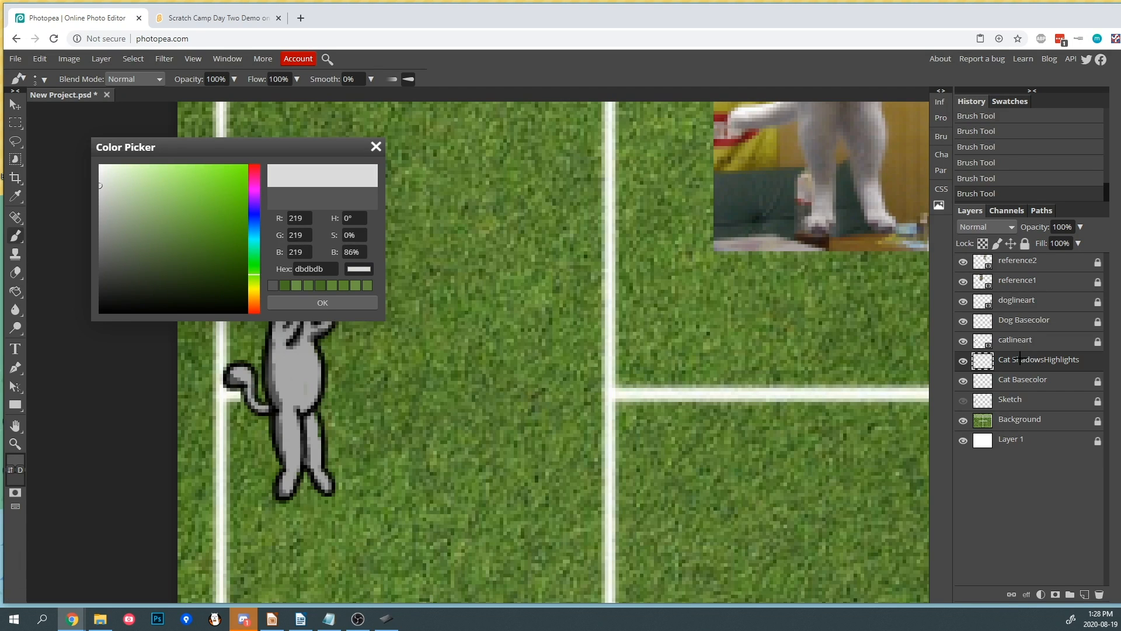
{"action": "left_click", "coordinate": [323, 302]}
- Paint light gray highlights on the cat's belly, chest and head
{"action": "mouse_move", "coordinate": [446, 358]}
{"action": "left_mouse_down"}
{"action": "mouse_move", "coordinate": [371, 353]}
{"action": "mouse_move", "coordinate": [406, 330]}
{"action": "mouse_move", "coordinate": [385, 359]}
{"action": "mouse_move", "coordinate": [319, 396]}
{"action": "left_mouse_up"}
{"action": "key", "text": "ctrl+z"}
{"action": "key", "text": "ctrl+z"}
{"action": "left_click_drag", "start_coordinate": [314, 348], "coordinate": [315, 403]}
{"action": "key", "text": "ctrl+z"}
{"action": "left_click_drag", "start_coordinate": [317, 351], "coordinate": [313, 402]}
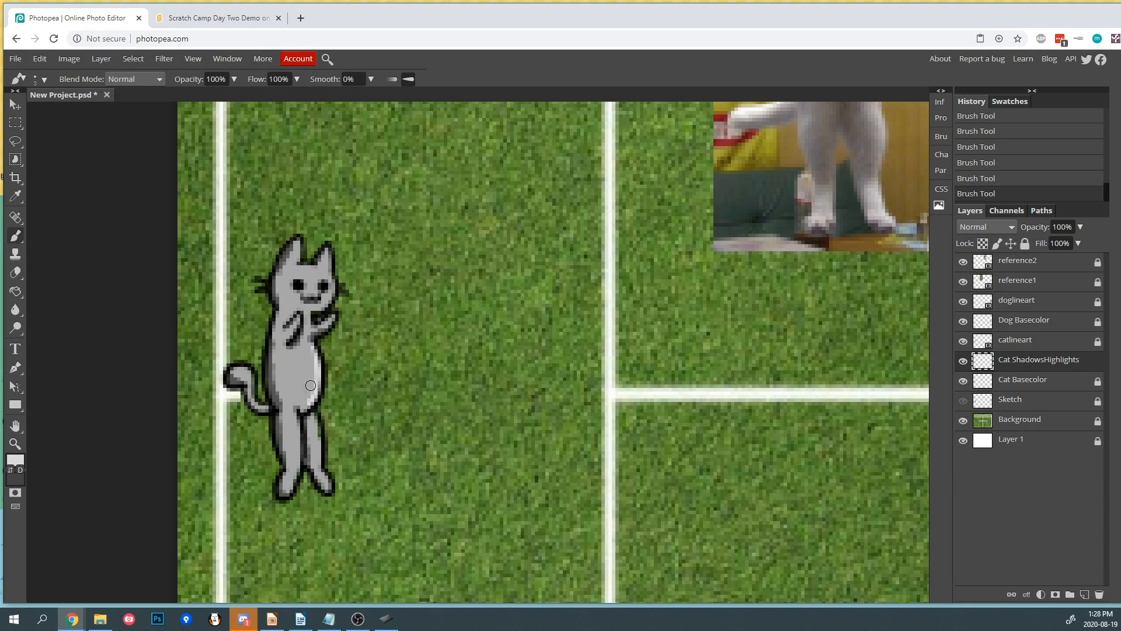
{"action": "left_click_drag", "start_coordinate": [326, 318], "coordinate": [325, 328]}
{"action": "left_click_drag", "start_coordinate": [289, 331], "coordinate": [298, 322]}
{"action": "left_click_drag", "start_coordinate": [293, 262], "coordinate": [298, 266]}
{"action": "left_click_drag", "start_coordinate": [313, 416], "coordinate": [318, 456]}
{"action": "key", "text": "ctrl+z"}
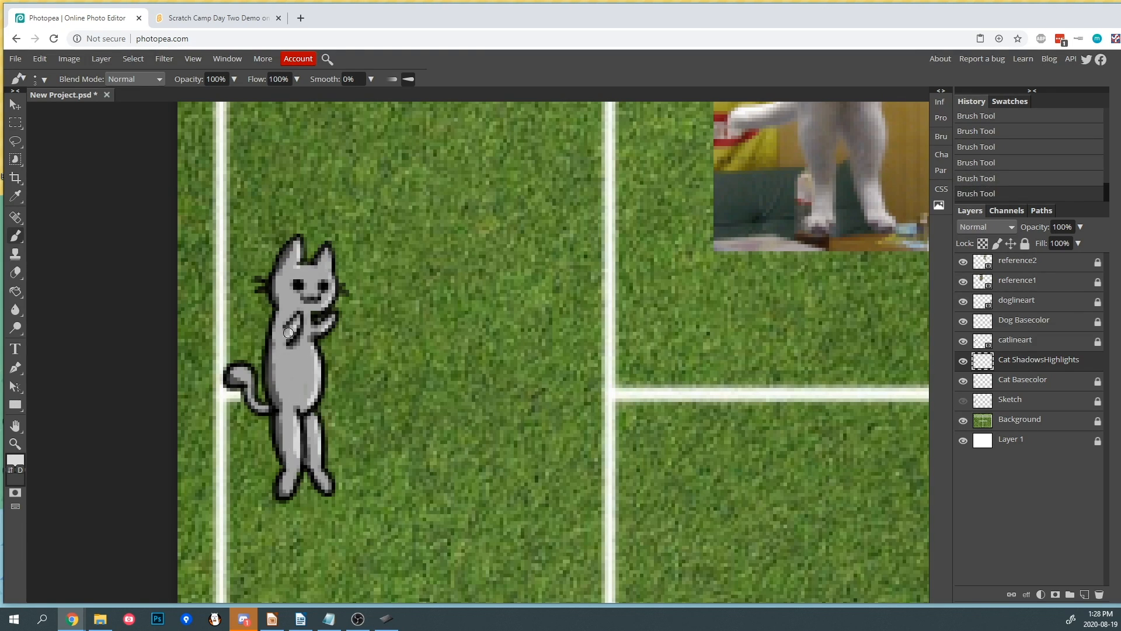
{"action": "left_click", "coordinate": [283, 294]}
- Lock the Cat ShadowsHighlights layer and select the Dog Basecolor layer
{"action": "scroll", "coordinate": [586, 306], "scroll_direction": "down", "scroll_amount": 5}
{"action": "scroll", "coordinate": [615, 310], "scroll_direction": "up", "scroll_amount": 3}
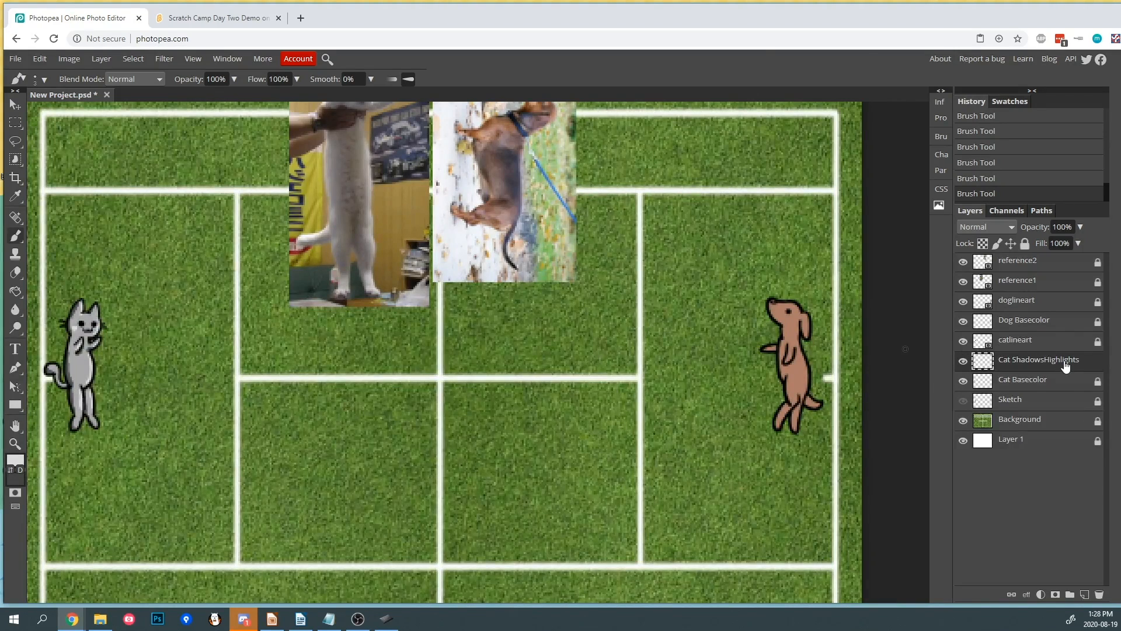
{"action": "left_click", "coordinate": [1025, 244]}
{"action": "left_click", "coordinate": [1042, 328]}
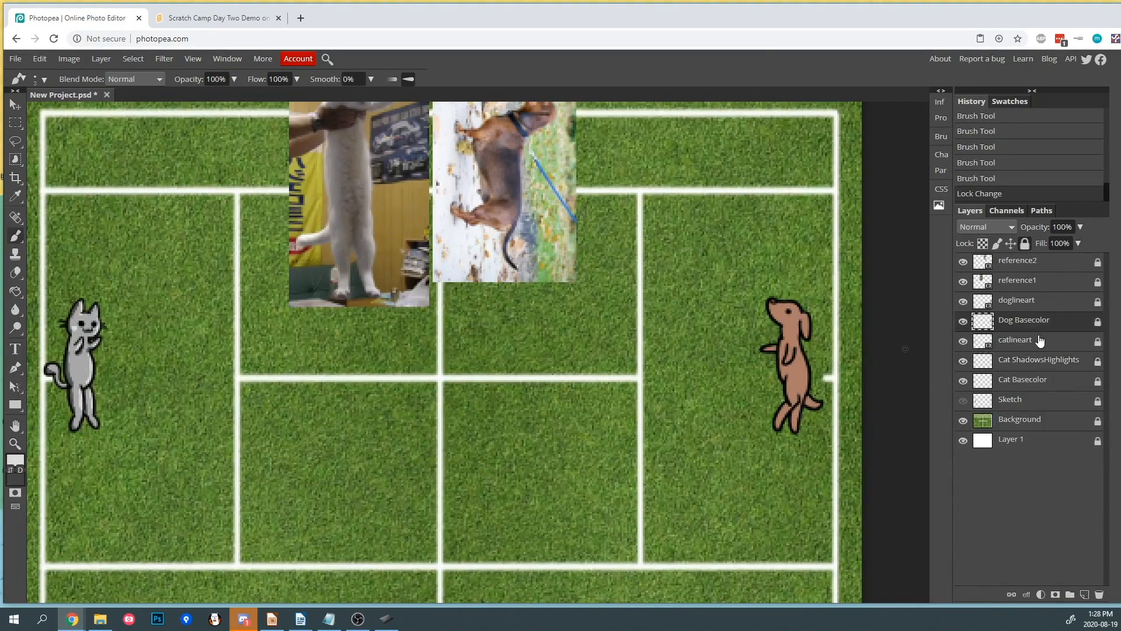
- Add a new layer above Dog Basecolor and name it "Dog ShadowsHighlights"
{"action": "left_click", "coordinate": [1085, 596]}
{"action": "double_click", "coordinate": [1018, 320]}
{"action": "type", "text": "Dog Shadow"}
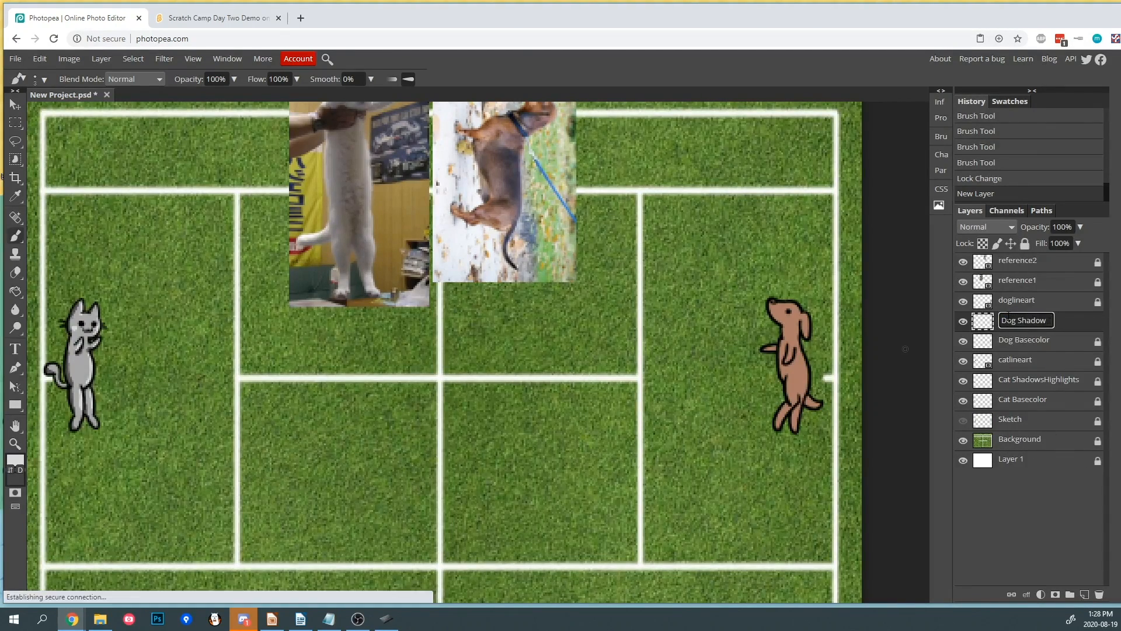
{"action": "type", "text": "sHighlights"}
{"action": "key", "text": "Return"}
{"action": "scroll", "coordinate": [831, 375], "scroll_direction": "up", "scroll_amount": 5}
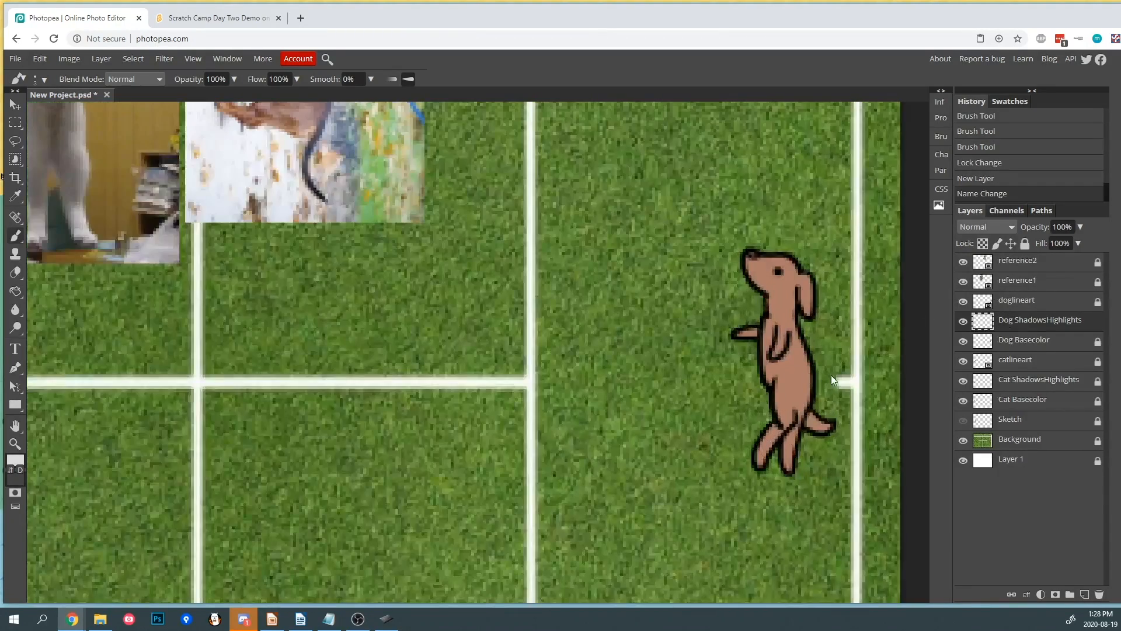
- Sample the dog's base brown and pick a darker brown as the foreground color
{"action": "scroll", "coordinate": [843, 372], "scroll_direction": "down", "scroll_amount": 2}
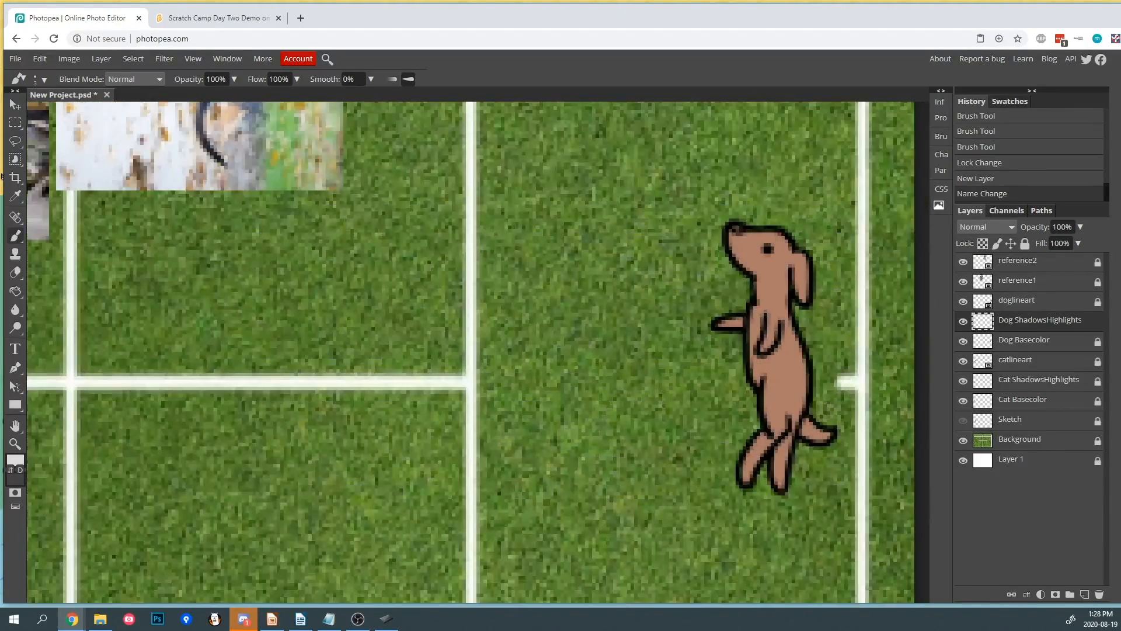
{"action": "left_click", "coordinate": [15, 196]}
{"action": "left_click", "coordinate": [771, 275]}
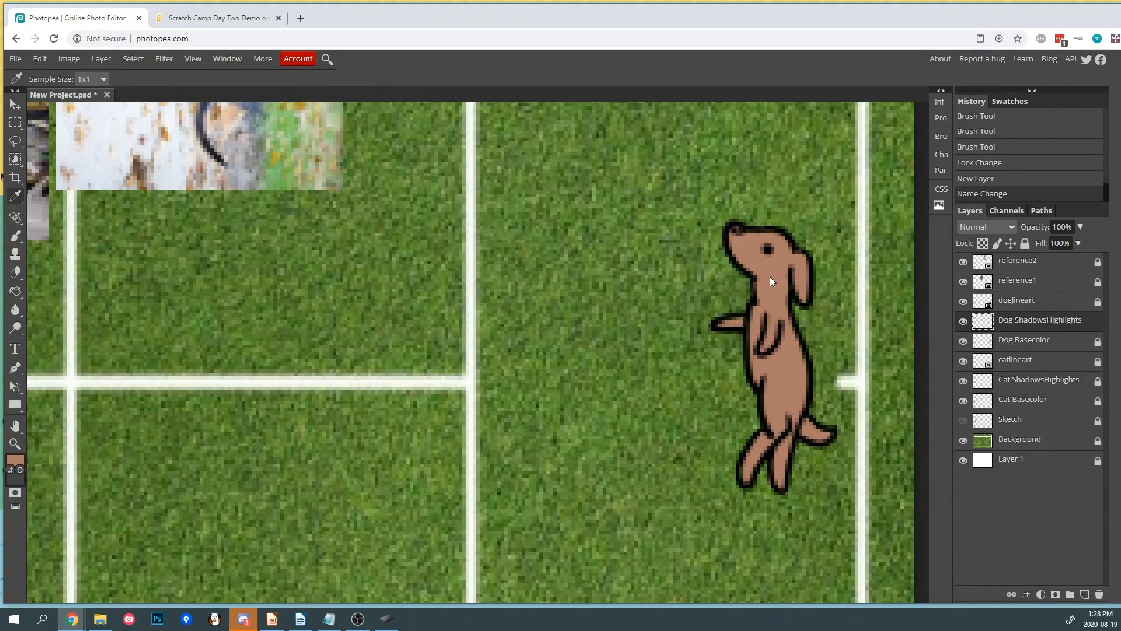
{"action": "left_click", "coordinate": [15, 460]}
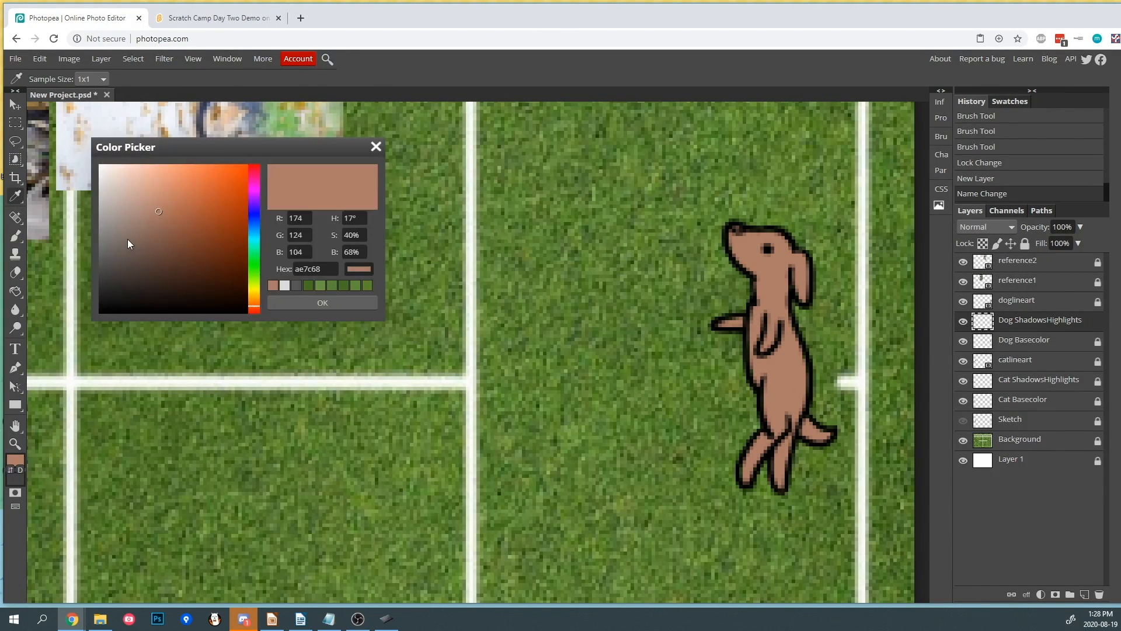
{"action": "left_click", "coordinate": [145, 252]}
{"action": "left_click", "coordinate": [327, 304]}
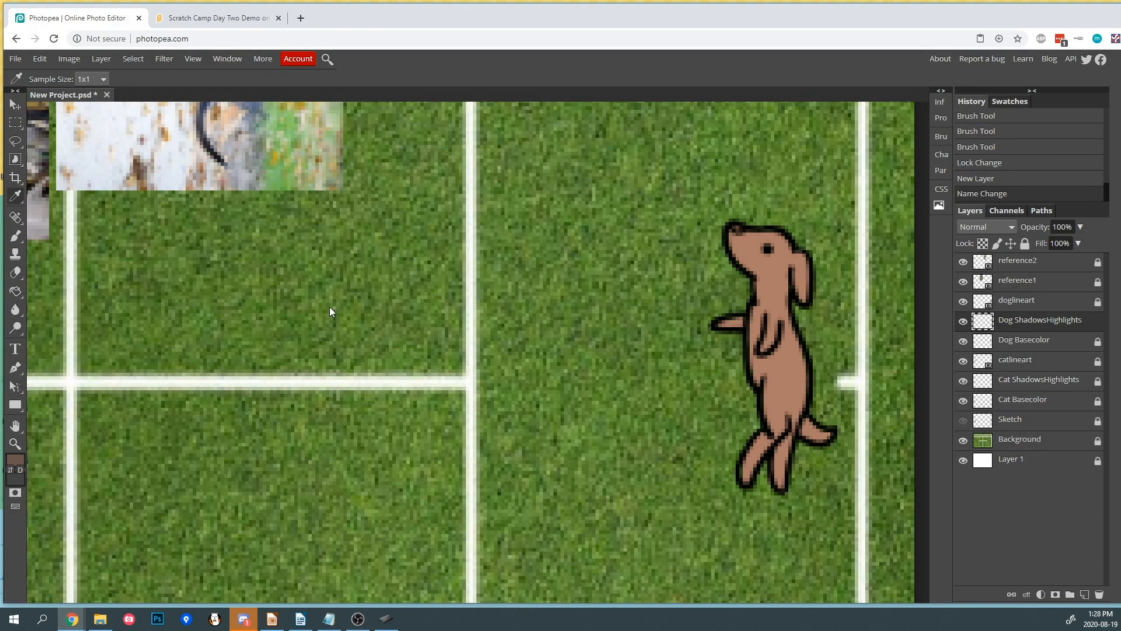
- Paint darker brown shadows along the dog's back, legs, arm, ear and head
{"action": "left_click", "coordinate": [15, 235]}
{"action": "mouse_move", "coordinate": [832, 152]}
{"action": "left_mouse_down"}
{"action": "mouse_move", "coordinate": [818, 150]}
{"action": "mouse_move", "coordinate": [813, 125]}
{"action": "mouse_move", "coordinate": [809, 170]}
{"action": "left_mouse_up"}
{"action": "key", "text": "ctrl+z"}
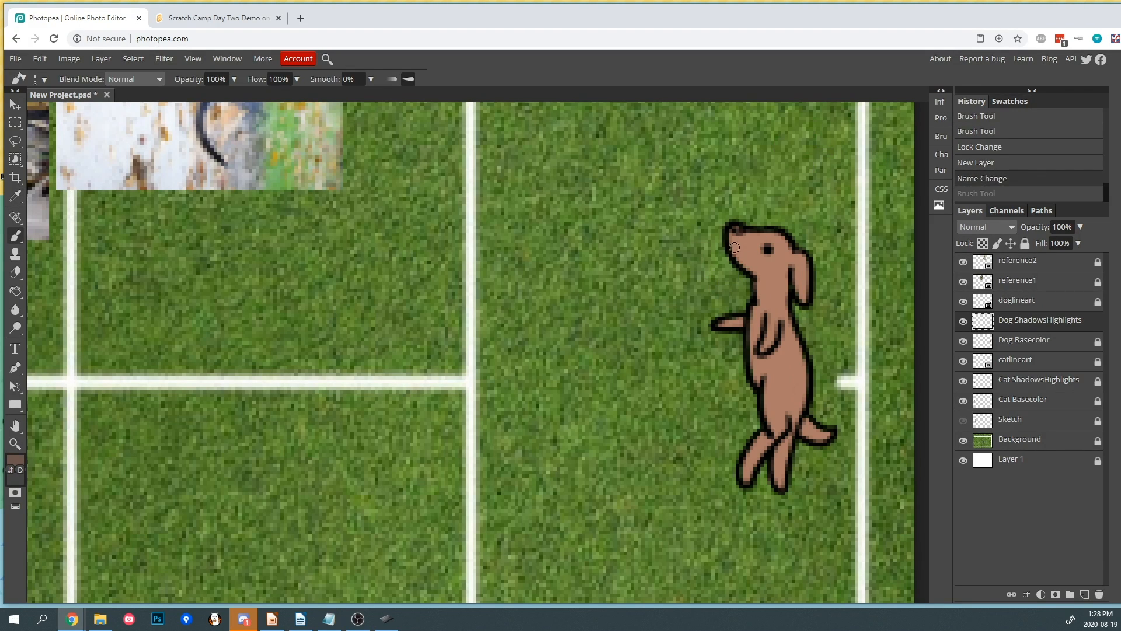
{"action": "mouse_move", "coordinate": [730, 241]}
{"action": "left_mouse_down"}
{"action": "mouse_move", "coordinate": [751, 266]}
{"action": "mouse_move", "coordinate": [752, 367]}
{"action": "mouse_move", "coordinate": [748, 354]}
{"action": "mouse_move", "coordinate": [769, 424]}
{"action": "left_mouse_up"}
{"action": "mouse_move", "coordinate": [768, 397]}
{"action": "left_mouse_down"}
{"action": "mouse_move", "coordinate": [772, 423]}
{"action": "mouse_move", "coordinate": [749, 451]}
{"action": "left_mouse_up"}
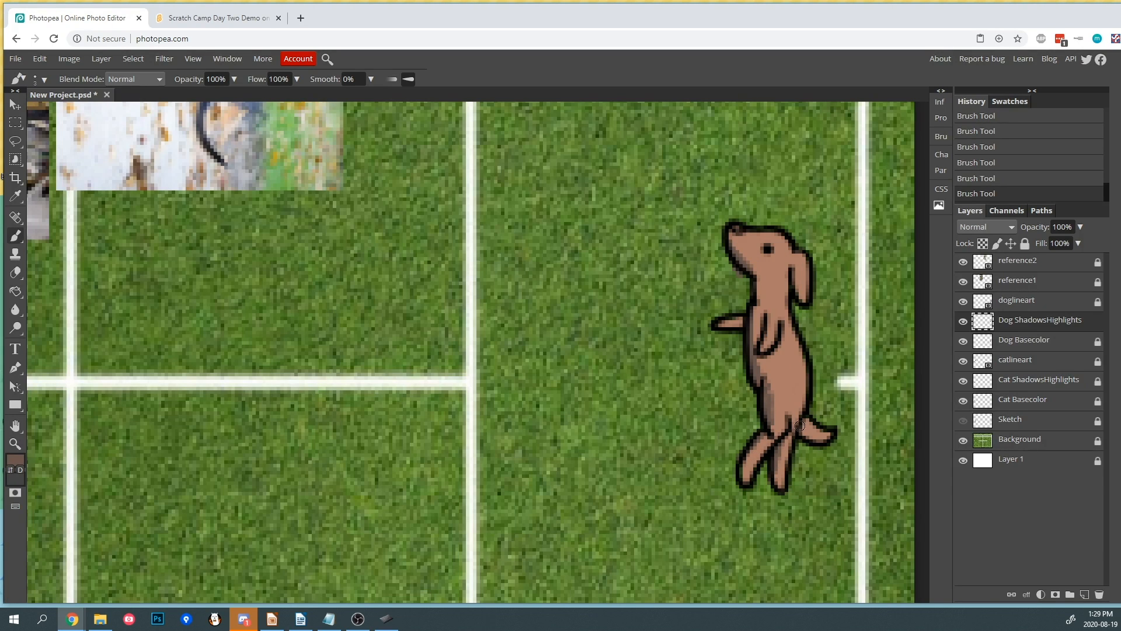
{"action": "left_click_drag", "start_coordinate": [716, 324], "coordinate": [757, 343]}
{"action": "left_click_drag", "start_coordinate": [792, 270], "coordinate": [786, 305]}
{"action": "left_click_drag", "start_coordinate": [765, 260], "coordinate": [773, 256]}
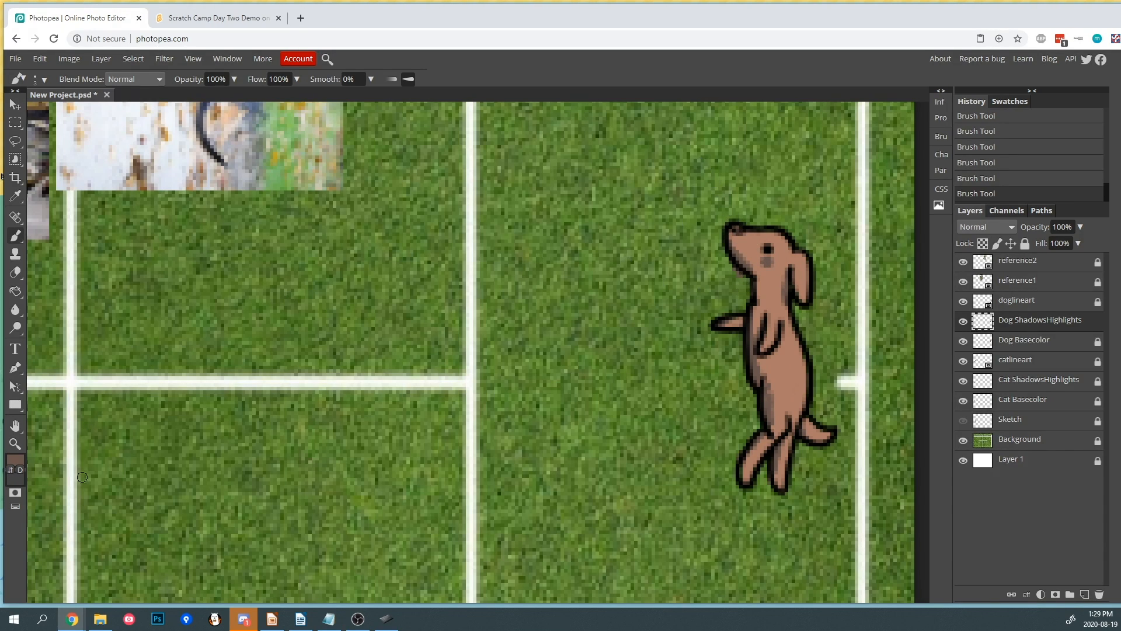
- Set the foreground color to light brown d2ac9d
{"action": "left_click", "coordinate": [15, 460]}
{"action": "left_click_drag", "start_coordinate": [128, 182], "coordinate": [136, 191]}
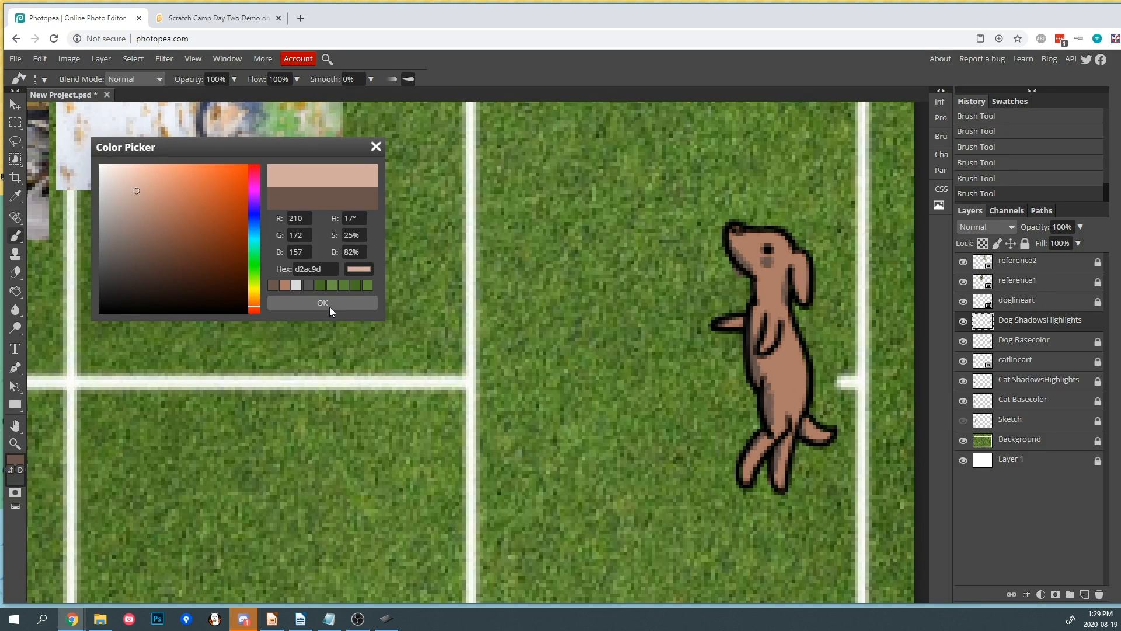
{"action": "left_click", "coordinate": [329, 307]}
- Paint light brown highlights on the dog's ear, chest, belly and legs
{"action": "left_click_drag", "start_coordinate": [803, 254], "coordinate": [804, 283]}
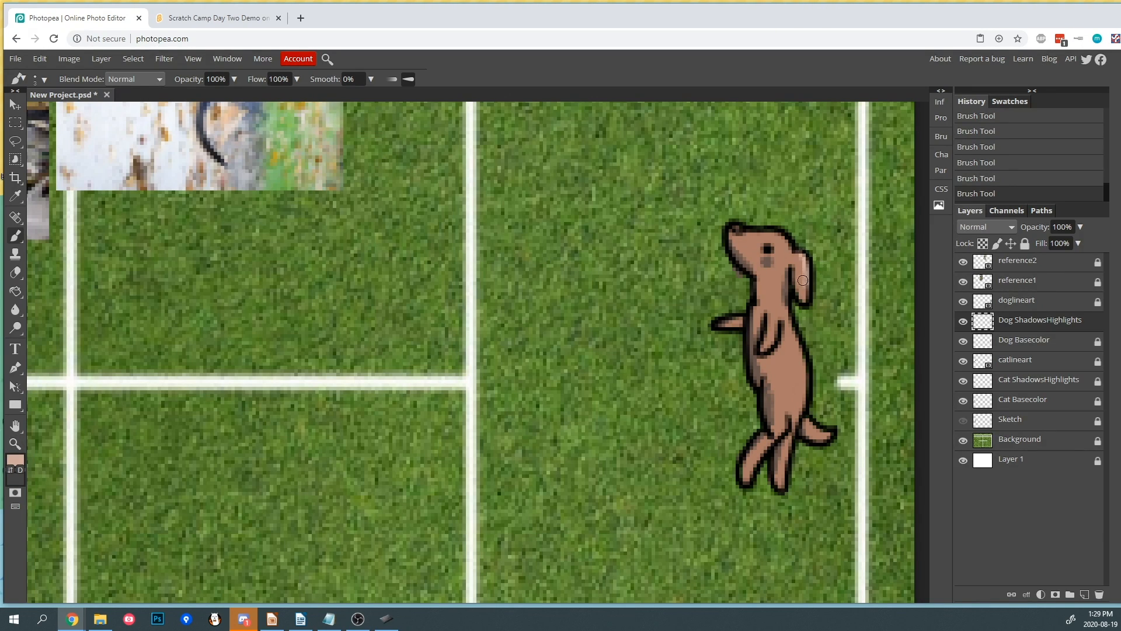
{"action": "mouse_move", "coordinate": [780, 232]}
{"action": "left_mouse_down"}
{"action": "mouse_move", "coordinate": [774, 295]}
{"action": "mouse_move", "coordinate": [781, 264]}
{"action": "mouse_move", "coordinate": [765, 261]}
{"action": "mouse_move", "coordinate": [793, 277]}
{"action": "mouse_move", "coordinate": [788, 265]}
{"action": "mouse_move", "coordinate": [780, 292]}
{"action": "mouse_move", "coordinate": [794, 360]}
{"action": "mouse_move", "coordinate": [796, 337]}
{"action": "mouse_move", "coordinate": [801, 348]}
{"action": "mouse_move", "coordinate": [798, 381]}
{"action": "mouse_move", "coordinate": [803, 358]}
{"action": "mouse_move", "coordinate": [797, 401]}
{"action": "left_mouse_up"}
{"action": "left_click_drag", "start_coordinate": [784, 334], "coordinate": [777, 352]}
{"action": "mouse_move", "coordinate": [805, 421]}
{"action": "left_mouse_down"}
{"action": "mouse_move", "coordinate": [815, 433]}
{"action": "mouse_move", "coordinate": [786, 488]}
{"action": "left_mouse_up"}
{"action": "left_click_drag", "start_coordinate": [787, 449], "coordinate": [782, 481]}
{"action": "left_click_drag", "start_coordinate": [767, 442], "coordinate": [755, 472]}
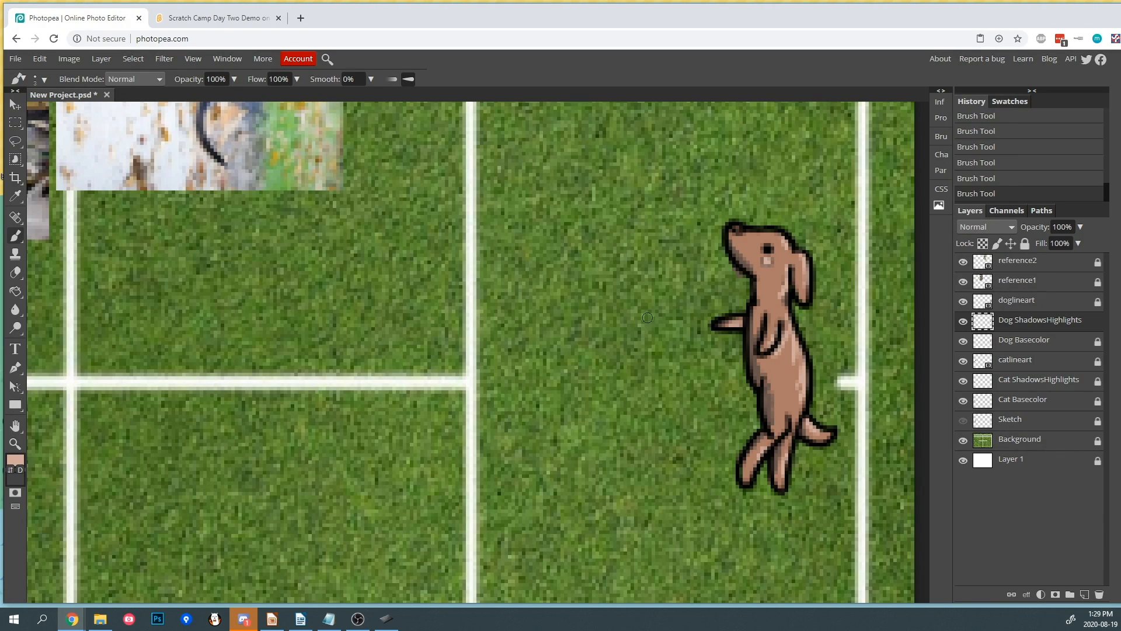
- Lock the Dog ShadowsHighlights layer and hide the reference2 and reference1 layers
{"action": "left_click", "coordinate": [1026, 243]}
{"action": "scroll", "coordinate": [465, 224], "scroll_direction": "down", "scroll_amount": 5}
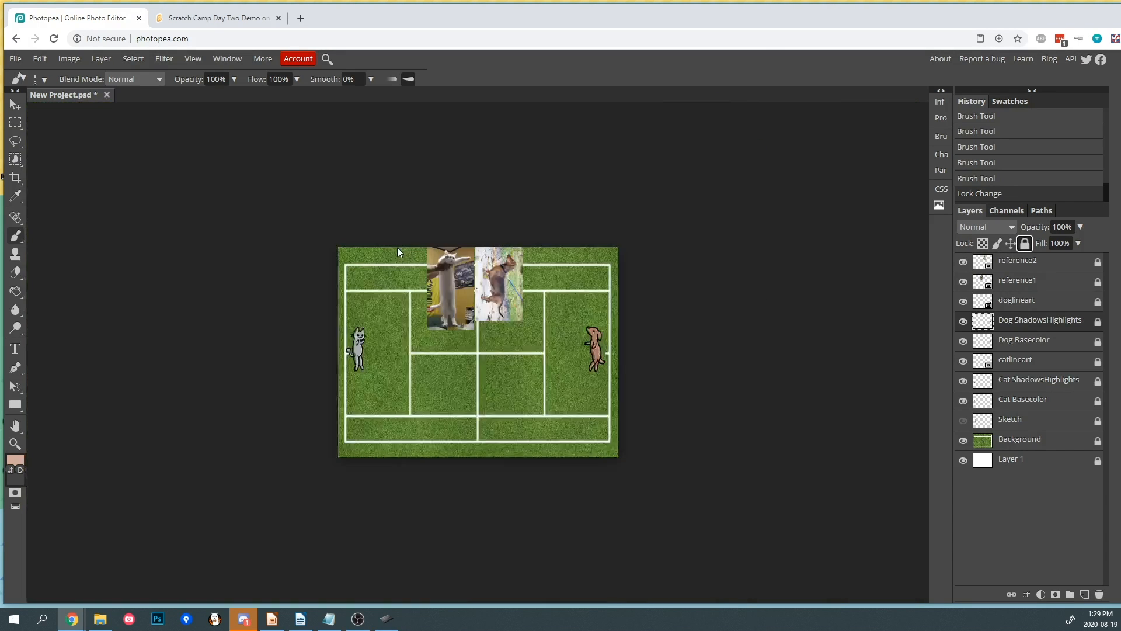
{"action": "scroll", "coordinate": [387, 241], "scroll_direction": "up", "scroll_amount": 2}
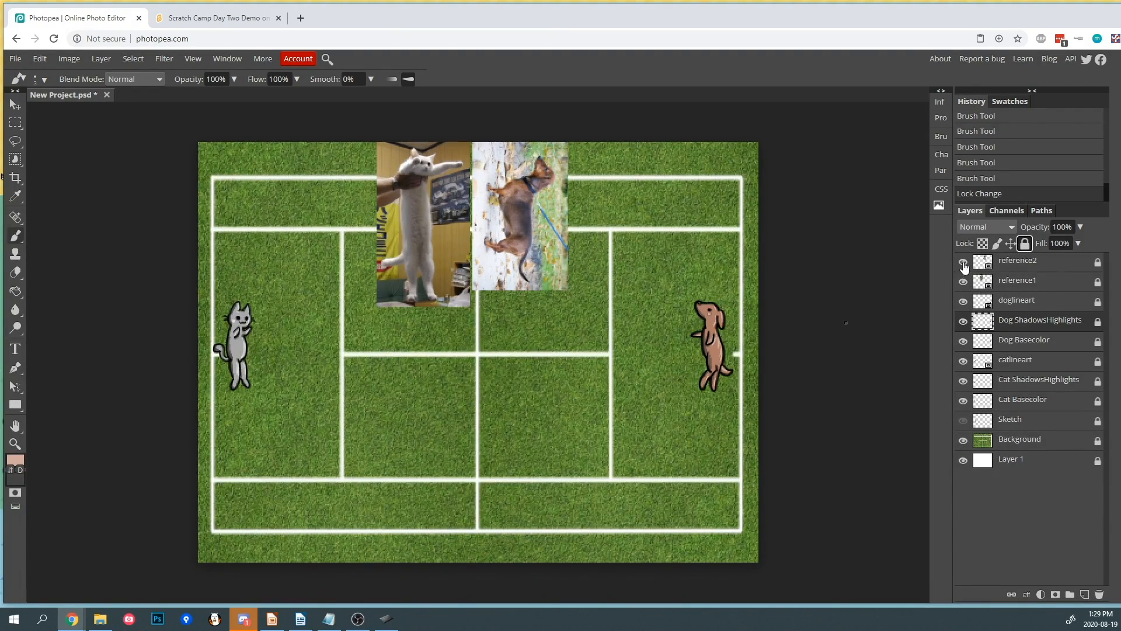
{"action": "left_click", "coordinate": [963, 263]}
{"action": "left_click", "coordinate": [963, 283]}
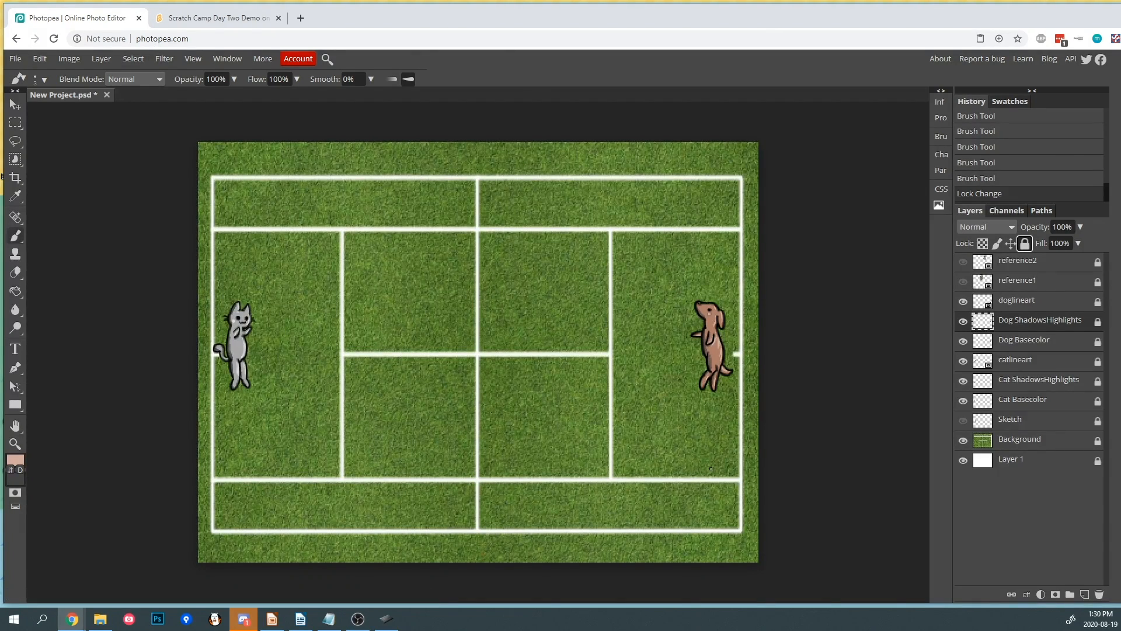
- Add a new layer and name it Ball
{"action": "left_click", "coordinate": [1085, 595]}
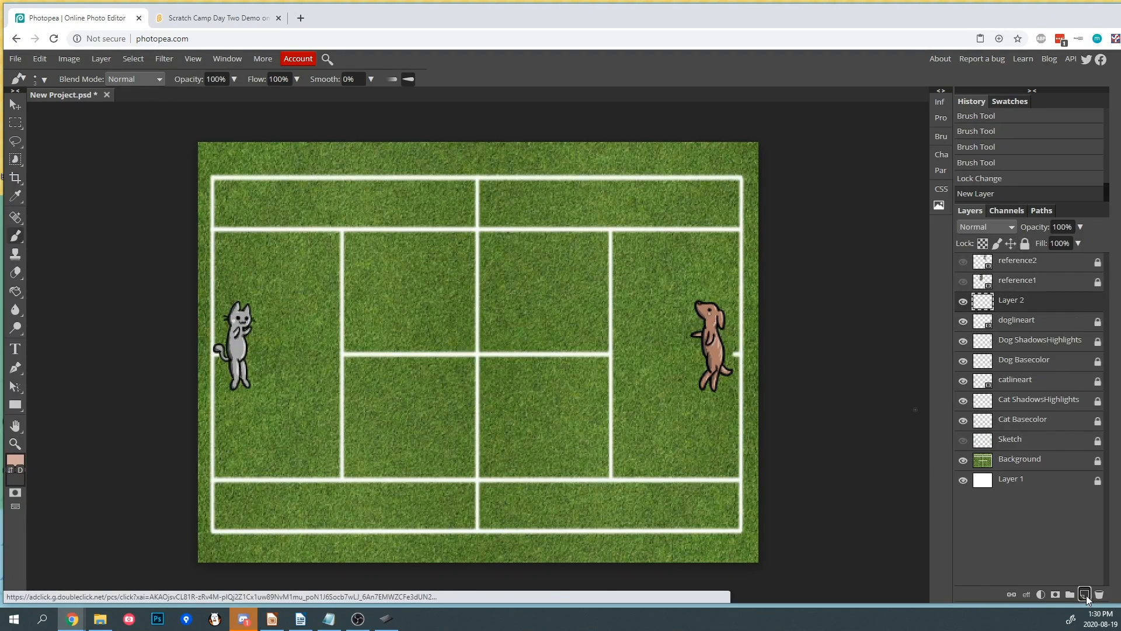
{"action": "double_click", "coordinate": [1021, 301]}
{"action": "type", "text": "Bal"}
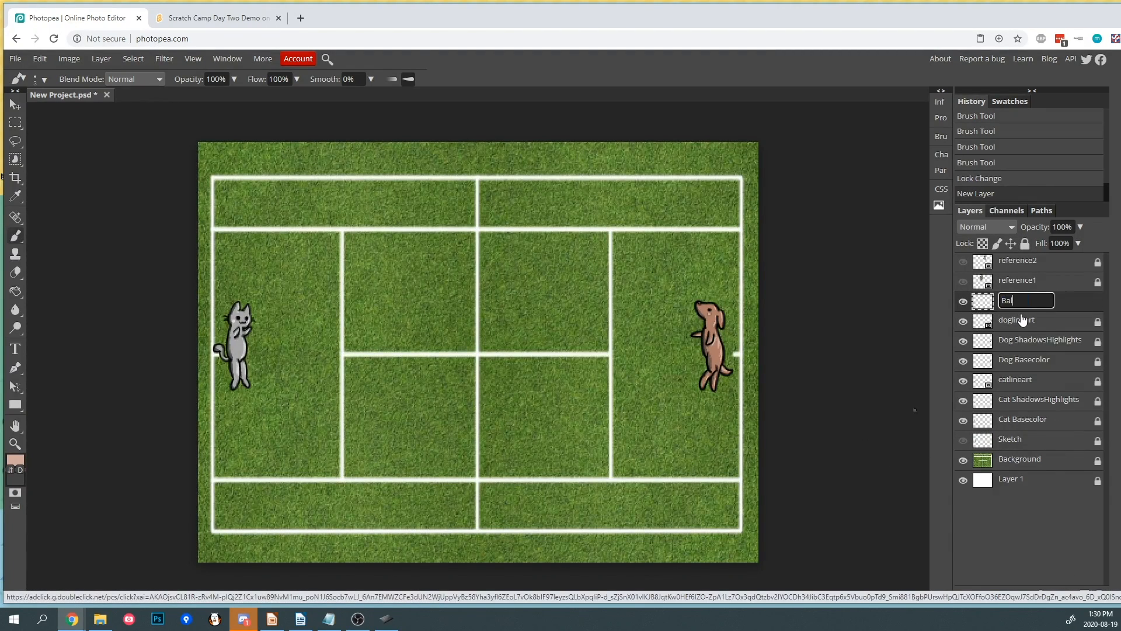
{"action": "type", "text": "l"}
{"action": "key", "text": "Return"}
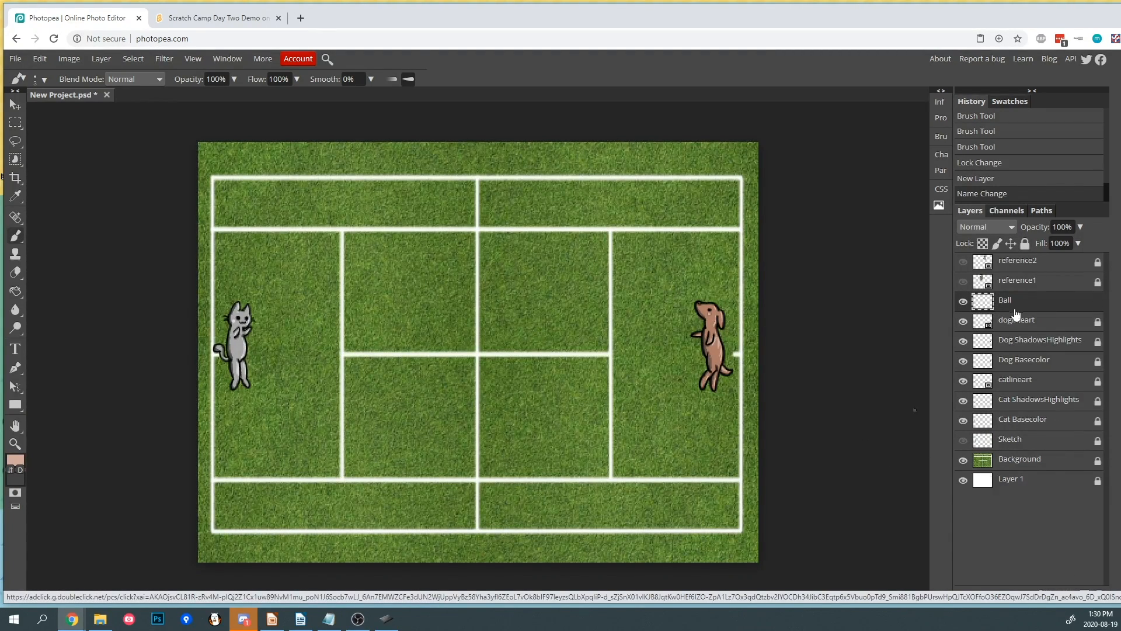
- Draw a small circle with the Ellipse tool near the court's center and give it a gradient fill
{"action": "right_click", "coordinate": [16, 405]}
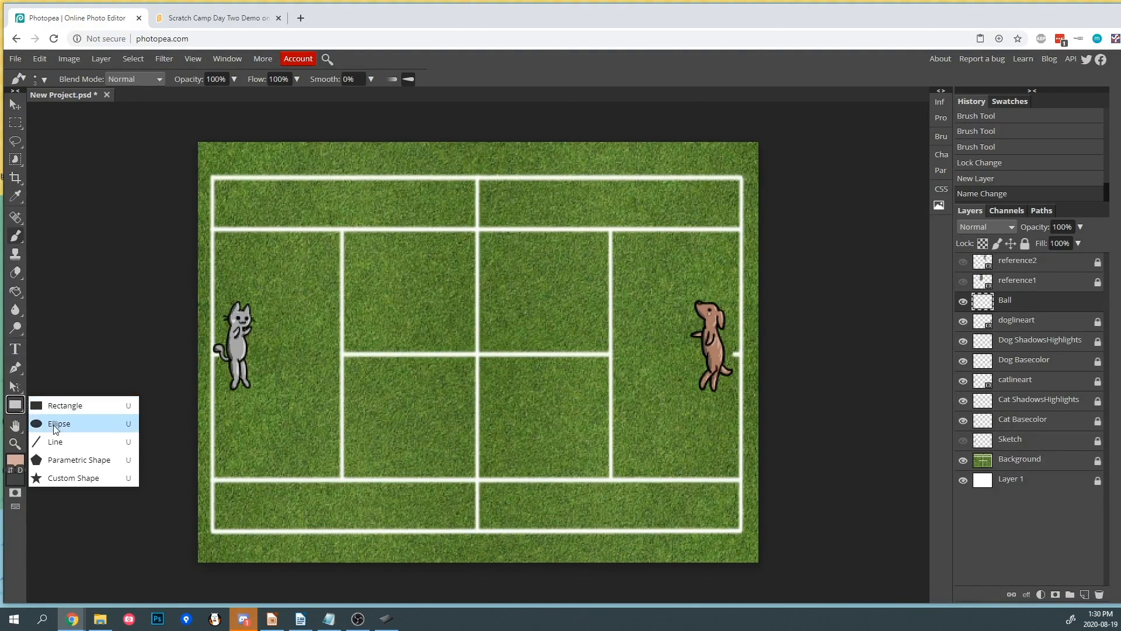
{"action": "left_click", "coordinate": [69, 421]}
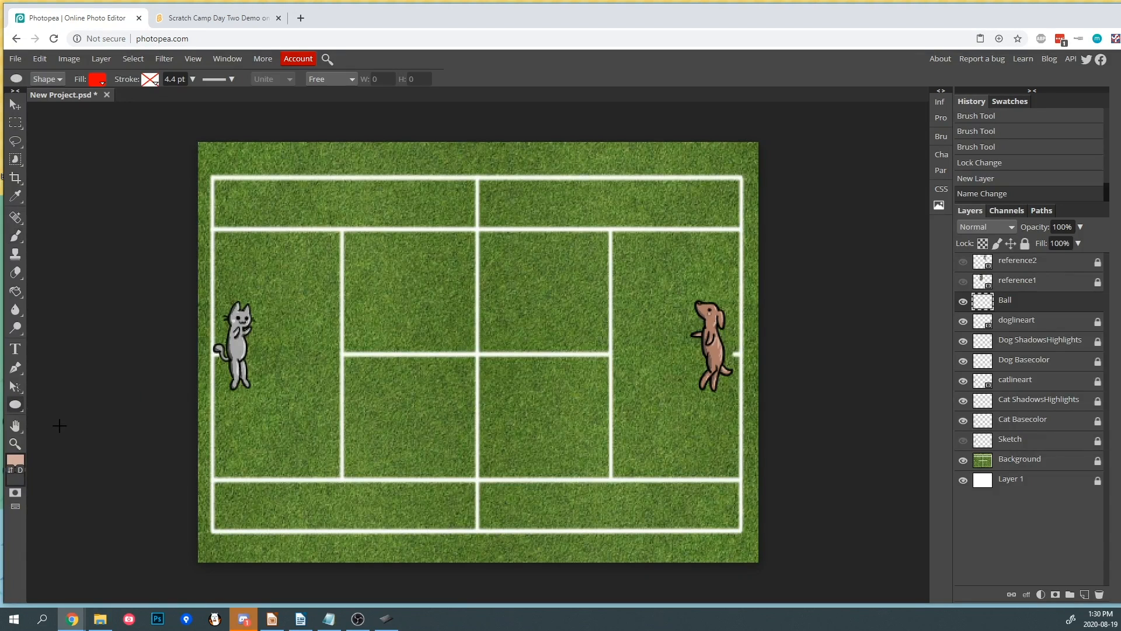
{"action": "left_click_drag", "start_coordinate": [451, 323], "coordinate": [475, 350]}
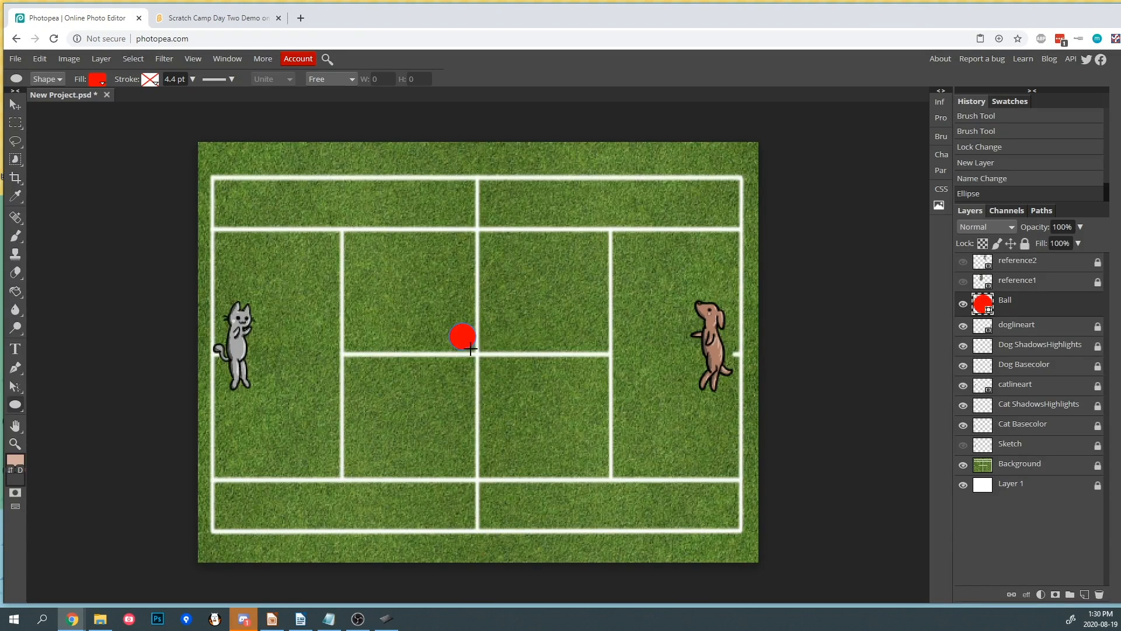
{"action": "left_click", "coordinate": [99, 80]}
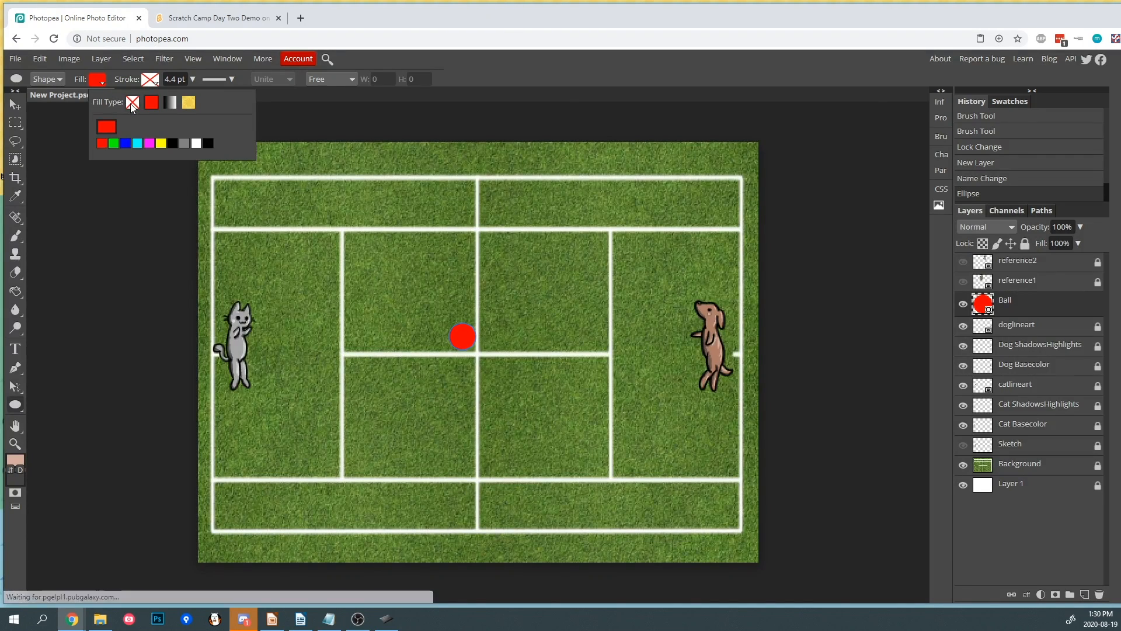
{"action": "left_click", "coordinate": [170, 104]}
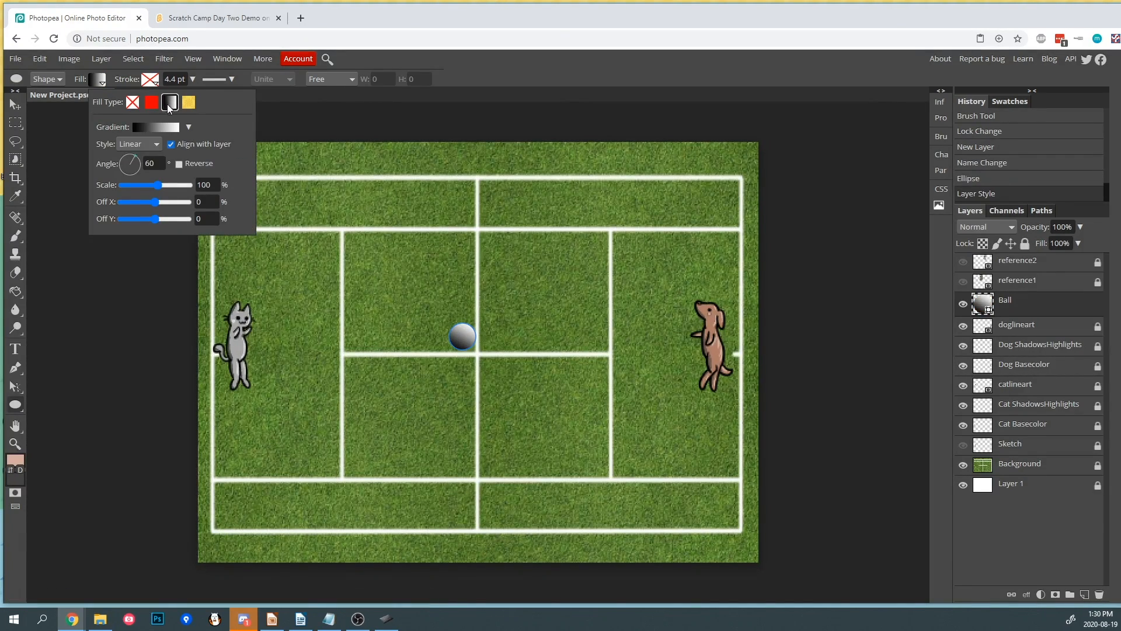
- Move the ball onto the center line intersection of the court
{"action": "left_click", "coordinate": [130, 301]}
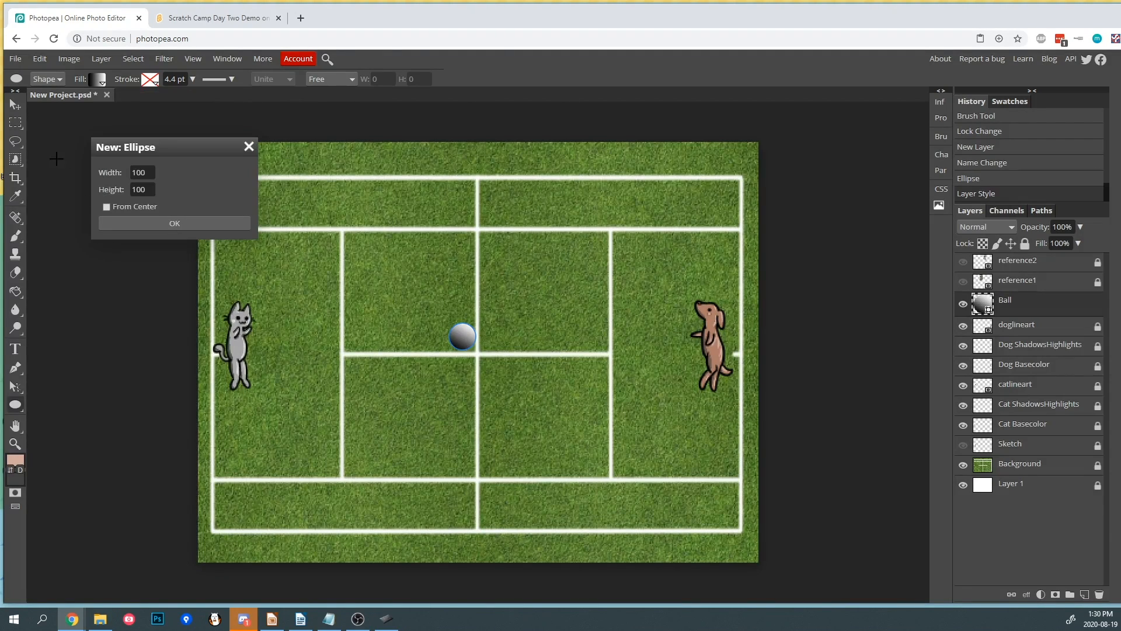
{"action": "left_click", "coordinate": [16, 107]}
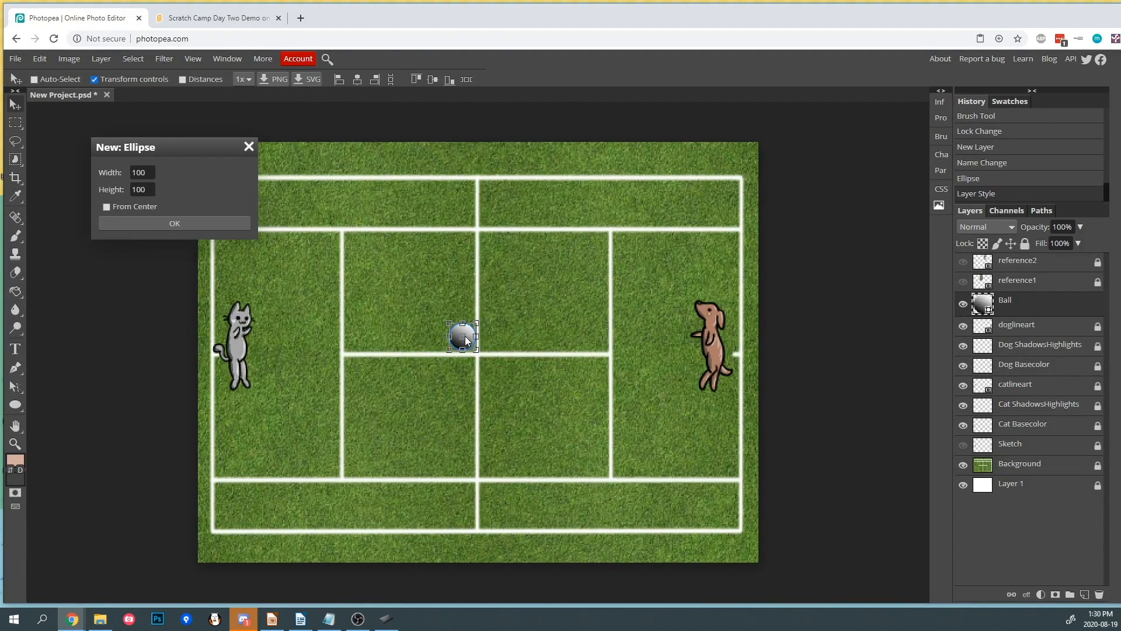
{"action": "left_click_drag", "start_coordinate": [470, 333], "coordinate": [484, 349]}
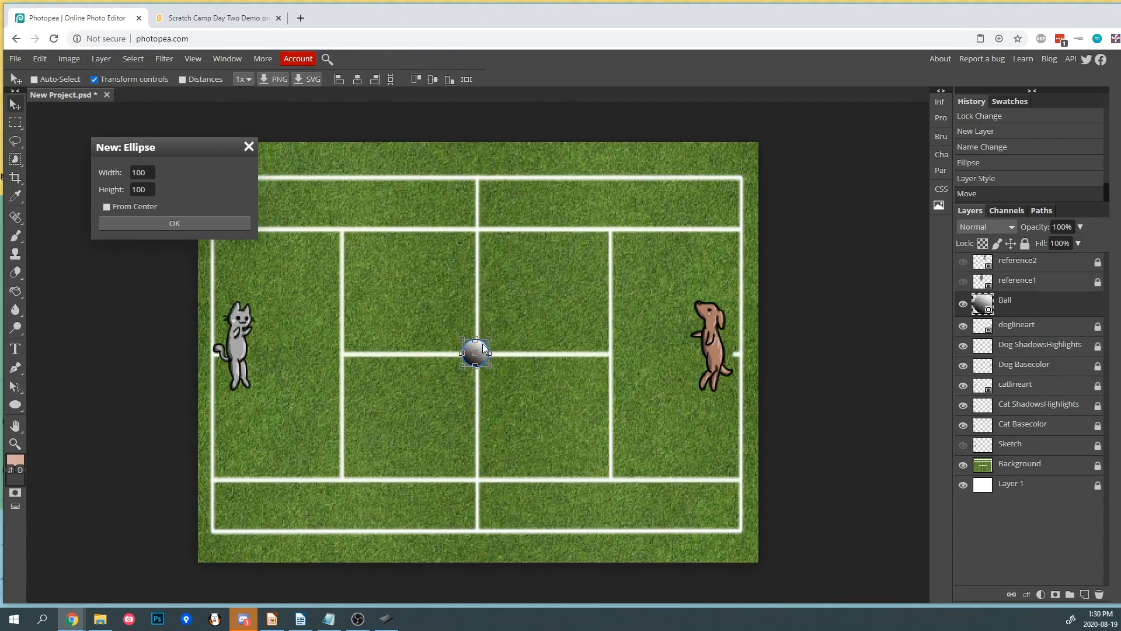
{"action": "key", "text": "Return"}
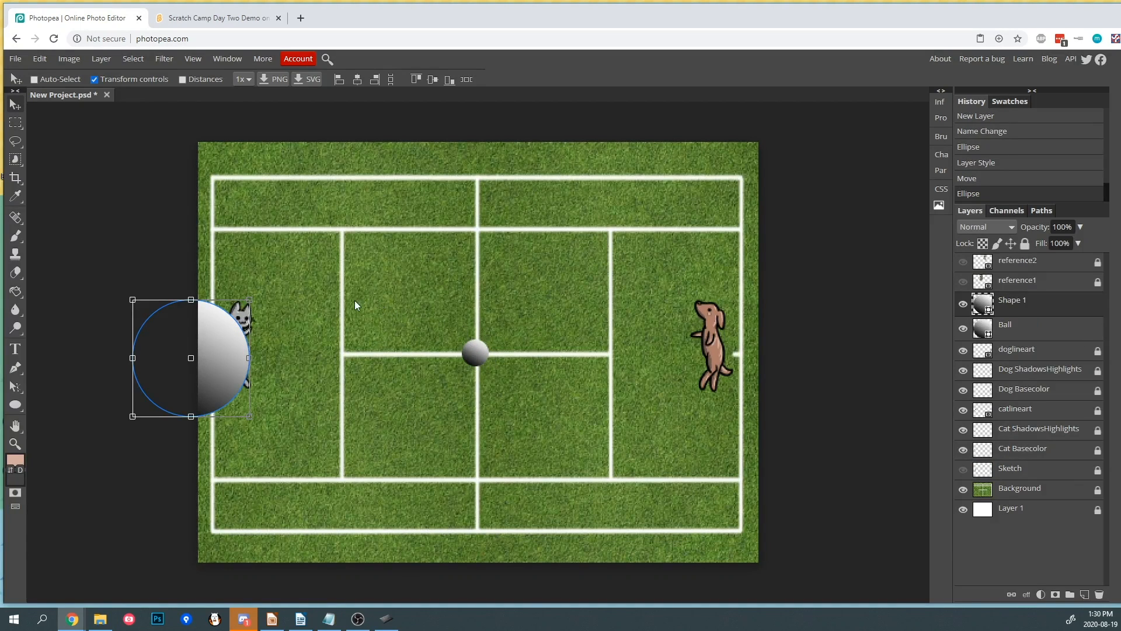
{"action": "left_click_drag", "start_coordinate": [210, 326], "coordinate": [405, 225]}
{"action": "key", "text": "Delete"}
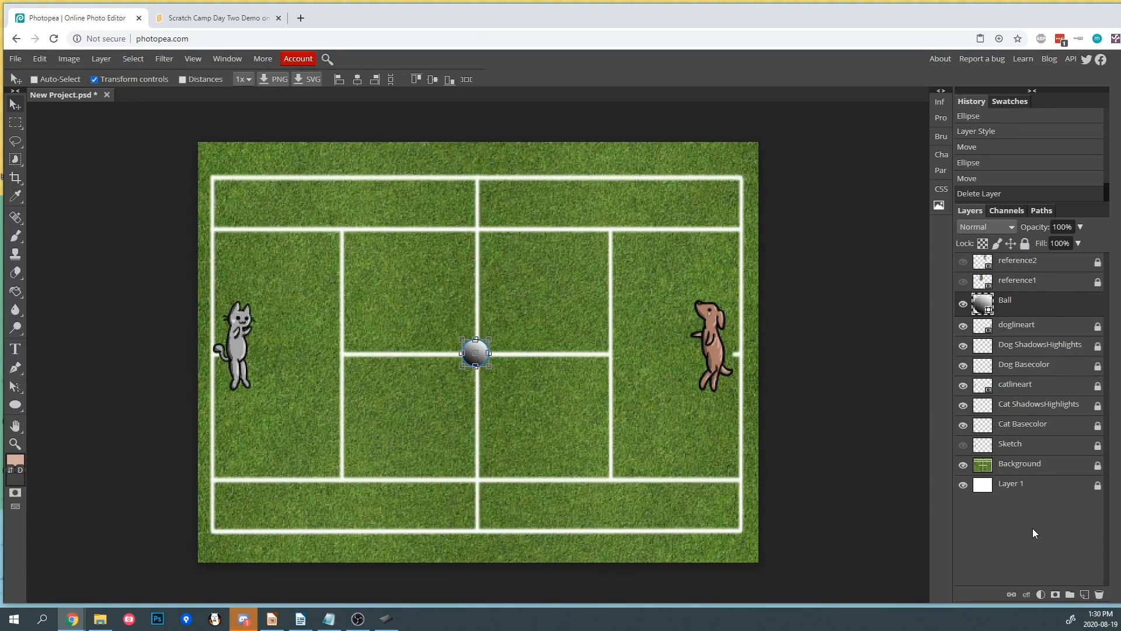
- Add a new layer and name it GoalLeft
{"action": "left_click", "coordinate": [1084, 594]}
{"action": "double_click", "coordinate": [1015, 300]}
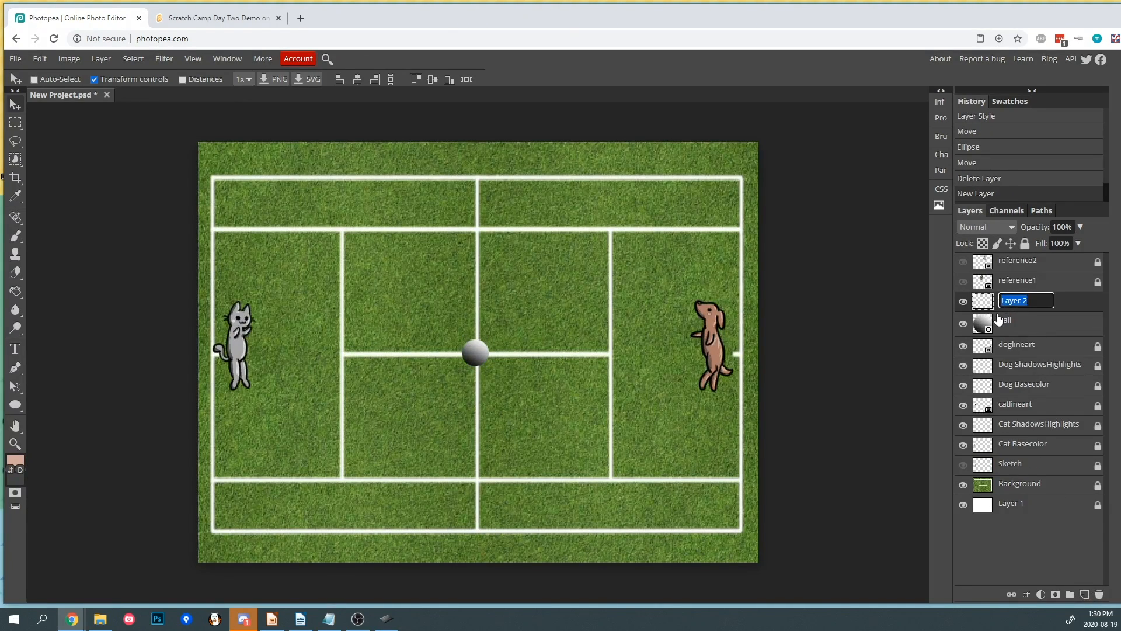
{"action": "type", "text": "GoalLeft"}
{"action": "key", "text": "Return"}
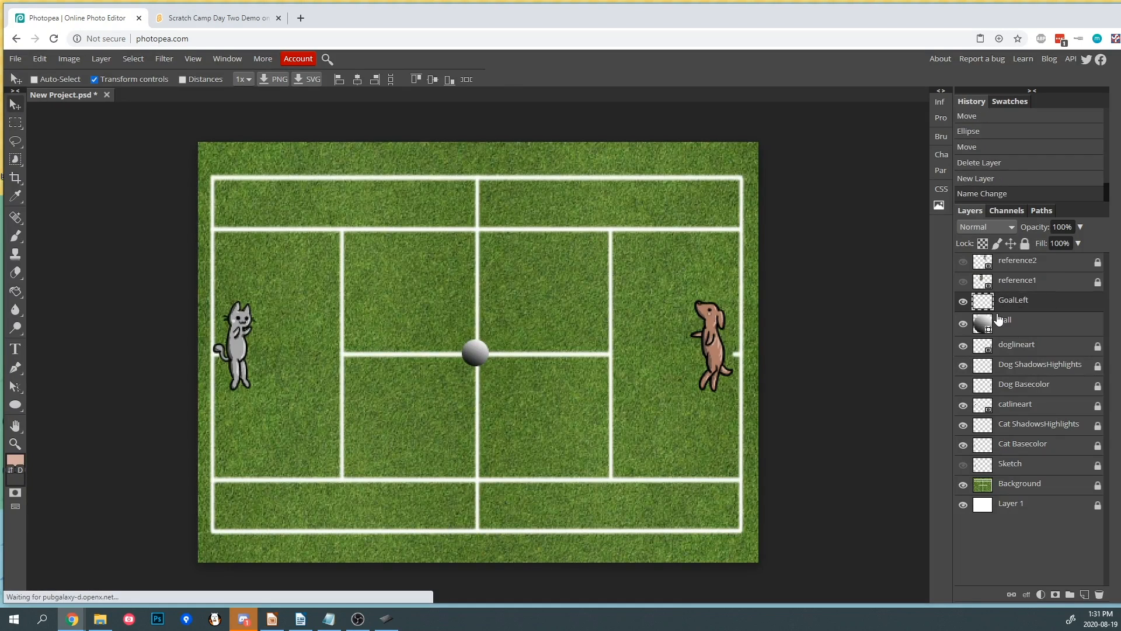
- Add another new layer named GoalRight and lock the Ball layer
{"action": "left_click", "coordinate": [1084, 592]}
{"action": "double_click", "coordinate": [1013, 299]}
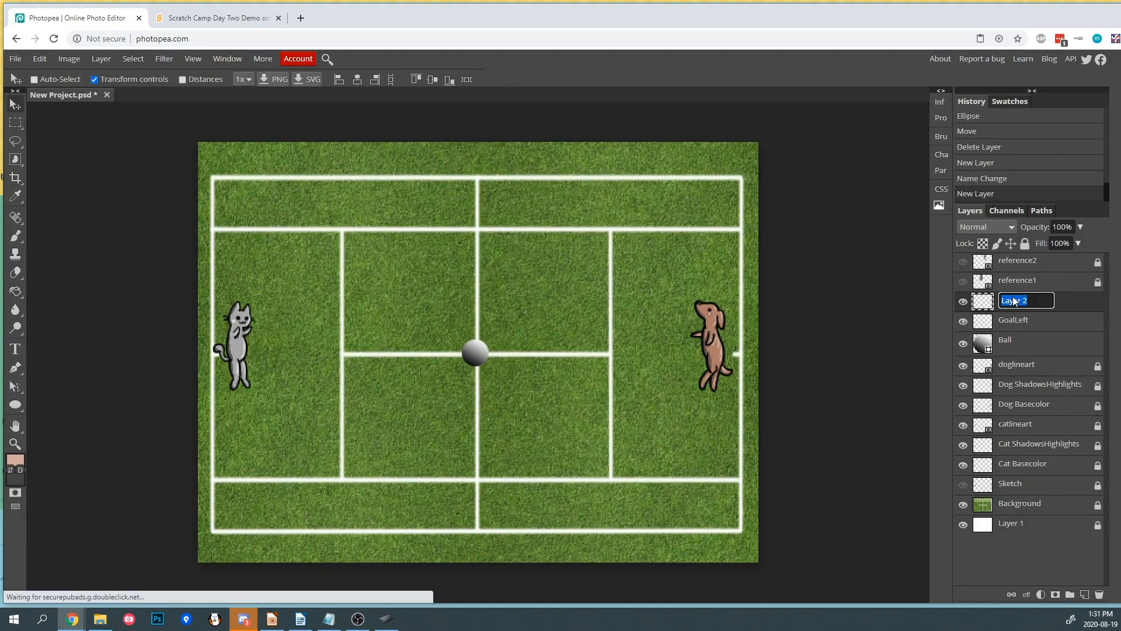
{"action": "type", "text": "GoalRight"}
{"action": "key", "text": "Return"}
{"action": "left_click", "coordinate": [1029, 349]}
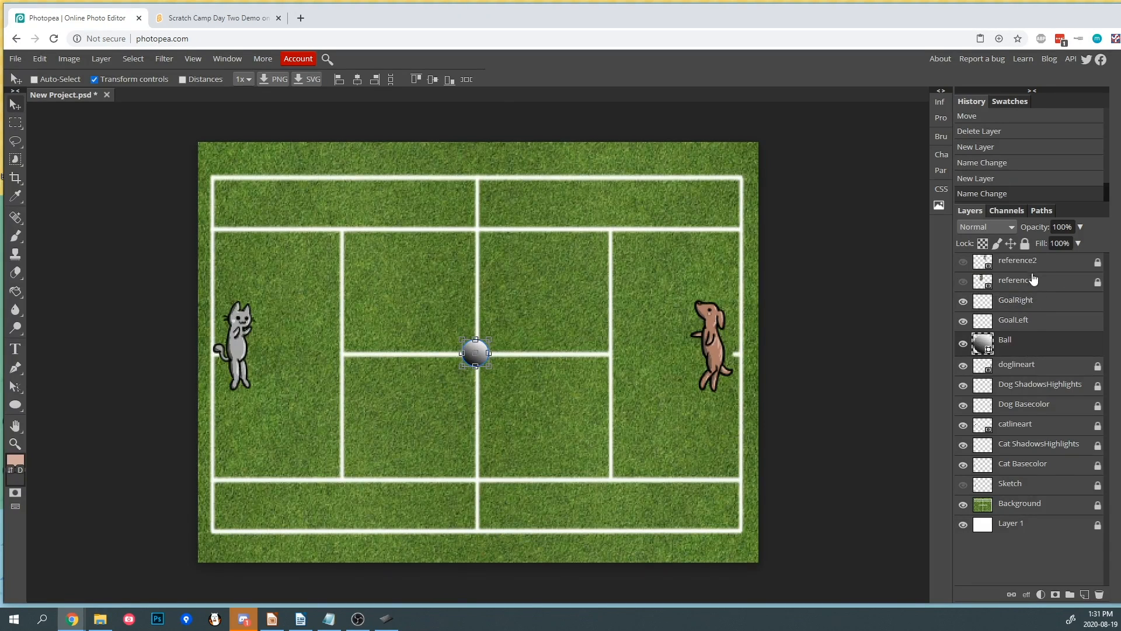
{"action": "left_click", "coordinate": [1025, 243]}
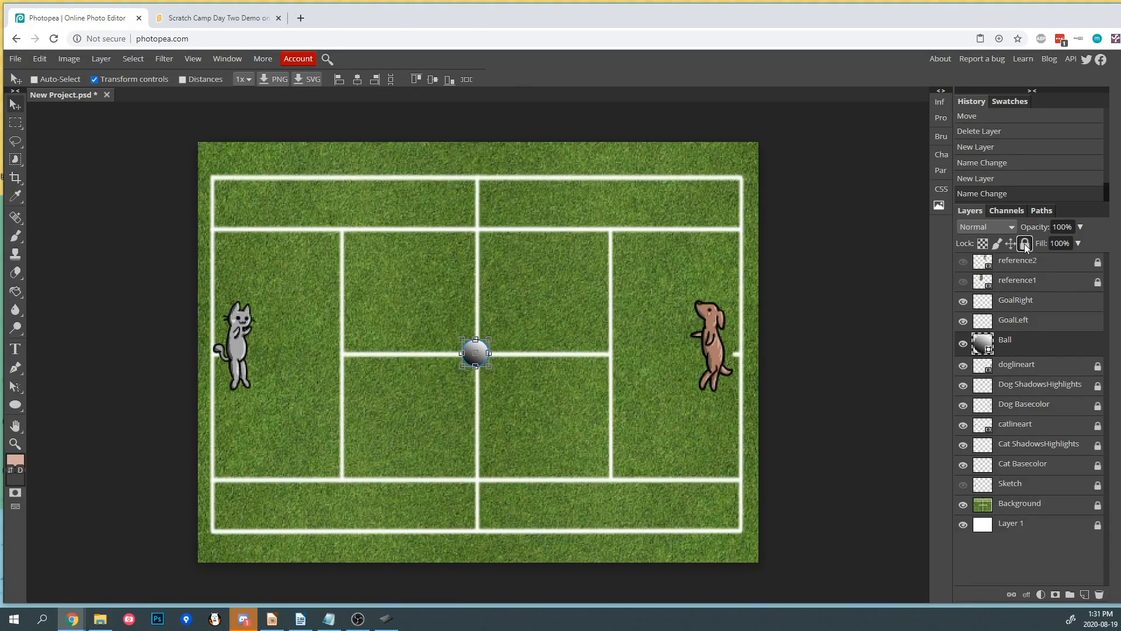
- Paint an orange ff4800 vertical line along the court's left edge on the GoalLeft layer
{"action": "left_click", "coordinate": [1028, 323]}
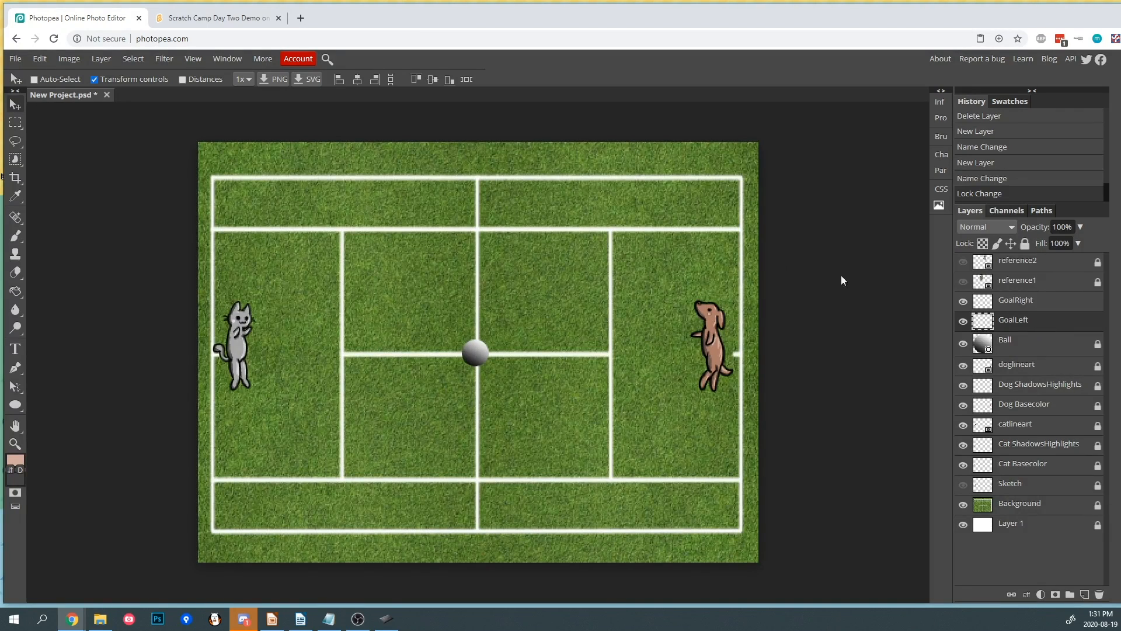
{"action": "left_click", "coordinate": [16, 236]}
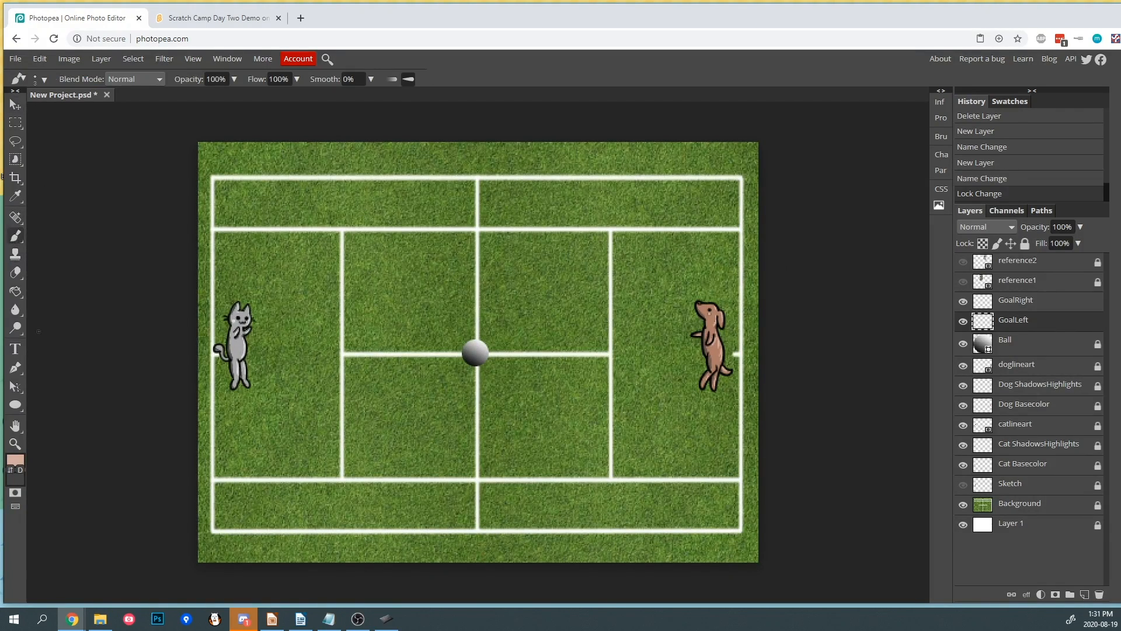
{"action": "left_click", "coordinate": [16, 465]}
{"action": "left_click", "coordinate": [230, 187]}
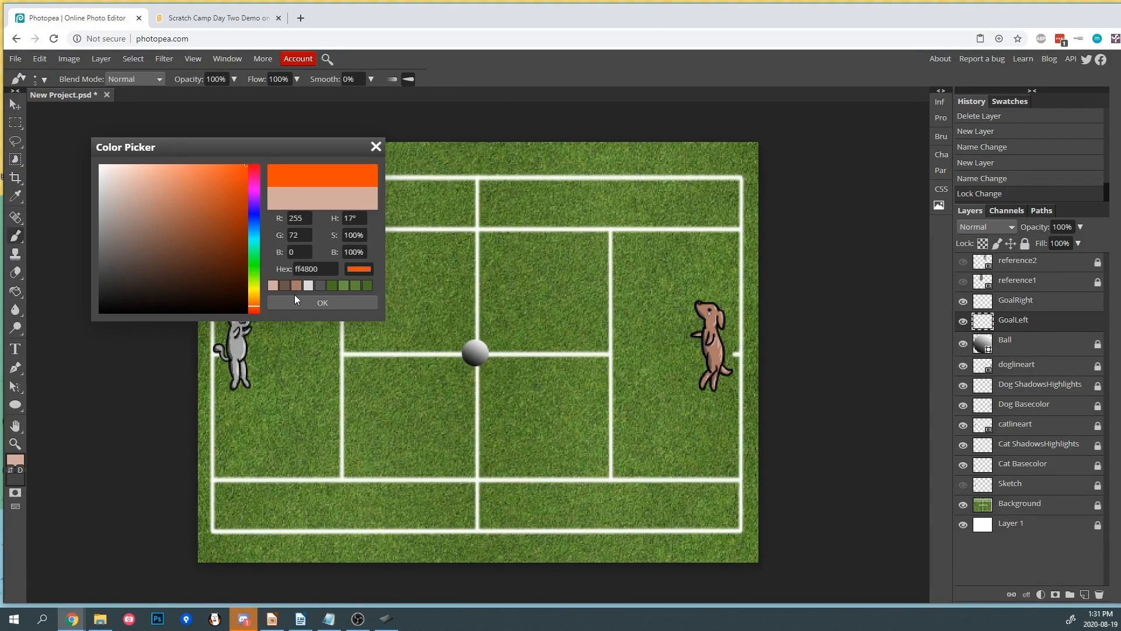
{"action": "left_click", "coordinate": [356, 303]}
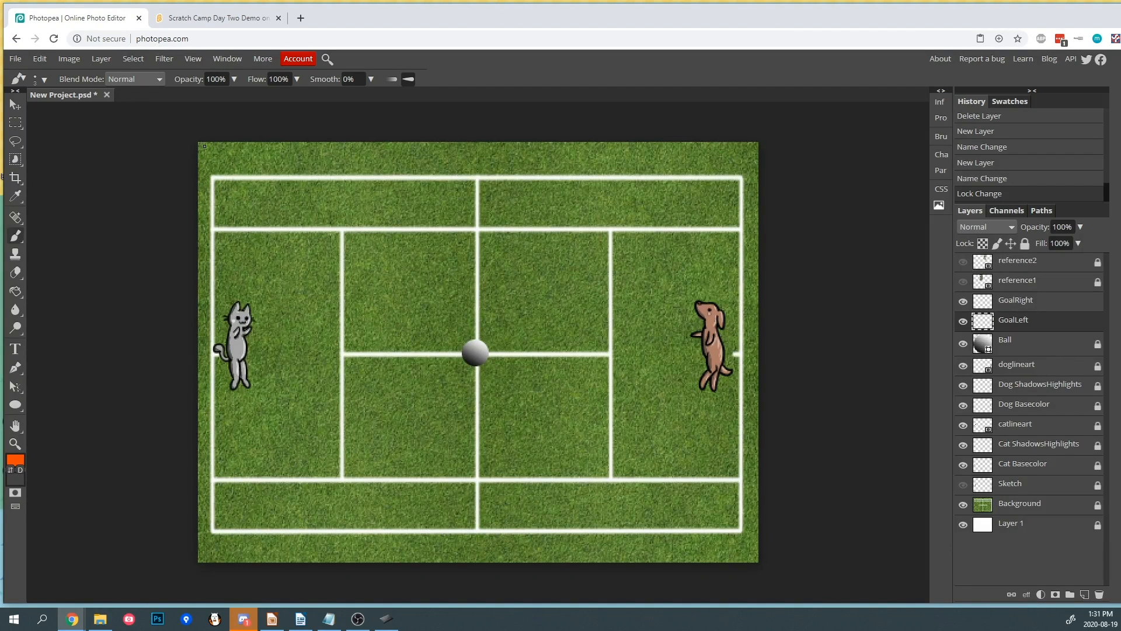
{"action": "left_click_drag", "start_coordinate": [205, 150], "coordinate": [204, 552]}
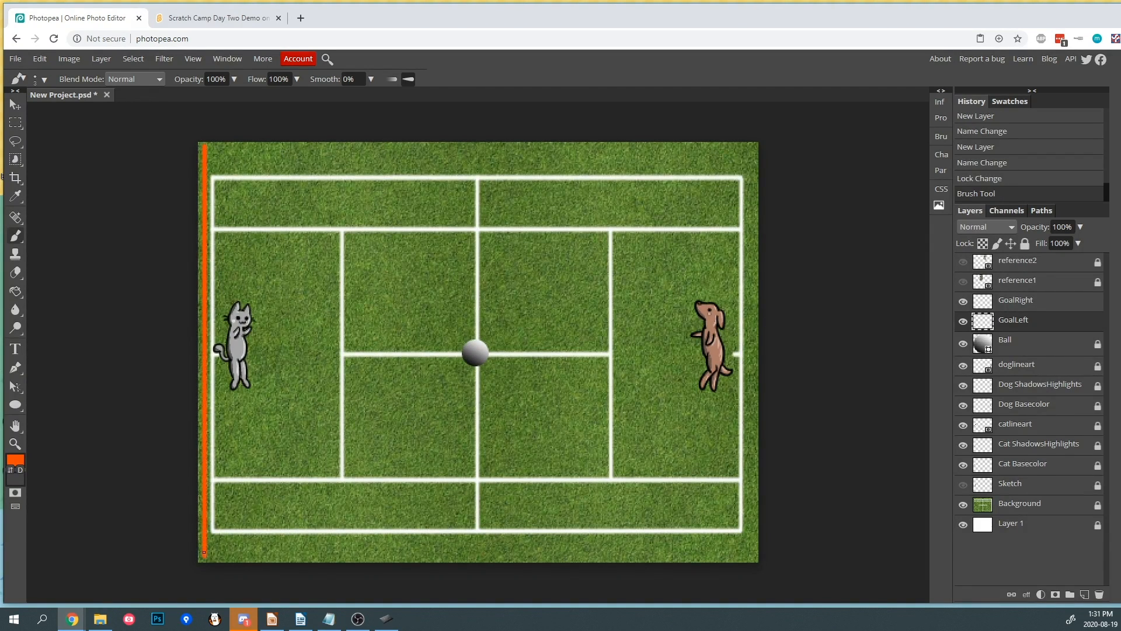
- Paint a blue 0017ff vertical line along the court's right edge on the GoalRight layer
{"action": "left_click", "coordinate": [1032, 305]}
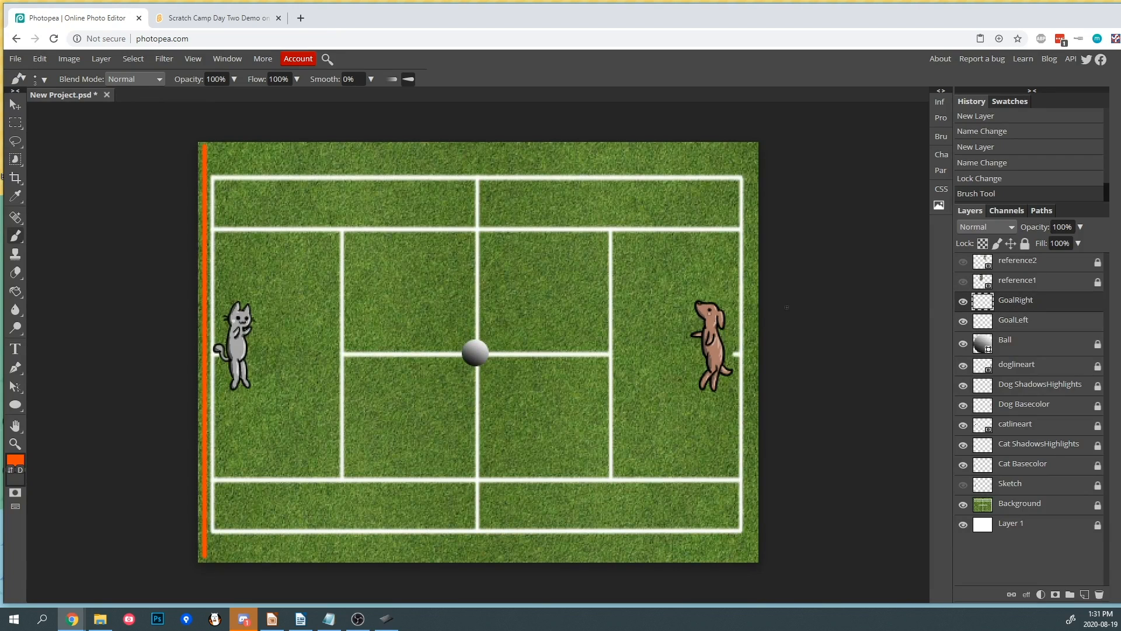
{"action": "left_click", "coordinate": [16, 459]}
{"action": "left_click", "coordinate": [253, 216]}
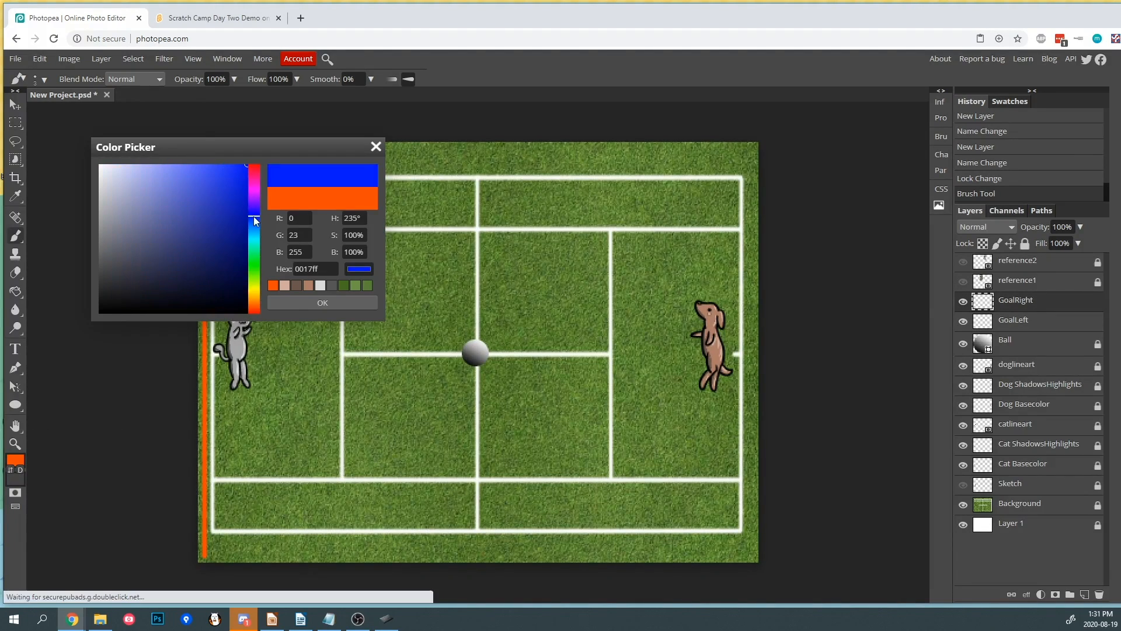
{"action": "left_click", "coordinate": [298, 306]}
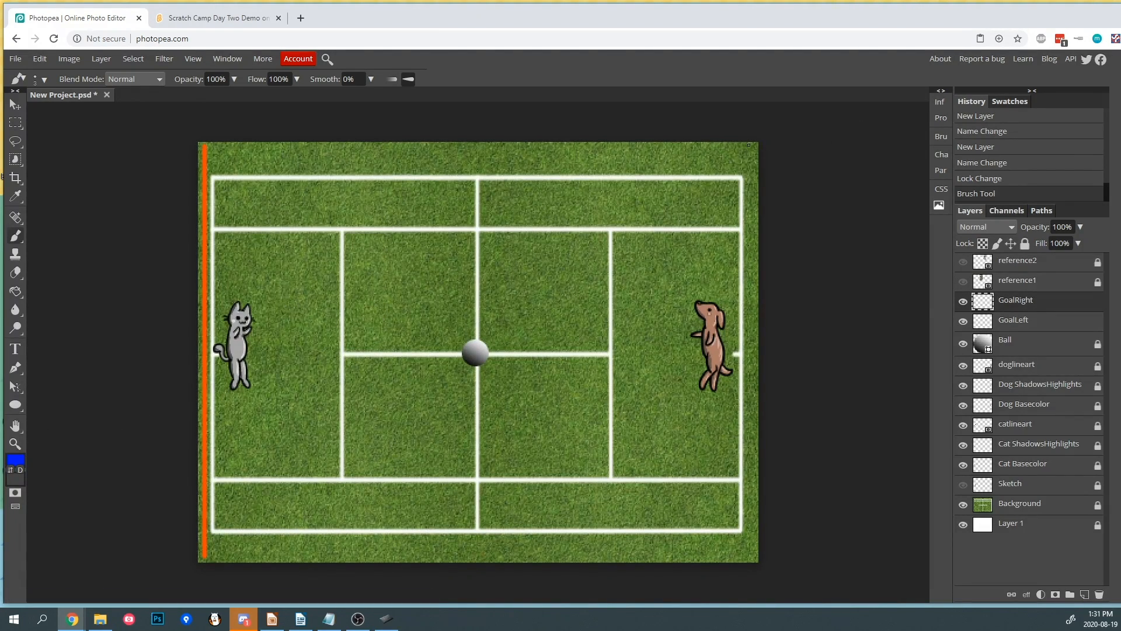
{"action": "mouse_move", "coordinate": [754, 145]}
{"action": "left_mouse_down"}
{"action": "mouse_move", "coordinate": [754, 555]}
{"action": "mouse_move", "coordinate": [768, 554]}
{"action": "left_mouse_up"}
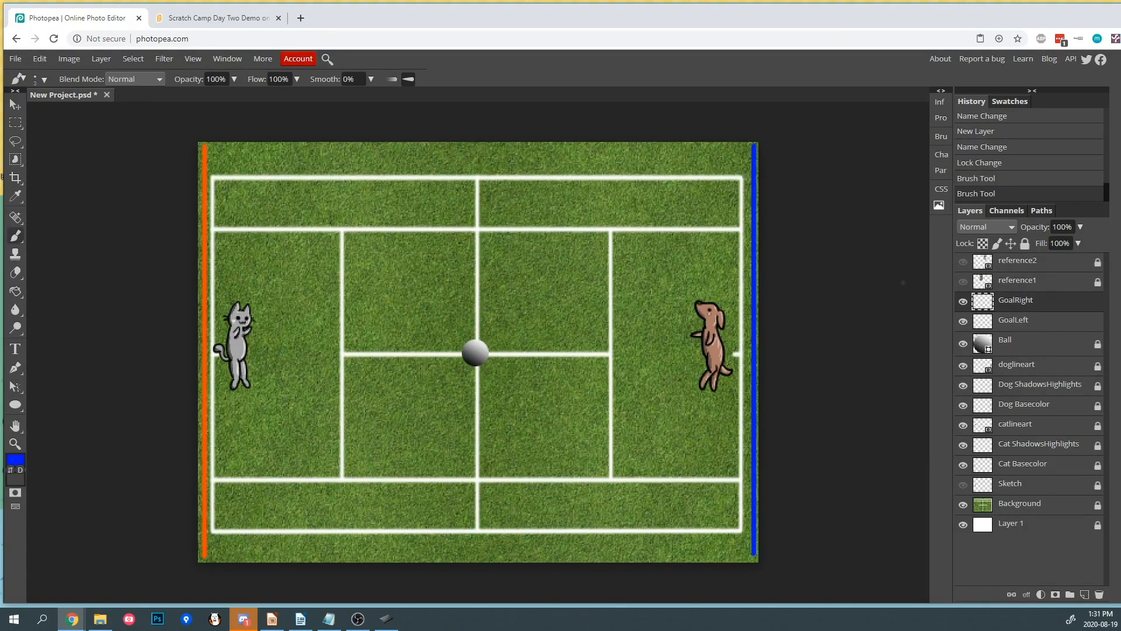
- Lock the GoalRight and GoalLeft layers
{"action": "left_click", "coordinate": [16, 107]}
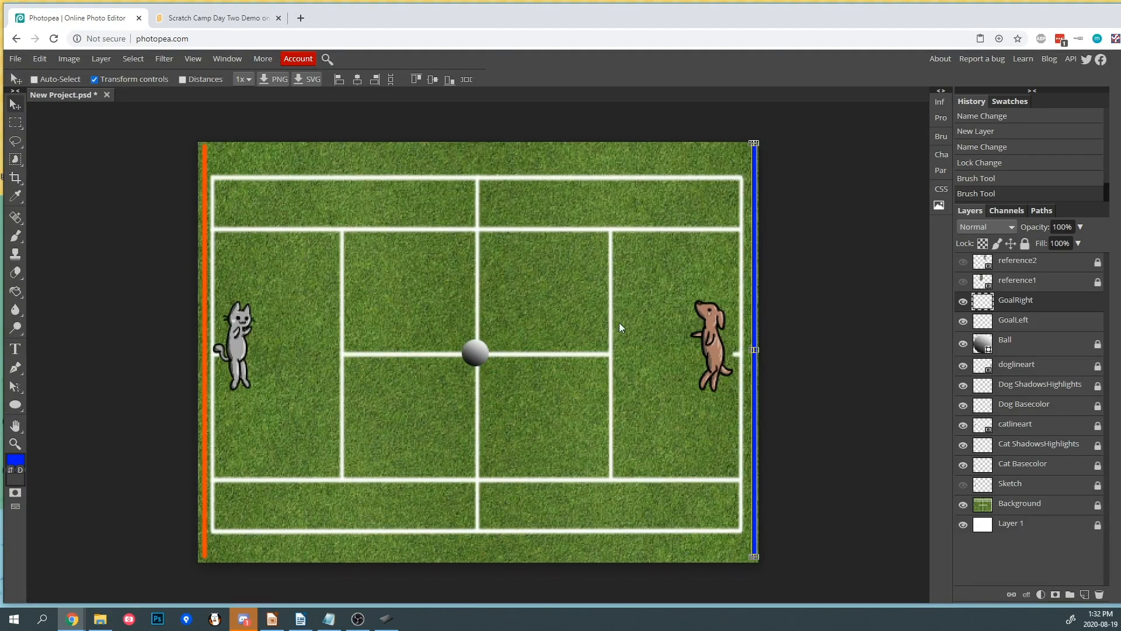
{"action": "left_click", "coordinate": [1025, 242]}
{"action": "left_click", "coordinate": [1019, 320]}
{"action": "left_click", "coordinate": [1025, 243]}
- Unlock the doglineart layer and try moving the dog toward the court's center, undoing the move
{"action": "left_click", "coordinate": [976, 362]}
{"action": "left_click", "coordinate": [714, 337]}
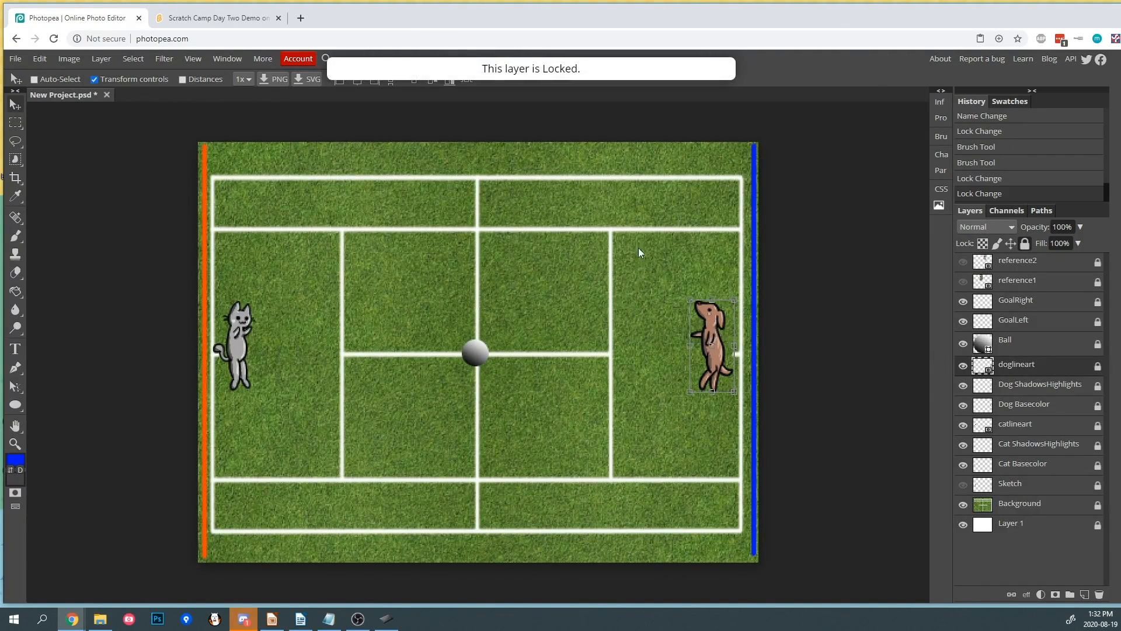
{"action": "left_click", "coordinate": [1098, 366]}
{"action": "left_click_drag", "start_coordinate": [696, 310], "coordinate": [559, 243]}
{"action": "key", "text": "ctrl+z"}
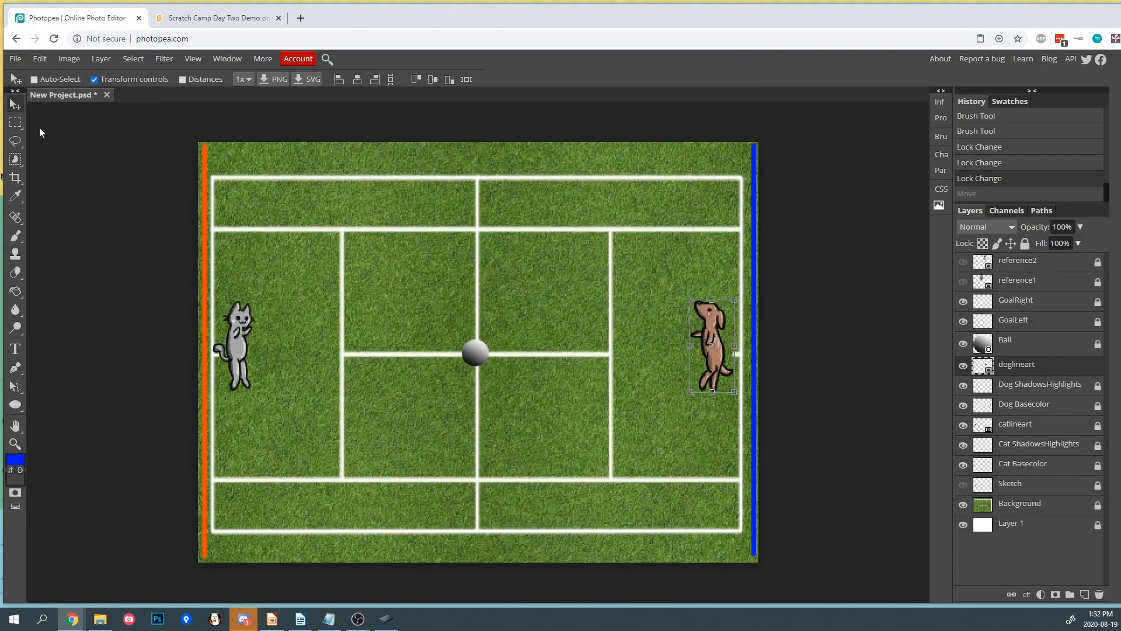
- Make a rectangular selection around the court's center and lock the Background layer
{"action": "left_click", "coordinate": [15, 123]}
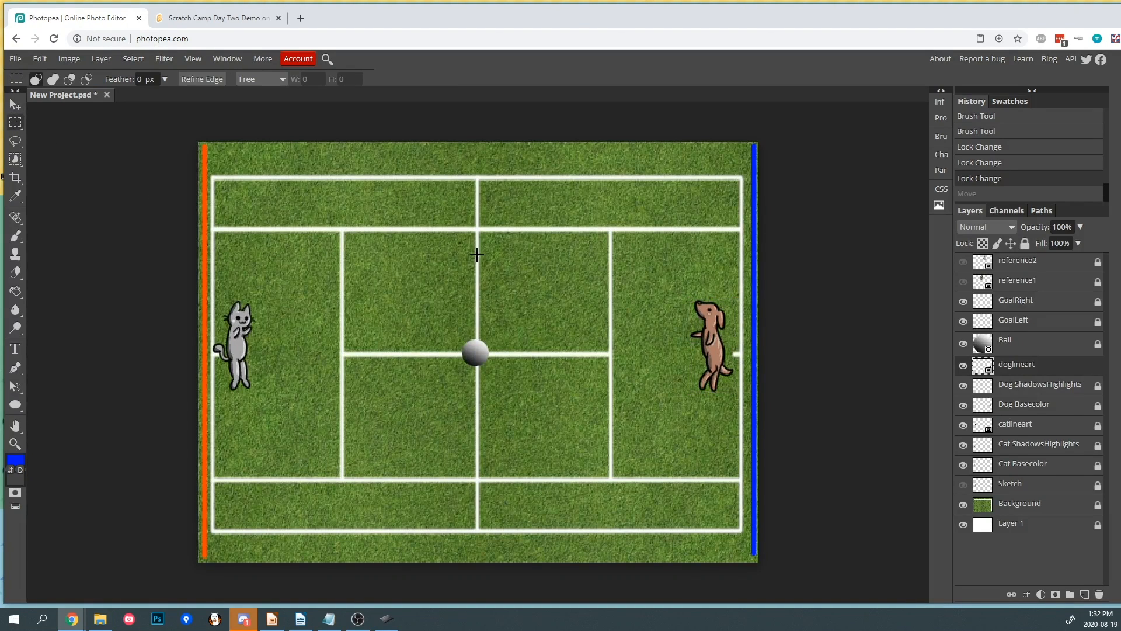
{"action": "left_click_drag", "start_coordinate": [427, 310], "coordinate": [601, 446]}
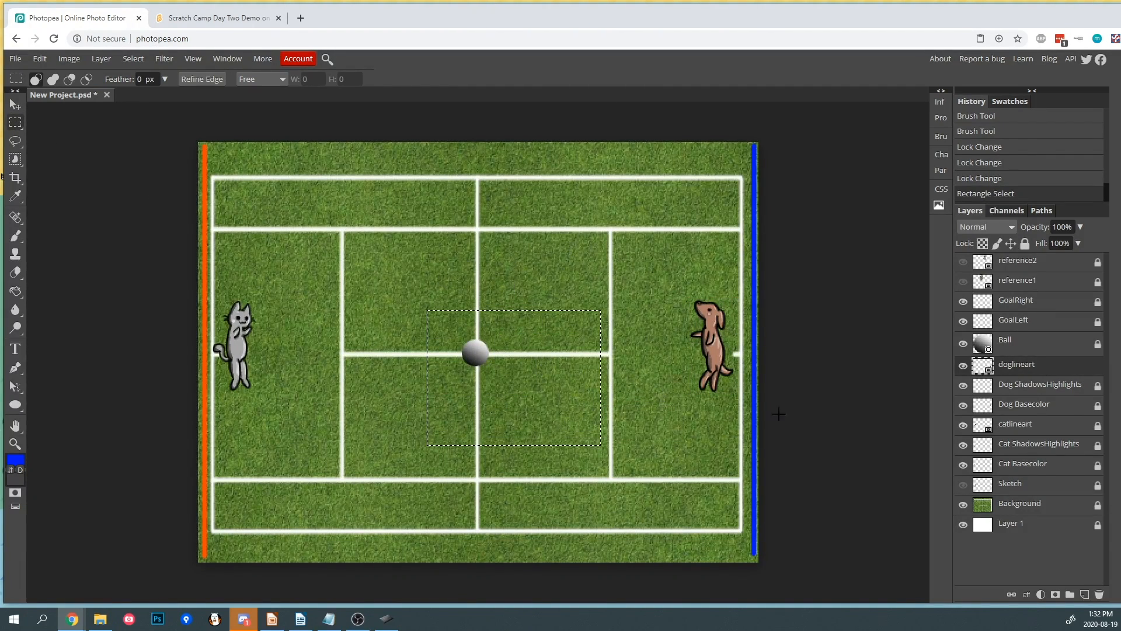
{"action": "left_click", "coordinate": [1040, 507]}
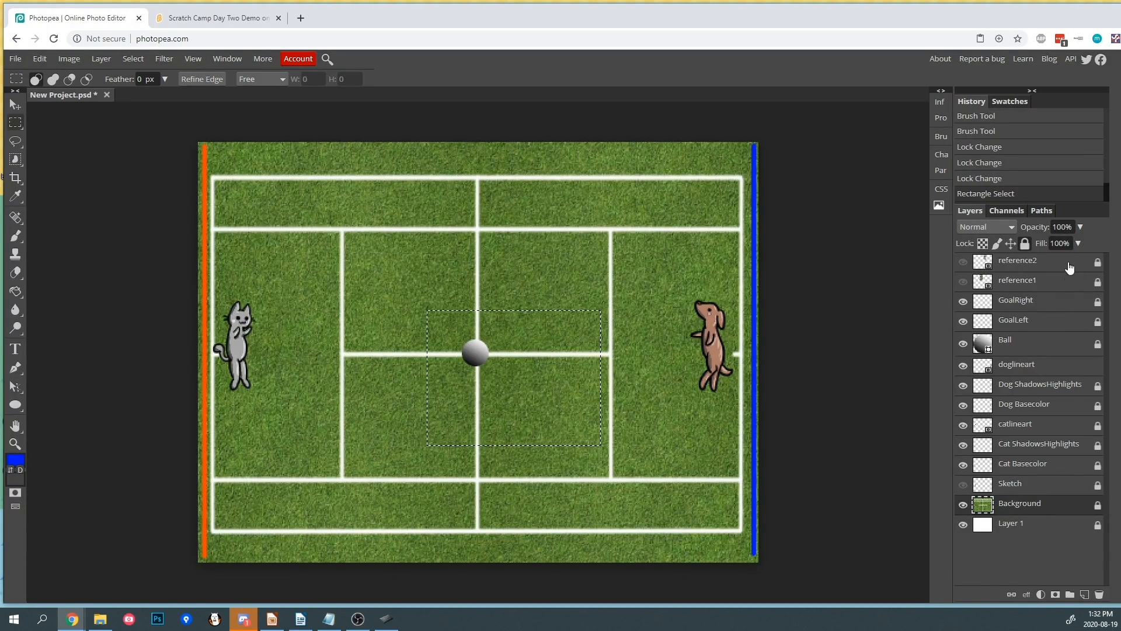
{"action": "left_click", "coordinate": [1026, 244]}
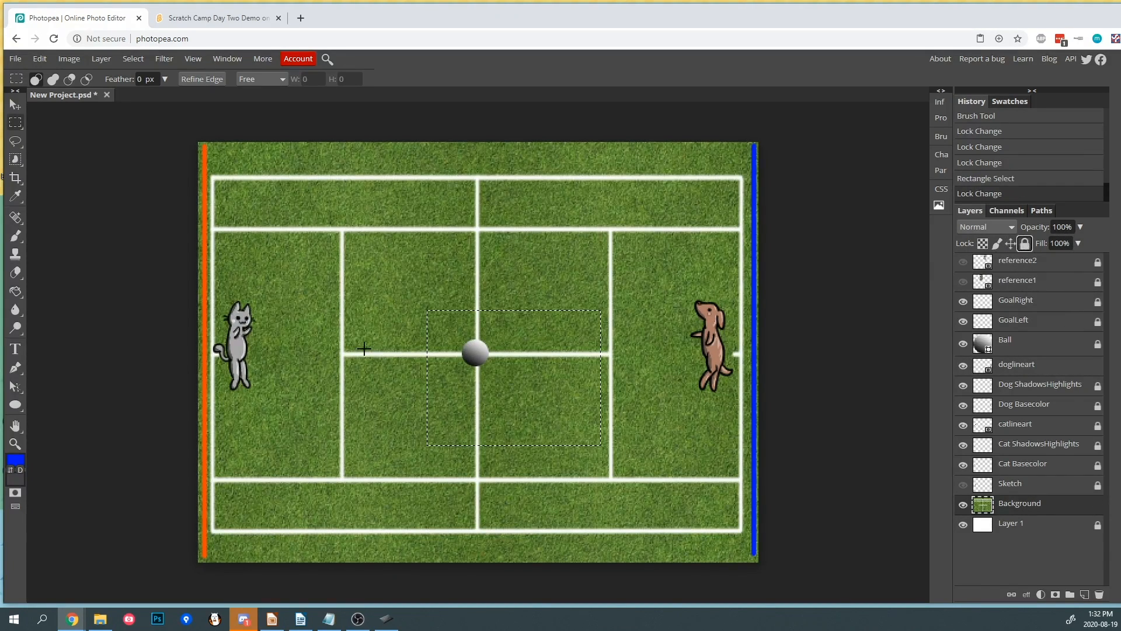
- Try painting brush strokes across the selection on the Background layer and undo them
{"action": "left_click", "coordinate": [15, 237]}
{"action": "mouse_move", "coordinate": [428, 357]}
{"action": "left_mouse_down"}
{"action": "mouse_move", "coordinate": [523, 313]}
{"action": "mouse_move", "coordinate": [467, 438]}
{"action": "mouse_move", "coordinate": [600, 337]}
{"action": "left_mouse_up"}
{"action": "mouse_move", "coordinate": [672, 266]}
{"action": "left_mouse_down"}
{"action": "mouse_move", "coordinate": [589, 403]}
{"action": "mouse_move", "coordinate": [461, 408]}
{"action": "mouse_move", "coordinate": [549, 432]}
{"action": "mouse_move", "coordinate": [508, 389]}
{"action": "mouse_move", "coordinate": [438, 357]}
{"action": "mouse_move", "coordinate": [479, 387]}
{"action": "mouse_move", "coordinate": [592, 327]}
{"action": "mouse_move", "coordinate": [551, 332]}
{"action": "left_mouse_up"}
{"action": "key", "text": "ctrl+z"}
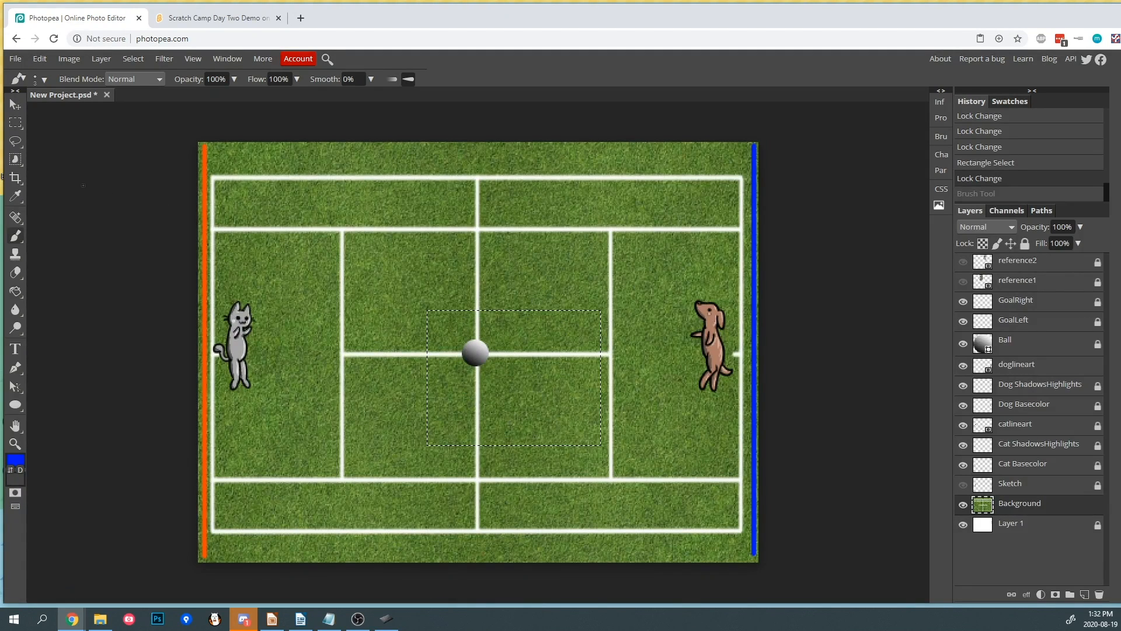
- Draw a freehand lasso selection around the center of the court
{"action": "left_click", "coordinate": [16, 141]}
{"action": "left_click", "coordinate": [314, 250]}
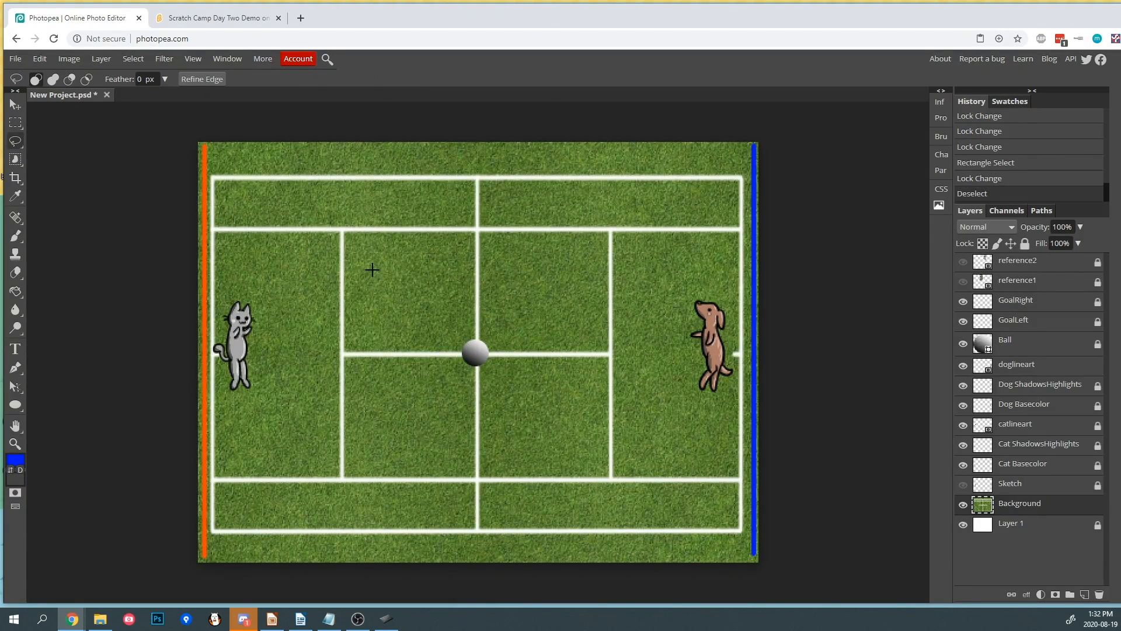
{"action": "mouse_move", "coordinate": [355, 298]}
{"action": "left_mouse_down"}
{"action": "mouse_move", "coordinate": [391, 248]}
{"action": "mouse_move", "coordinate": [413, 284]}
{"action": "mouse_move", "coordinate": [446, 255]}
{"action": "mouse_move", "coordinate": [474, 277]}
{"action": "mouse_move", "coordinate": [561, 257]}
{"action": "mouse_move", "coordinate": [615, 326]}
{"action": "mouse_move", "coordinate": [574, 354]}
{"action": "mouse_move", "coordinate": [582, 413]}
{"action": "mouse_move", "coordinate": [508, 392]}
{"action": "mouse_move", "coordinate": [465, 430]}
{"action": "mouse_move", "coordinate": [393, 441]}
{"action": "mouse_move", "coordinate": [379, 382]}
{"action": "mouse_move", "coordinate": [284, 351]}
{"action": "mouse_move", "coordinate": [303, 301]}
{"action": "mouse_move", "coordinate": [358, 296]}
{"action": "mouse_move", "coordinate": [412, 294]}
{"action": "mouse_move", "coordinate": [413, 340]}
{"action": "mouse_move", "coordinate": [365, 258]}
{"action": "mouse_move", "coordinate": [413, 360]}
{"action": "mouse_move", "coordinate": [637, 332]}
{"action": "mouse_move", "coordinate": [640, 417]}
{"action": "mouse_move", "coordinate": [324, 345]}
{"action": "mouse_move", "coordinate": [394, 324]}
{"action": "mouse_move", "coordinate": [589, 310]}
{"action": "mouse_move", "coordinate": [506, 353]}
{"action": "mouse_move", "coordinate": [516, 333]}
{"action": "left_mouse_up"}
- Try brushing blue strokes inside the lasso selection and undo them
{"action": "left_click", "coordinate": [17, 237]}
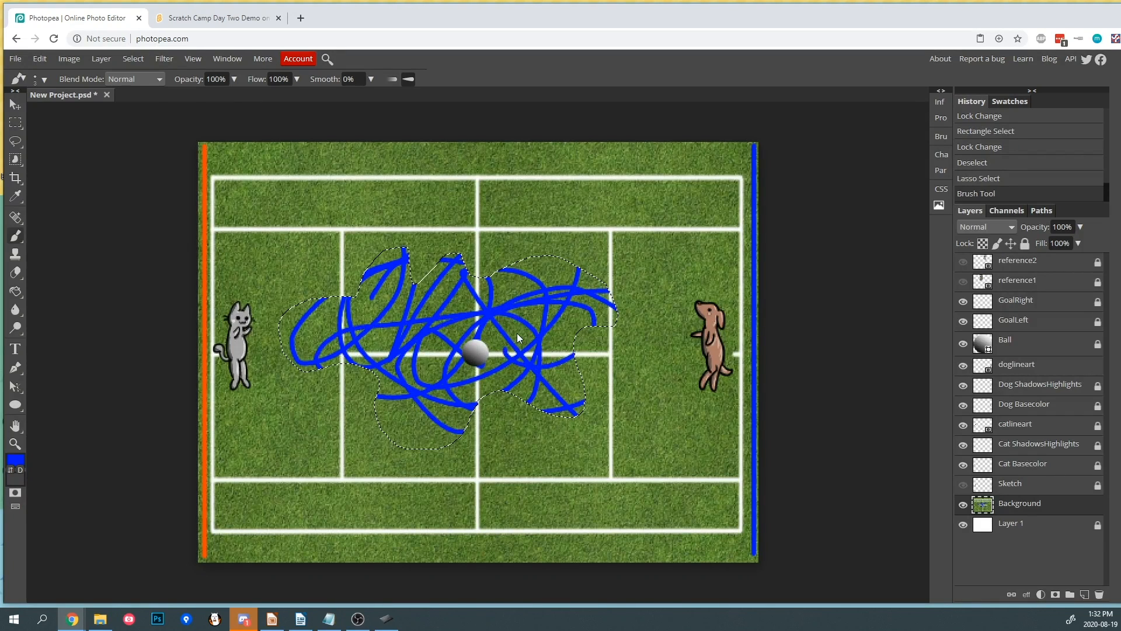
{"action": "key", "text": "ctrl+z"}
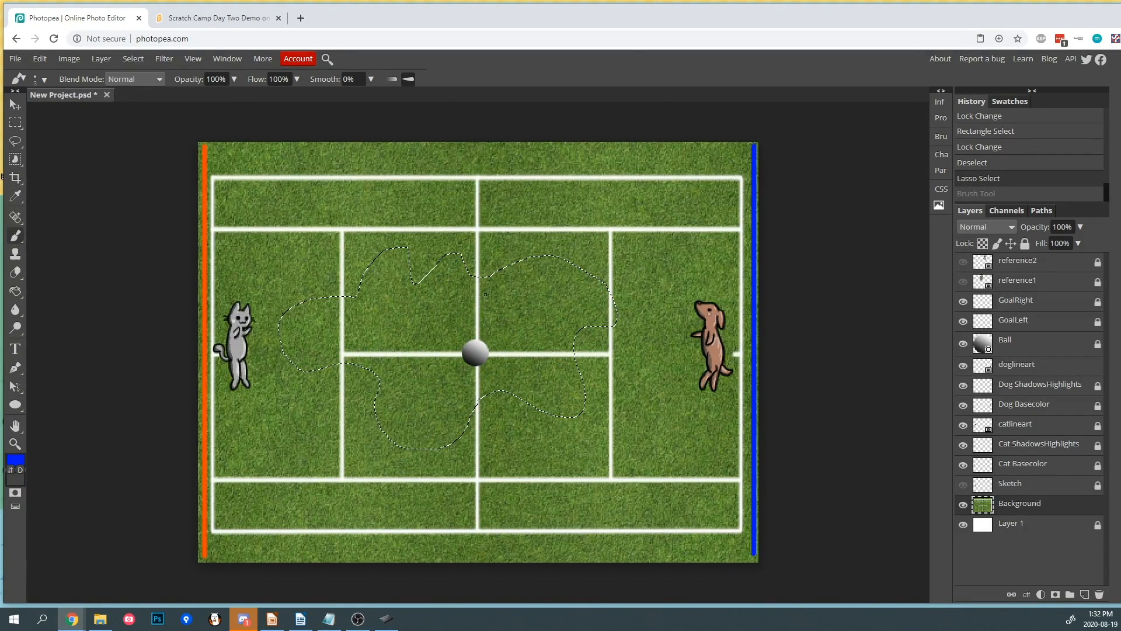
- Select several grass regions of the court with the Magic Wand
{"action": "right_click", "coordinate": [16, 160]}
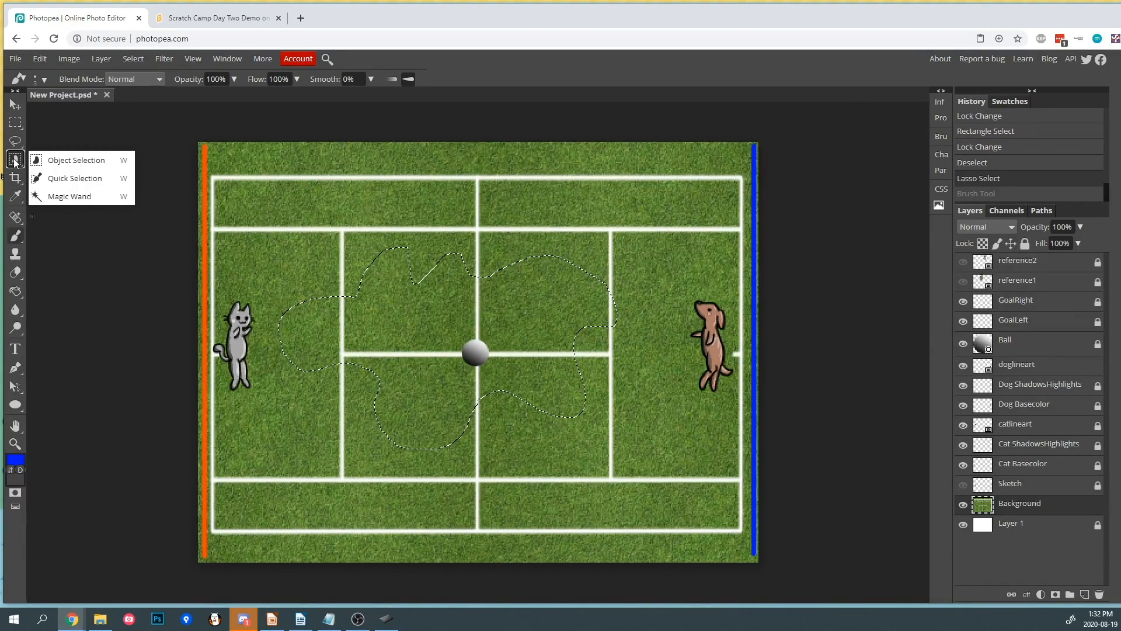
{"action": "left_click", "coordinate": [68, 196]}
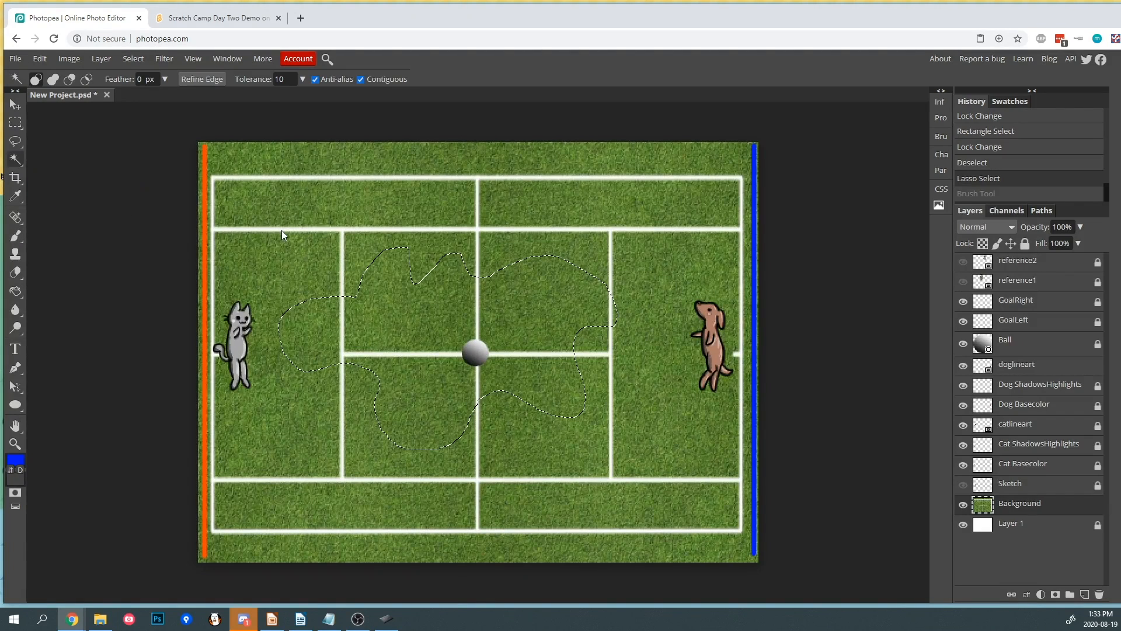
{"action": "left_click", "coordinate": [287, 213]}
{"action": "left_click", "coordinate": [307, 211]}
{"action": "left_click", "coordinate": [395, 208]}
{"action": "left_click", "coordinate": [394, 255]}
{"action": "left_click", "coordinate": [397, 297]}
{"action": "left_click", "coordinate": [438, 274]}
{"action": "left_click", "coordinate": [550, 299]}
{"action": "left_click", "coordinate": [559, 257]}
- Raise the Magic Wand tolerance to 209, clear the selection, and reselect grass regions ending with the upper-left center service box
{"action": "left_click", "coordinate": [302, 79]}
{"action": "left_click", "coordinate": [298, 98]}
{"action": "key", "text": "ctrl+d"}
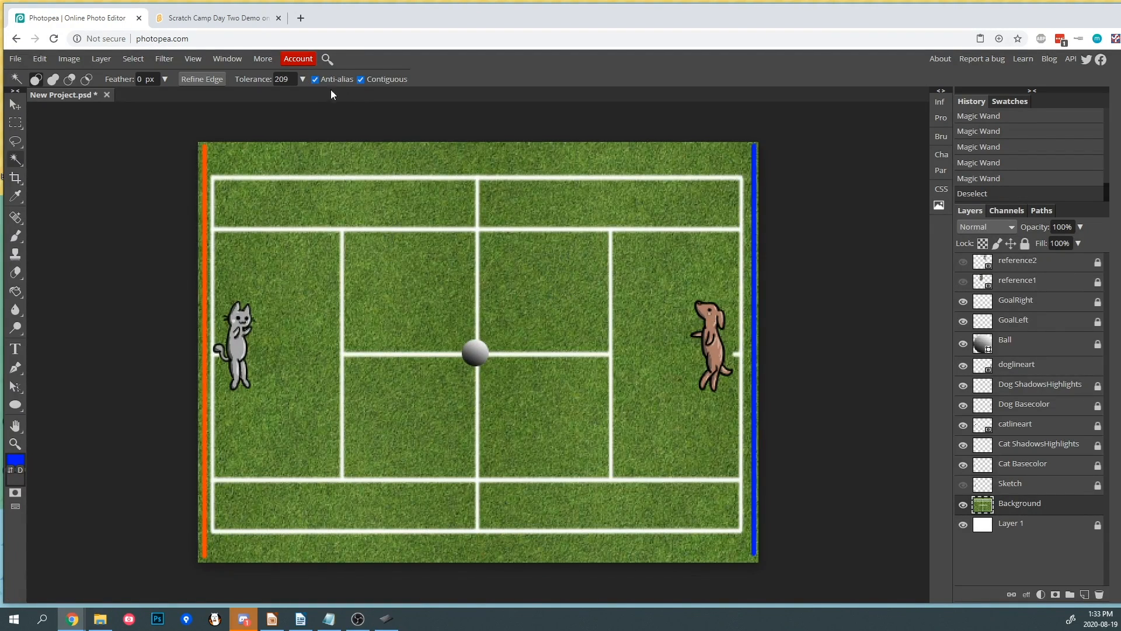
{"action": "left_click", "coordinate": [302, 79]}
{"action": "left_click", "coordinate": [320, 190]}
{"action": "left_click", "coordinate": [398, 272]}
{"action": "left_click", "coordinate": [514, 209]}
{"action": "left_click", "coordinate": [521, 265]}
{"action": "left_click", "coordinate": [516, 212]}
{"action": "left_click", "coordinate": [422, 204]}
{"action": "left_click", "coordinate": [429, 275]}
{"action": "left_click", "coordinate": [513, 213]}
{"action": "left_click", "coordinate": [524, 279]}
{"action": "left_click", "coordinate": [449, 202]}
{"action": "left_click", "coordinate": [528, 205]}
{"action": "left_click", "coordinate": [440, 279]}
- Try moving the selected service box with the Move tool
{"action": "left_click", "coordinate": [16, 105]}
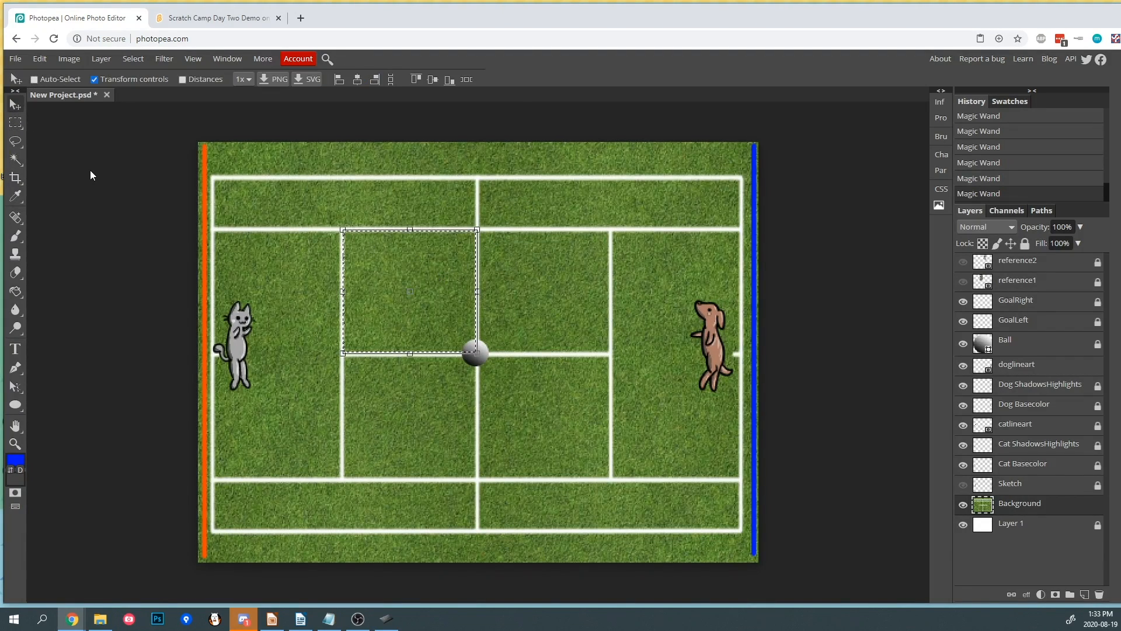
{"action": "left_click", "coordinate": [89, 170]}
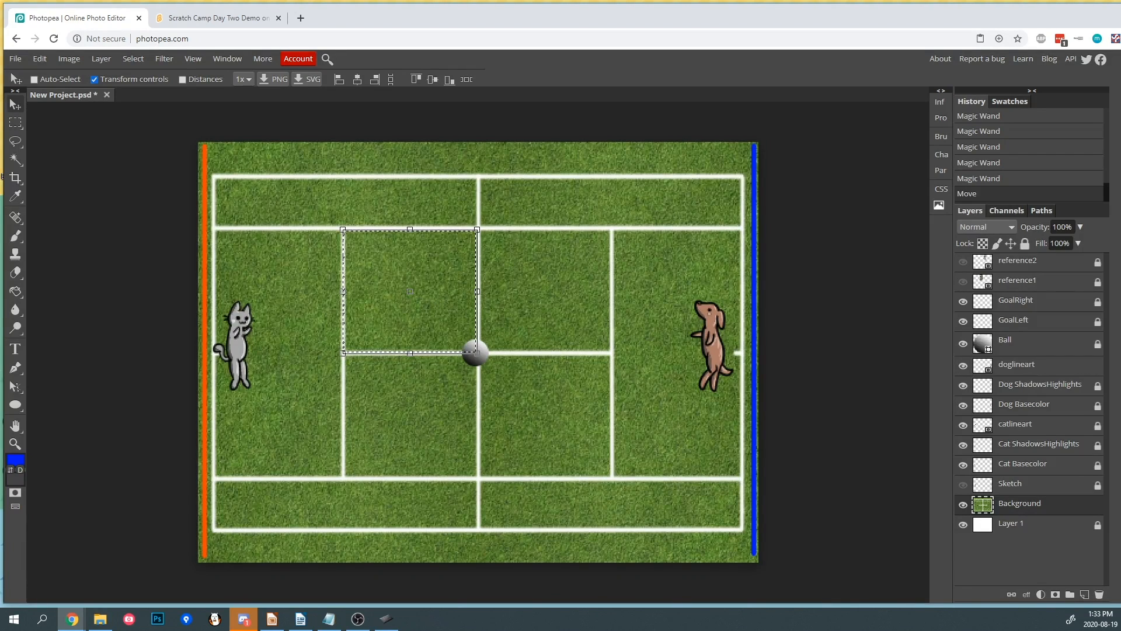
- Select a rectangle around the cat and crop the image to it, then undo the crop
{"action": "left_click", "coordinate": [16, 178]}
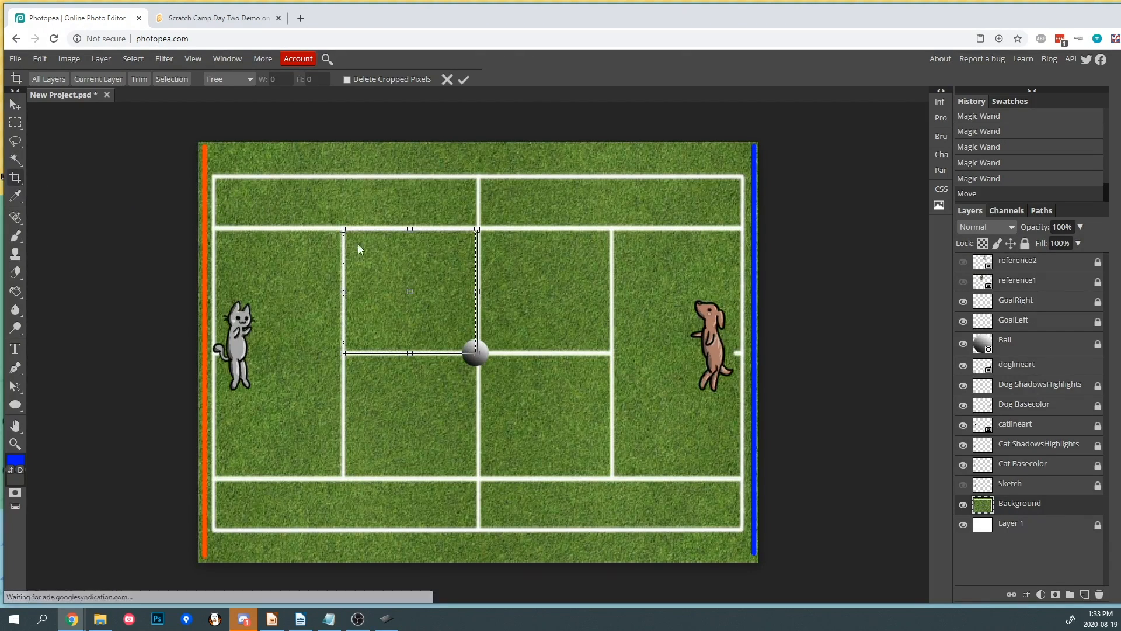
{"action": "left_click", "coordinate": [15, 123]}
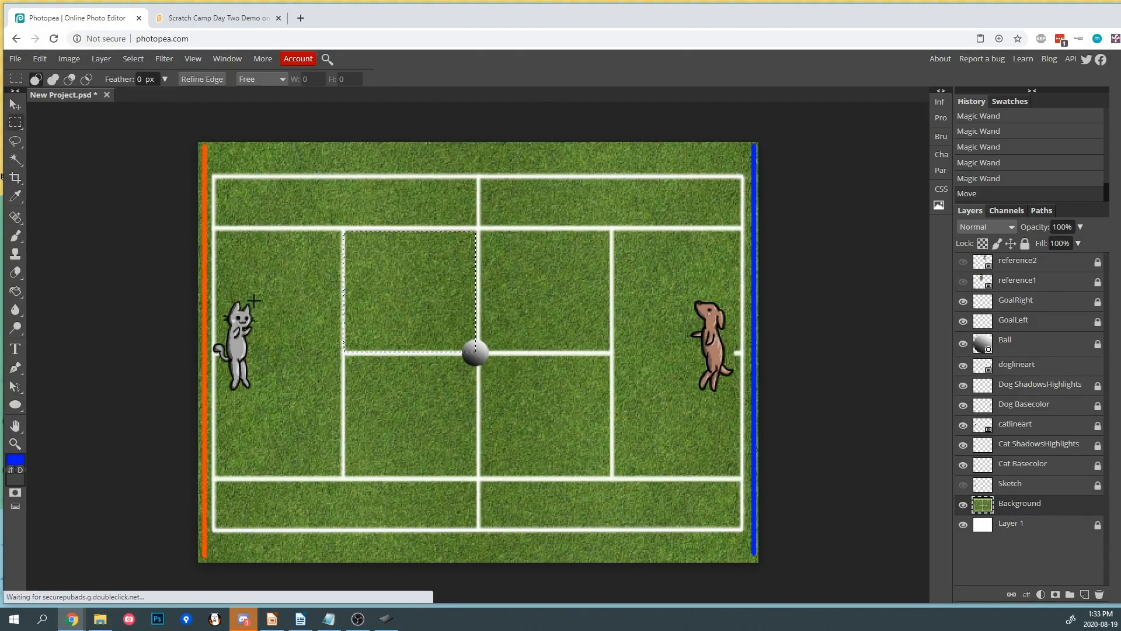
{"action": "left_click_drag", "start_coordinate": [199, 289], "coordinate": [276, 400]}
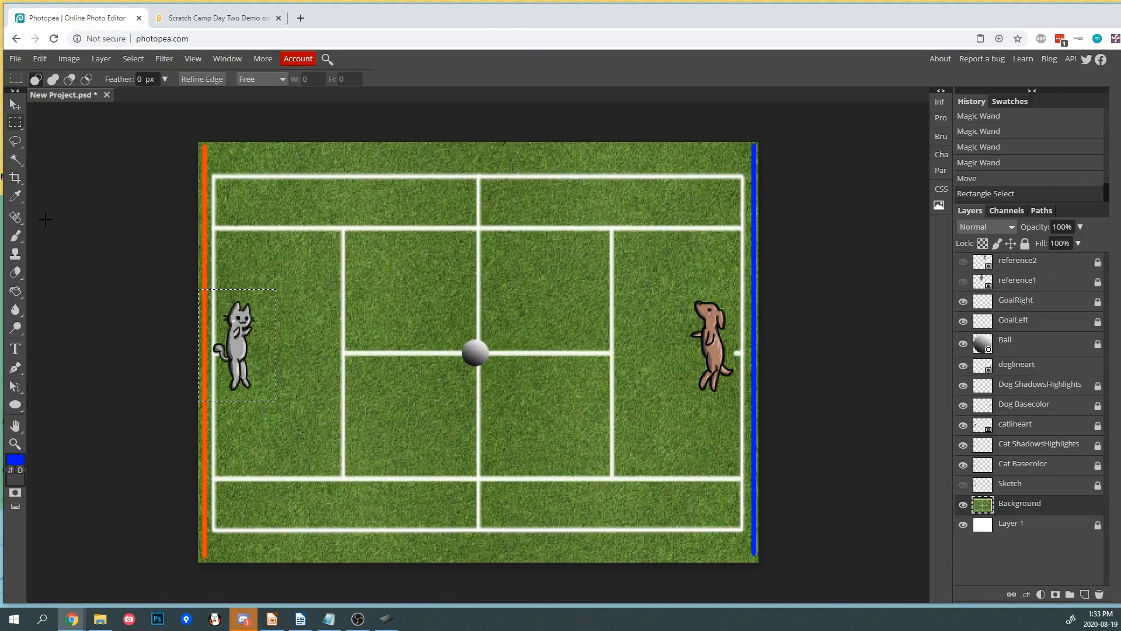
{"action": "left_click", "coordinate": [17, 177]}
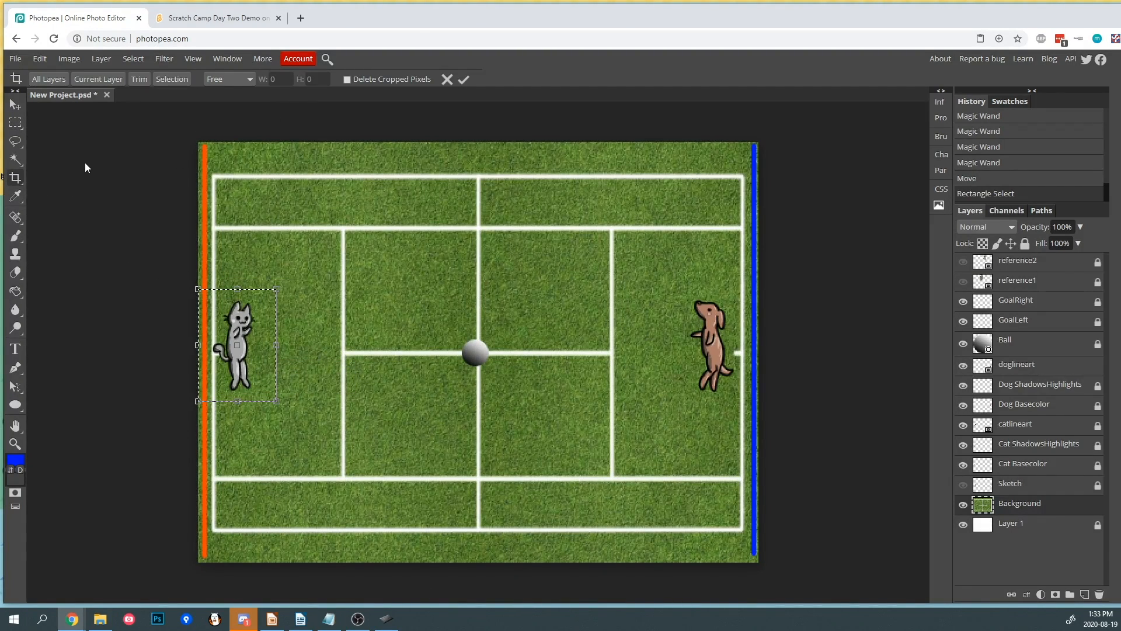
{"action": "left_click", "coordinate": [464, 77]}
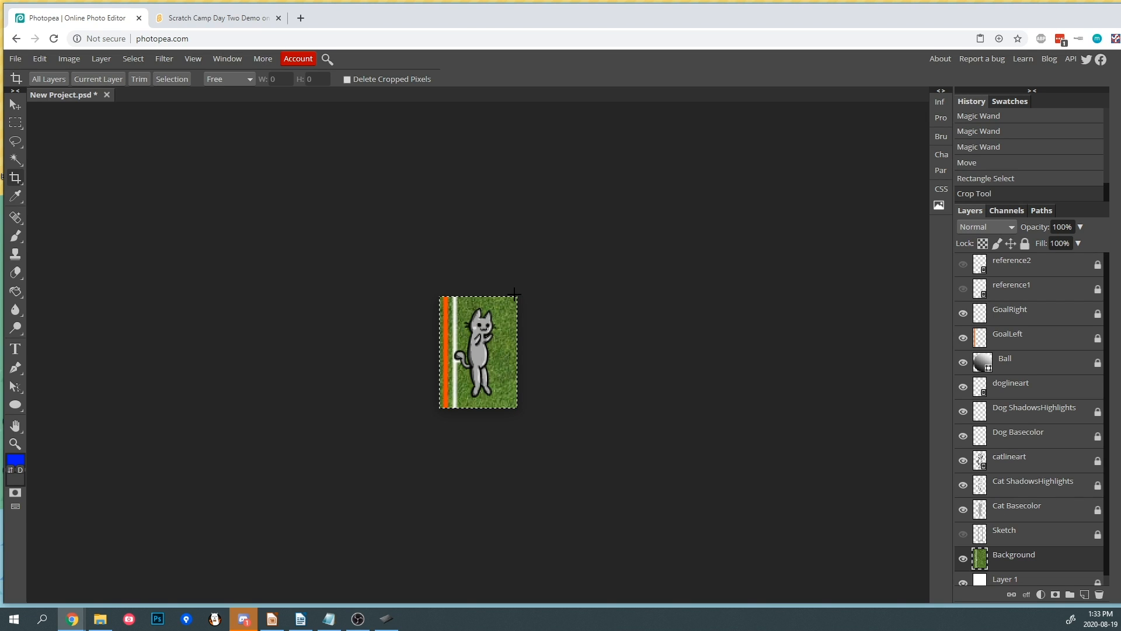
{"action": "key", "text": "ctrl+z"}
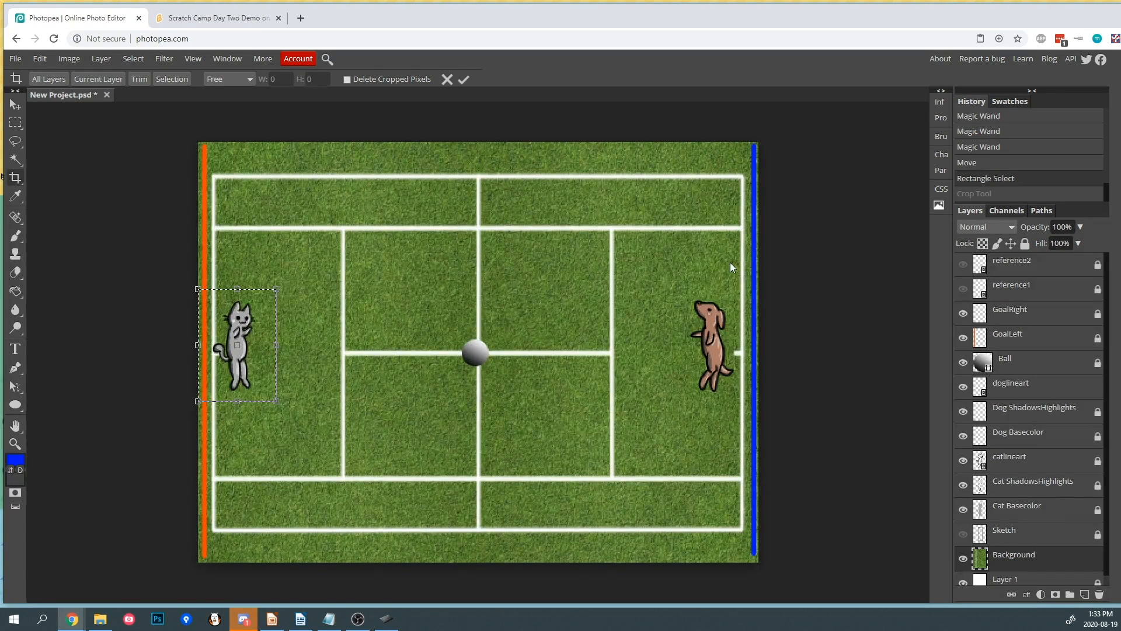
- Sample colors around the image with the Eyedropper, ending on the dog's brown fur
{"action": "left_click", "coordinate": [16, 196]}
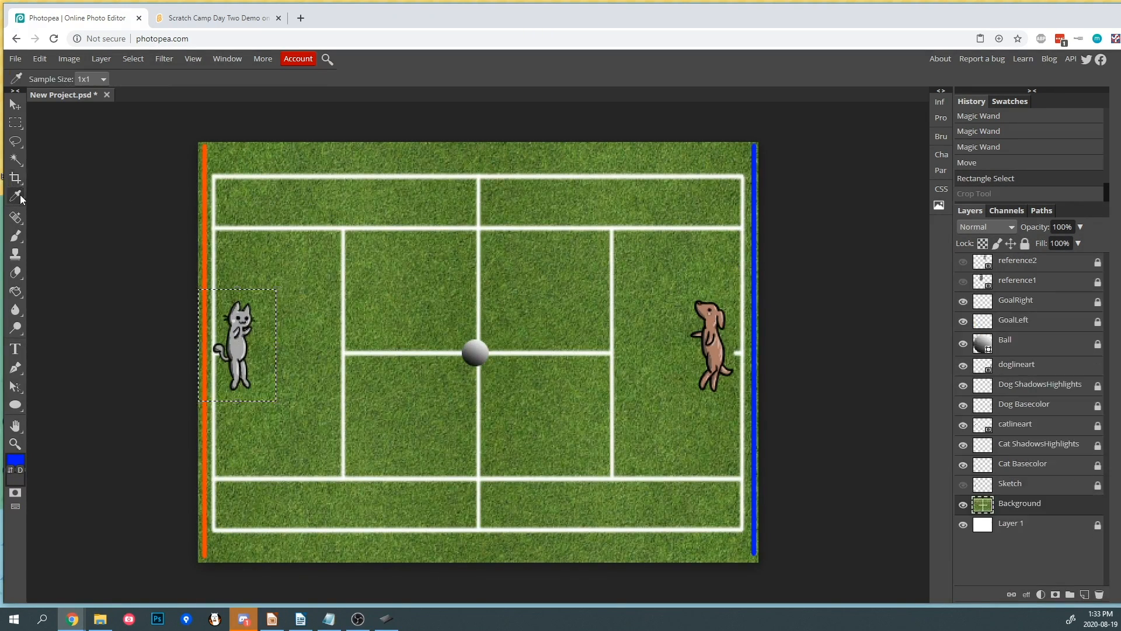
{"action": "left_click", "coordinate": [390, 308]}
{"action": "left_click", "coordinate": [471, 339]}
{"action": "left_click", "coordinate": [271, 464]}
{"action": "left_click", "coordinate": [237, 355]}
{"action": "left_click", "coordinate": [320, 291]}
{"action": "left_click", "coordinate": [538, 293]}
{"action": "left_click", "coordinate": [708, 315]}
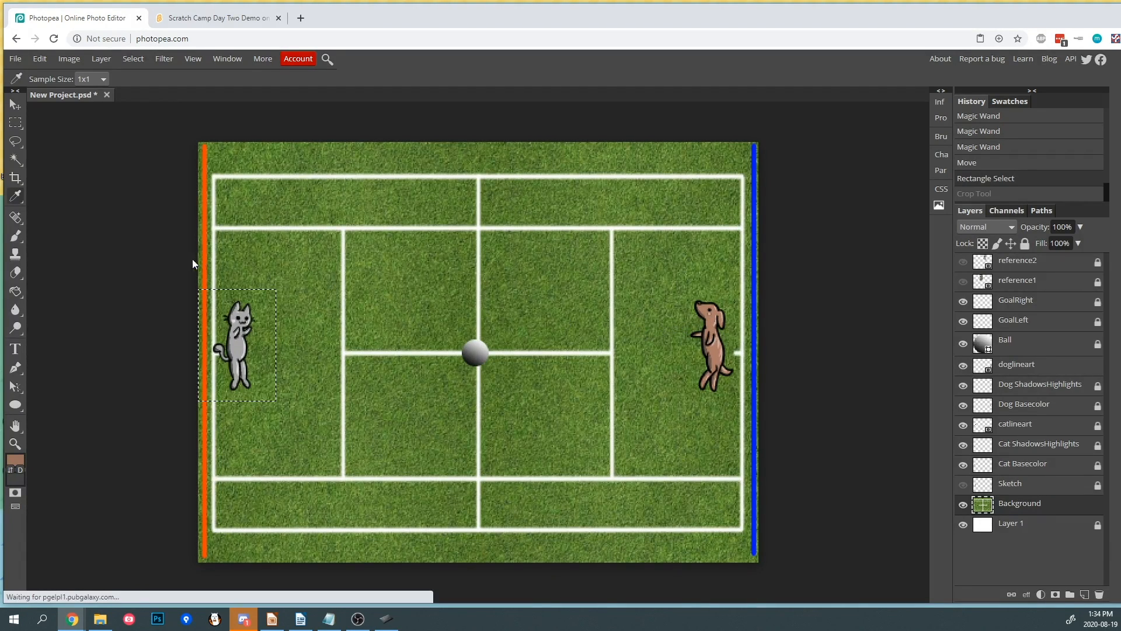
- Try brushing brown strokes inside the selection around the cat and undo them
{"action": "left_click", "coordinate": [17, 217]}
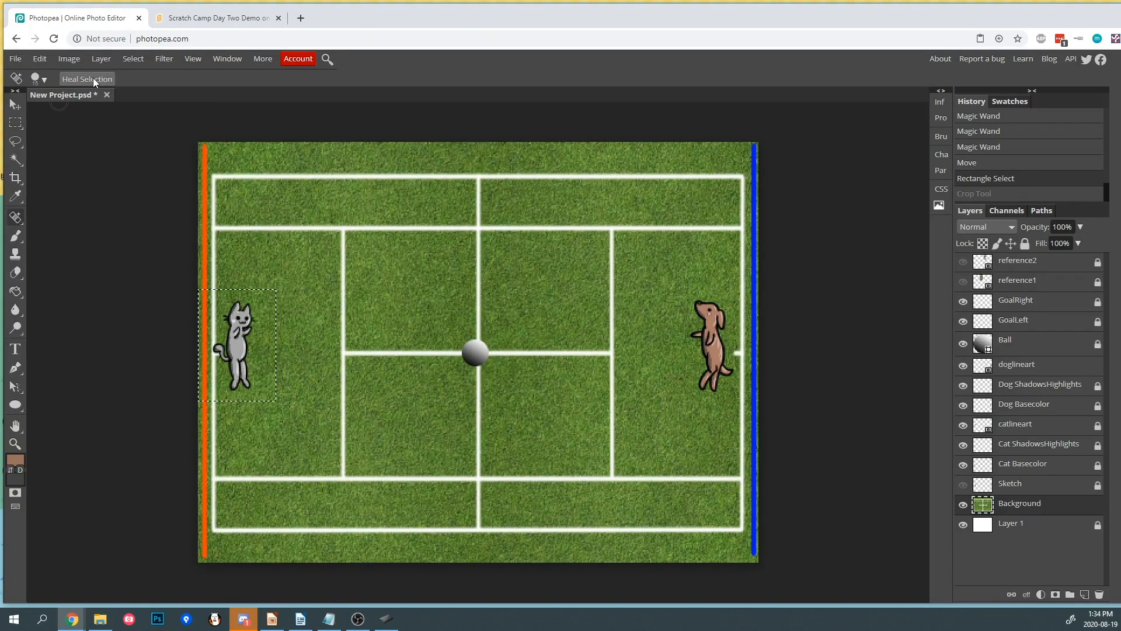
{"action": "left_click", "coordinate": [17, 237]}
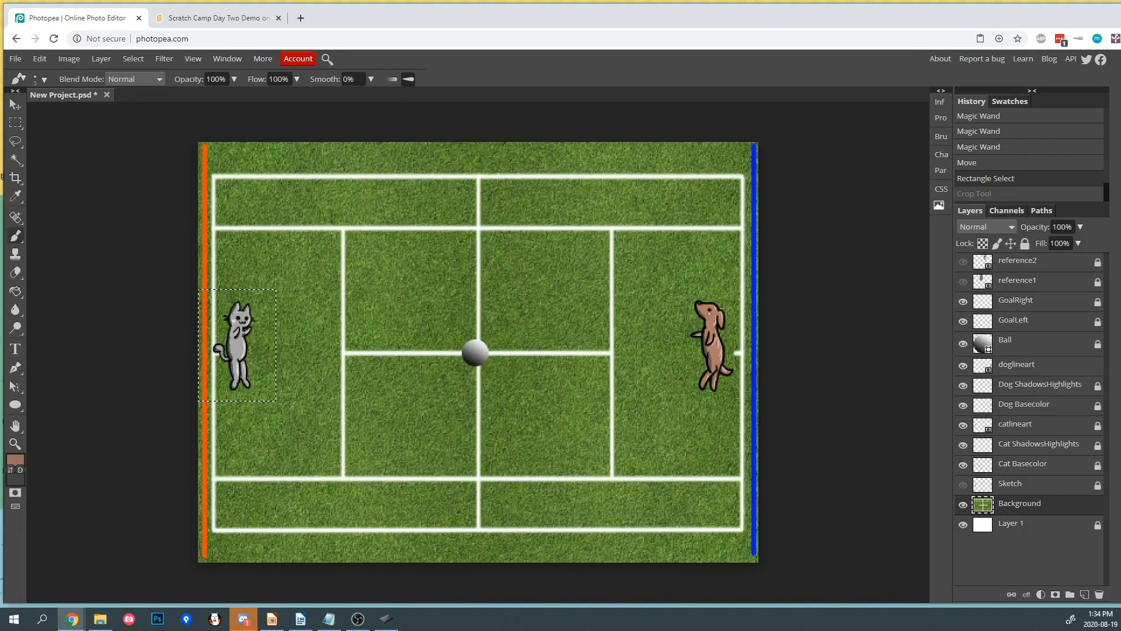
{"action": "left_click_drag", "start_coordinate": [505, 276], "coordinate": [444, 303]}
{"action": "mouse_move", "coordinate": [292, 341]}
{"action": "left_mouse_down"}
{"action": "mouse_move", "coordinate": [217, 291]}
{"action": "mouse_move", "coordinate": [245, 365]}
{"action": "left_mouse_up"}
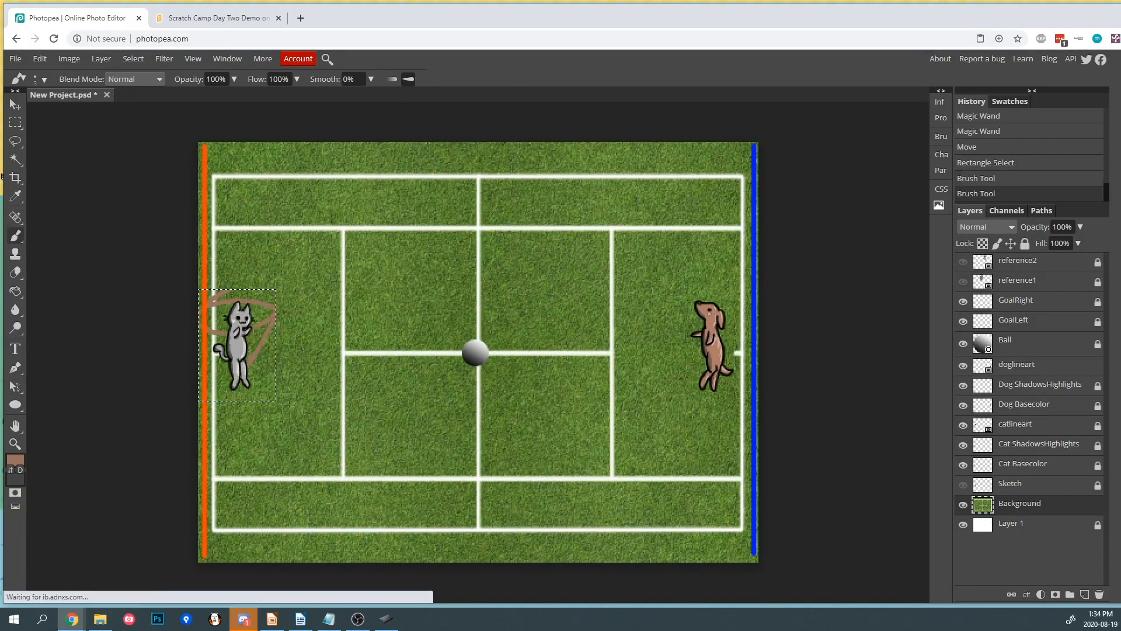
{"action": "key", "text": "ctrl+z"}
- Clear the selection and try cloning a section of court lines with the Clone tool, undoing it
{"action": "left_click", "coordinate": [14, 124]}
{"action": "left_click", "coordinate": [117, 197]}
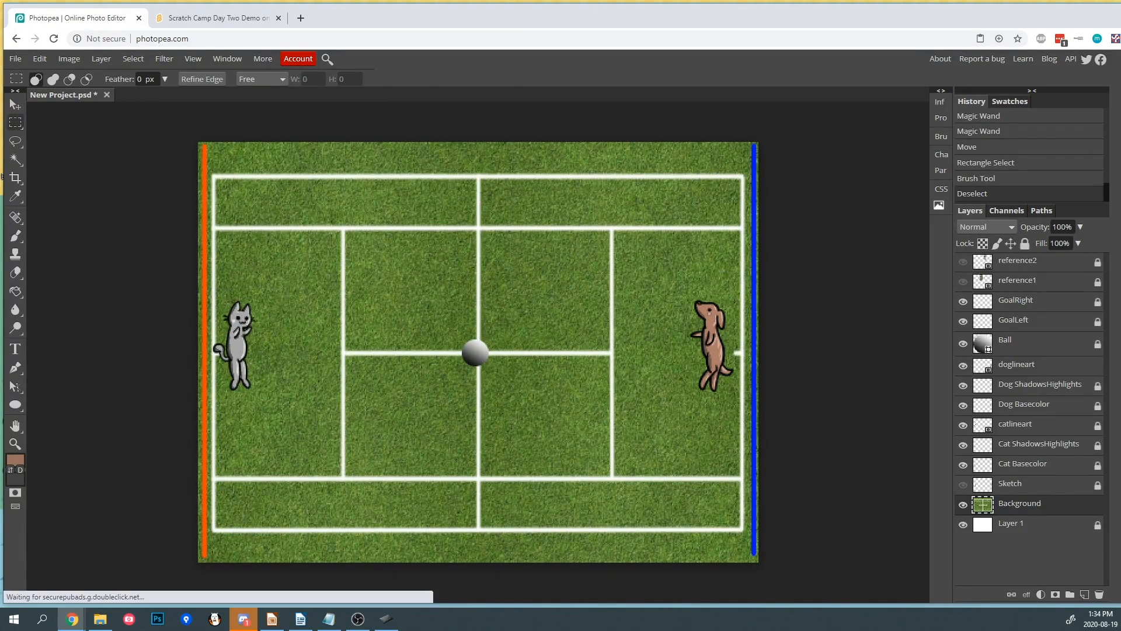
{"action": "left_click", "coordinate": [19, 255]}
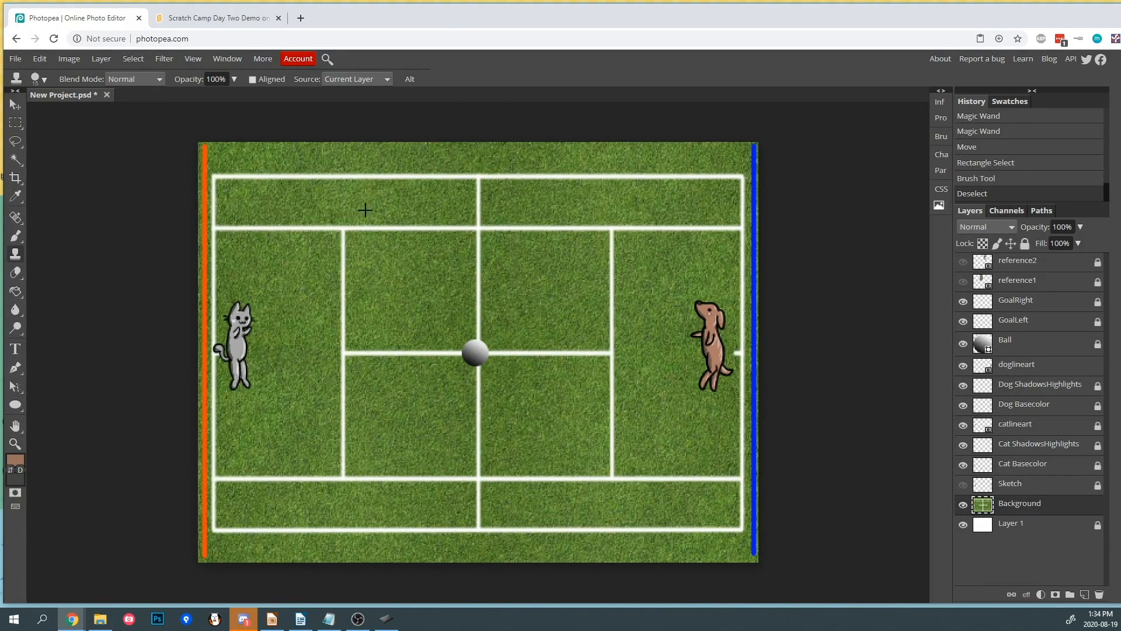
{"action": "left_click", "coordinate": [343, 229], "text": "alt"}
{"action": "mouse_move", "coordinate": [400, 264]}
{"action": "left_mouse_down"}
{"action": "mouse_move", "coordinate": [417, 288]}
{"action": "mouse_move", "coordinate": [436, 282]}
{"action": "mouse_move", "coordinate": [440, 257]}
{"action": "mouse_move", "coordinate": [428, 244]}
{"action": "mouse_move", "coordinate": [438, 257]}
{"action": "mouse_move", "coordinate": [424, 294]}
{"action": "mouse_move", "coordinate": [380, 294]}
{"action": "mouse_move", "coordinate": [461, 313]}
{"action": "mouse_move", "coordinate": [497, 299]}
{"action": "mouse_move", "coordinate": [486, 304]}
{"action": "mouse_move", "coordinate": [457, 272]}
{"action": "mouse_move", "coordinate": [407, 269]}
{"action": "left_mouse_up"}
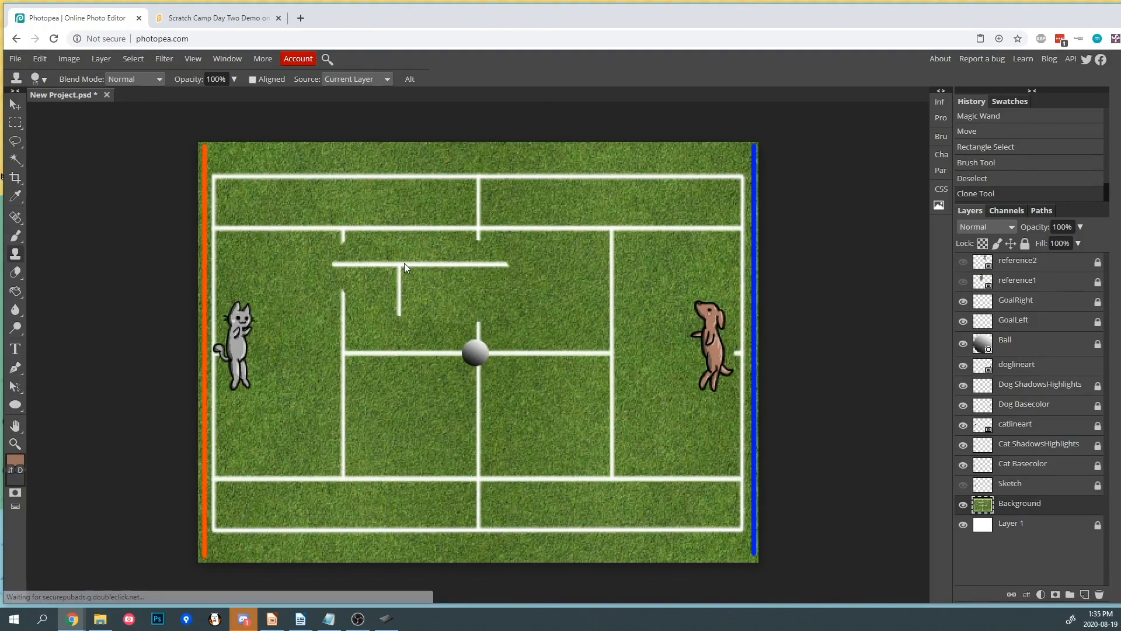
{"action": "key", "text": "ctrl+z"}
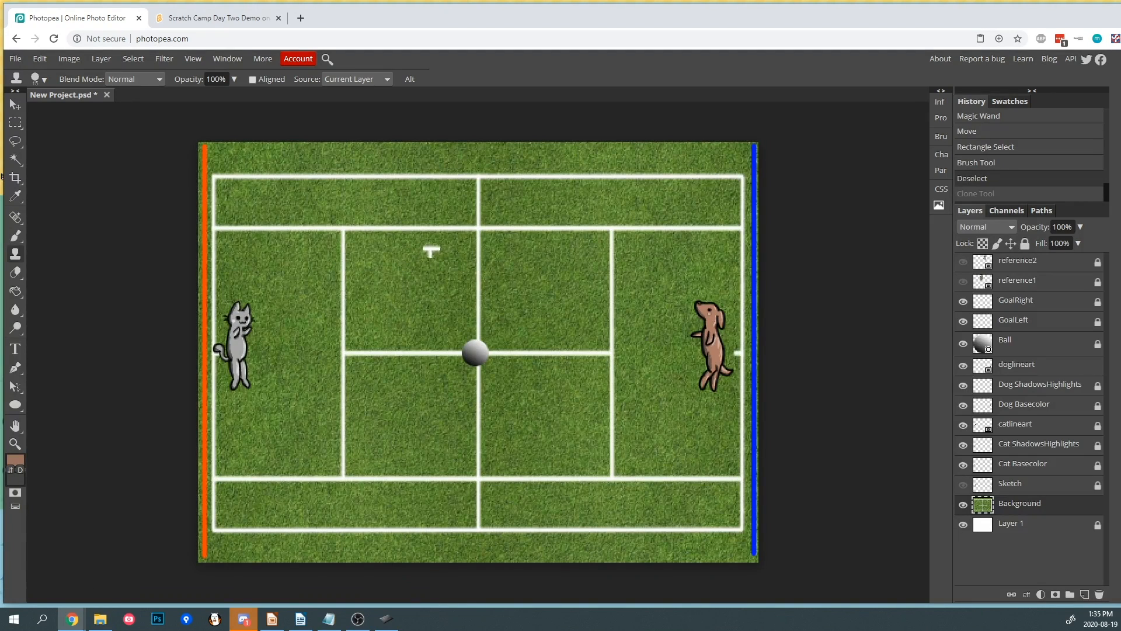
- Try erasing a large area of the court with the Eraser and undo it
{"action": "left_click", "coordinate": [15, 272]}
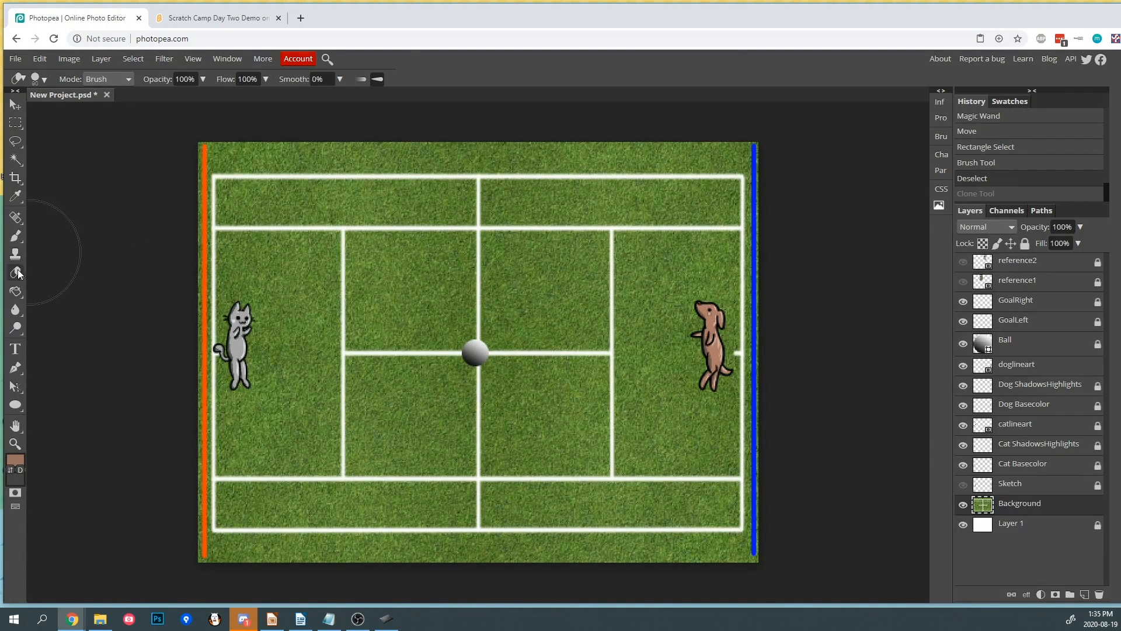
{"action": "mouse_move", "coordinate": [312, 292]}
{"action": "left_mouse_down"}
{"action": "mouse_move", "coordinate": [386, 274]}
{"action": "mouse_move", "coordinate": [404, 286]}
{"action": "mouse_move", "coordinate": [478, 283]}
{"action": "mouse_move", "coordinate": [521, 234]}
{"action": "mouse_move", "coordinate": [617, 248]}
{"action": "mouse_move", "coordinate": [639, 338]}
{"action": "mouse_move", "coordinate": [638, 407]}
{"action": "mouse_move", "coordinate": [558, 440]}
{"action": "mouse_move", "coordinate": [474, 431]}
{"action": "mouse_move", "coordinate": [371, 443]}
{"action": "left_mouse_up"}
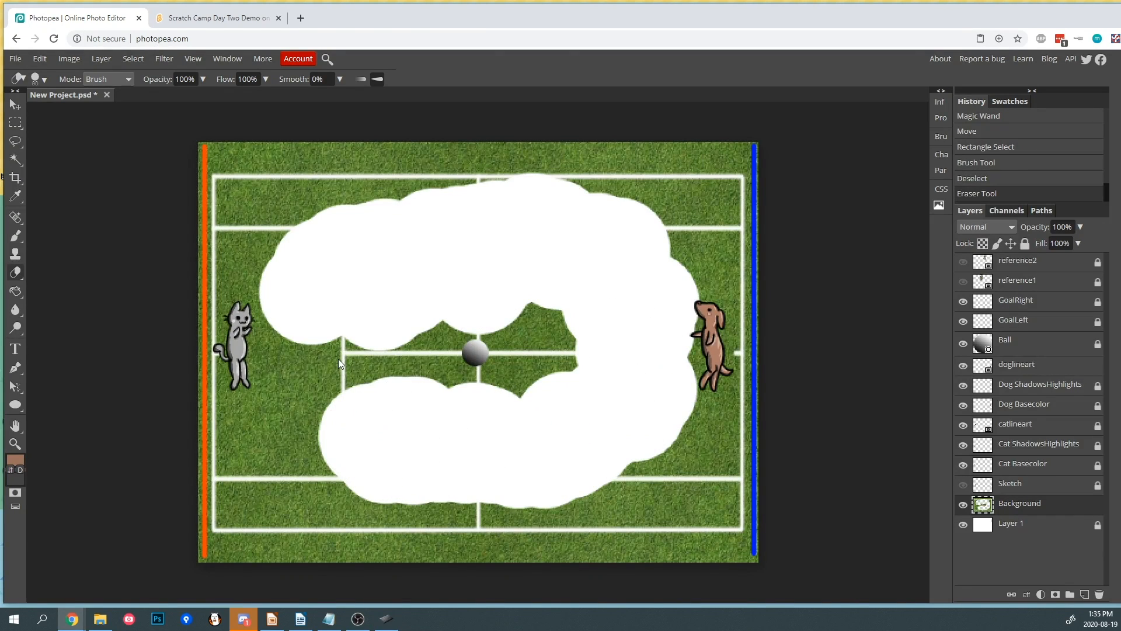
{"action": "key", "text": "ctrl+z"}
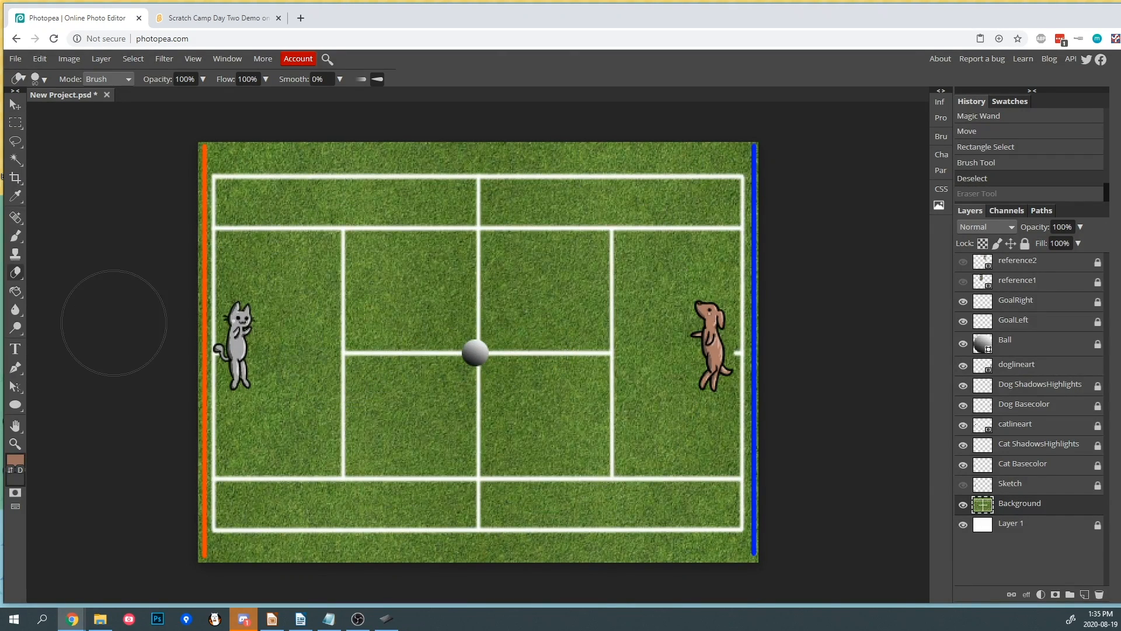
- Try filling the upper-right center service box brown with the Paint Bucket and undo it
{"action": "left_click", "coordinate": [16, 292]}
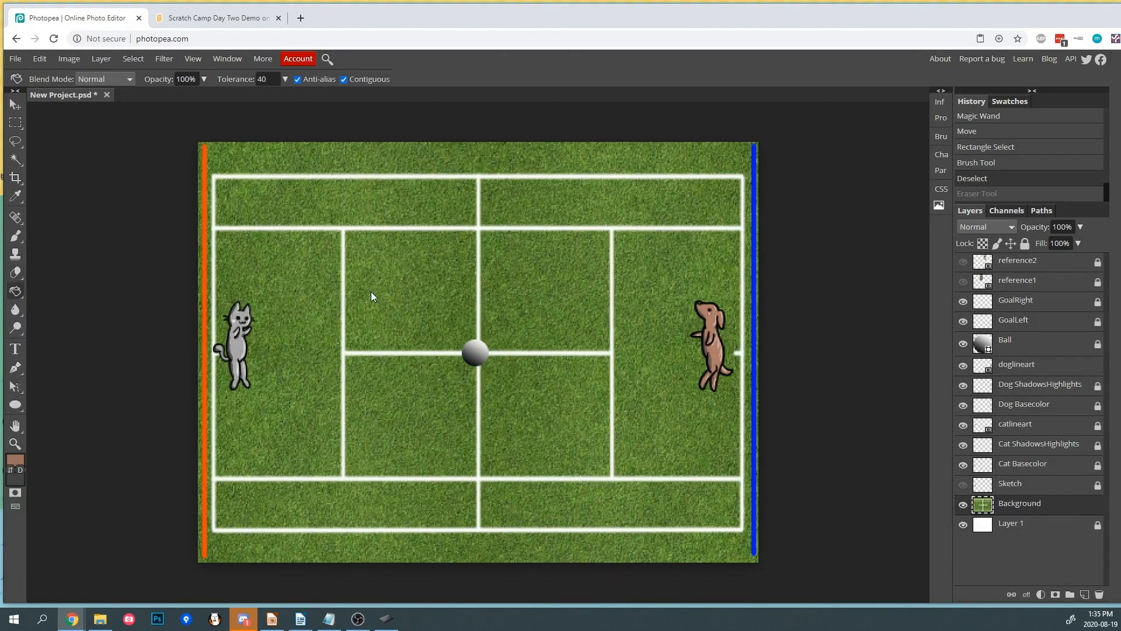
{"action": "left_click", "coordinate": [539, 325]}
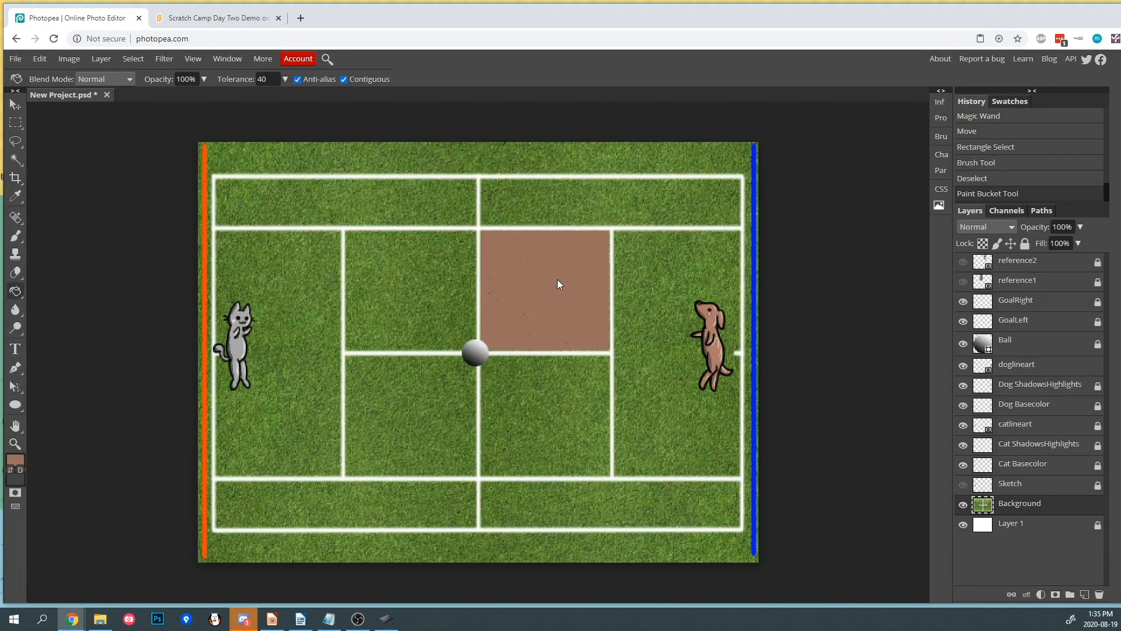
{"action": "key", "text": "ctrl+z"}
- Try filling the background with brown-to-gray linear gradients in several directions, undoing each one
{"action": "right_click", "coordinate": [16, 291]}
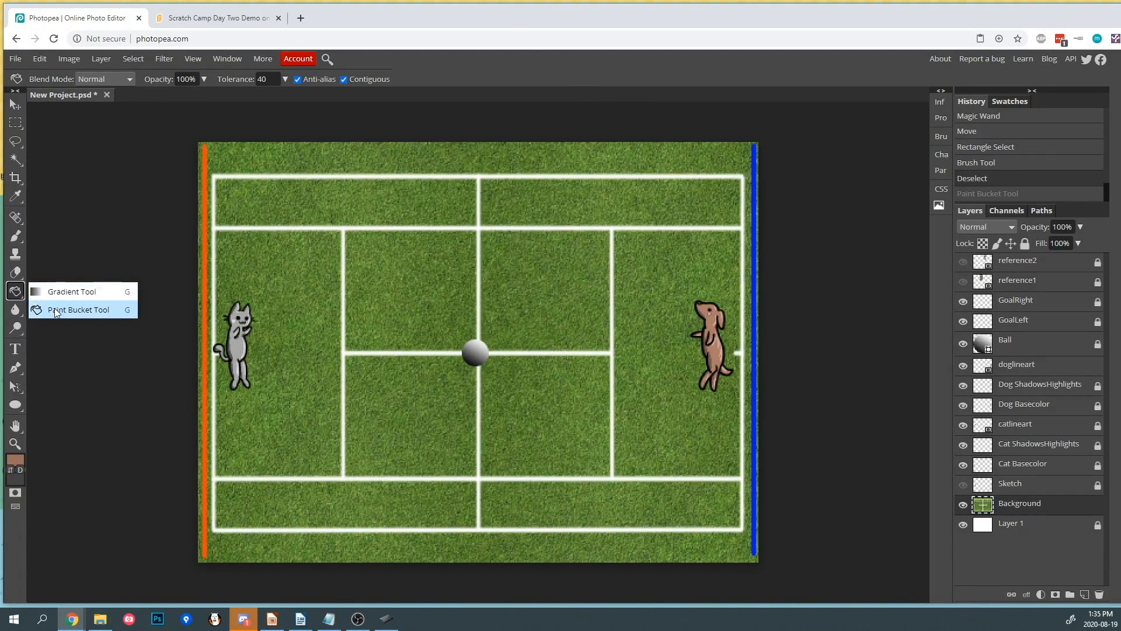
{"action": "left_click", "coordinate": [55, 291]}
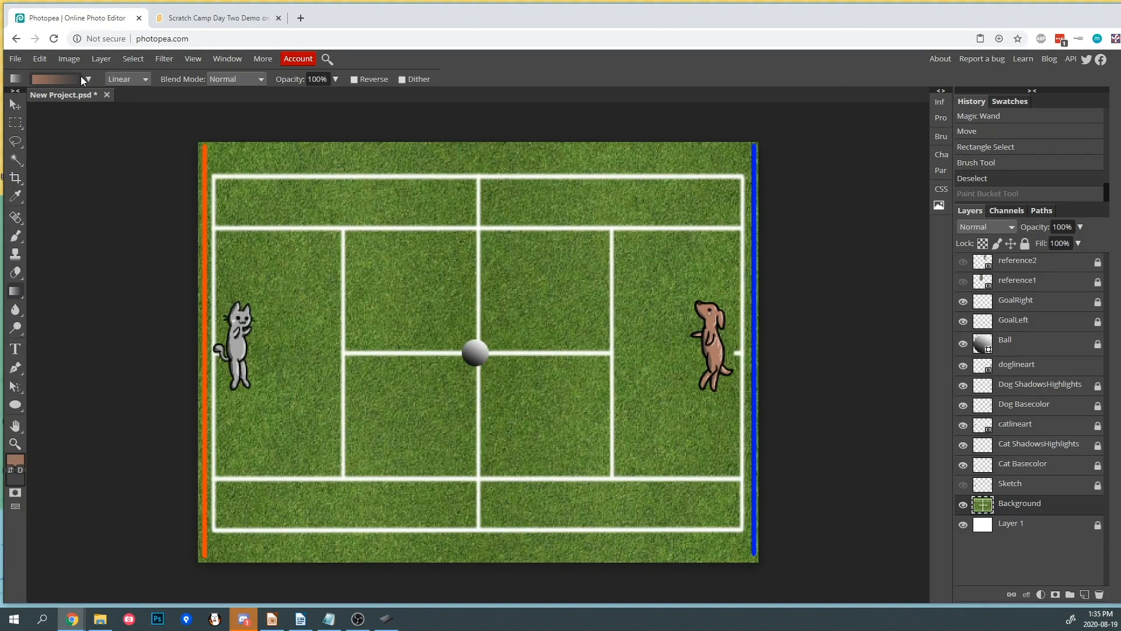
{"action": "left_click", "coordinate": [88, 79]}
{"action": "left_click", "coordinate": [87, 79]}
{"action": "left_click_drag", "start_coordinate": [478, 281], "coordinate": [605, 348]}
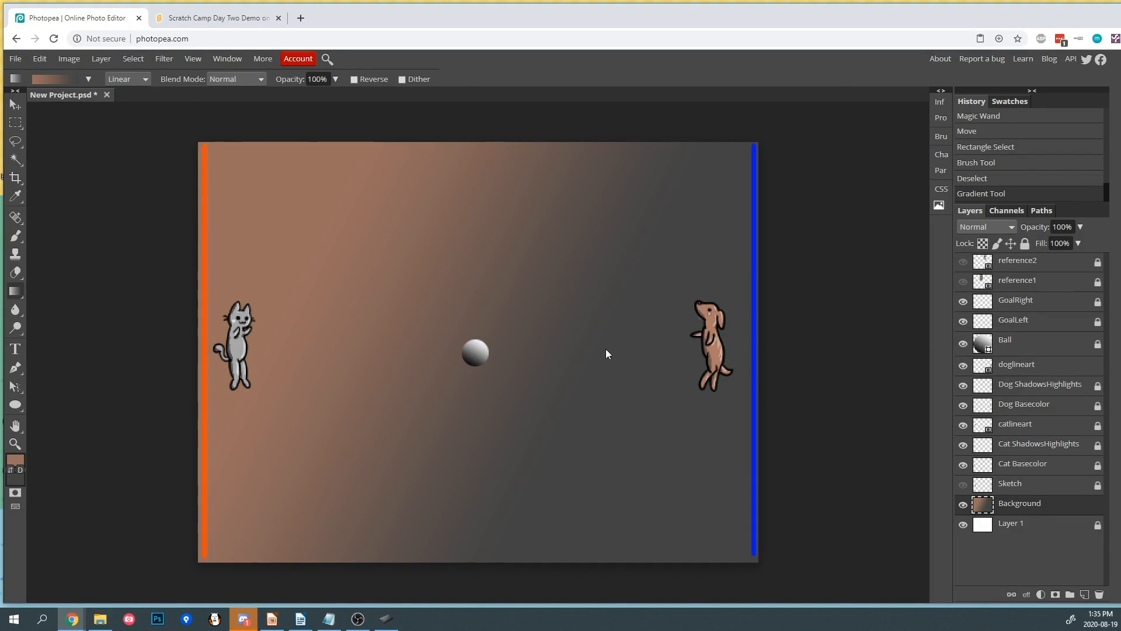
{"action": "key", "text": "ctrl+z"}
{"action": "left_click_drag", "start_coordinate": [492, 244], "coordinate": [505, 213]}
{"action": "key", "text": "ctrl+z"}
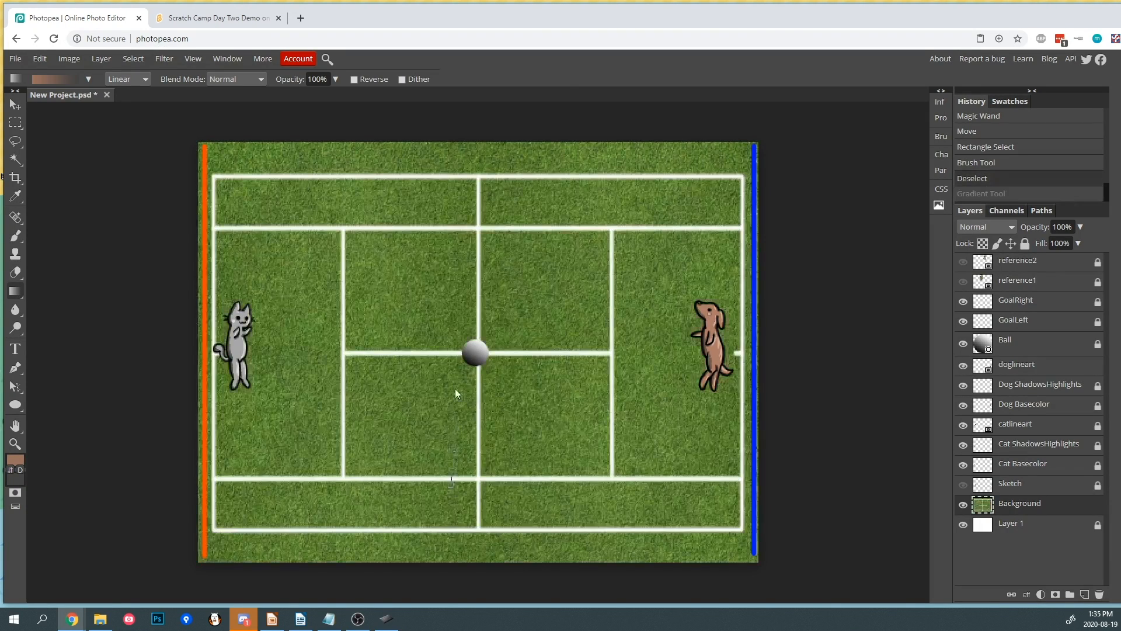
{"action": "left_click_drag", "start_coordinate": [457, 423], "coordinate": [447, 270]}
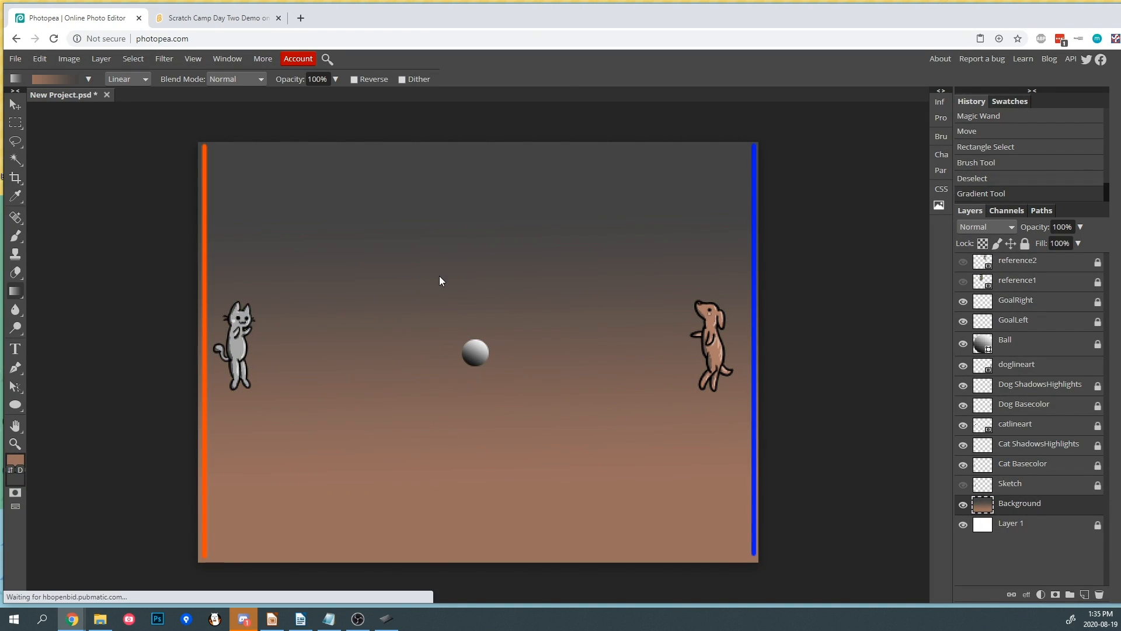
{"action": "key", "text": "ctrl+z"}
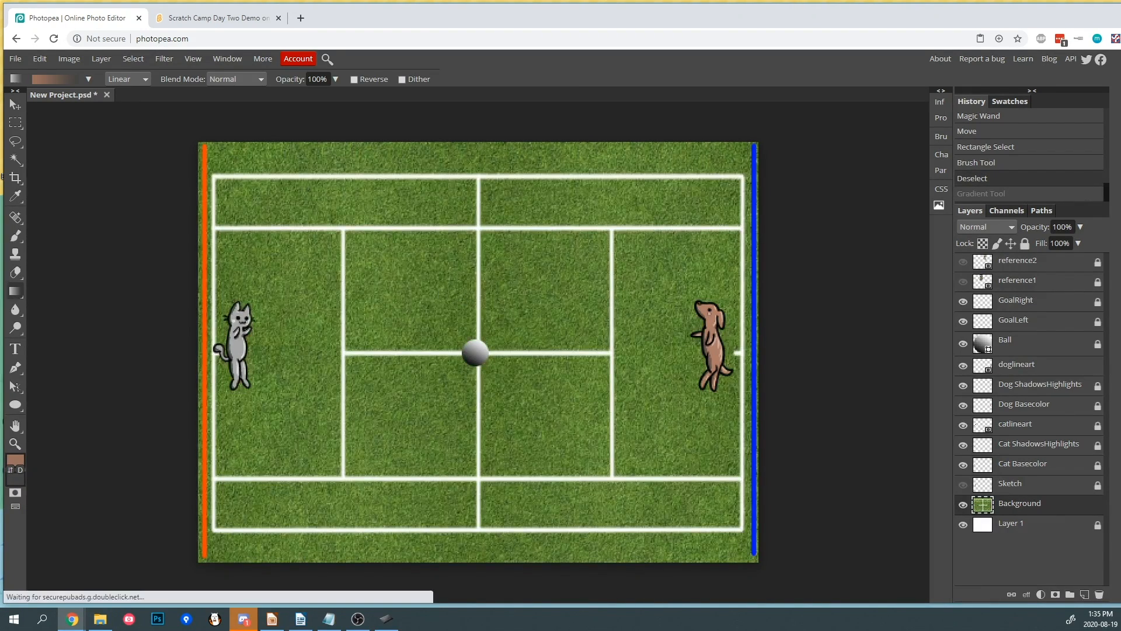
- Blur the grass around the court's center with the Blur tool at 50% strength
{"action": "left_click", "coordinate": [16, 308]}
{"action": "mouse_move", "coordinate": [368, 301]}
{"action": "left_mouse_down"}
{"action": "mouse_move", "coordinate": [414, 292]}
{"action": "mouse_move", "coordinate": [402, 314]}
{"action": "mouse_move", "coordinate": [415, 274]}
{"action": "mouse_move", "coordinate": [461, 250]}
{"action": "mouse_move", "coordinate": [528, 261]}
{"action": "mouse_move", "coordinate": [535, 299]}
{"action": "mouse_move", "coordinate": [509, 301]}
{"action": "mouse_move", "coordinate": [567, 294]}
{"action": "mouse_move", "coordinate": [623, 319]}
{"action": "mouse_move", "coordinate": [584, 378]}
{"action": "mouse_move", "coordinate": [443, 337]}
{"action": "left_mouse_up"}
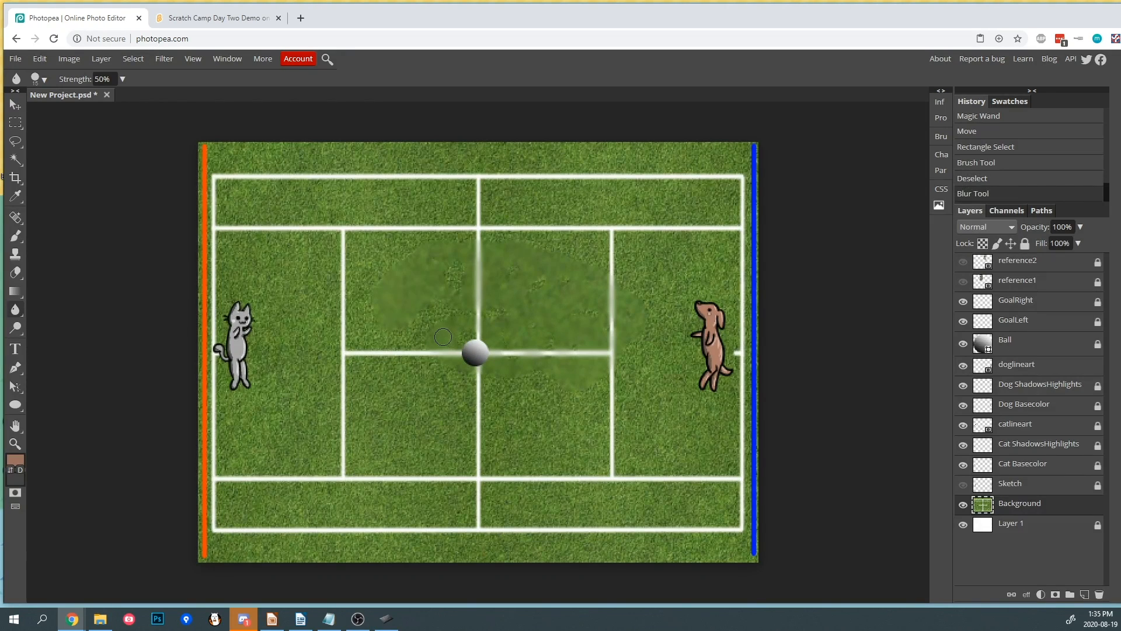
- Undo the blur, then try lightening the court with the Dodge tool and undo that stroke
{"action": "key", "text": "ctrl+z"}
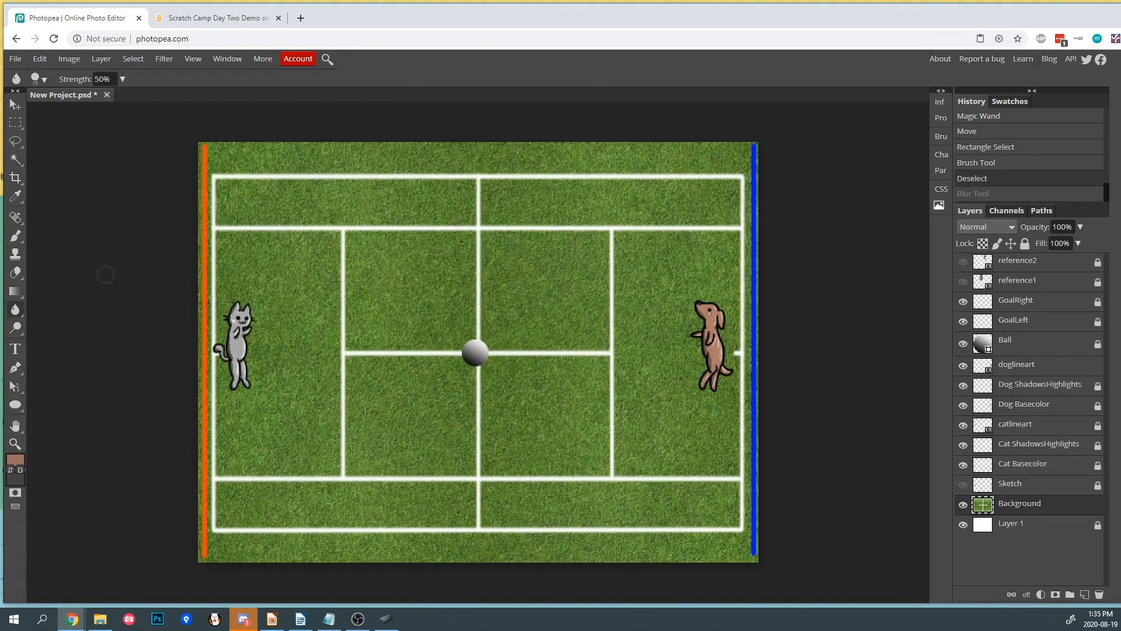
{"action": "left_click", "coordinate": [17, 331]}
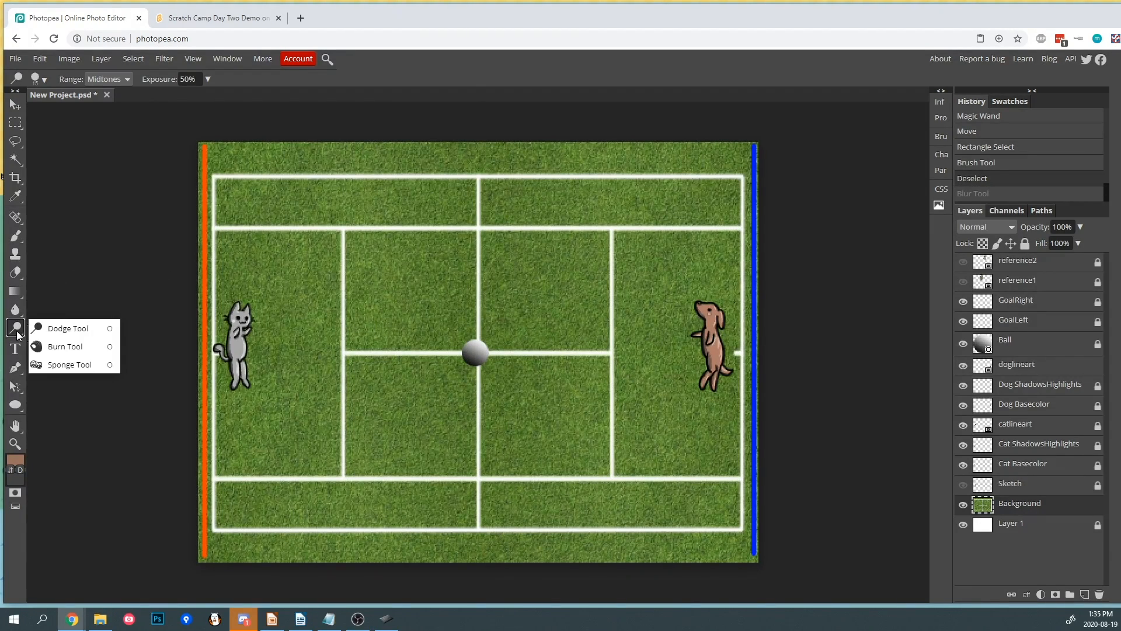
{"action": "left_click", "coordinate": [60, 331]}
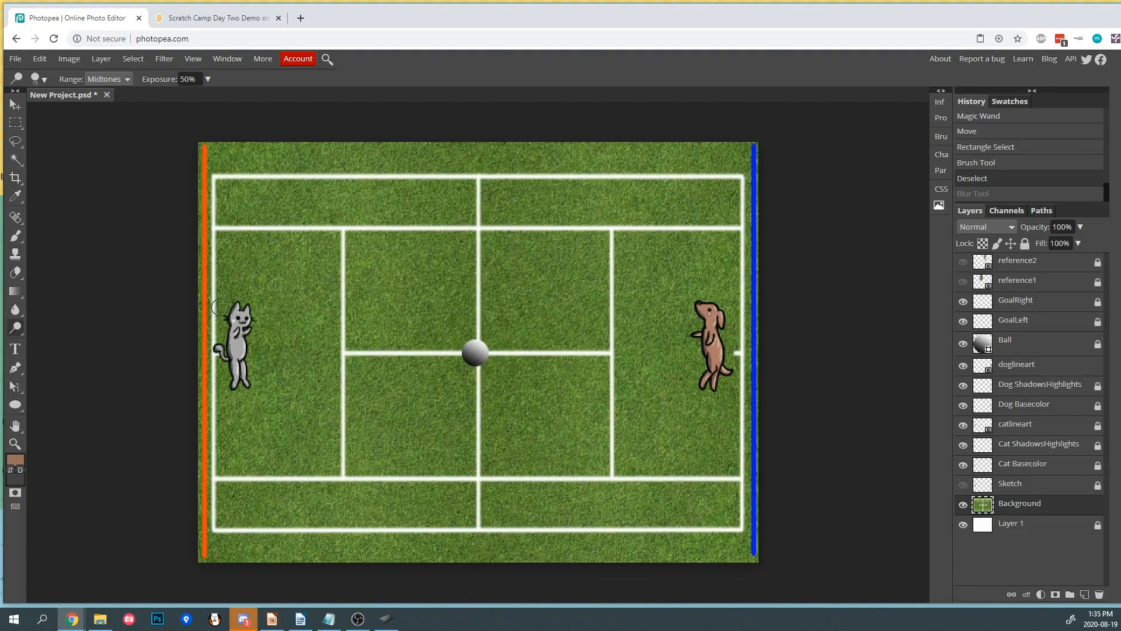
{"action": "mouse_move", "coordinate": [395, 302]}
{"action": "left_mouse_down"}
{"action": "mouse_move", "coordinate": [406, 258]}
{"action": "mouse_move", "coordinate": [403, 312]}
{"action": "mouse_move", "coordinate": [429, 238]}
{"action": "mouse_move", "coordinate": [437, 314]}
{"action": "mouse_move", "coordinate": [476, 263]}
{"action": "mouse_move", "coordinate": [485, 270]}
{"action": "mouse_move", "coordinate": [459, 316]}
{"action": "left_mouse_up"}
{"action": "key", "text": "ctrl+z"}
- Try darkening the court with a Burn tool stroke across the center and undo it
{"action": "right_click", "coordinate": [24, 331]}
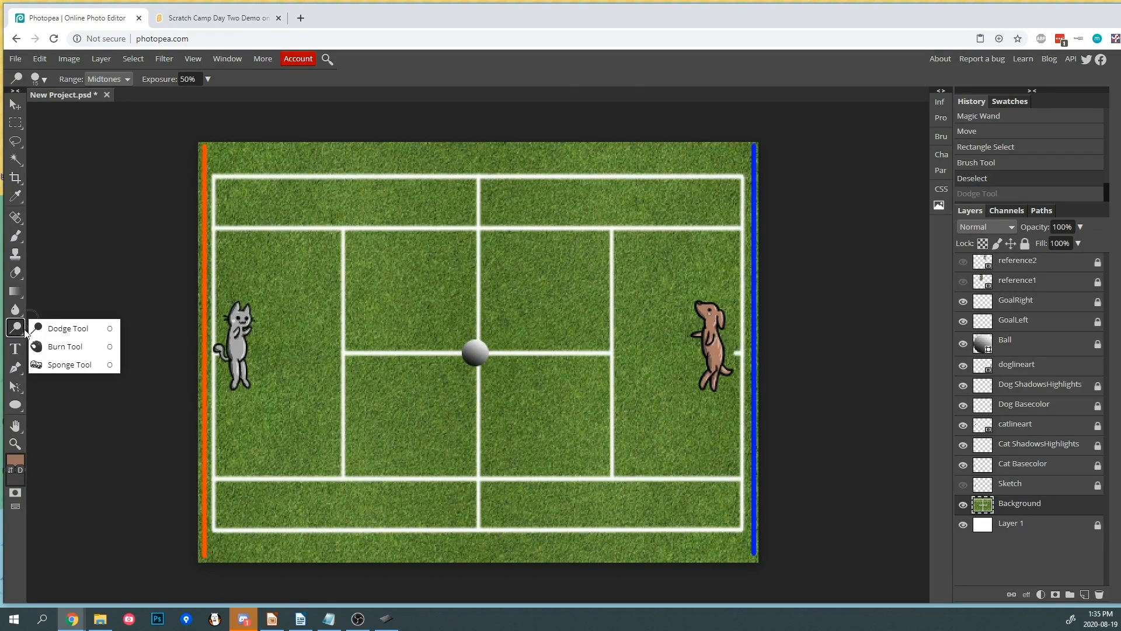
{"action": "left_click", "coordinate": [64, 346]}
{"action": "mouse_move", "coordinate": [278, 315]}
{"action": "left_mouse_down"}
{"action": "mouse_move", "coordinate": [314, 279]}
{"action": "mouse_move", "coordinate": [331, 314]}
{"action": "mouse_move", "coordinate": [349, 308]}
{"action": "mouse_move", "coordinate": [375, 331]}
{"action": "mouse_move", "coordinate": [421, 273]}
{"action": "mouse_move", "coordinate": [470, 272]}
{"action": "mouse_move", "coordinate": [503, 303]}
{"action": "mouse_move", "coordinate": [534, 276]}
{"action": "left_mouse_up"}
{"action": "key", "text": "ctrl+z"}
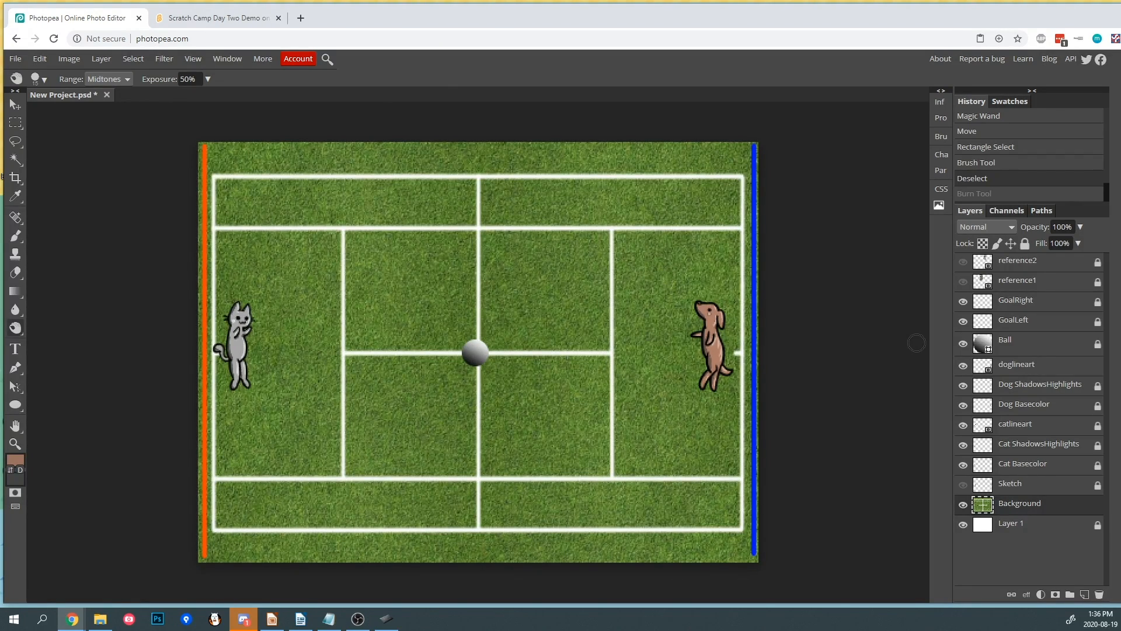
- Add the text "Pong" in the upper-left service area with the Type tool
{"action": "left_click", "coordinate": [15, 349]}
{"action": "left_click", "coordinate": [314, 272]}
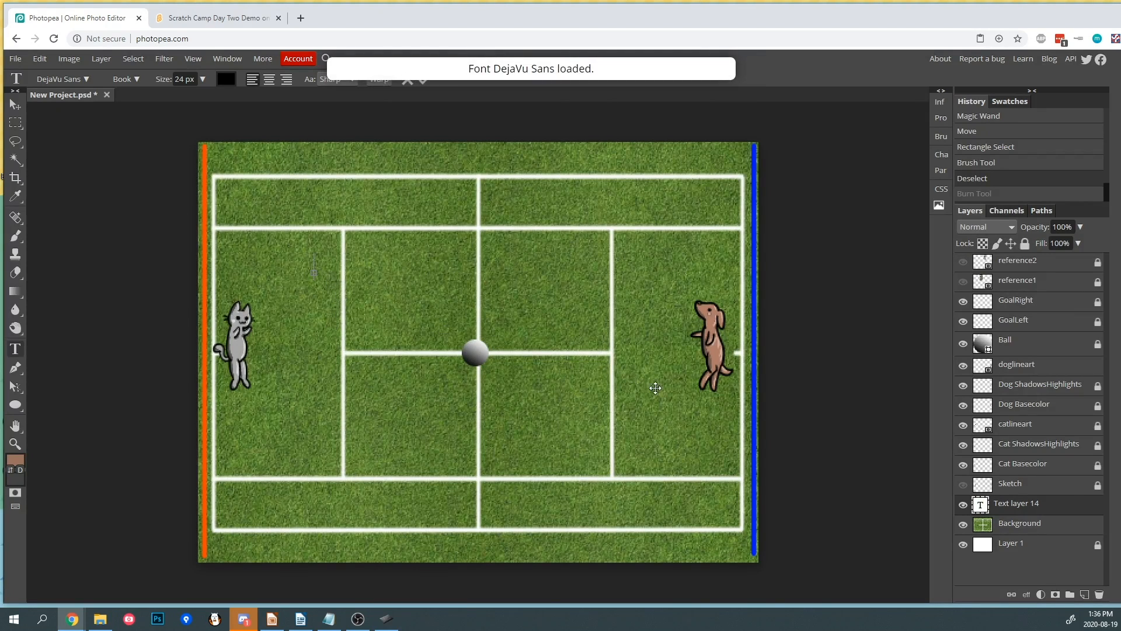
{"action": "type", "text": "T"}
{"action": "key", "text": "BackSpace"}
{"action": "type", "text": "Pong"}
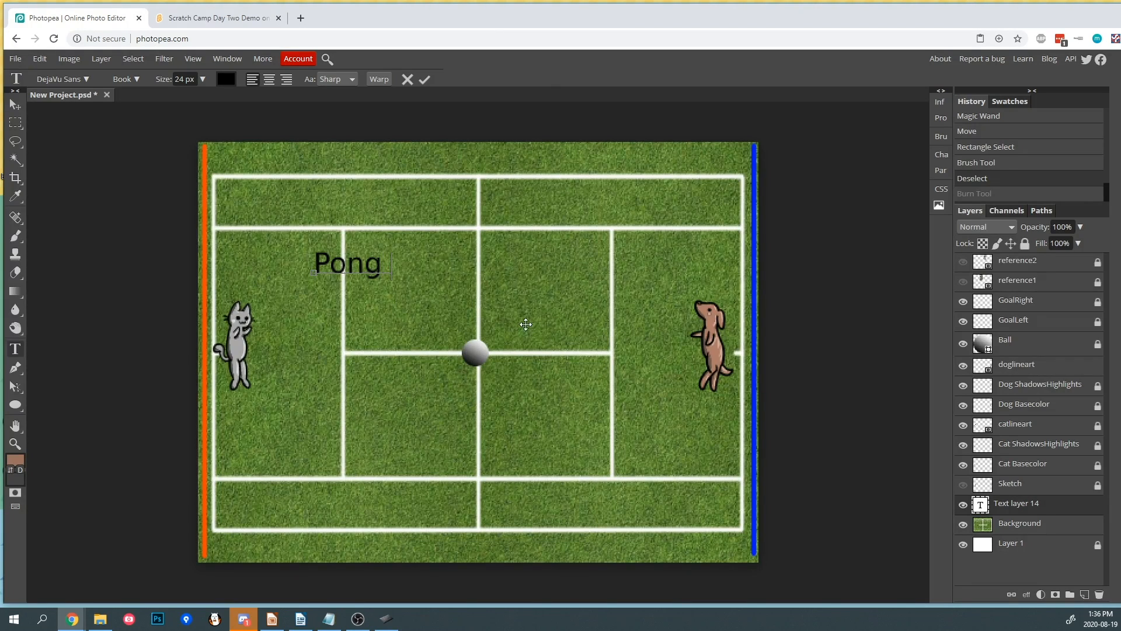
- Select the Pong text and enlarge it to 81 px
{"action": "left_click_drag", "start_coordinate": [381, 264], "coordinate": [314, 257]}
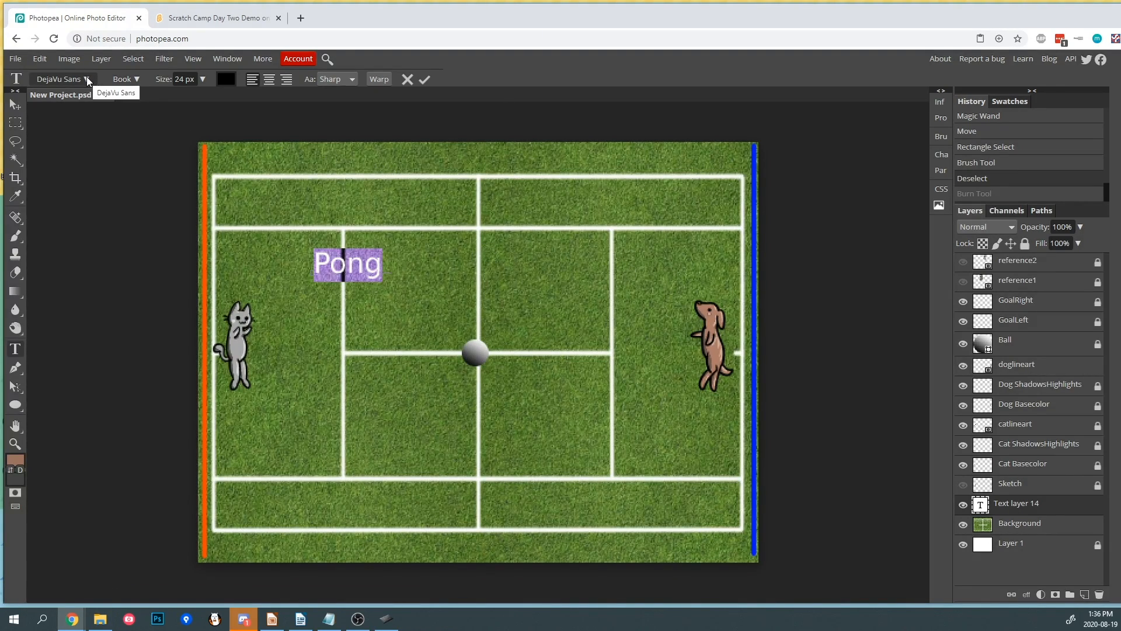
{"action": "left_click", "coordinate": [202, 78]}
{"action": "left_click_drag", "start_coordinate": [182, 97], "coordinate": [196, 97]}
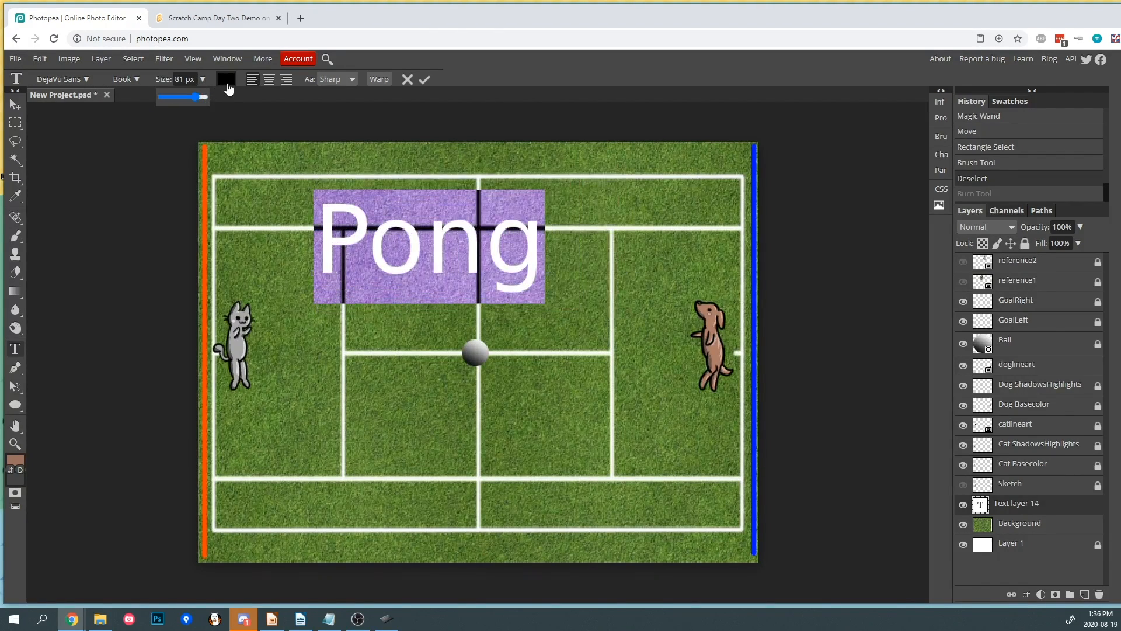
- Set the text color to blue 2234ea
{"action": "left_click", "coordinate": [227, 81]}
{"action": "left_click", "coordinate": [226, 176]}
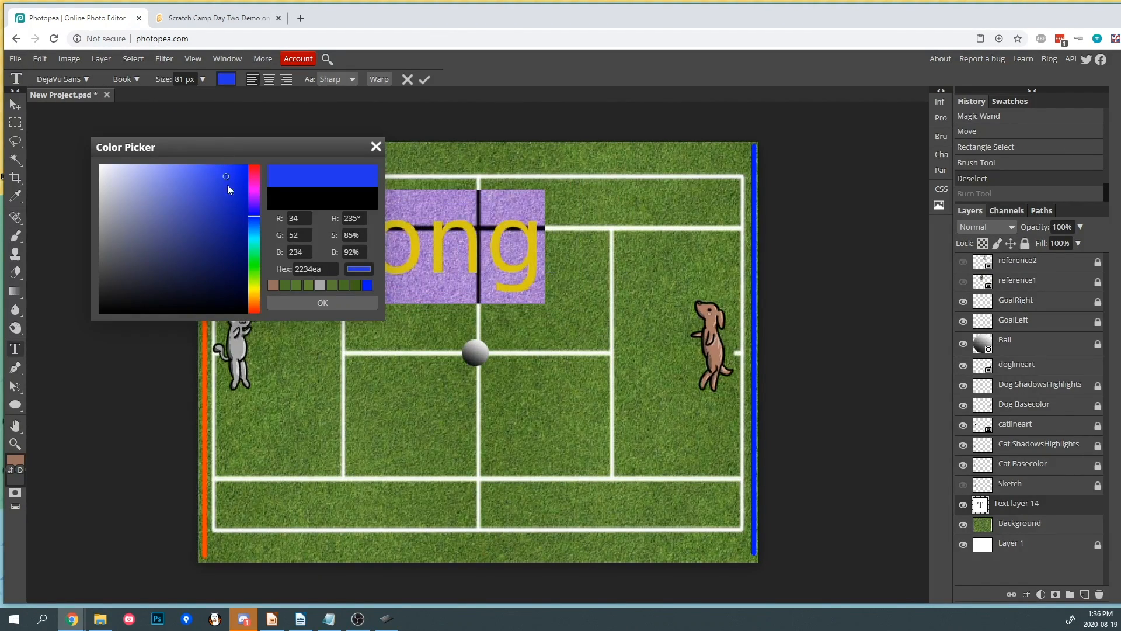
{"action": "left_click", "coordinate": [325, 303]}
- Move the Pong text slightly to the right and hide its layer
{"action": "left_click", "coordinate": [16, 104]}
{"action": "left_click_drag", "start_coordinate": [418, 222], "coordinate": [480, 234]}
{"action": "left_click", "coordinate": [963, 504]}
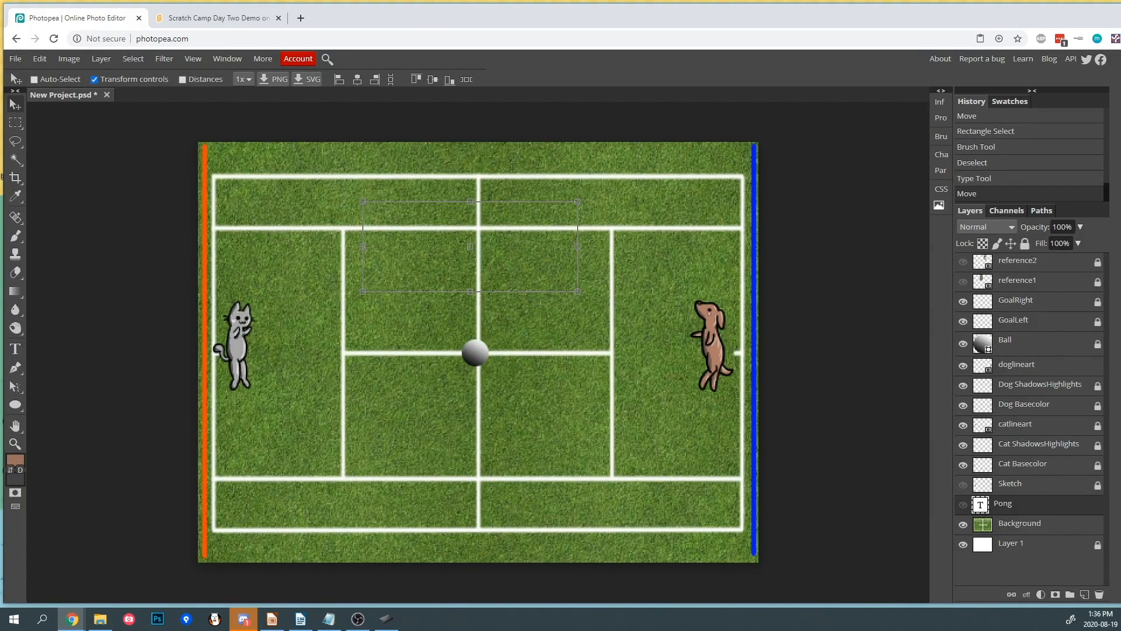
- Try drawing a curved shape with the Pen tool across the center court, then delete it
{"action": "left_click", "coordinate": [15, 367]}
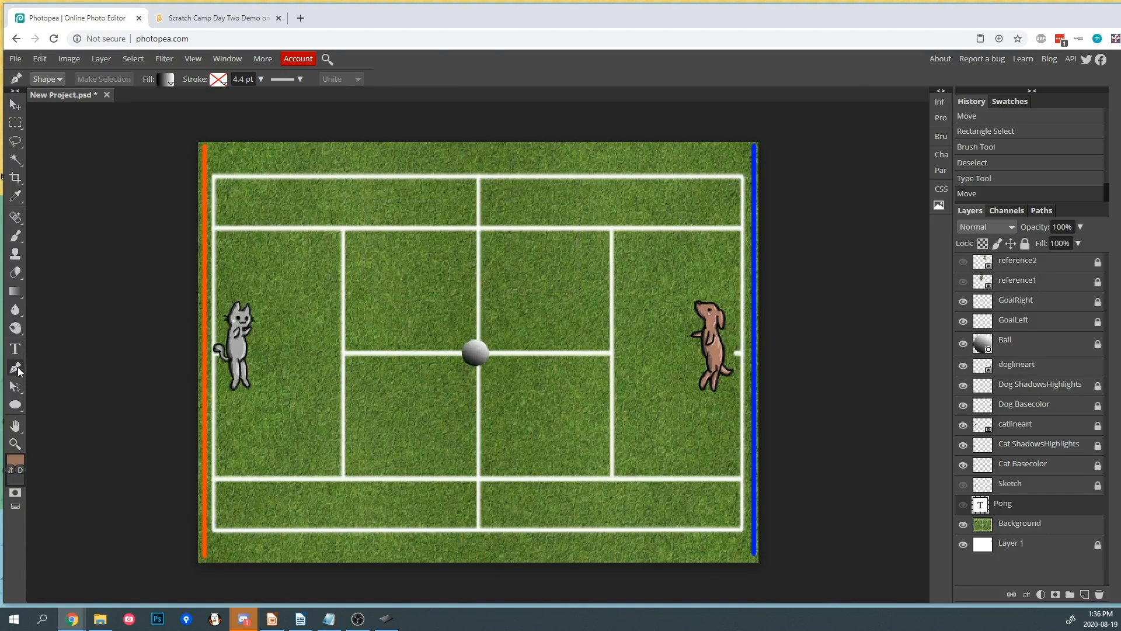
{"action": "left_click", "coordinate": [353, 318]}
{"action": "left_click", "coordinate": [472, 250]}
{"action": "left_click_drag", "start_coordinate": [586, 272], "coordinate": [625, 350]}
{"action": "mouse_move", "coordinate": [549, 391]}
{"action": "left_mouse_down"}
{"action": "mouse_move", "coordinate": [498, 404]}
{"action": "mouse_move", "coordinate": [531, 399]}
{"action": "left_mouse_up"}
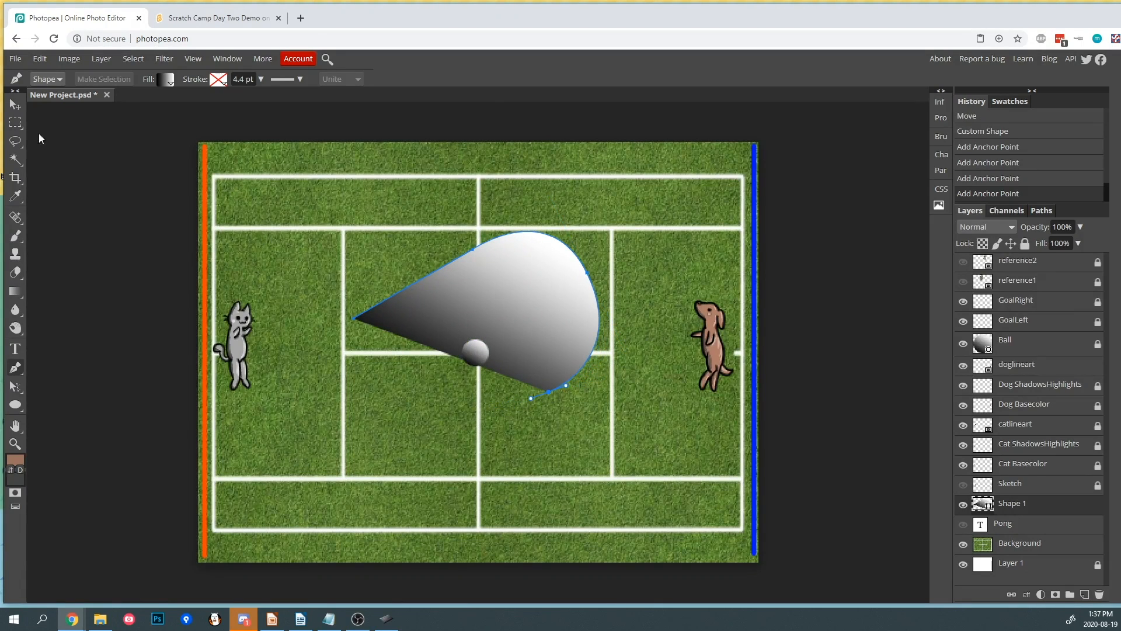
{"action": "left_click", "coordinate": [15, 104]}
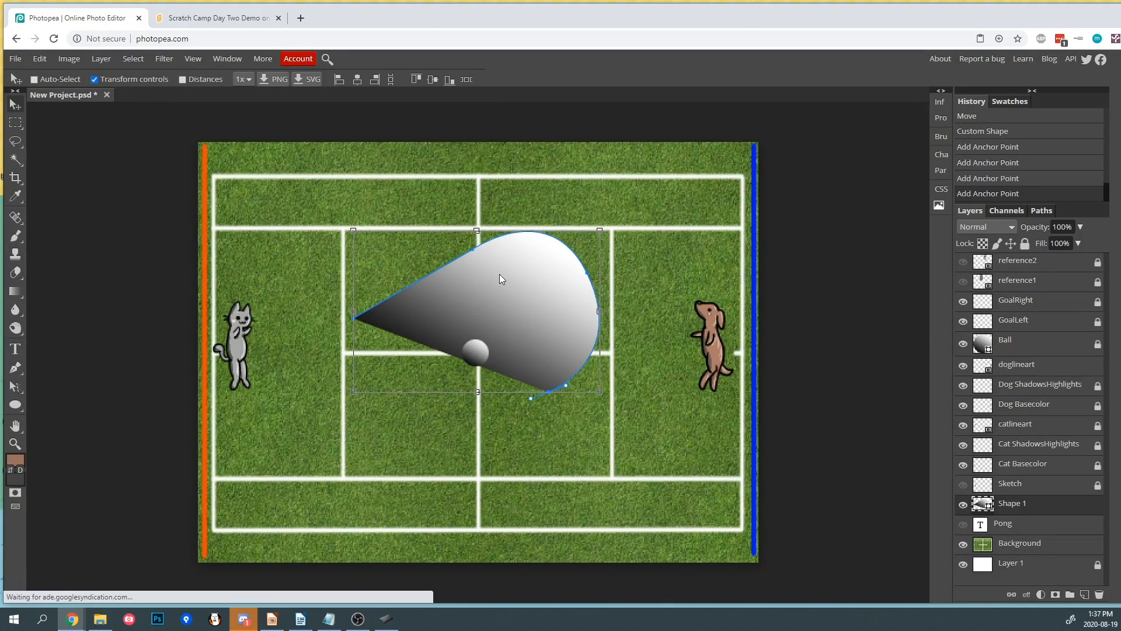
{"action": "key", "text": "Delete"}
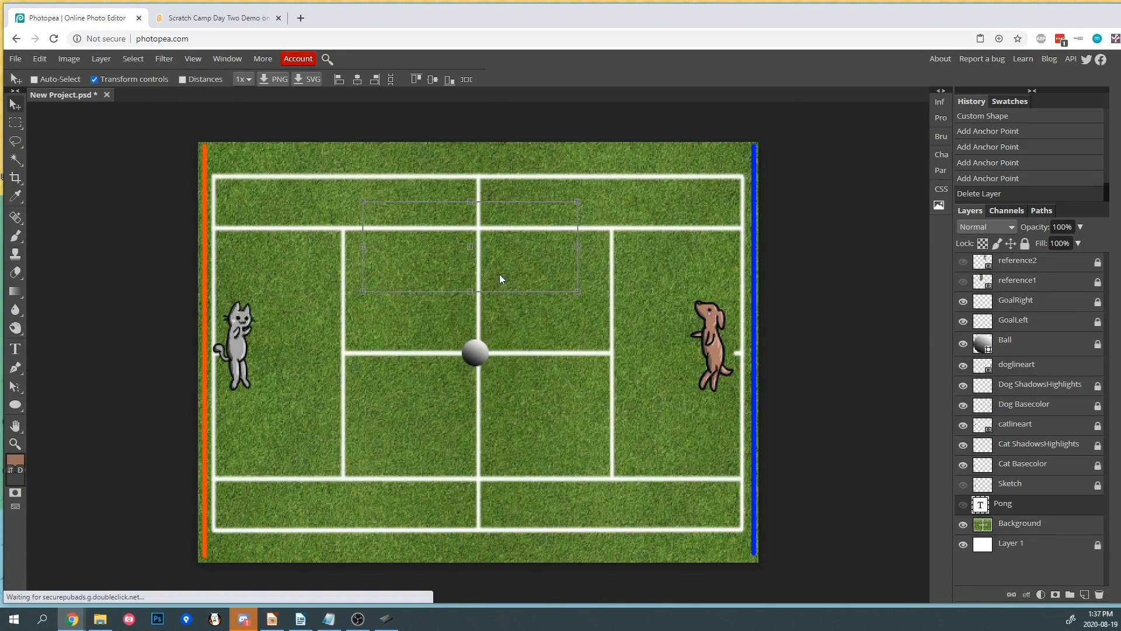
{"action": "left_click", "coordinate": [16, 386]}
{"action": "right_click", "coordinate": [15, 386]}
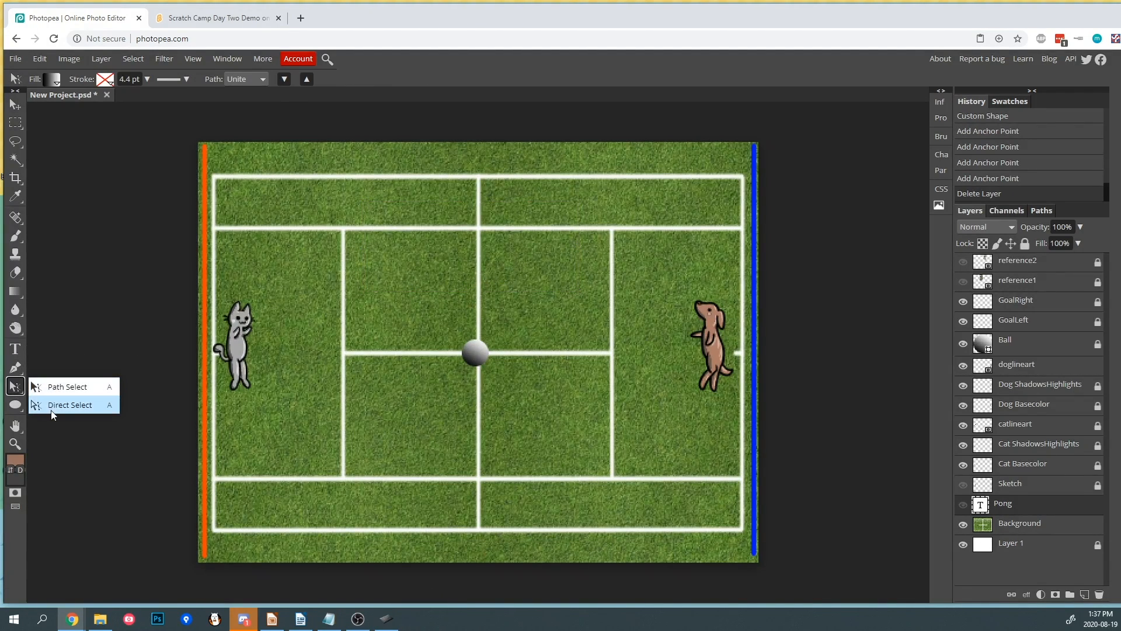
{"action": "left_click", "coordinate": [19, 389]}
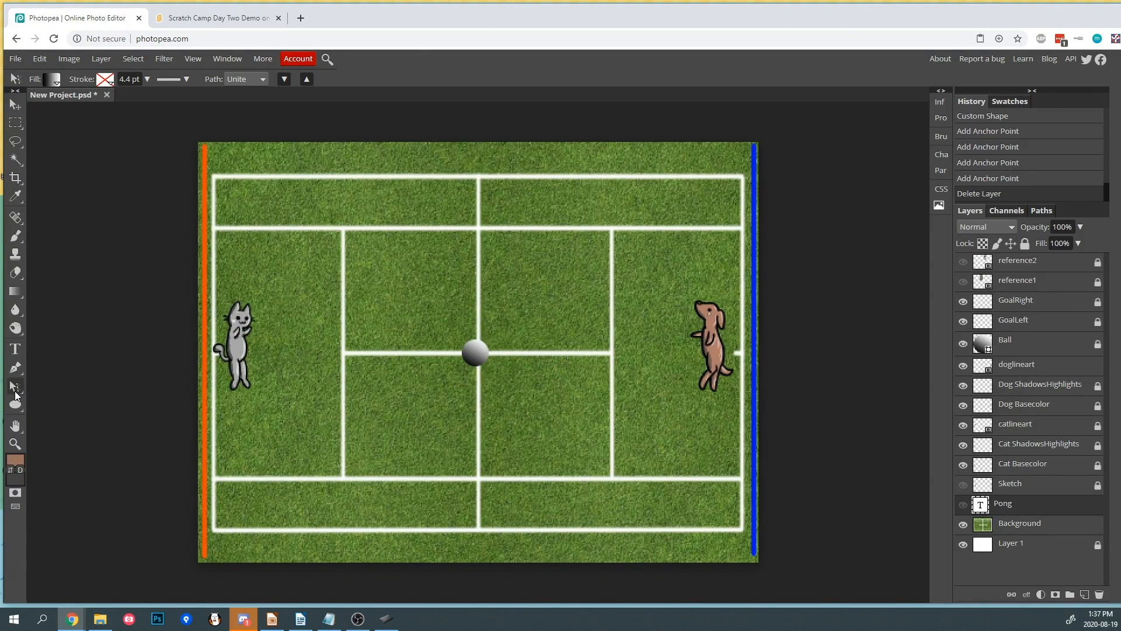
{"action": "left_click", "coordinate": [16, 404]}
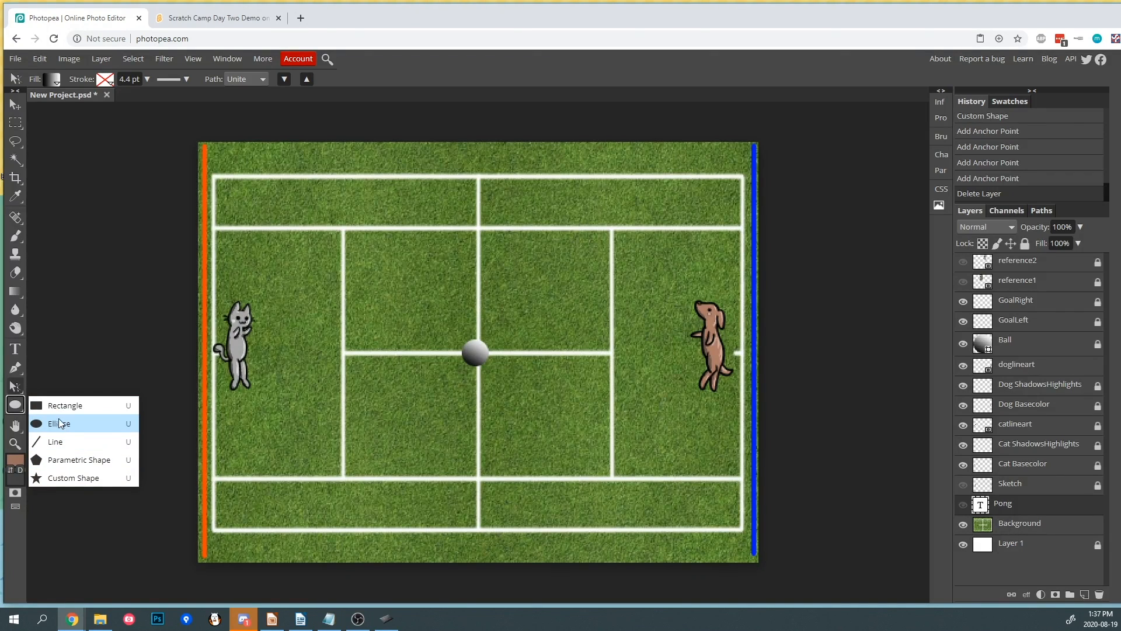
{"action": "left_click", "coordinate": [16, 405]}
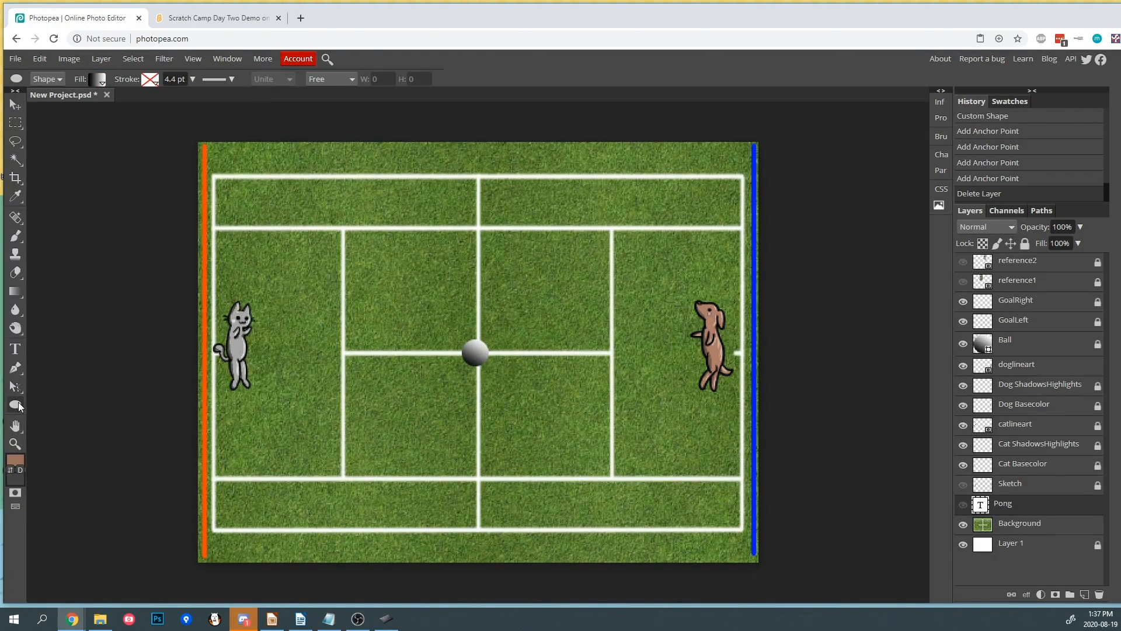
{"action": "left_click", "coordinate": [20, 426]}
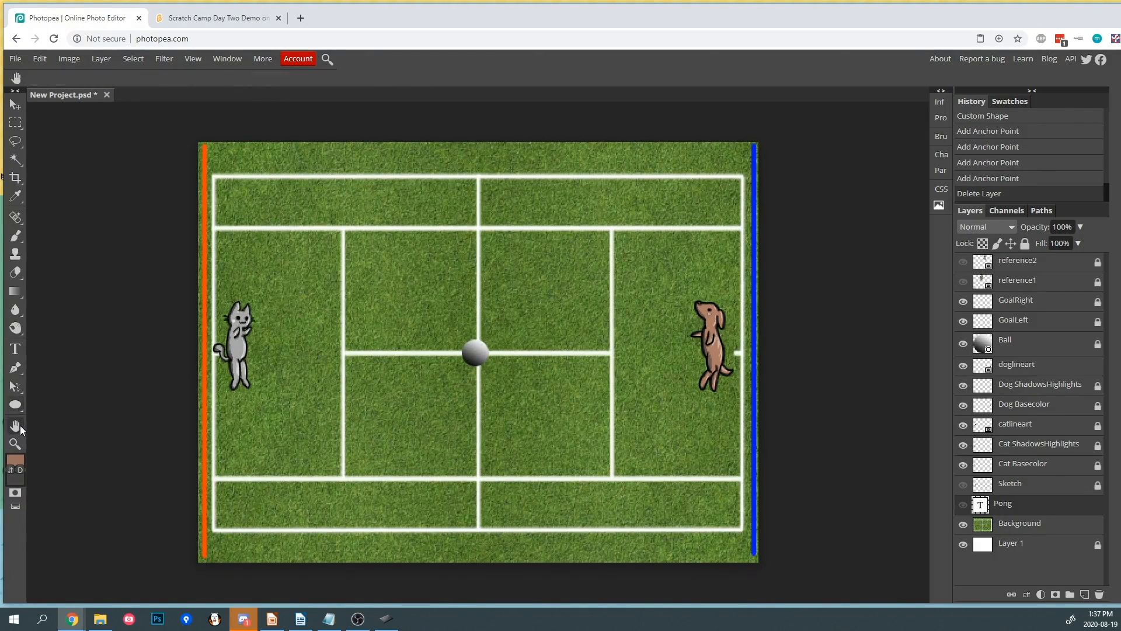
{"action": "left_click", "coordinate": [16, 428]}
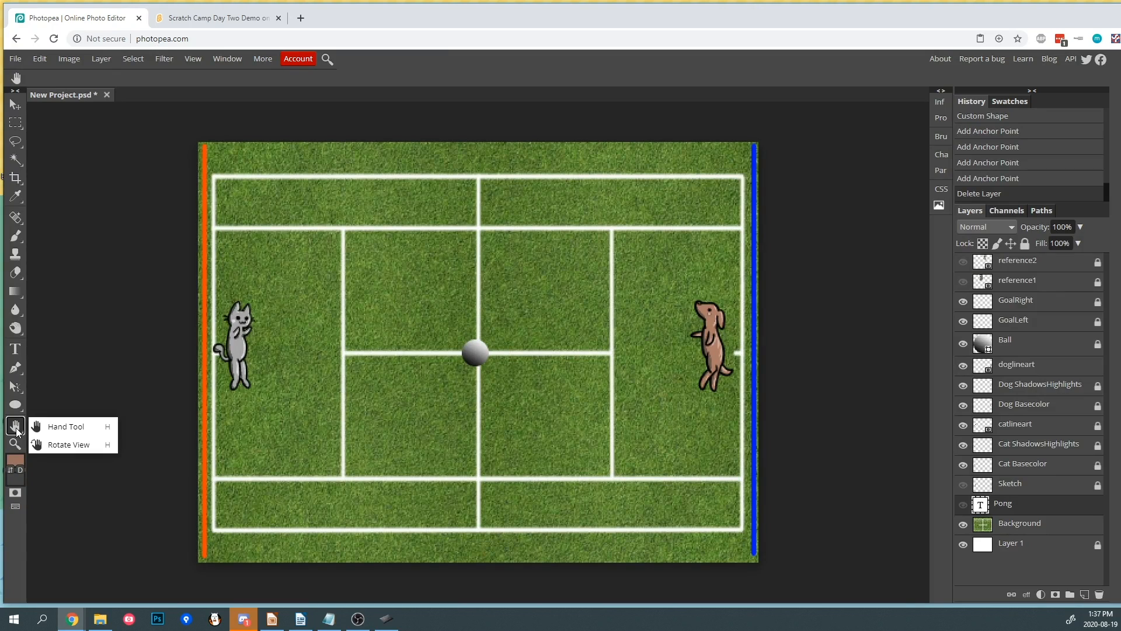
{"action": "left_click", "coordinate": [59, 445]}
{"action": "left_click_drag", "start_coordinate": [158, 172], "coordinate": [111, 370]}
{"action": "left_click_drag", "start_coordinate": [187, 215], "coordinate": [373, 178]}
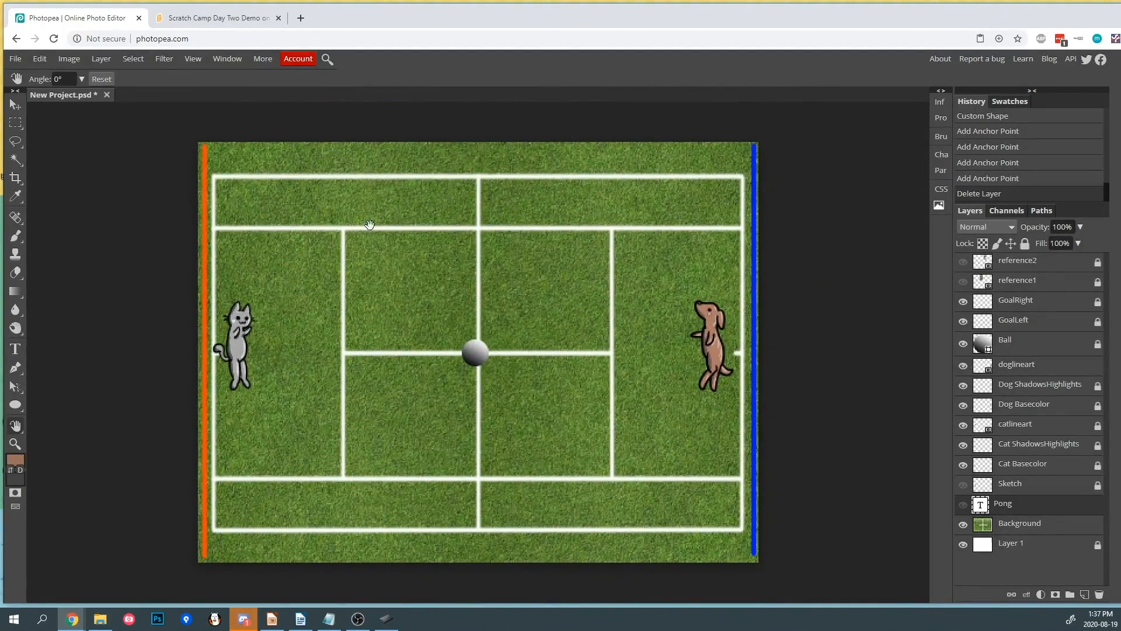
{"action": "left_click", "coordinate": [16, 445]}
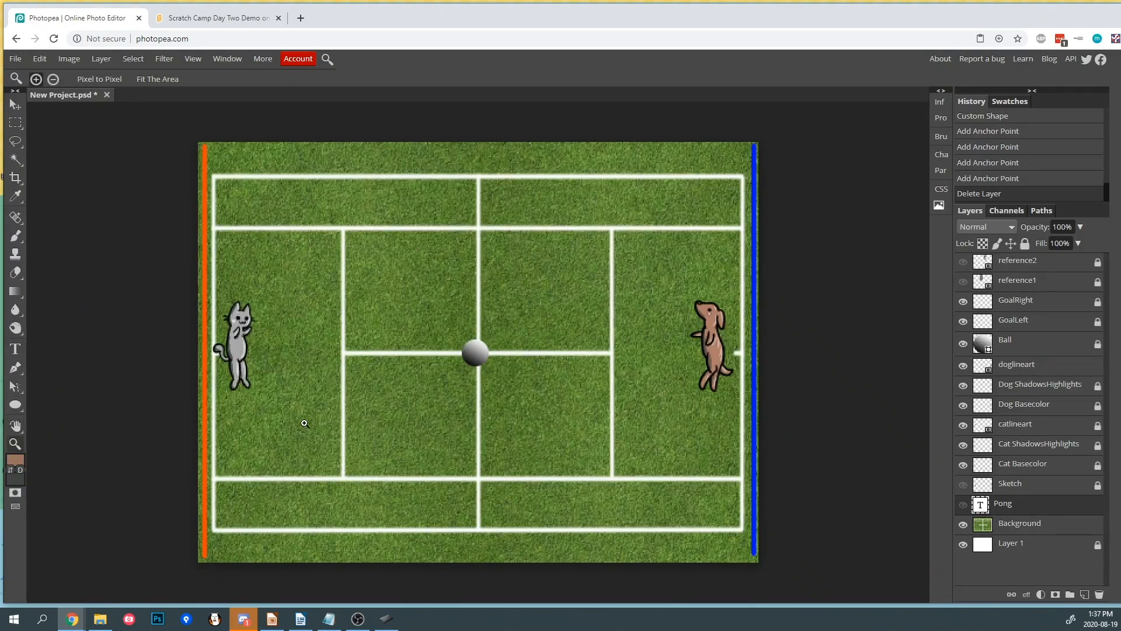
{"action": "left_click", "coordinate": [429, 381]}
{"action": "left_click_drag", "start_coordinate": [441, 378], "coordinate": [424, 394]}
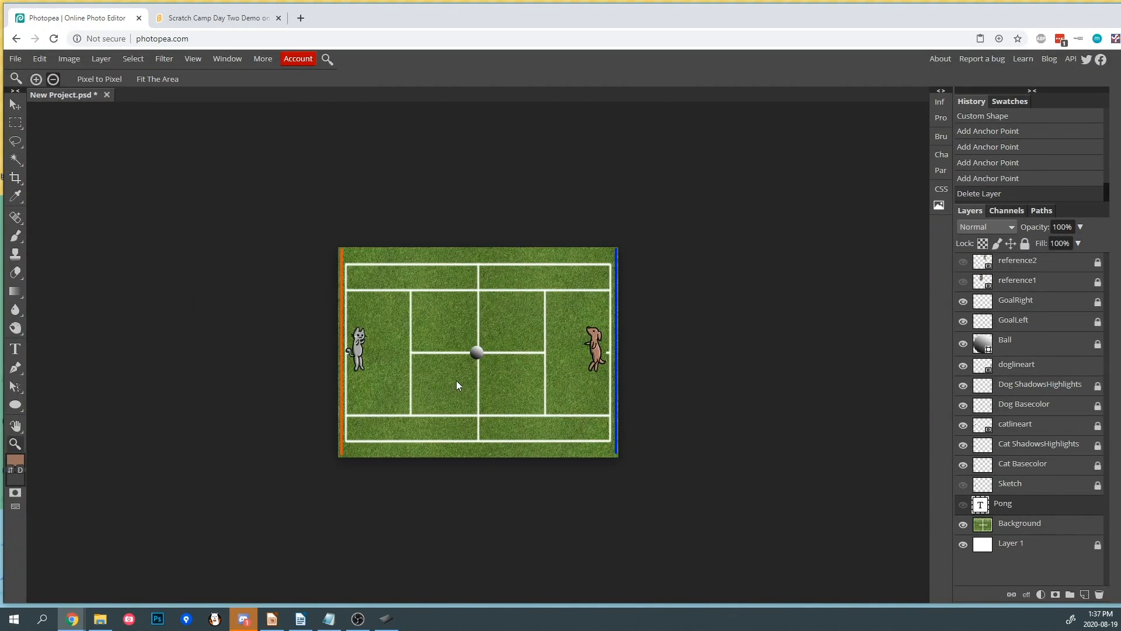
{"action": "scroll", "coordinate": [459, 381], "scroll_direction": "up", "scroll_amount": 2}
{"action": "scroll", "coordinate": [459, 381], "scroll_direction": "down", "scroll_amount": 1}
{"action": "scroll", "coordinate": [458, 381], "scroll_direction": "up", "scroll_amount": 1}
{"action": "scroll", "coordinate": [458, 381], "scroll_direction": "down", "scroll_amount": 1}
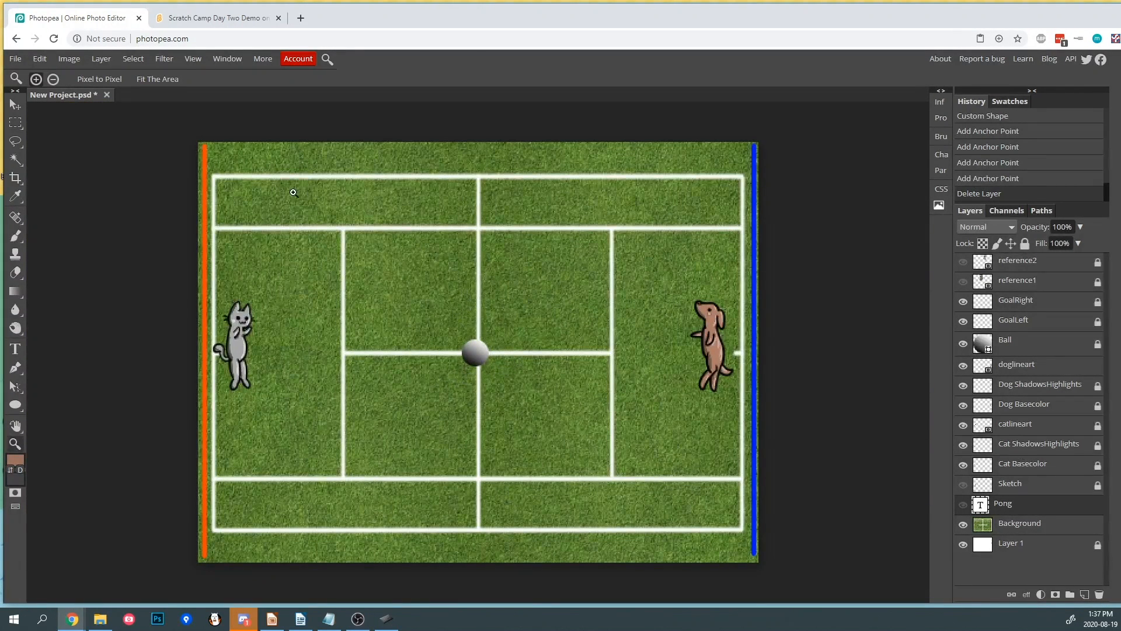
- Save the project as PSD over scratchday2.psd, confirming the replacement
{"action": "left_click", "coordinate": [17, 60]}
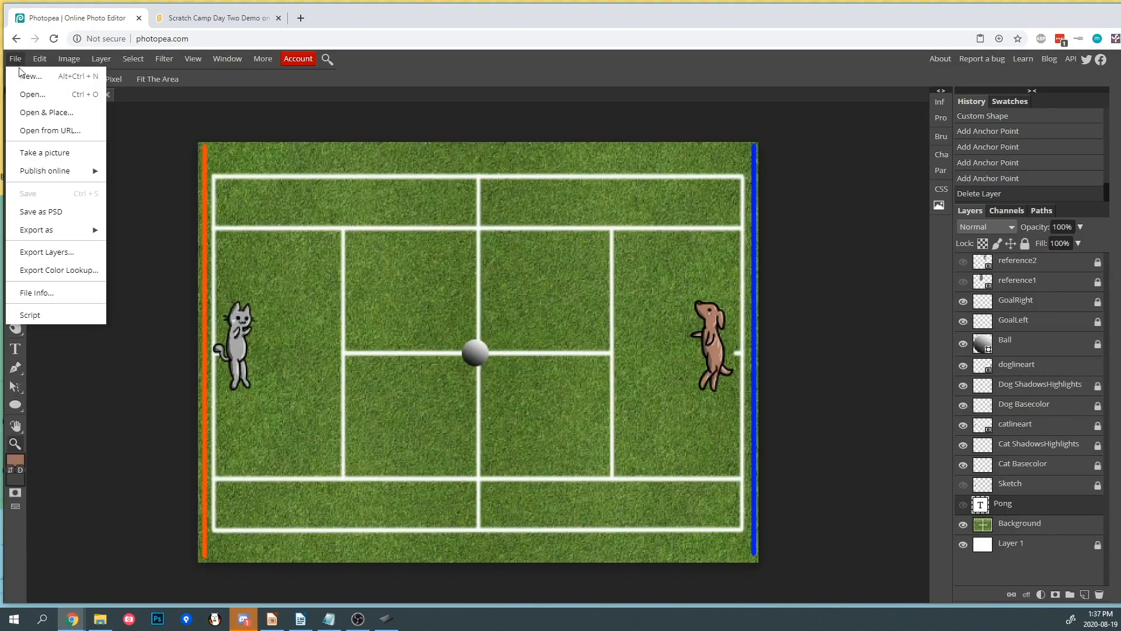
{"action": "left_click", "coordinate": [43, 212]}
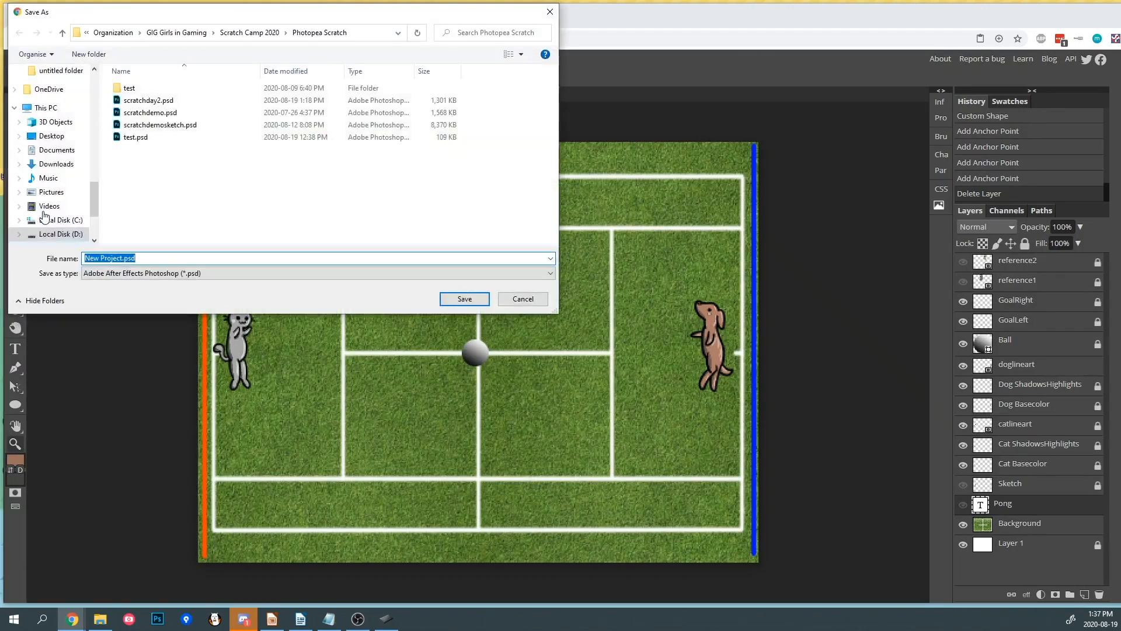
{"action": "double_click", "coordinate": [159, 102]}
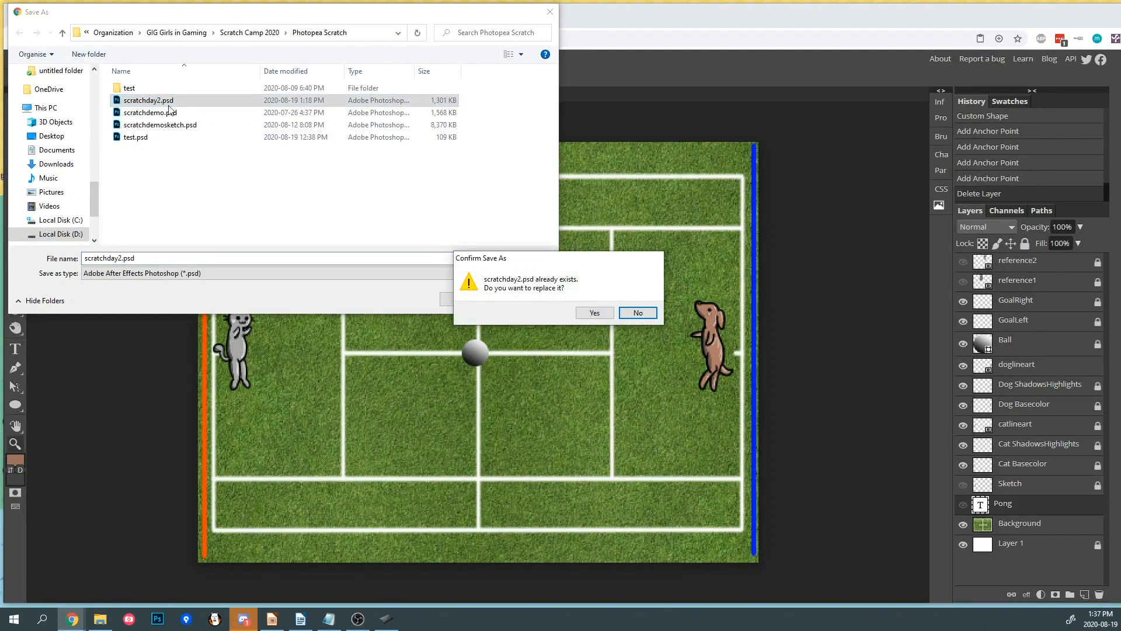
{"action": "left_click", "coordinate": [595, 312]}
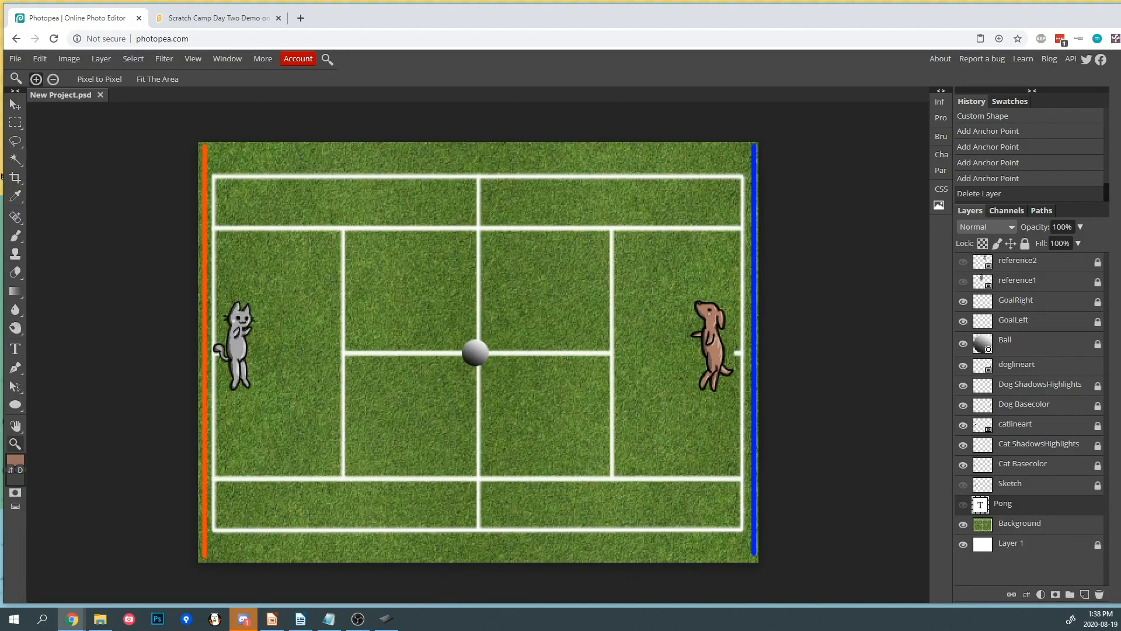
- Hide the goal, ball, character and sketch layers, leaving only Background and Layer 1 visible
{"action": "left_click", "coordinate": [963, 301]}
{"action": "left_click", "coordinate": [963, 322]}
{"action": "left_click_drag", "start_coordinate": [966, 350], "coordinate": [966, 471]}
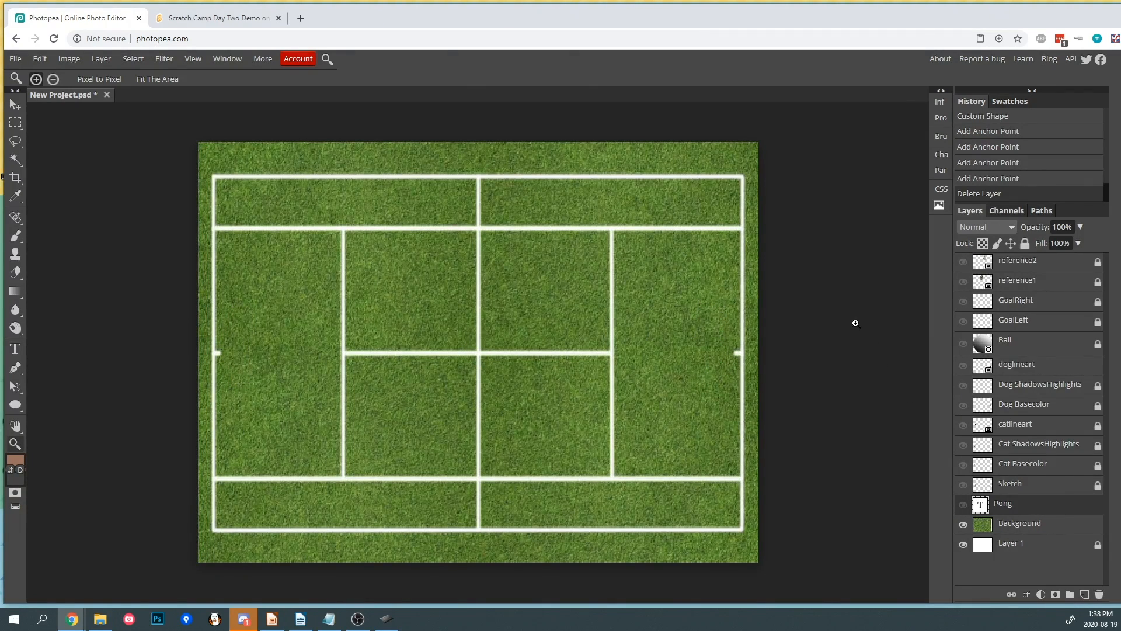
- Export the court image as a PNG at 100% quality, saving it as background
{"action": "left_click", "coordinate": [15, 59]}
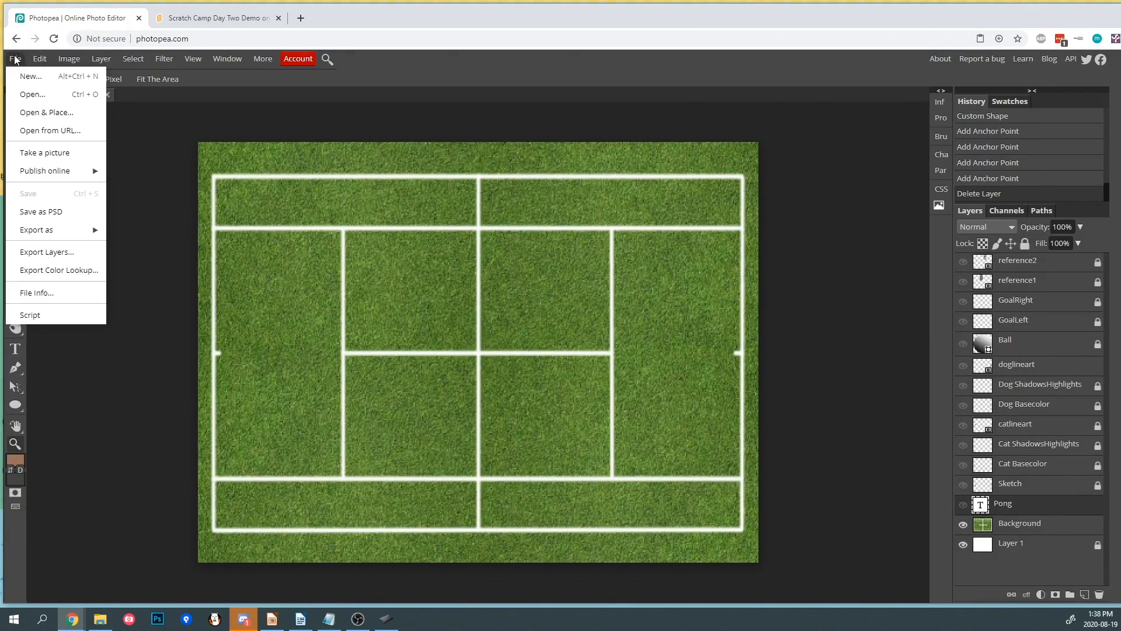
{"action": "mouse_move", "coordinate": [52, 236]}
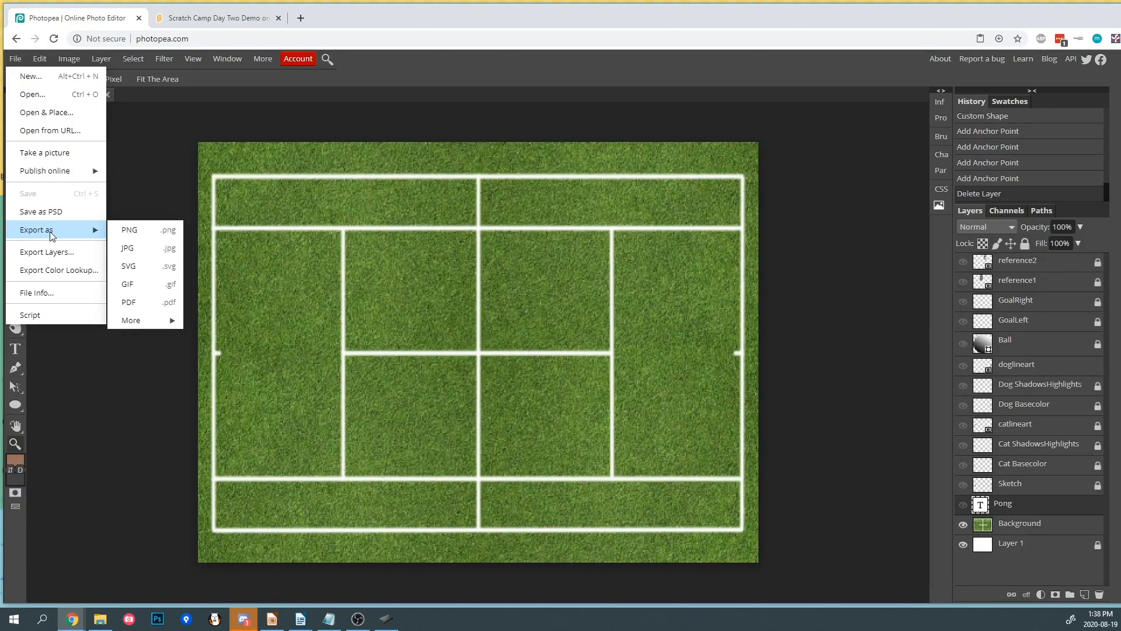
{"action": "left_click", "coordinate": [130, 232]}
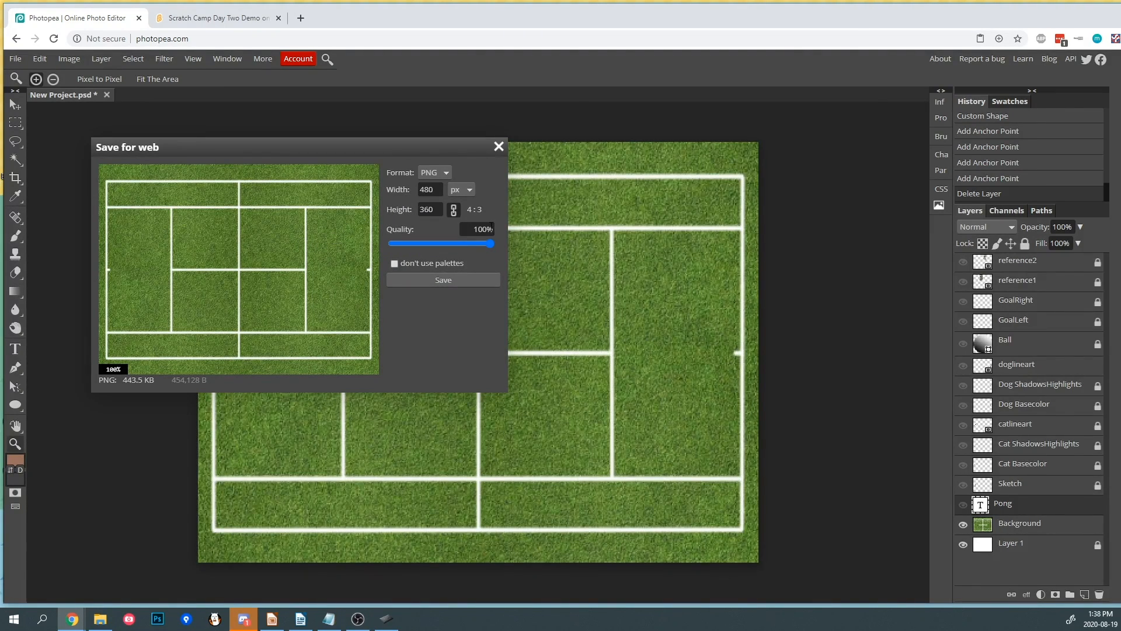
{"action": "mouse_move", "coordinate": [488, 243]}
{"action": "left_mouse_down"}
{"action": "mouse_move", "coordinate": [478, 244]}
{"action": "mouse_move", "coordinate": [504, 243]}
{"action": "left_mouse_up"}
{"action": "left_click", "coordinate": [477, 282]}
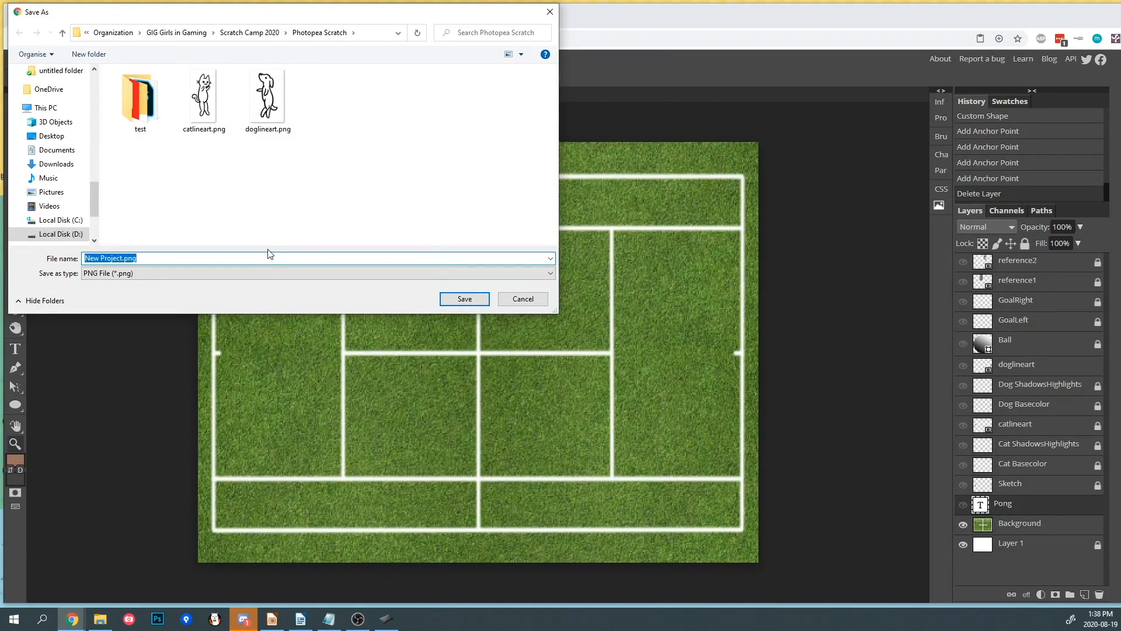
{"action": "type", "text": "background"}
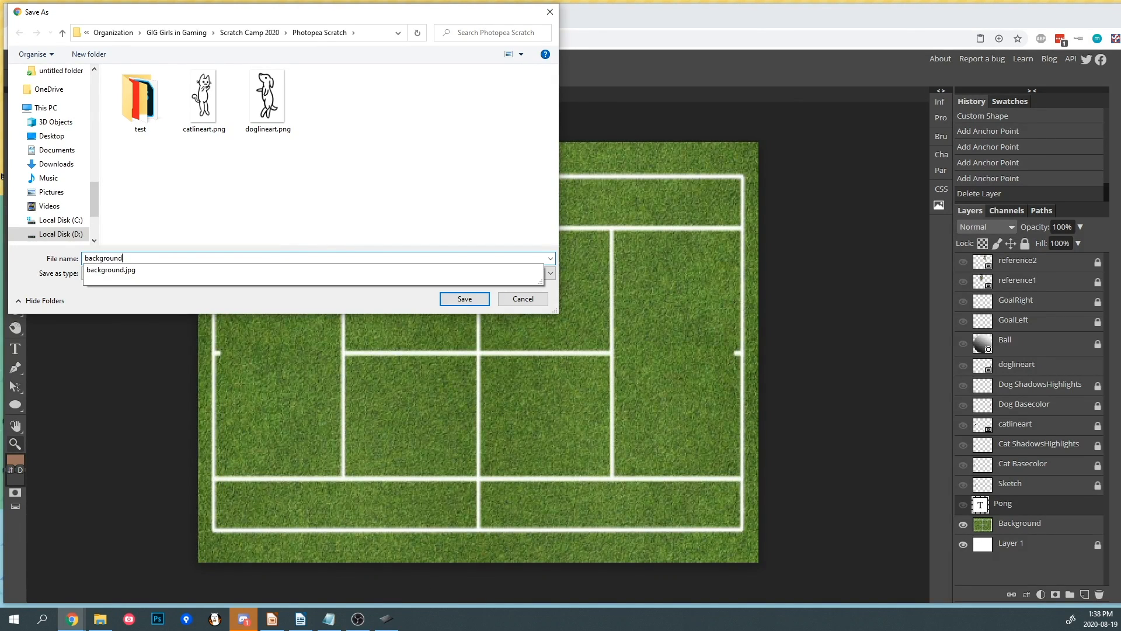
{"action": "key", "text": "Return"}
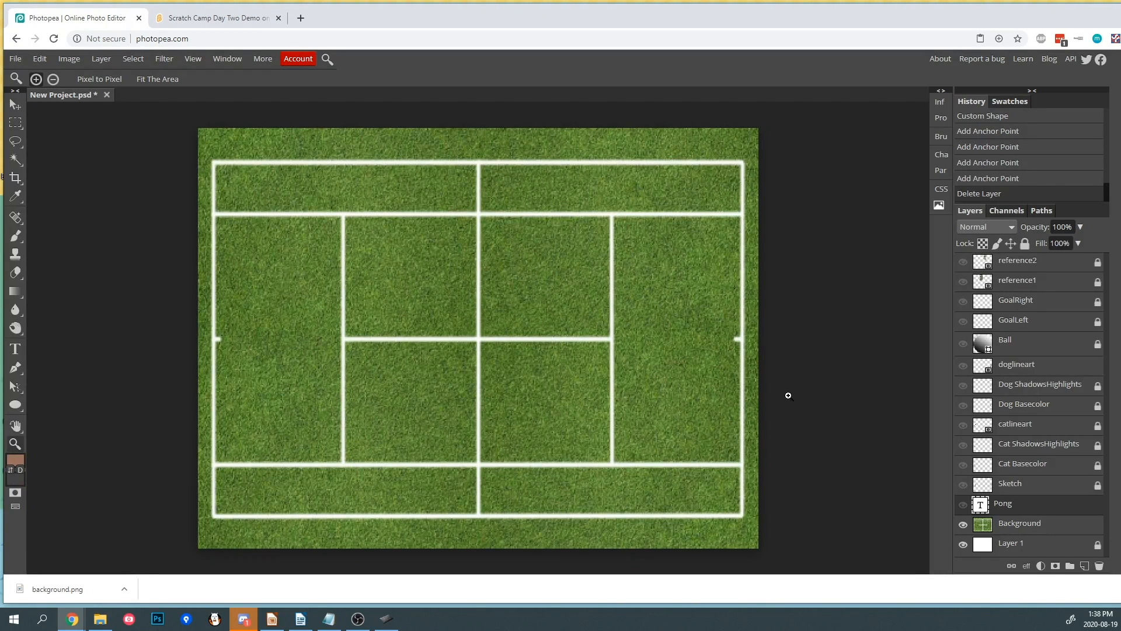
- Hide the Background and Layer 1 layers and show the three cat layers
{"action": "left_click", "coordinate": [963, 524]}
{"action": "left_click", "coordinate": [963, 544]}
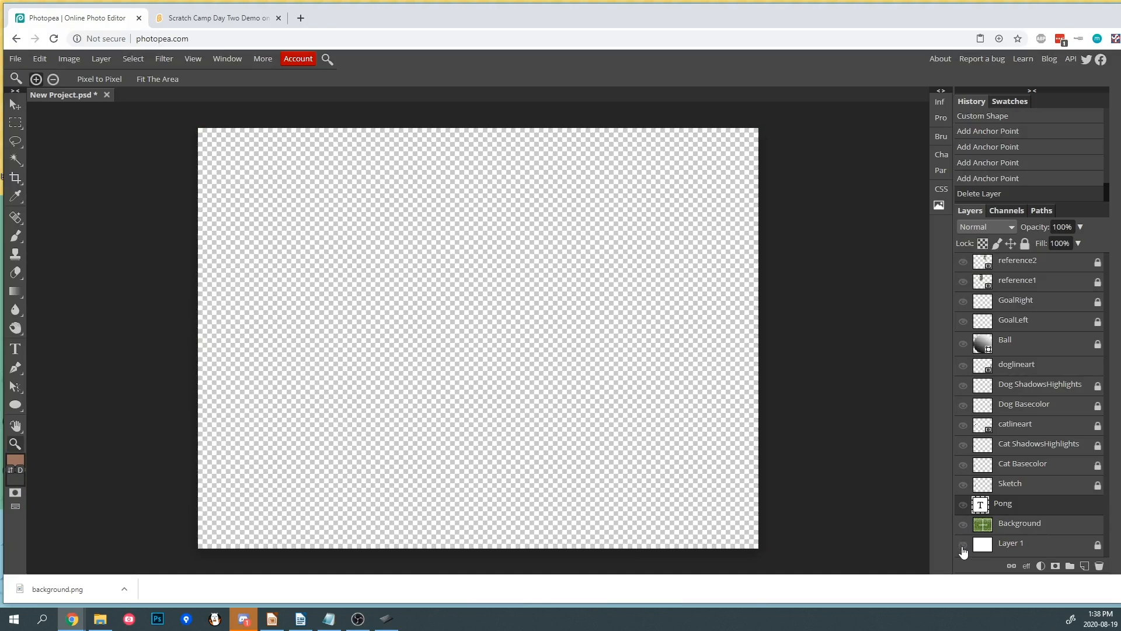
{"action": "left_click", "coordinate": [963, 425]}
{"action": "left_click", "coordinate": [963, 445]}
{"action": "left_click", "coordinate": [963, 466]}
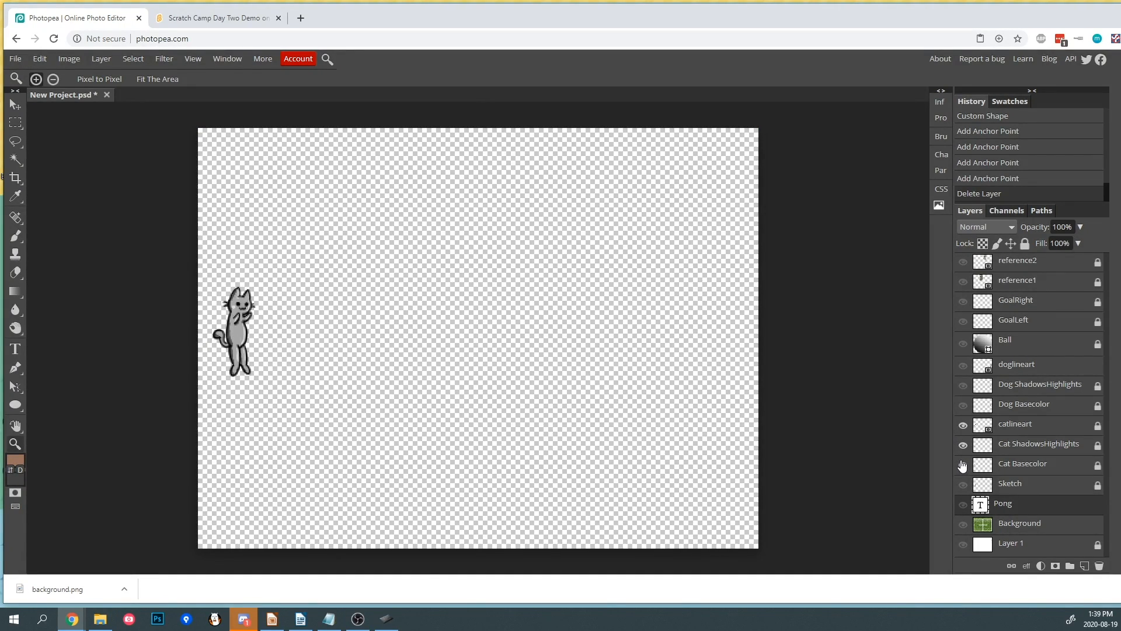
- Merge the Cat ShadowsHighlights, Cat Basecolor and catlineart layers into one layer
{"action": "left_click", "coordinate": [1006, 447]}
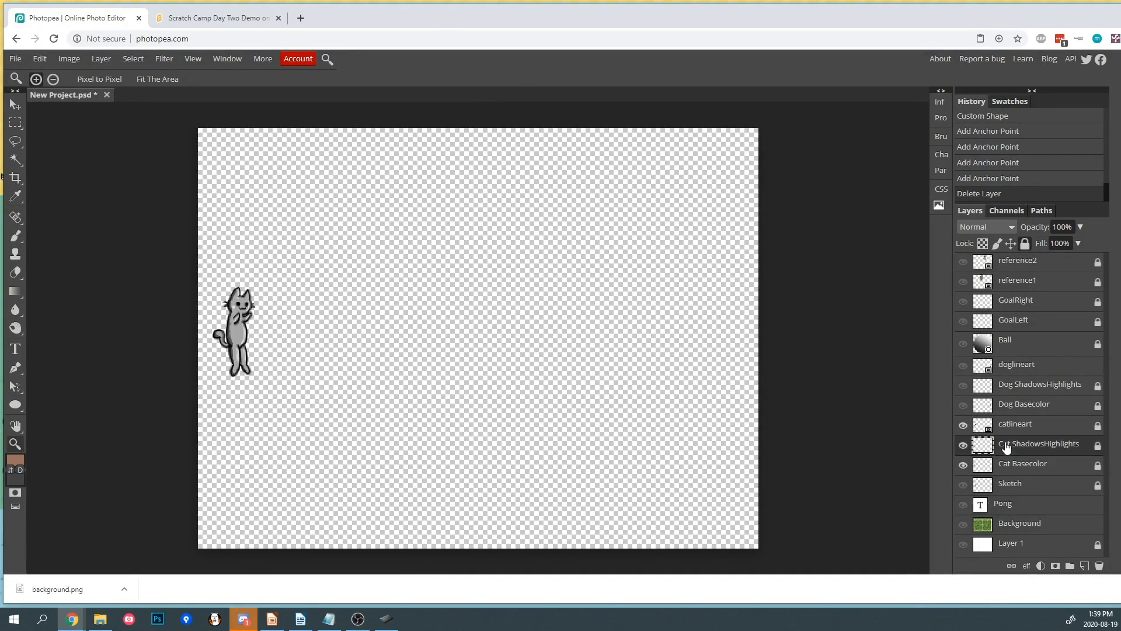
{"action": "left_click", "coordinate": [1014, 465]}
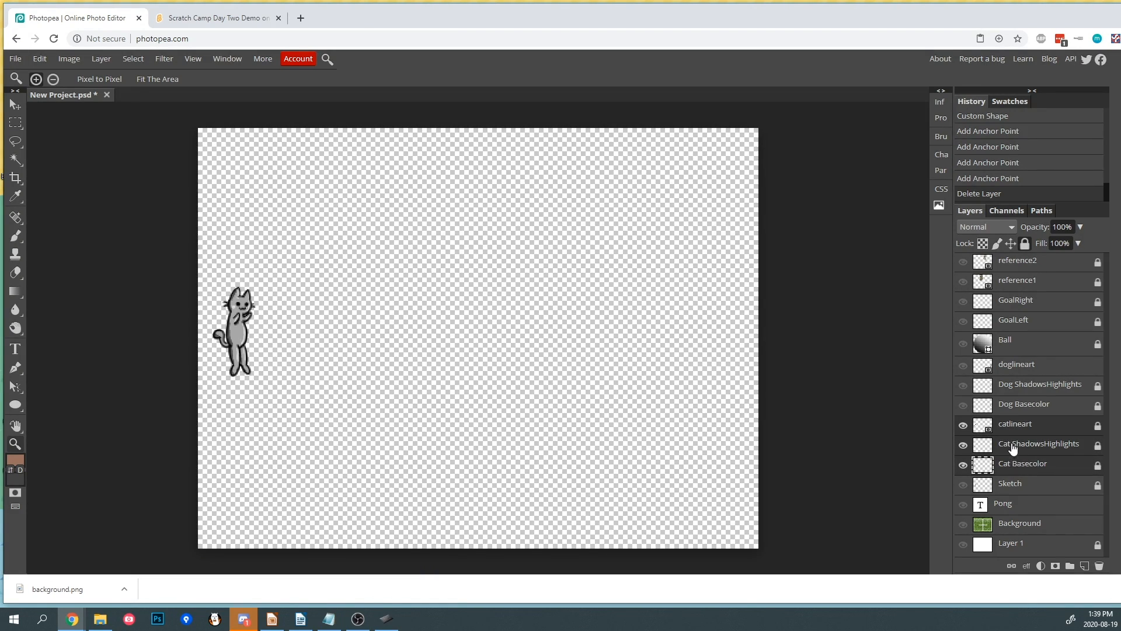
{"action": "right_click", "coordinate": [1011, 447]}
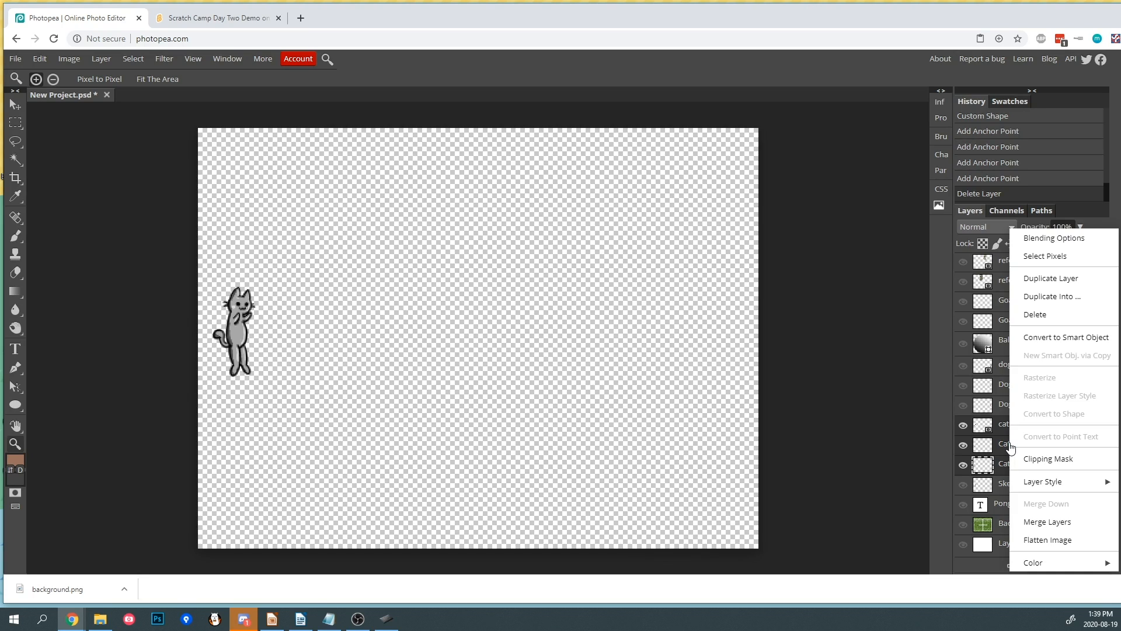
{"action": "left_click", "coordinate": [1042, 523]}
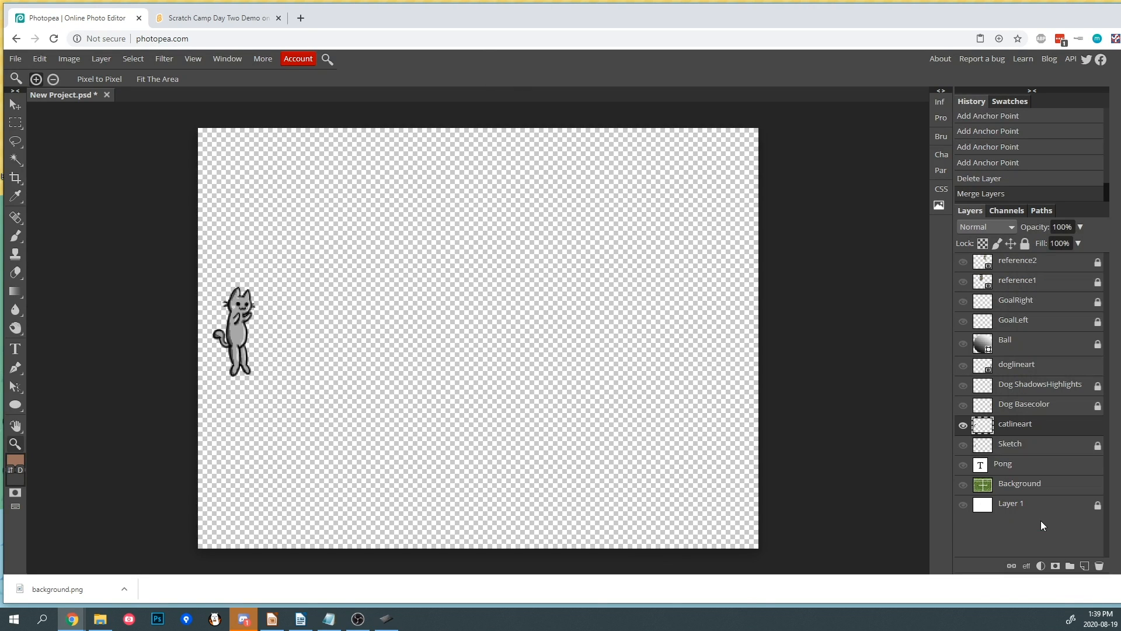
- Try merging the hidden dog layers into doglineart, then undo the merge
{"action": "left_click", "coordinate": [1024, 404]}
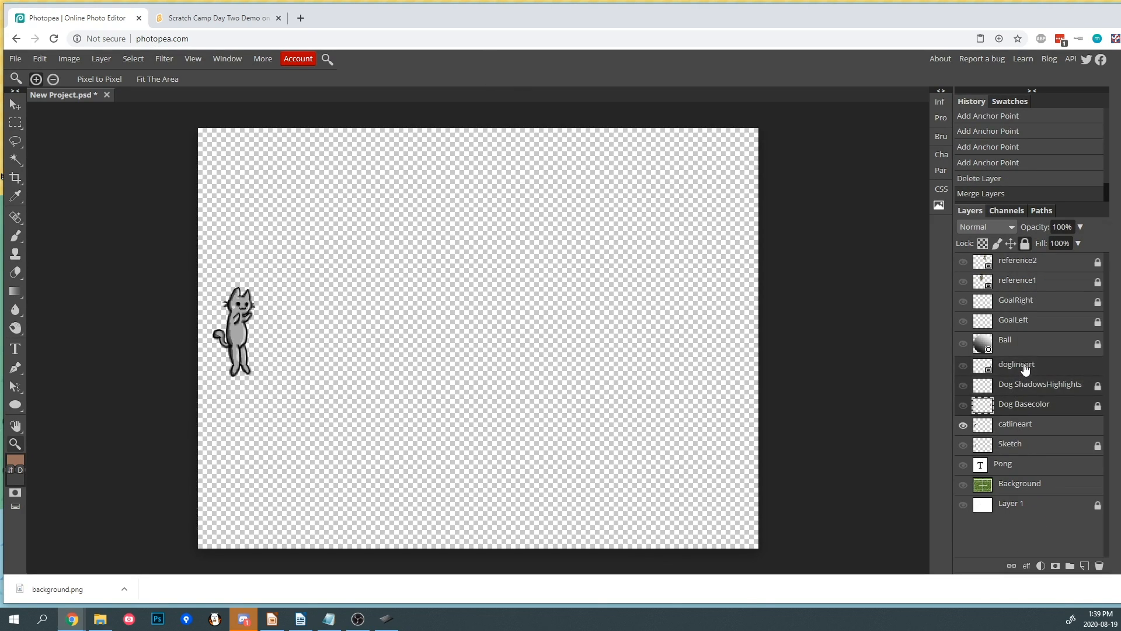
{"action": "right_click", "coordinate": [1025, 367]}
{"action": "left_click", "coordinate": [1064, 522]}
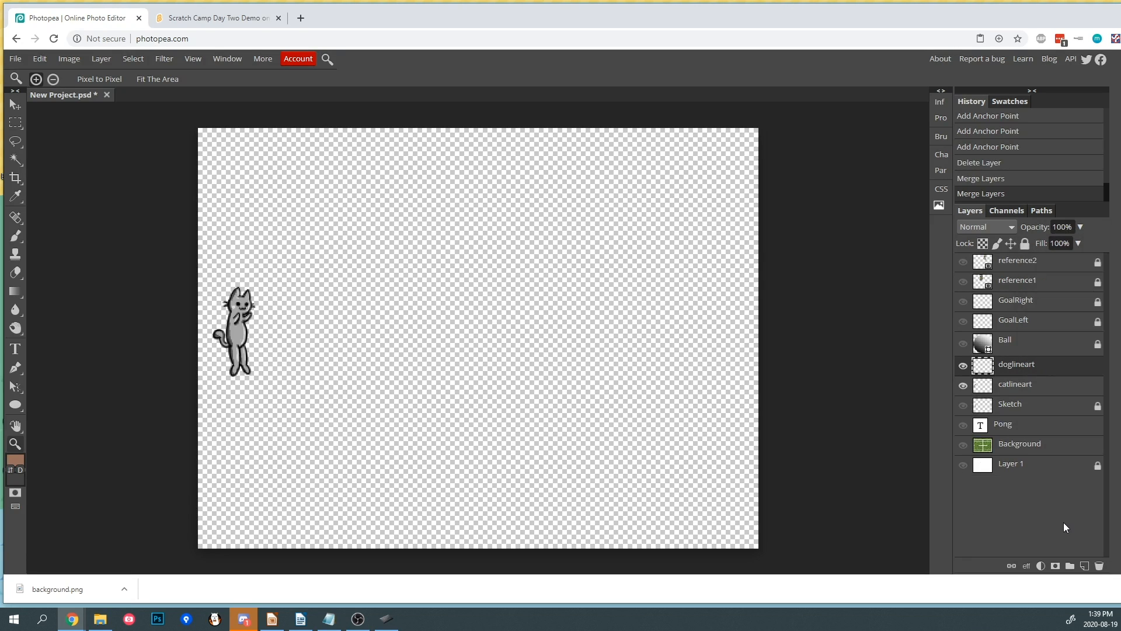
{"action": "left_click", "coordinate": [1007, 387]}
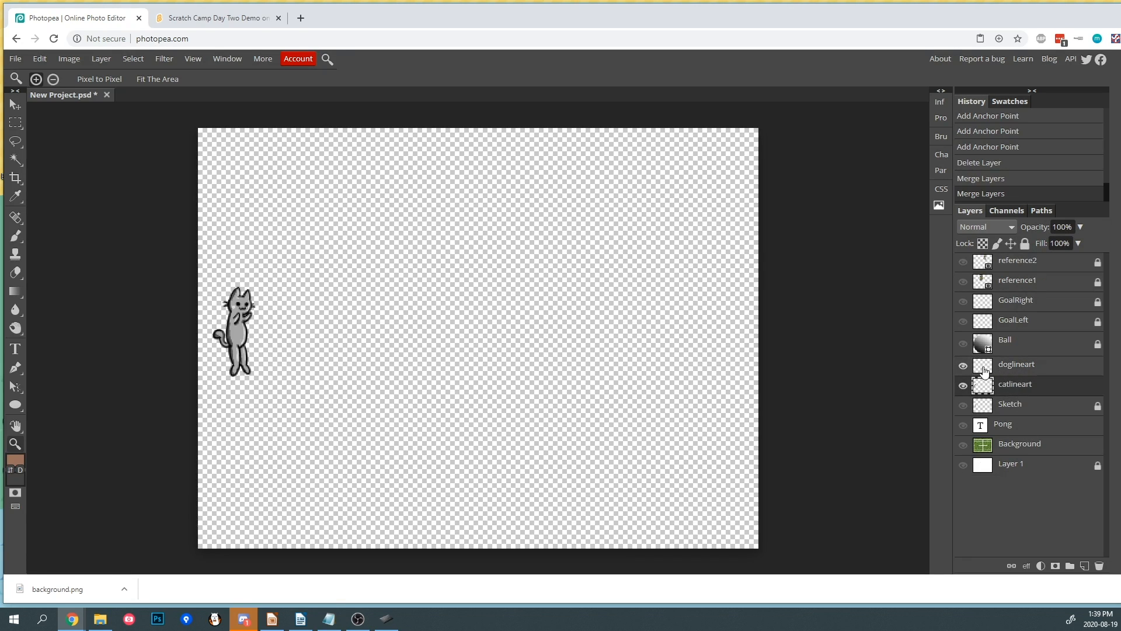
{"action": "left_click", "coordinate": [964, 366]}
{"action": "key", "text": "ctrl+z"}
- Show the three dog layers and merge them into the doglineart layer
{"action": "left_click", "coordinate": [963, 405]}
{"action": "left_click", "coordinate": [963, 385]}
{"action": "left_click", "coordinate": [963, 366]}
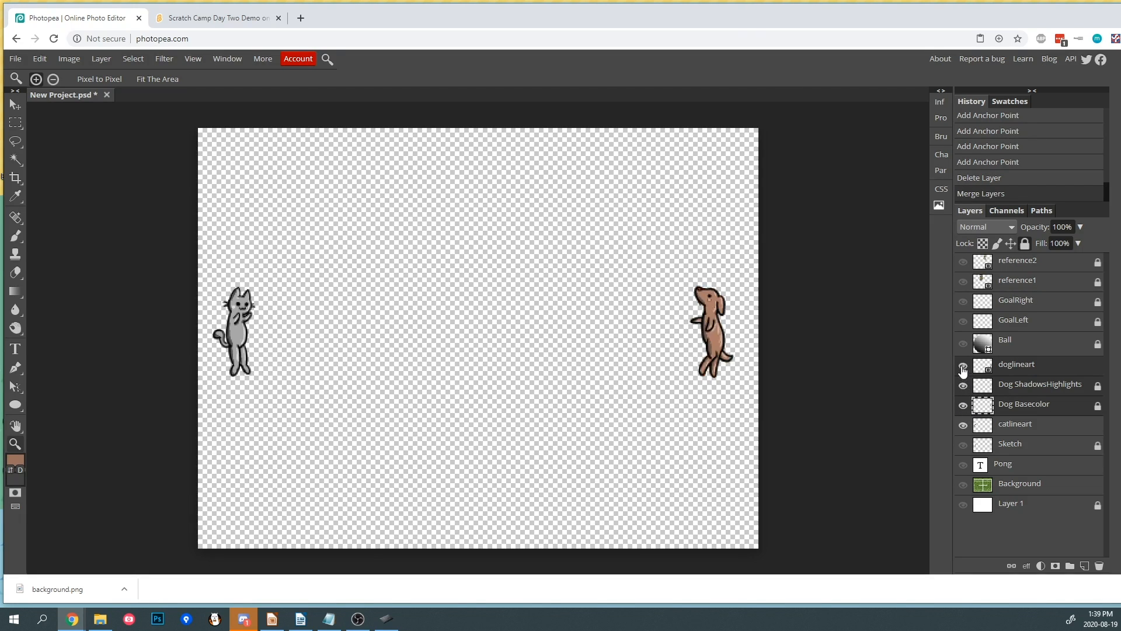
{"action": "right_click", "coordinate": [1018, 391]}
{"action": "left_click", "coordinate": [1052, 521]}
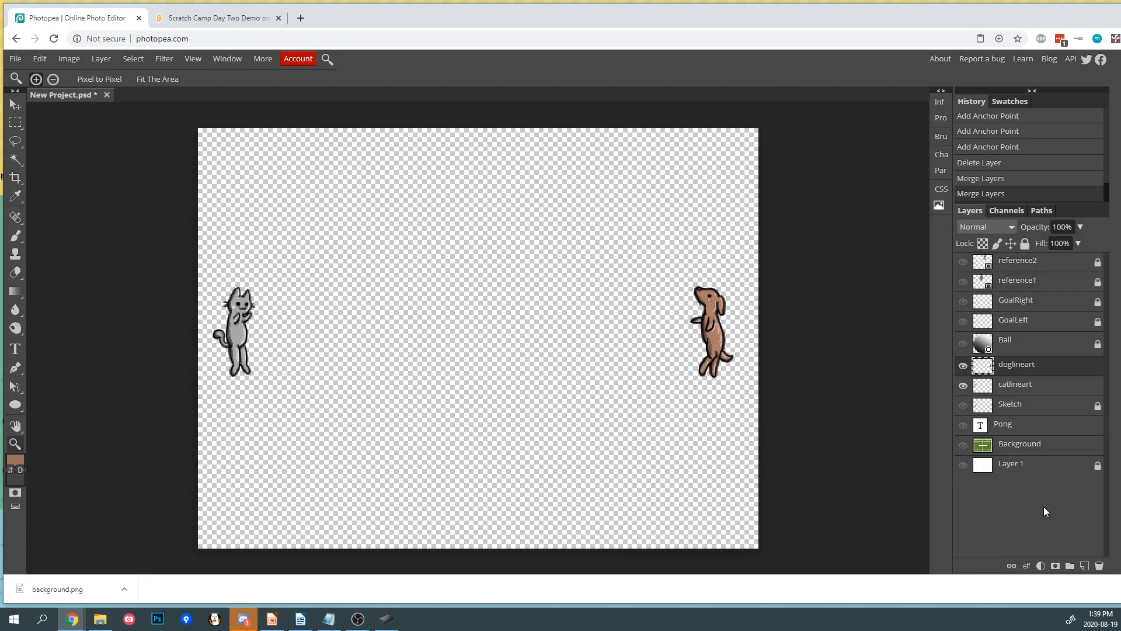
- Hide the dog layer and duplicate the catlineart layer within the same project
{"action": "left_click", "coordinate": [963, 366]}
{"action": "left_click", "coordinate": [1000, 394]}
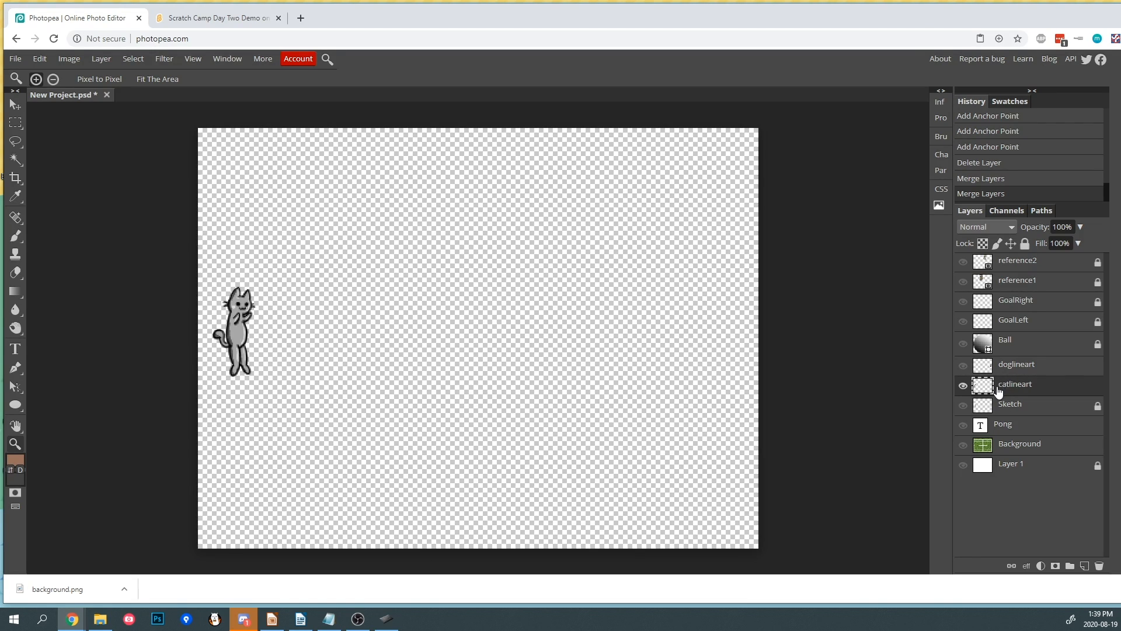
{"action": "double_click", "coordinate": [963, 386]}
{"action": "right_click", "coordinate": [1015, 384]}
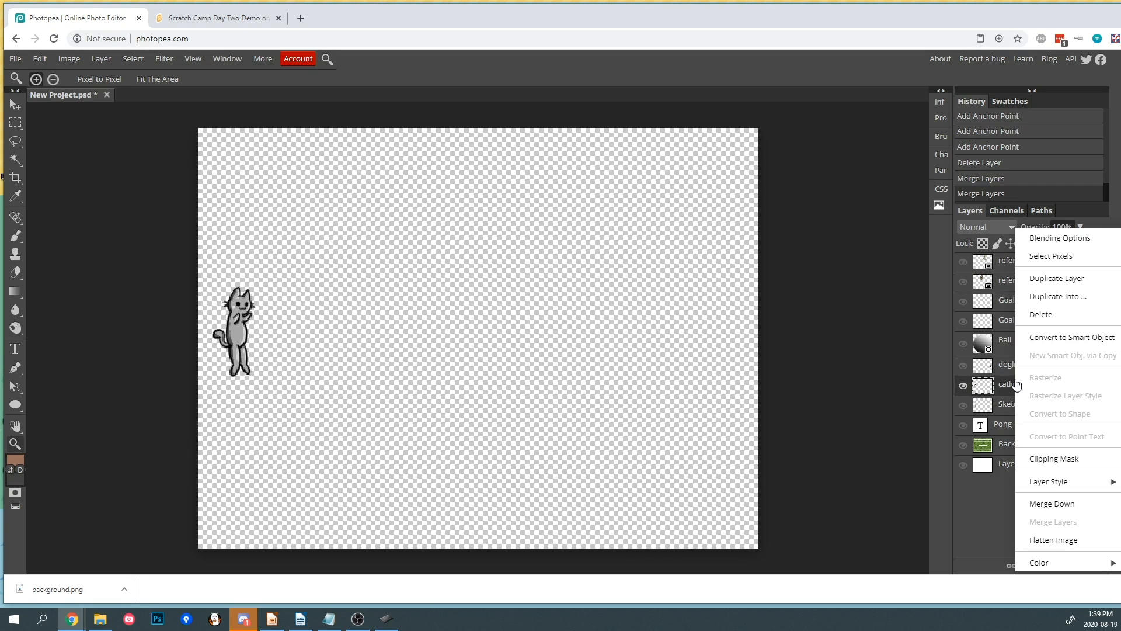
{"action": "left_click", "coordinate": [1054, 297]}
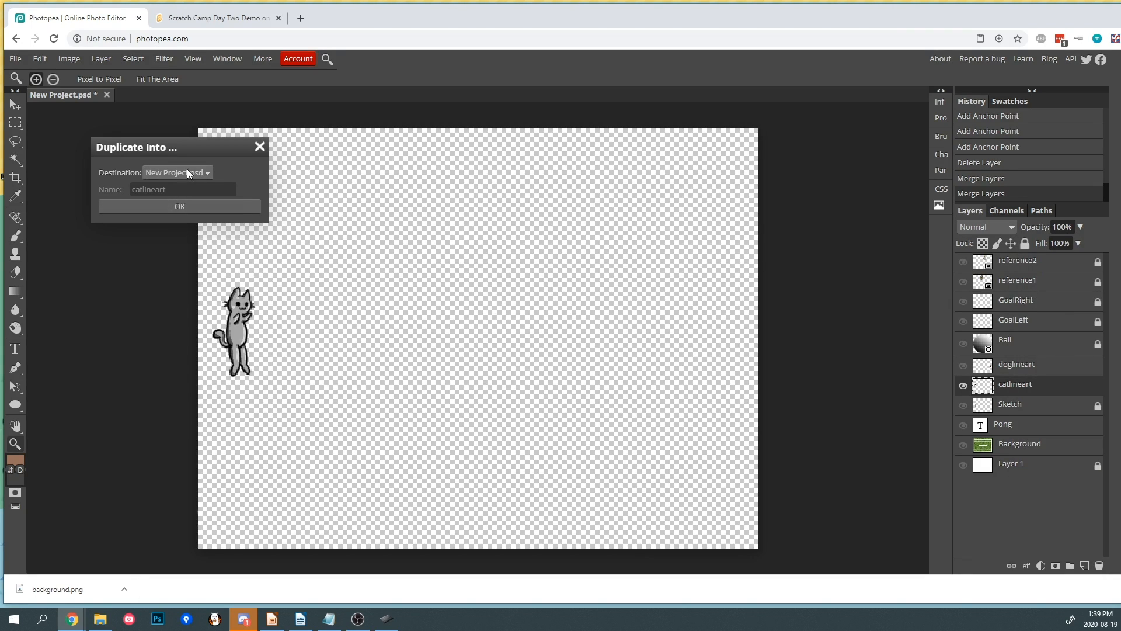
{"action": "left_click", "coordinate": [176, 207]}
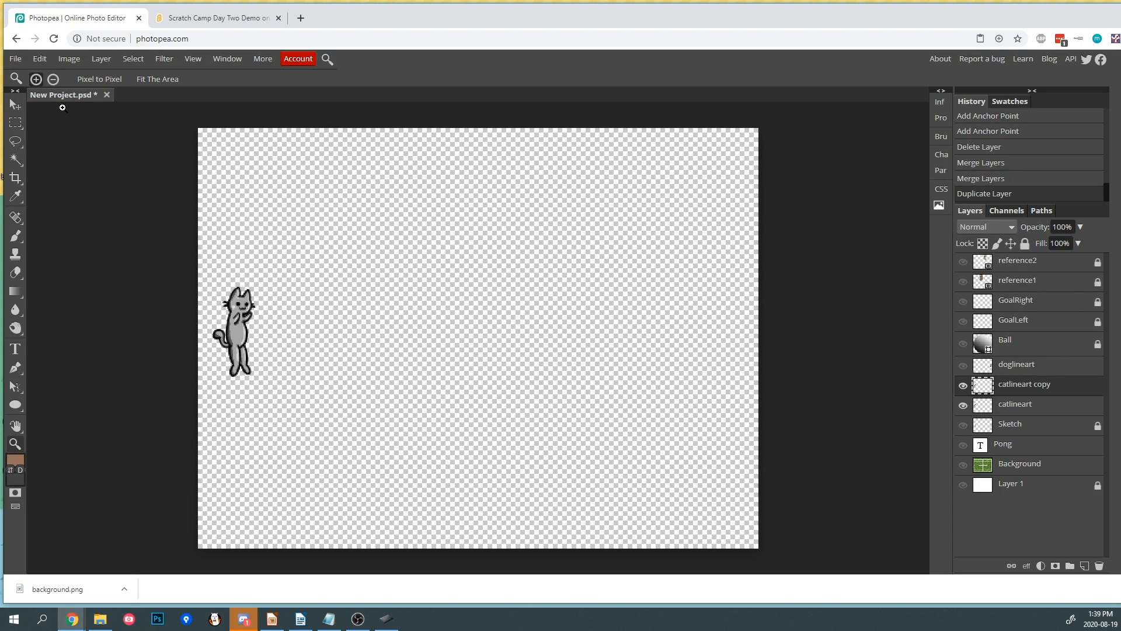
- Duplicate the catlineart layer into a new document named cat
{"action": "left_click", "coordinate": [962, 386]}
{"action": "left_click", "coordinate": [1006, 406]}
{"action": "right_click", "coordinate": [1007, 406]}
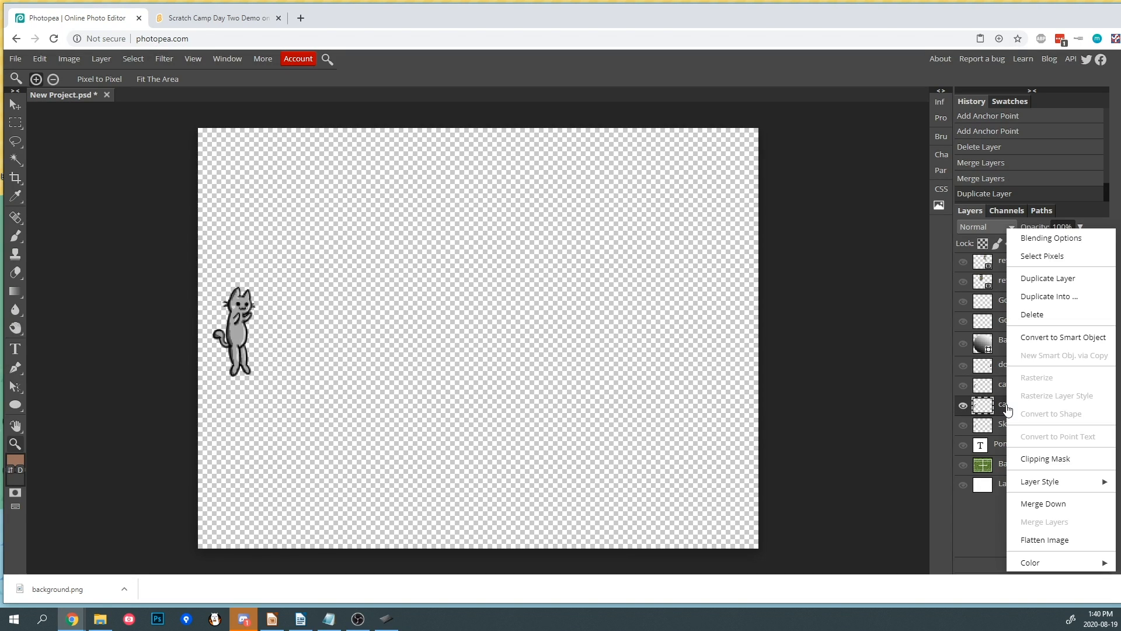
{"action": "left_click", "coordinate": [1048, 295]}
{"action": "left_click", "coordinate": [181, 171]}
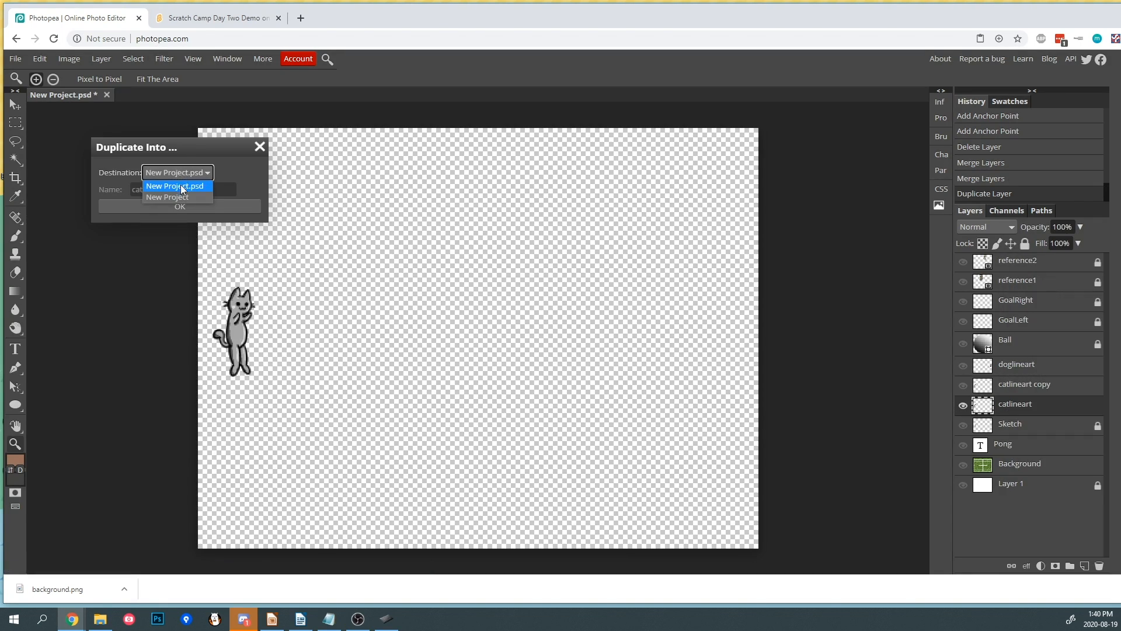
{"action": "left_click", "coordinate": [180, 197]}
{"action": "left_click", "coordinate": [197, 174]}
{"action": "left_click", "coordinate": [184, 194]}
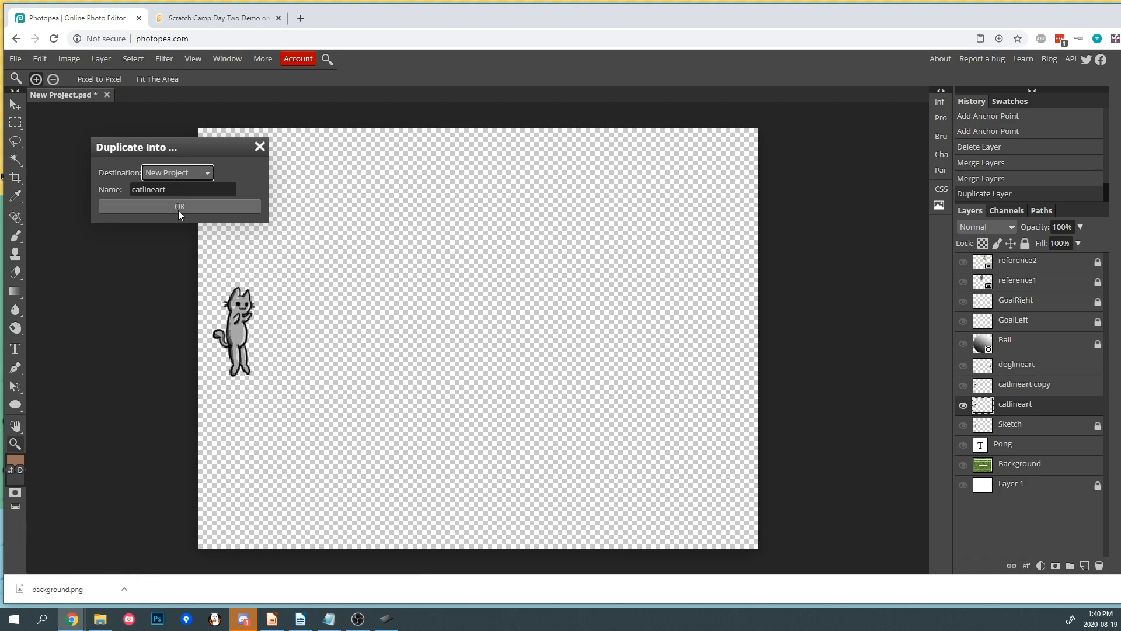
{"action": "key", "text": "Tab"}
{"action": "type", "text": "cat"}
{"action": "left_click", "coordinate": [133, 207]}
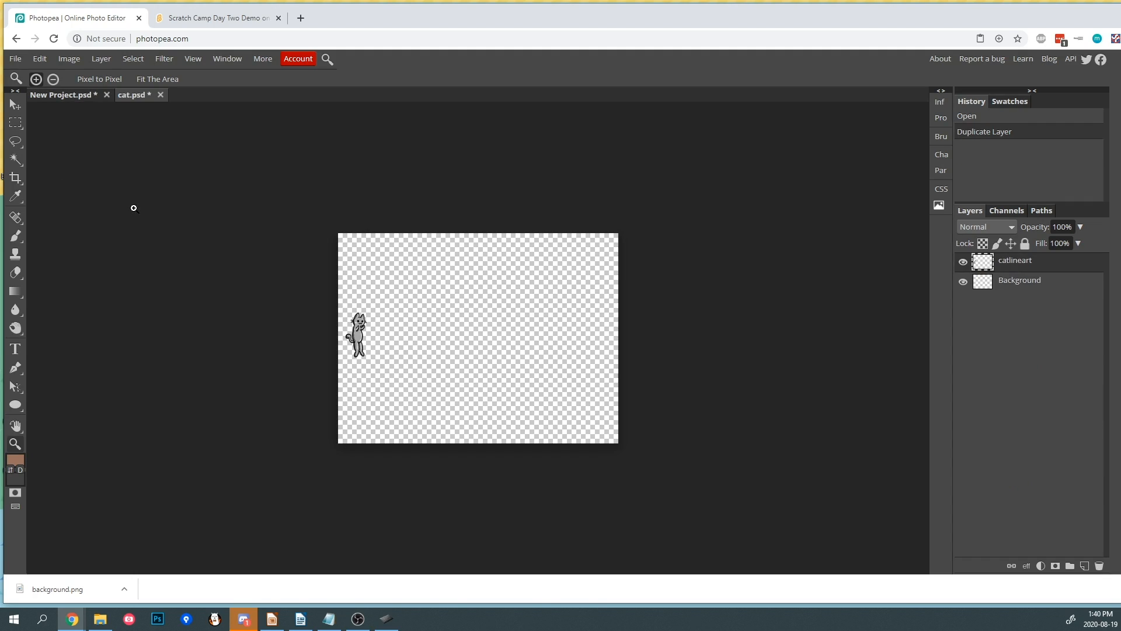
- Trim the cat document's canvas to the cat drawing
{"action": "left_click", "coordinate": [78, 95]}
{"action": "left_click", "coordinate": [139, 96]}
{"action": "left_click", "coordinate": [77, 59]}
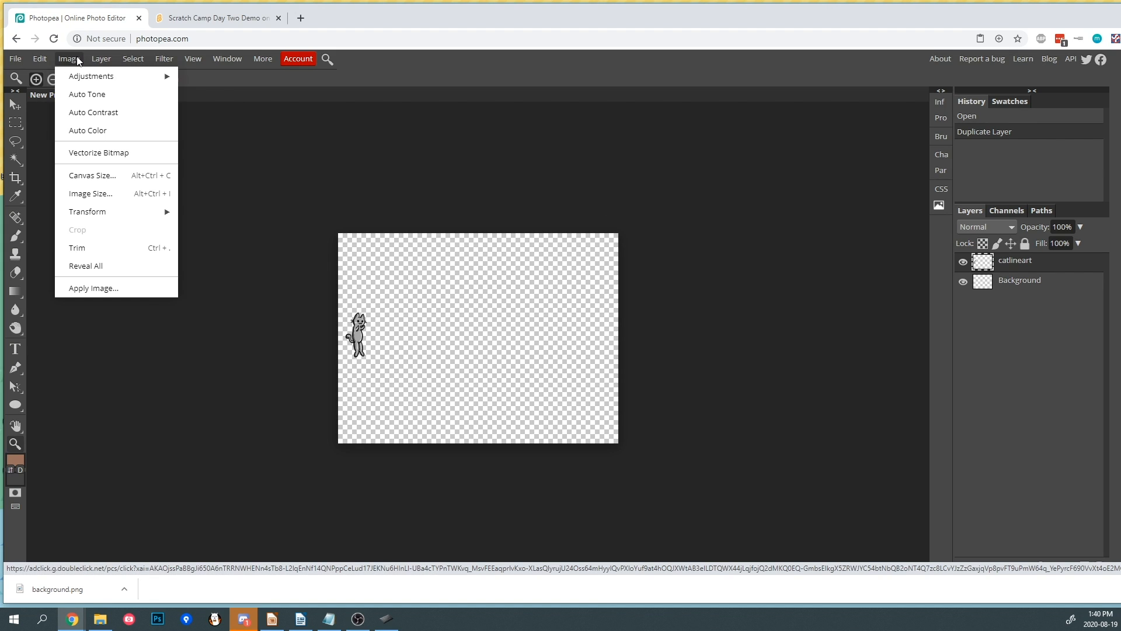
{"action": "left_click", "coordinate": [82, 248]}
{"action": "scroll", "coordinate": [511, 345], "scroll_direction": "up", "scroll_amount": 2}
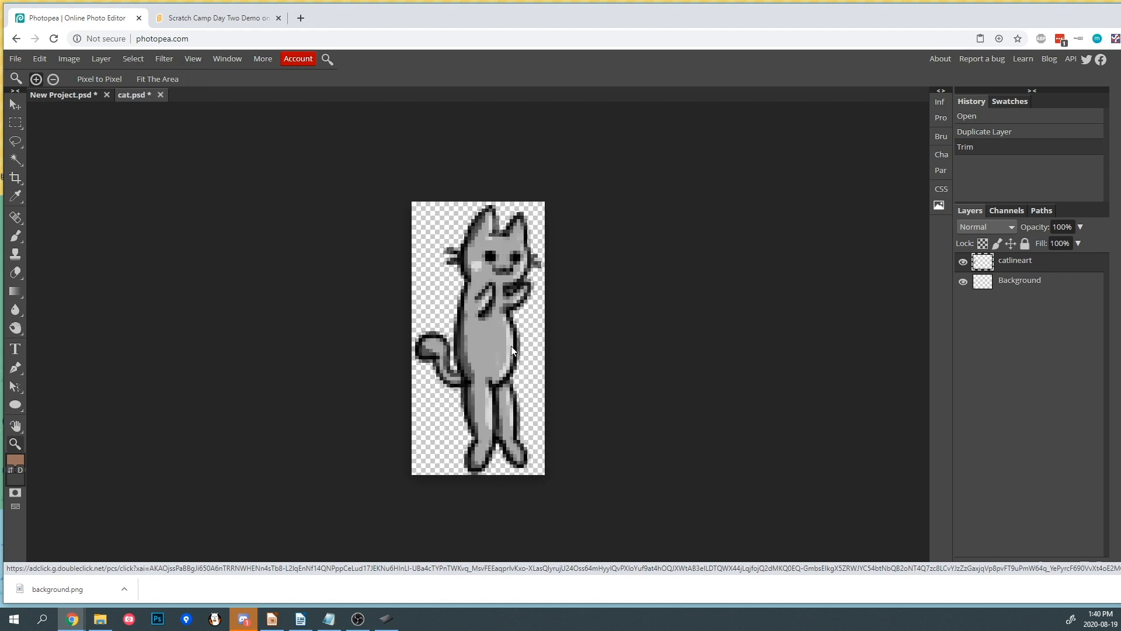
{"action": "scroll", "coordinate": [513, 348], "scroll_direction": "down", "scroll_amount": 2}
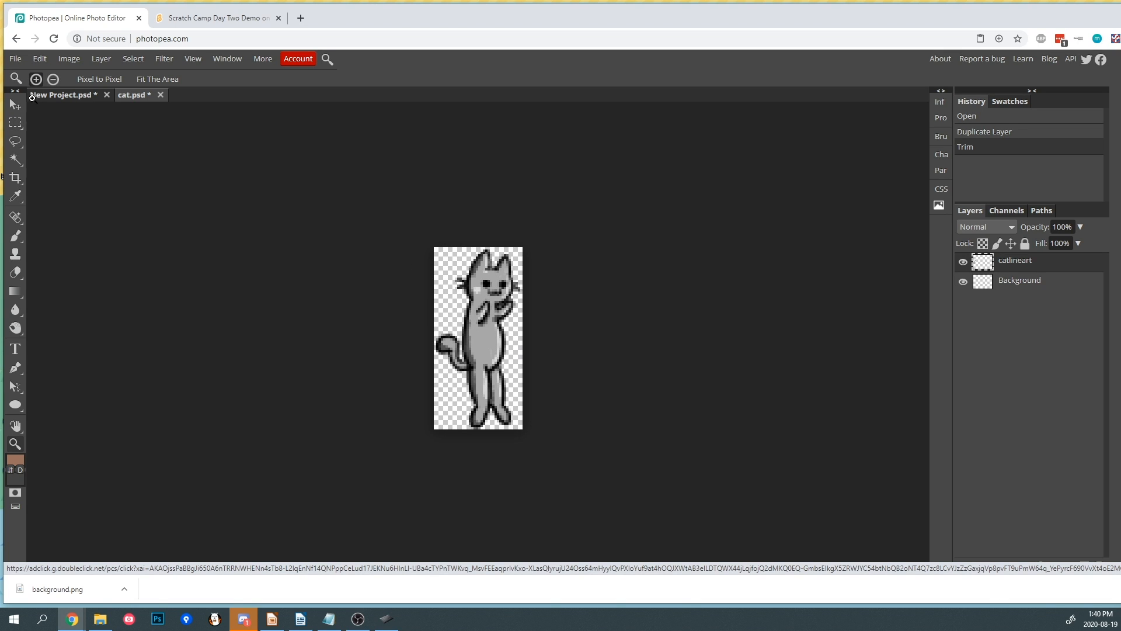
- Export the cat document as a PNG named pongcat
{"action": "left_click", "coordinate": [14, 58]}
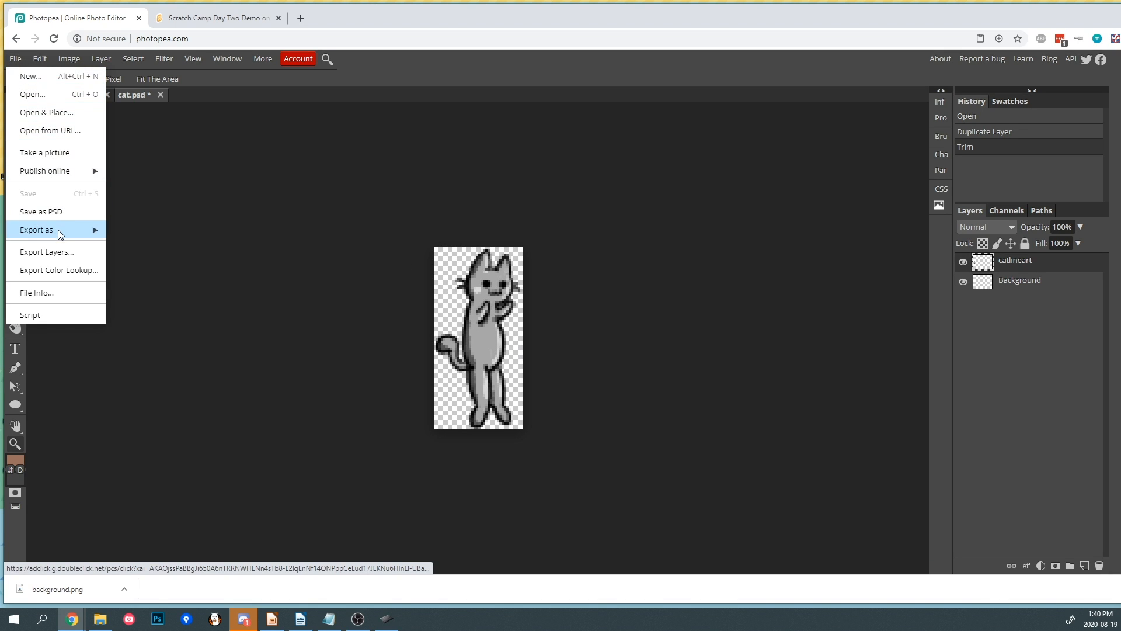
{"action": "mouse_move", "coordinate": [58, 229]}
{"action": "left_click", "coordinate": [125, 230]}
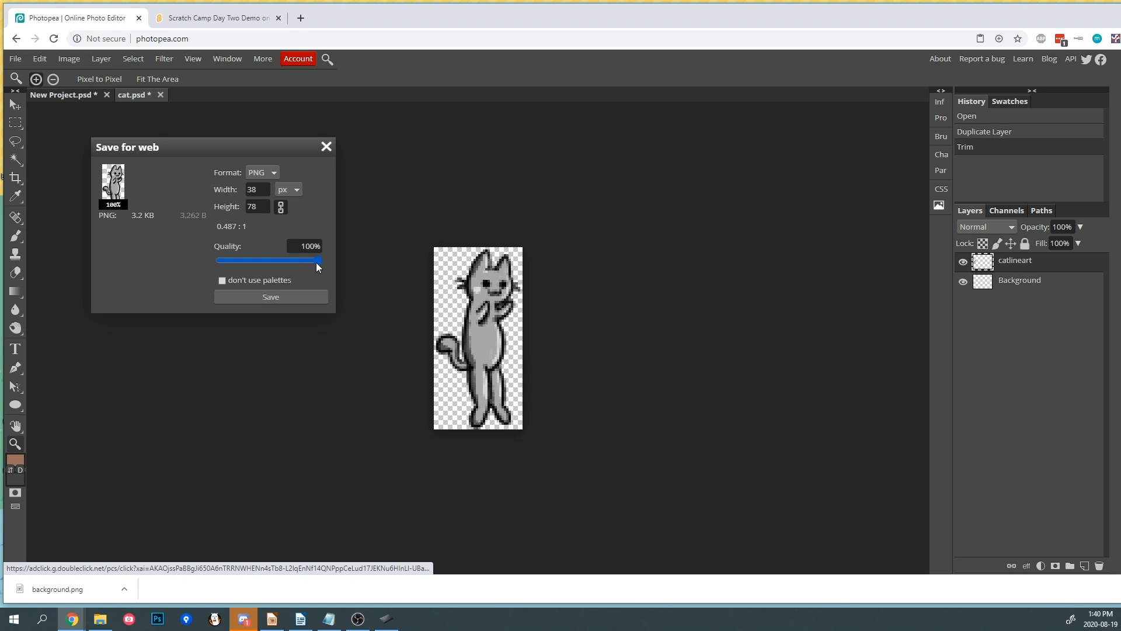
{"action": "left_click", "coordinate": [290, 299]}
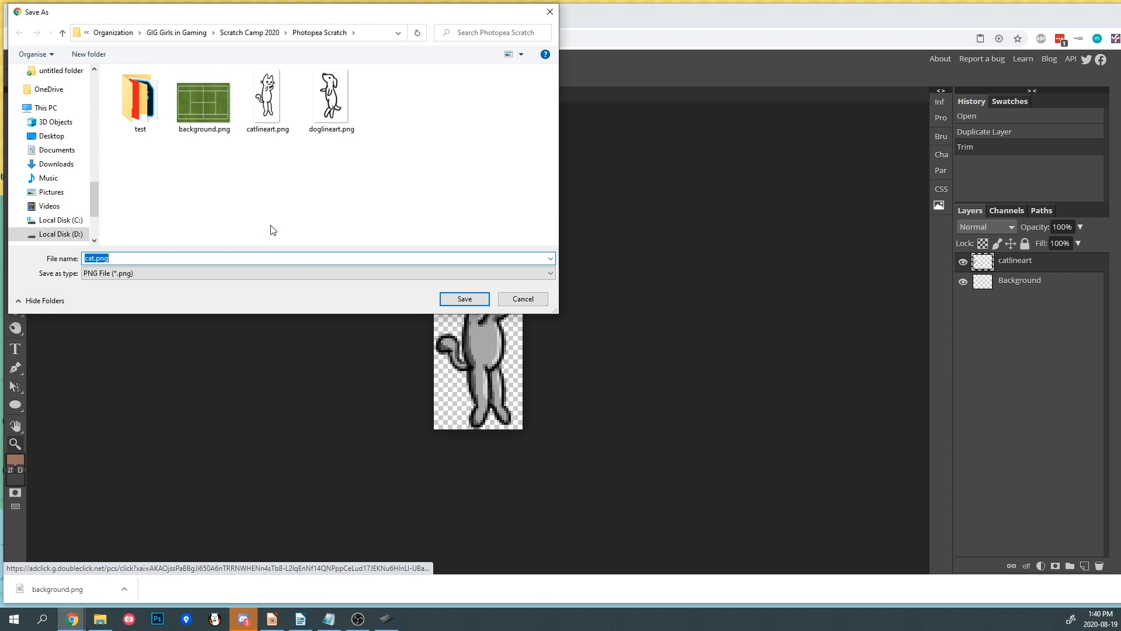
{"action": "type", "text": "pongcat"}
{"action": "key", "text": "Return"}
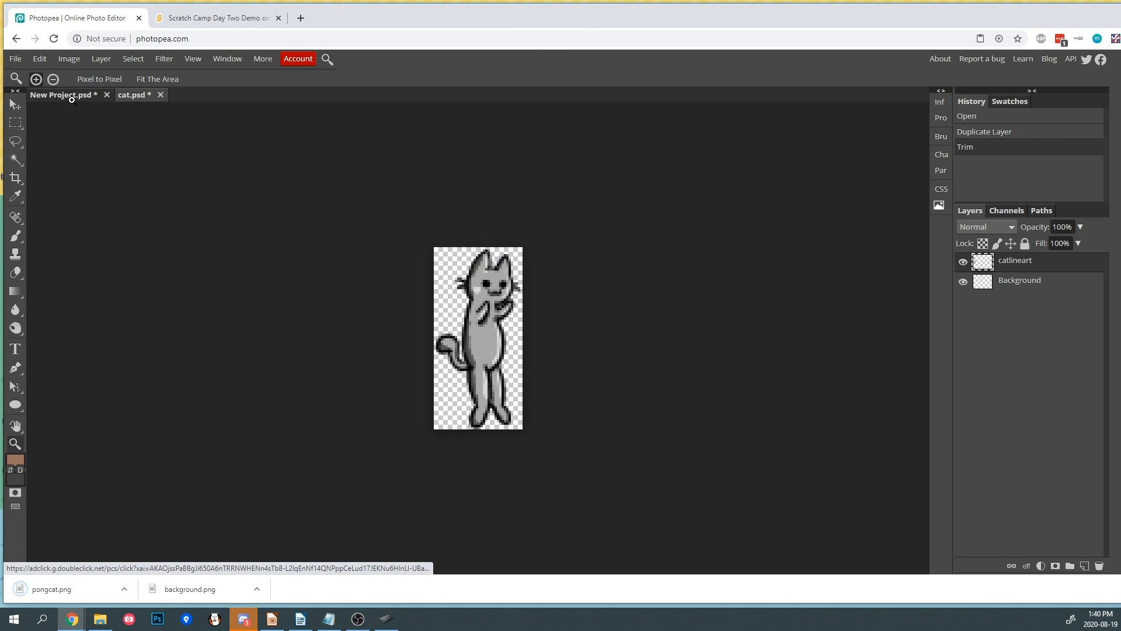
- In the main project, hide the cat layer and show and select the doglineart layer
{"action": "left_click", "coordinate": [71, 98]}
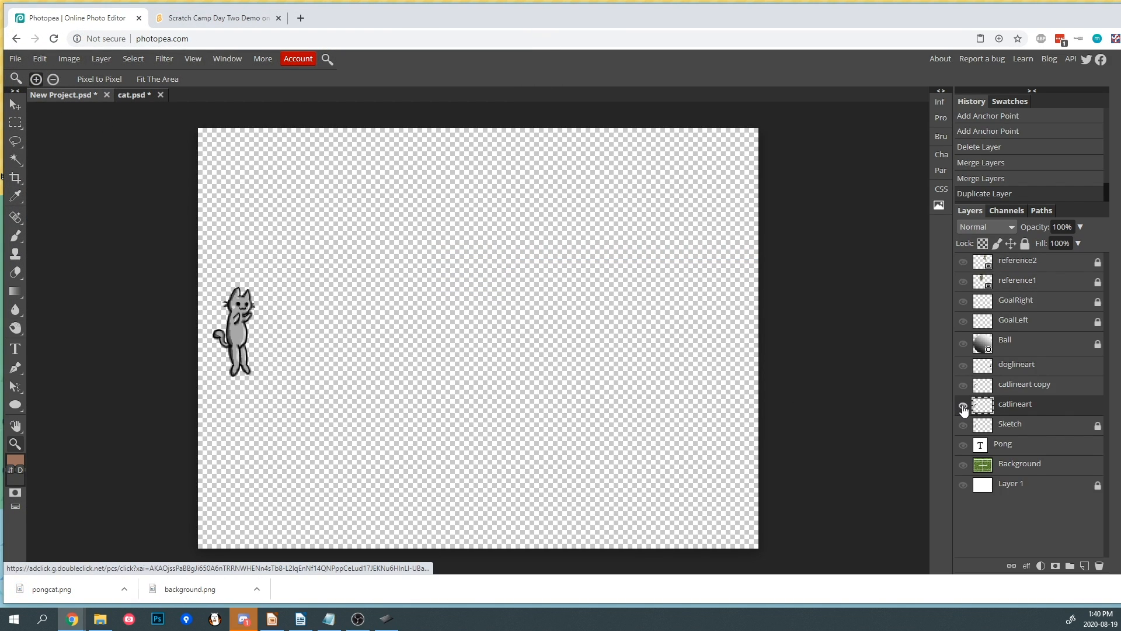
{"action": "left_click", "coordinate": [963, 407]}
{"action": "left_click", "coordinate": [963, 366]}
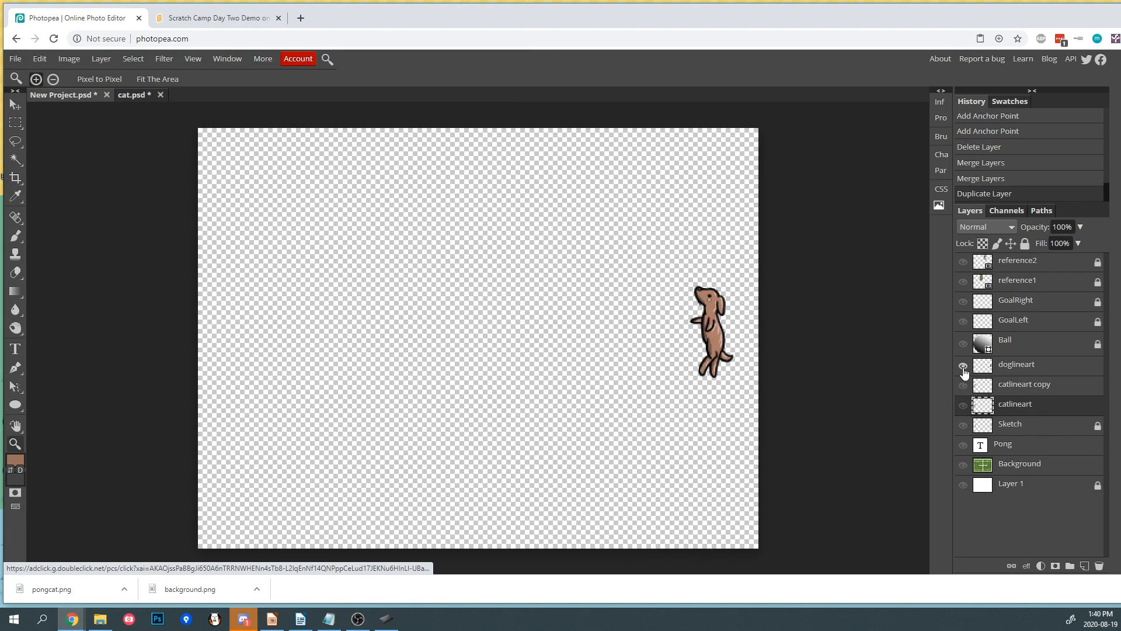
{"action": "left_click", "coordinate": [1004, 369]}
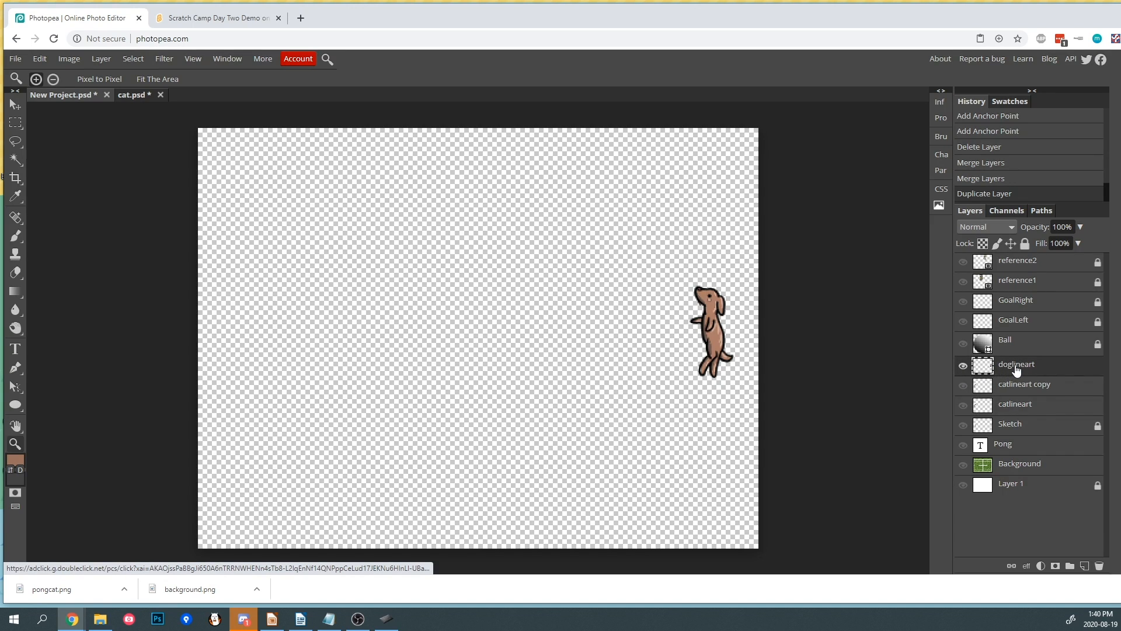
- Duplicate the doglineart layer into a new document named dog
{"action": "right_click", "coordinate": [1016, 369]}
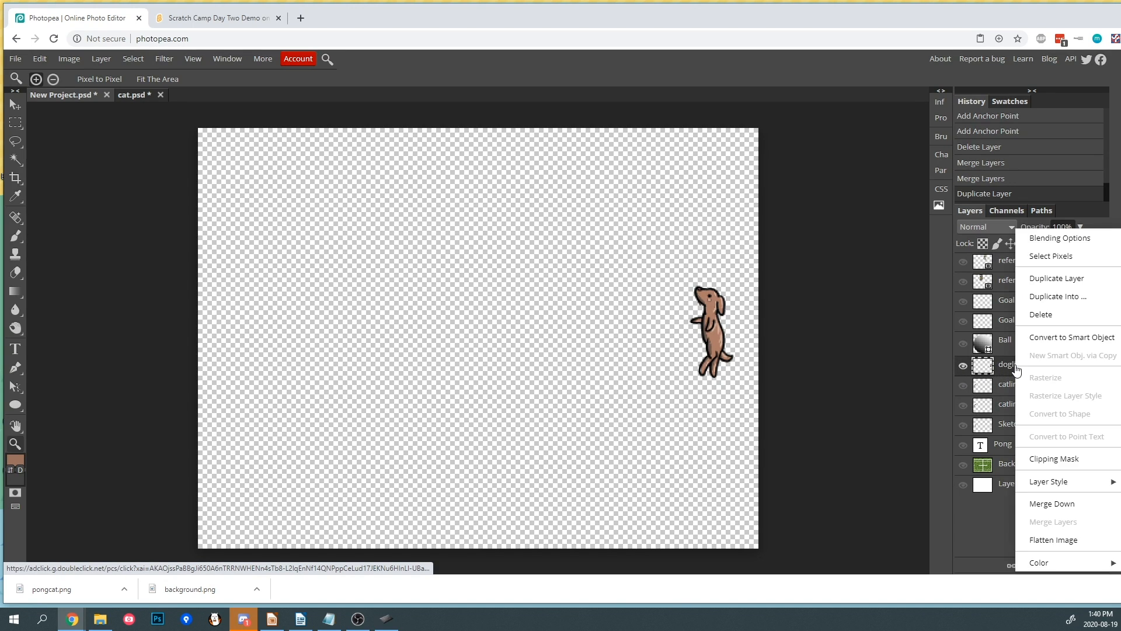
{"action": "left_click", "coordinate": [1054, 297]}
{"action": "left_click", "coordinate": [184, 173]}
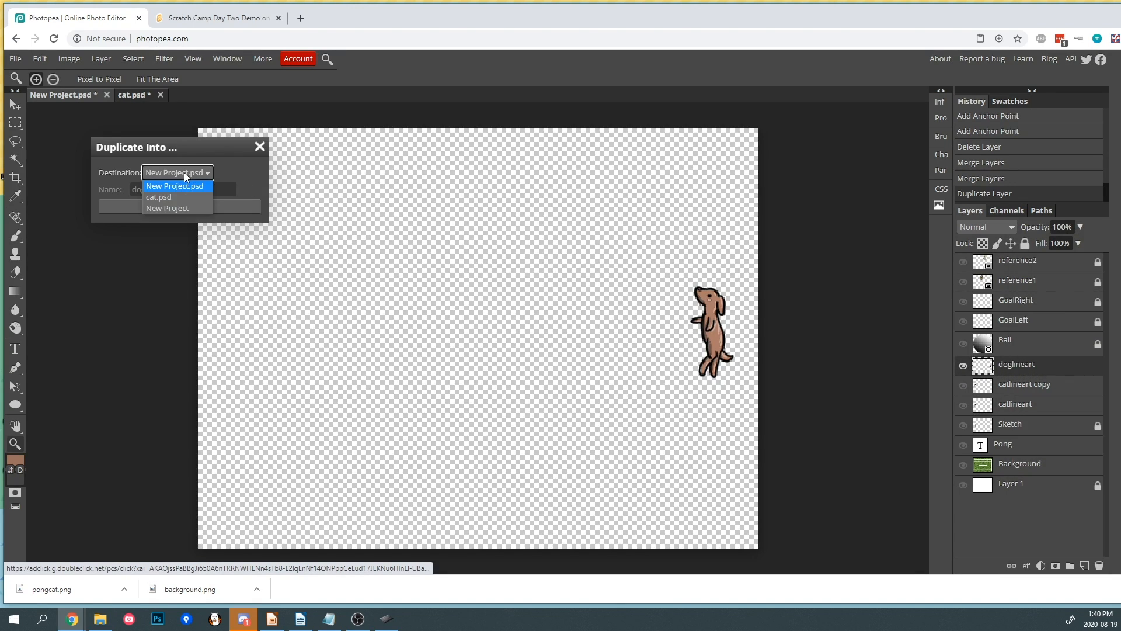
{"action": "left_click", "coordinate": [181, 207]}
{"action": "left_click", "coordinate": [182, 190]}
{"action": "double_click", "coordinate": [183, 190]}
{"action": "type", "text": "dog"}
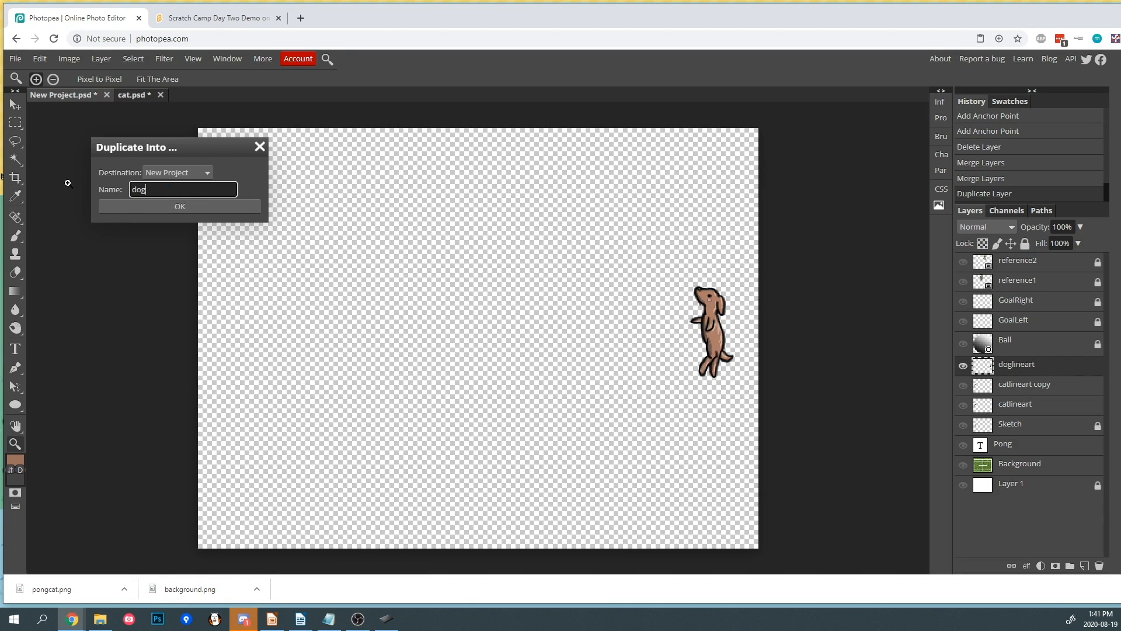
{"action": "left_click", "coordinate": [164, 211]}
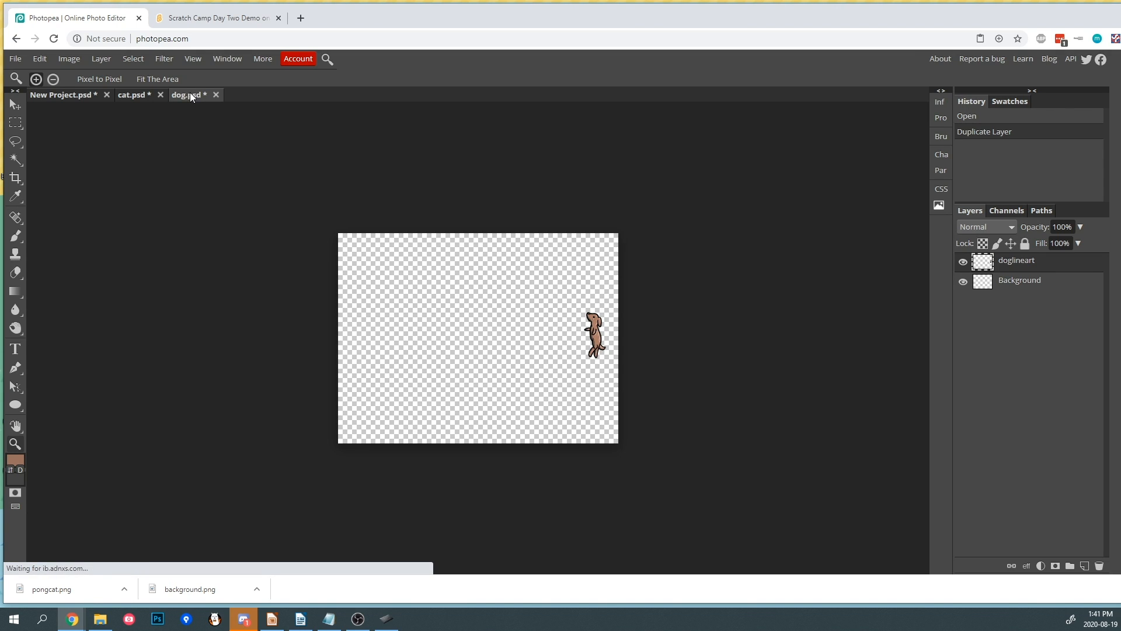
- Trim the dog document's canvas to the dog drawing
{"action": "left_click", "coordinate": [73, 60]}
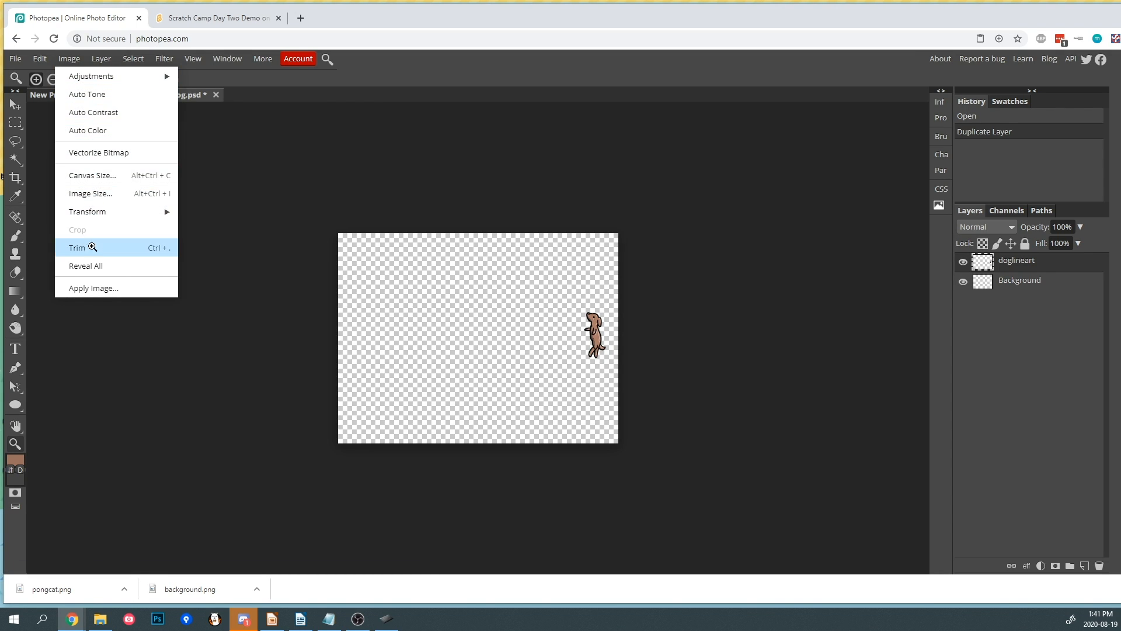
{"action": "left_click", "coordinate": [95, 247]}
{"action": "scroll", "coordinate": [506, 342], "scroll_direction": "up", "scroll_amount": 5}
{"action": "scroll", "coordinate": [504, 342], "scroll_direction": "down", "scroll_amount": 2}
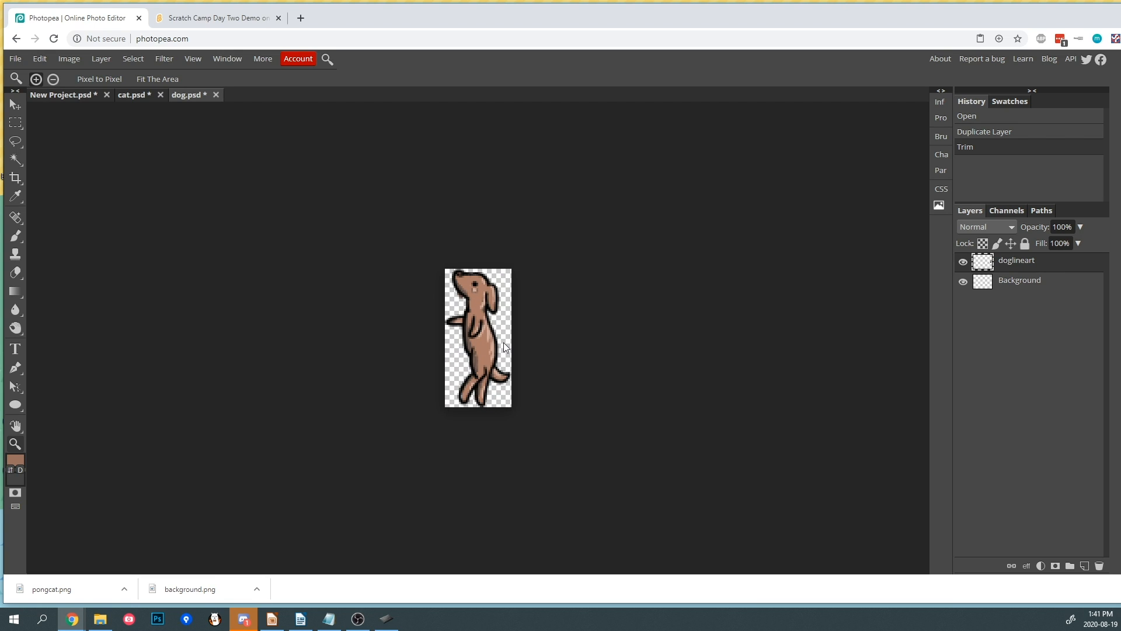
- Export the dog document as a PNG named pongdog
{"action": "left_click", "coordinate": [15, 60]}
{"action": "mouse_move", "coordinate": [65, 237]}
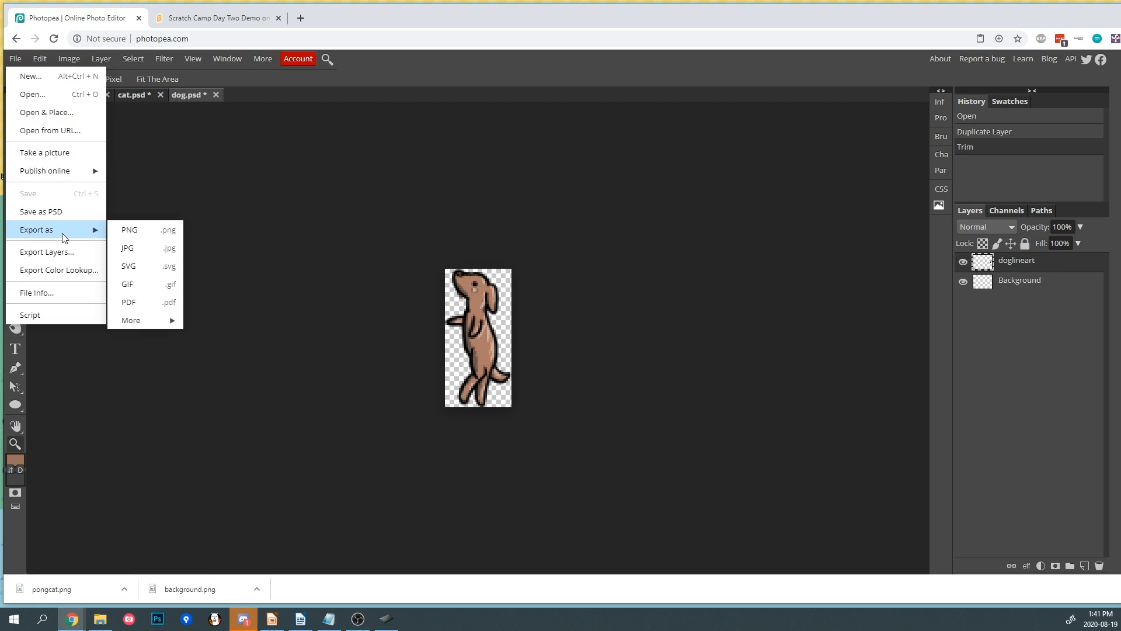
{"action": "left_click", "coordinate": [164, 232]}
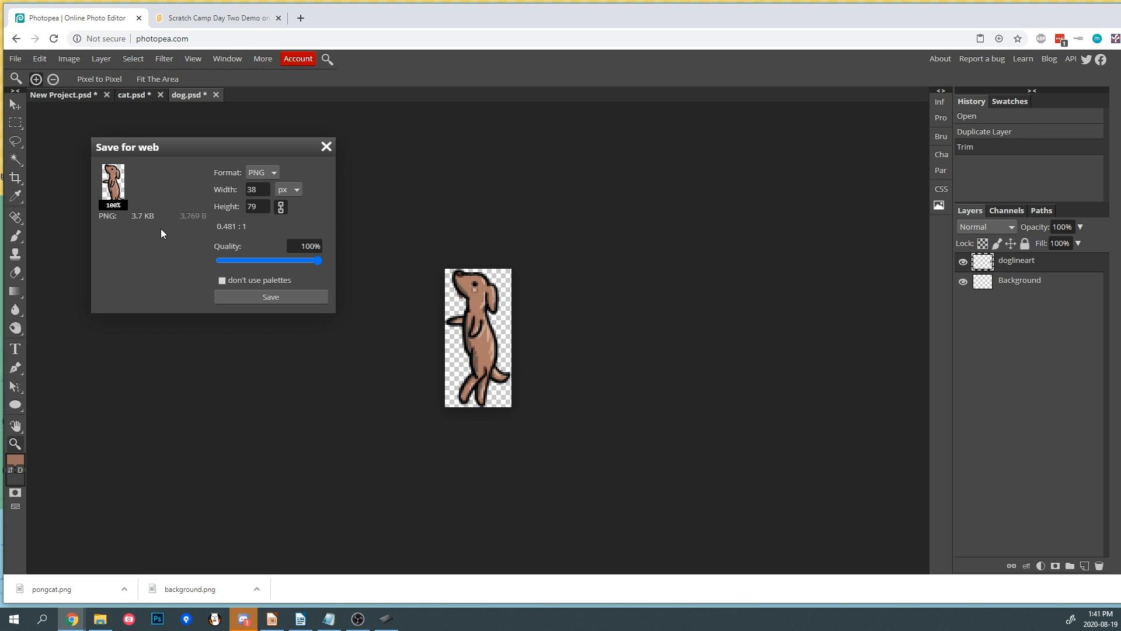
{"action": "left_click", "coordinate": [248, 298]}
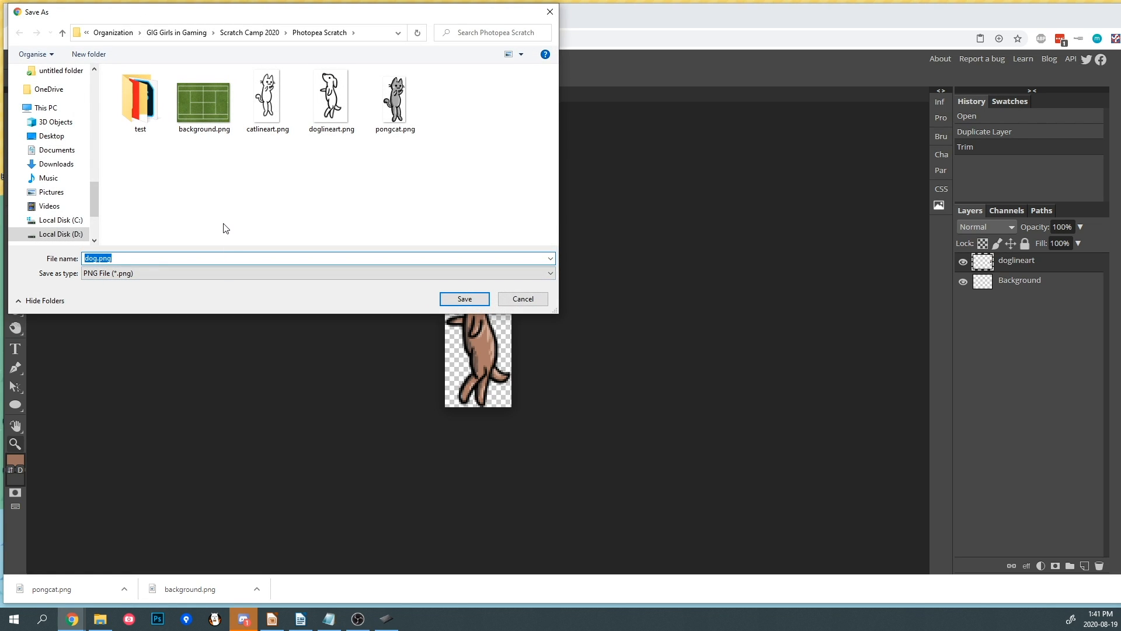
{"action": "type", "text": "pongdog"}
{"action": "key", "text": "Return"}
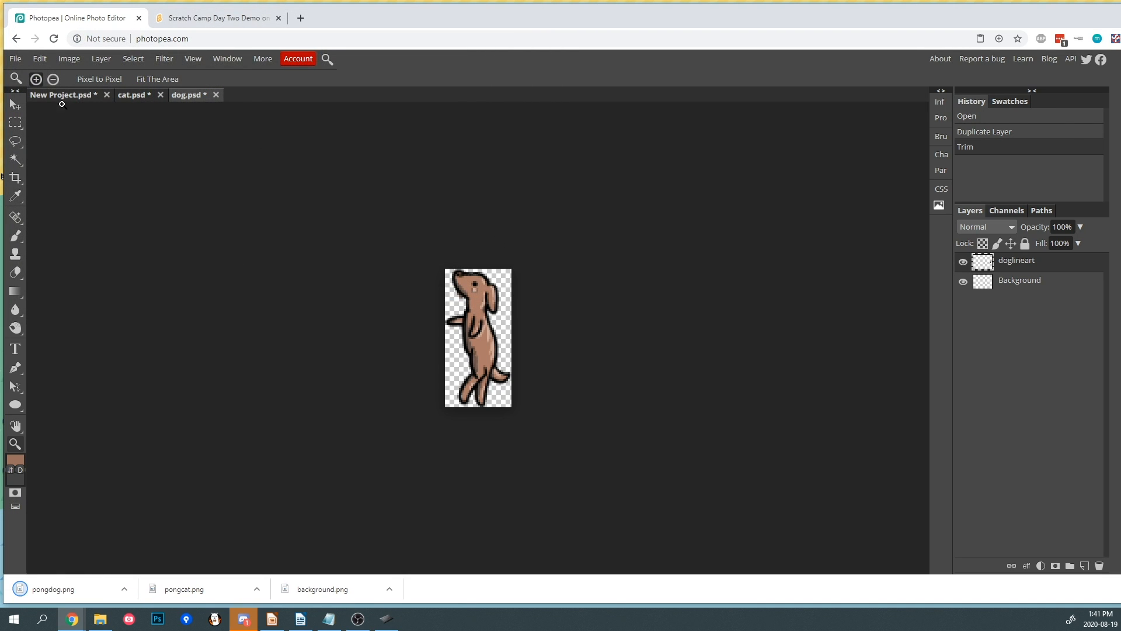
- In the main project, hide the doglineart layer and show and select the Ball layer
{"action": "left_click", "coordinate": [72, 96]}
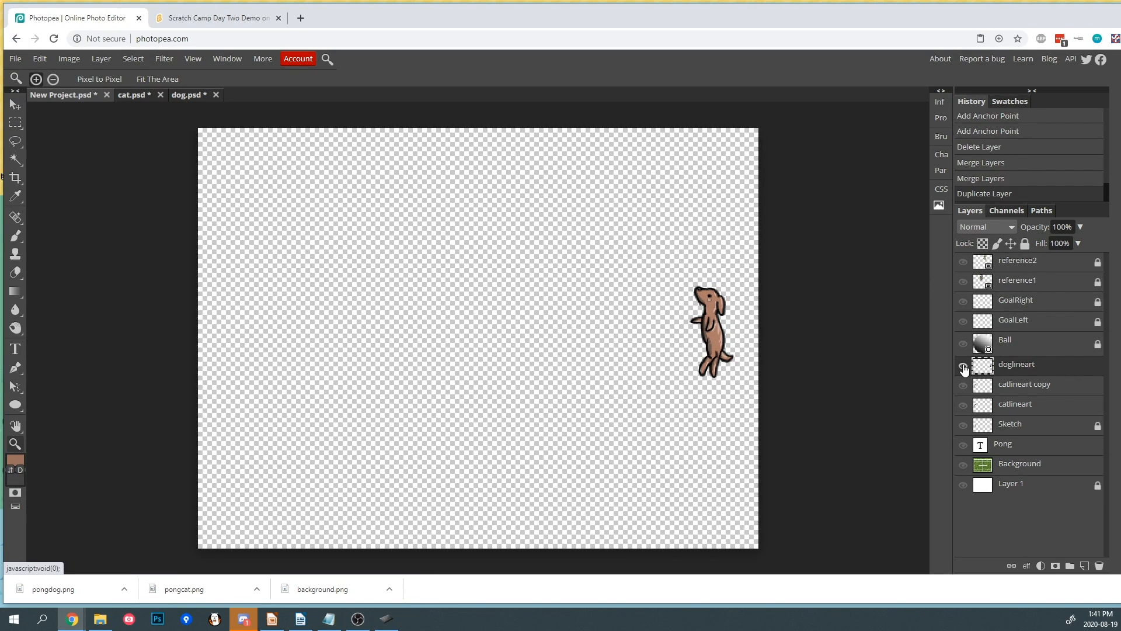
{"action": "left_click", "coordinate": [963, 365]}
{"action": "left_click", "coordinate": [963, 345]}
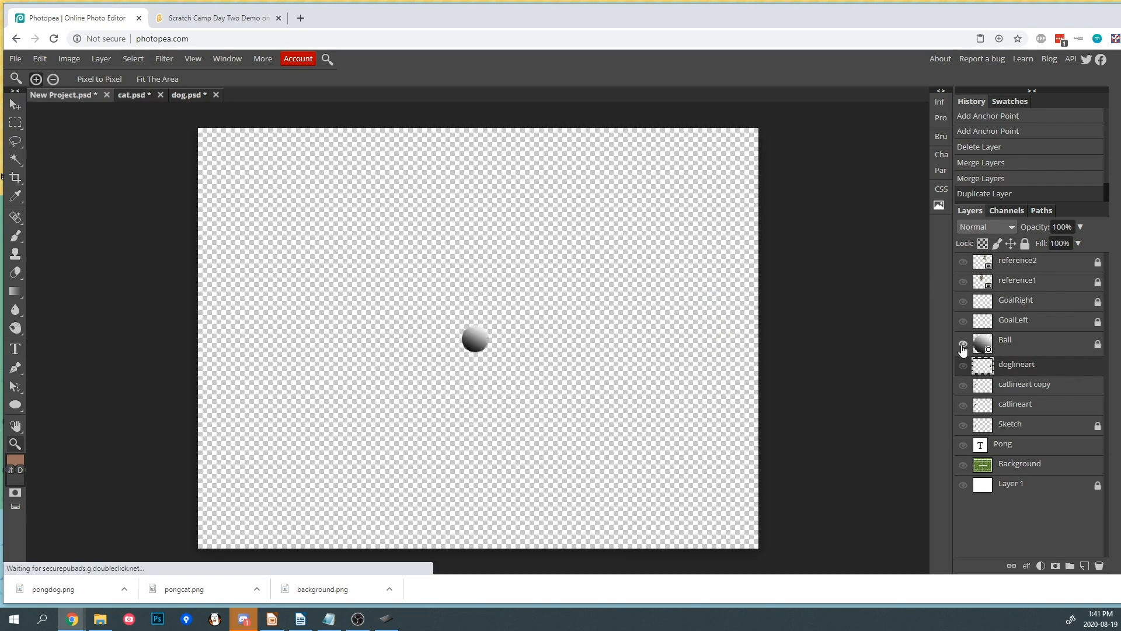
{"action": "left_click", "coordinate": [1016, 347]}
- Duplicate the Ball layer into a new document keeping the name Ball
{"action": "right_click", "coordinate": [1017, 347]}
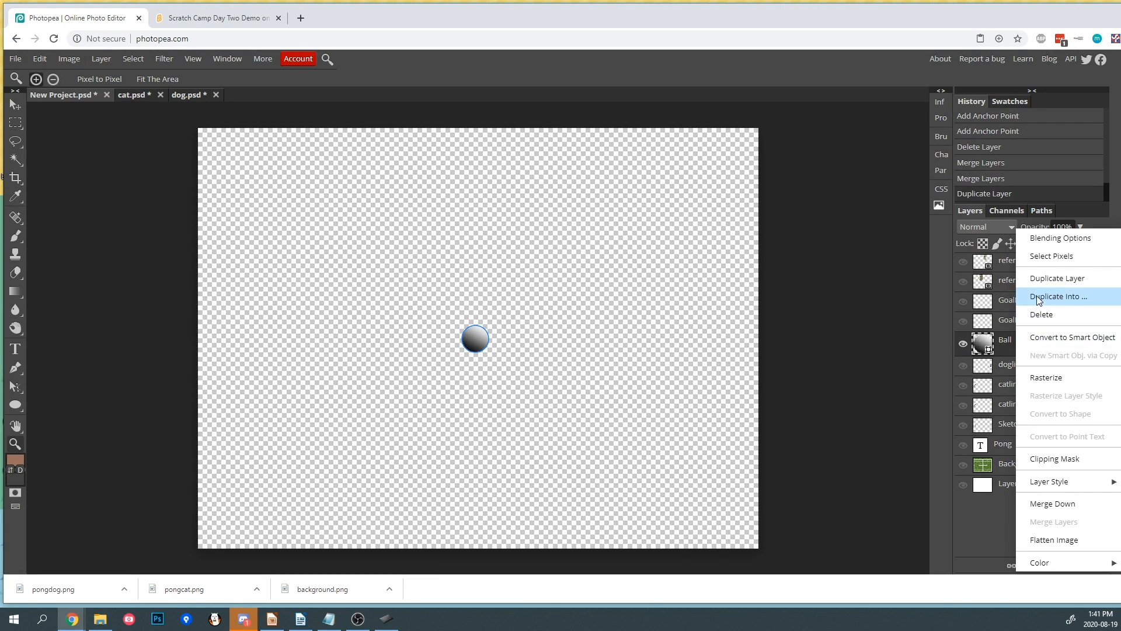
{"action": "left_click", "coordinate": [1031, 293]}
{"action": "left_click", "coordinate": [198, 174]}
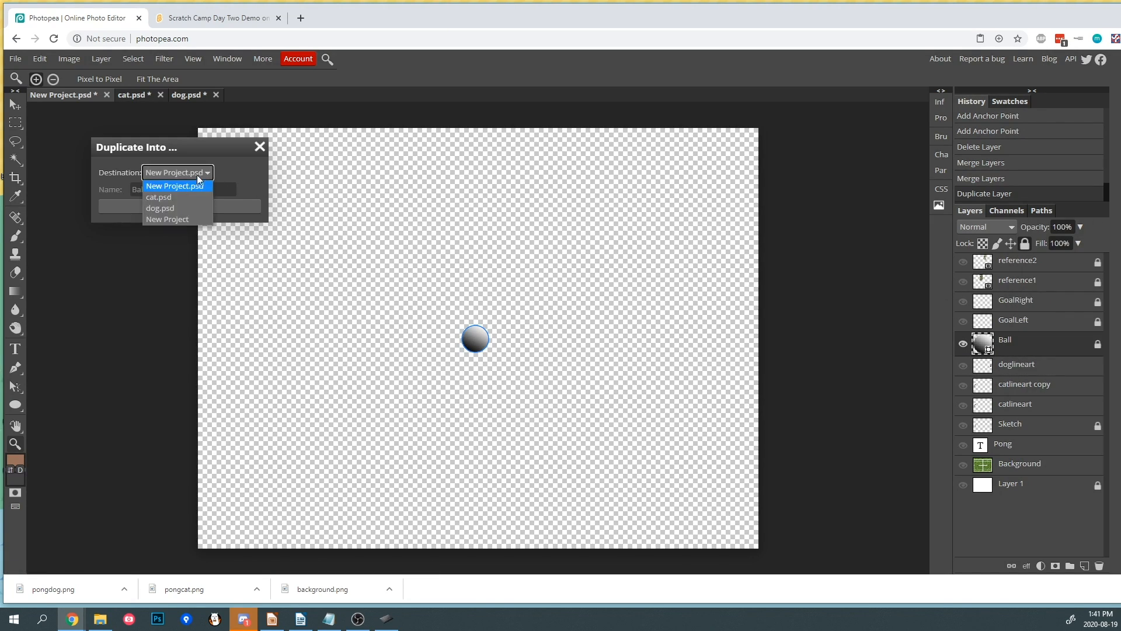
{"action": "left_click", "coordinate": [191, 216]}
{"action": "left_click", "coordinate": [187, 206]}
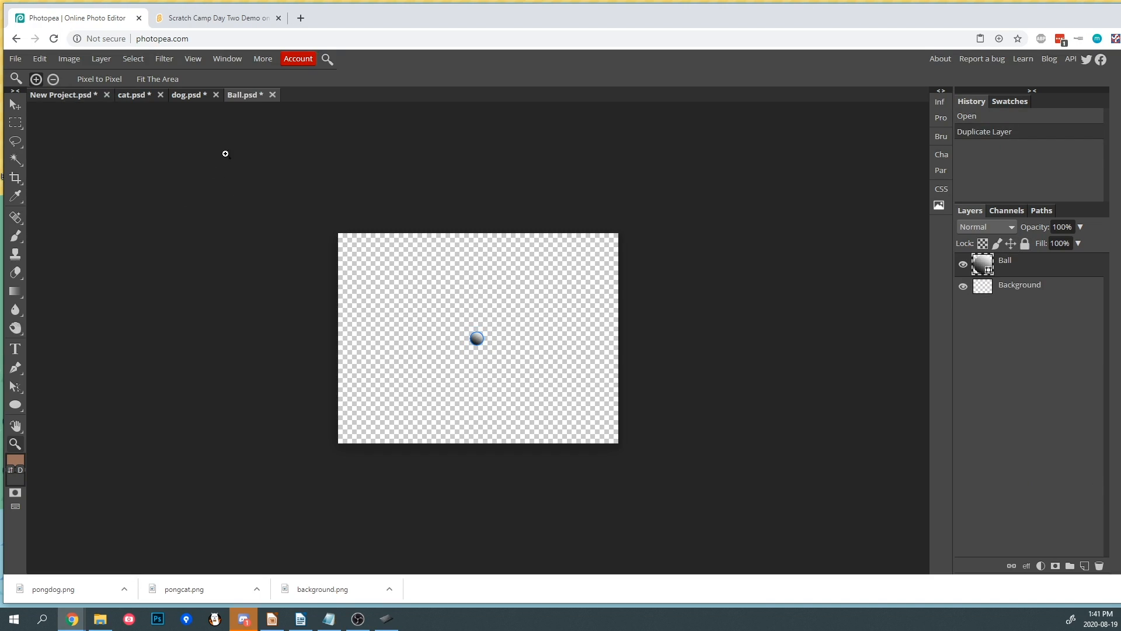
- Trim the Ball document's canvas and export it as a PNG named pongball
{"action": "left_click", "coordinate": [69, 58]}
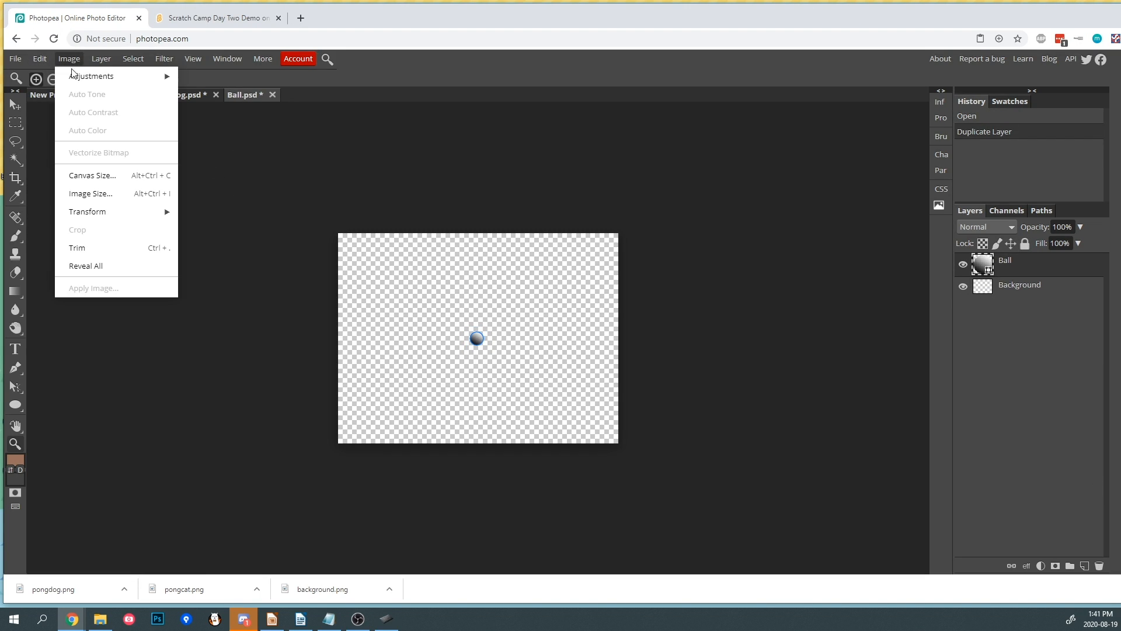
{"action": "left_click", "coordinate": [97, 245]}
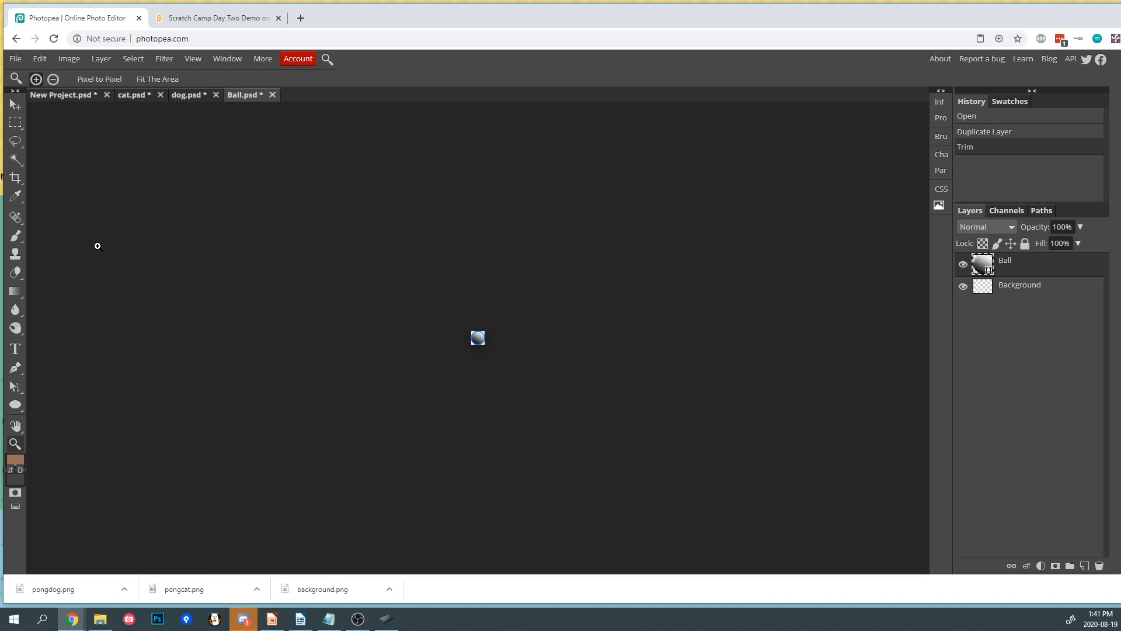
{"action": "left_click", "coordinate": [14, 59]}
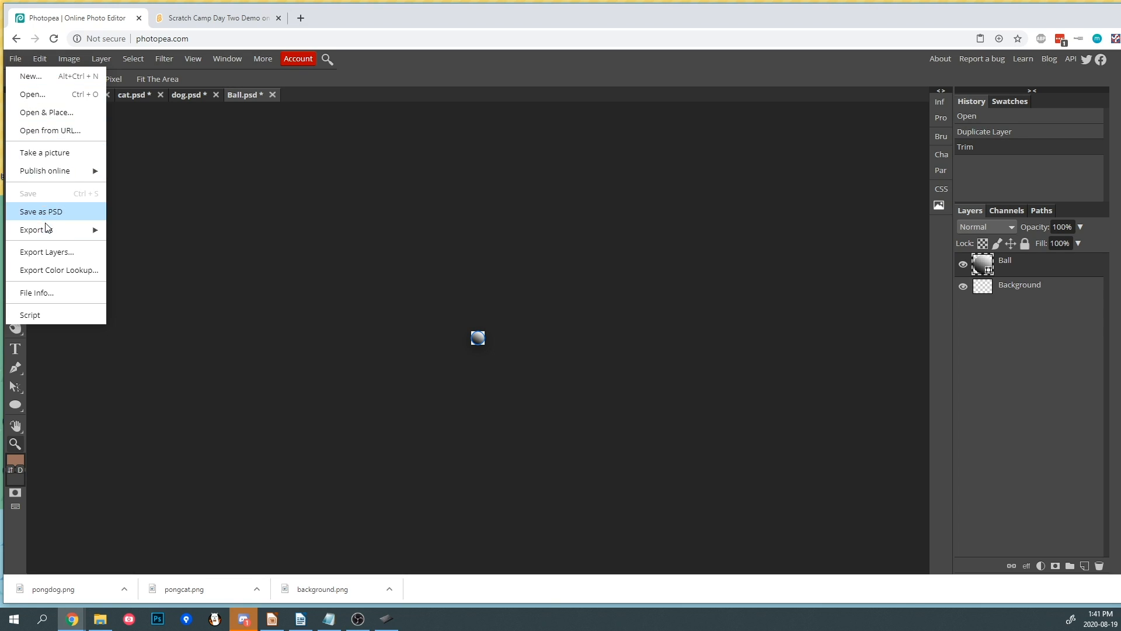
{"action": "mouse_move", "coordinate": [48, 234]}
{"action": "left_click", "coordinate": [129, 230]}
{"action": "left_click", "coordinate": [292, 282]}
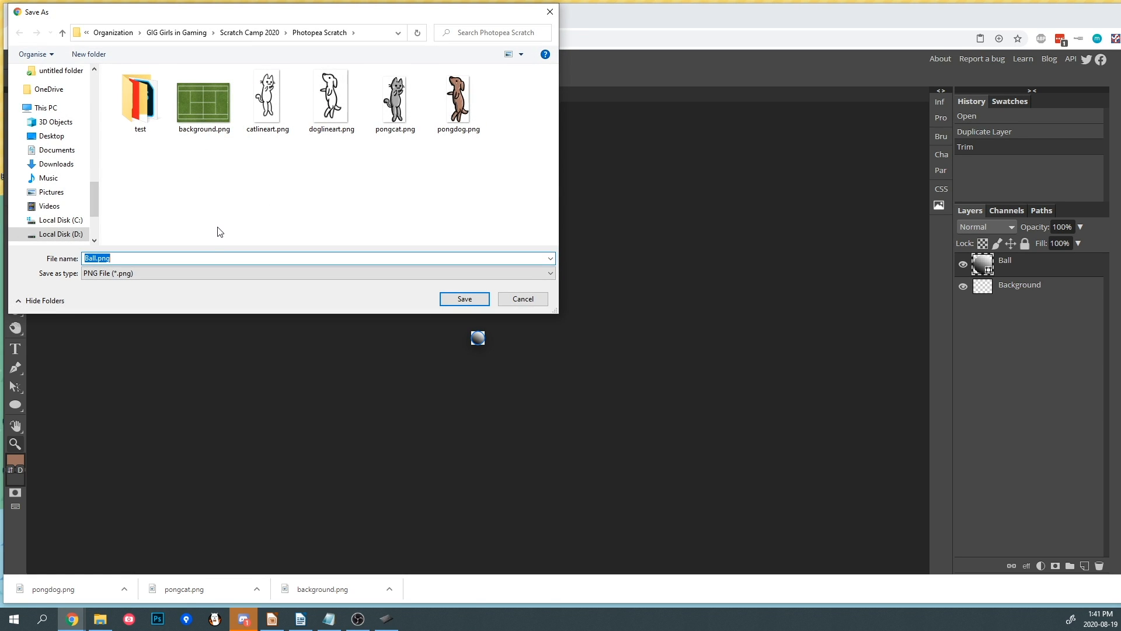
{"action": "type", "text": "pongball"}
{"action": "key", "text": "Return"}
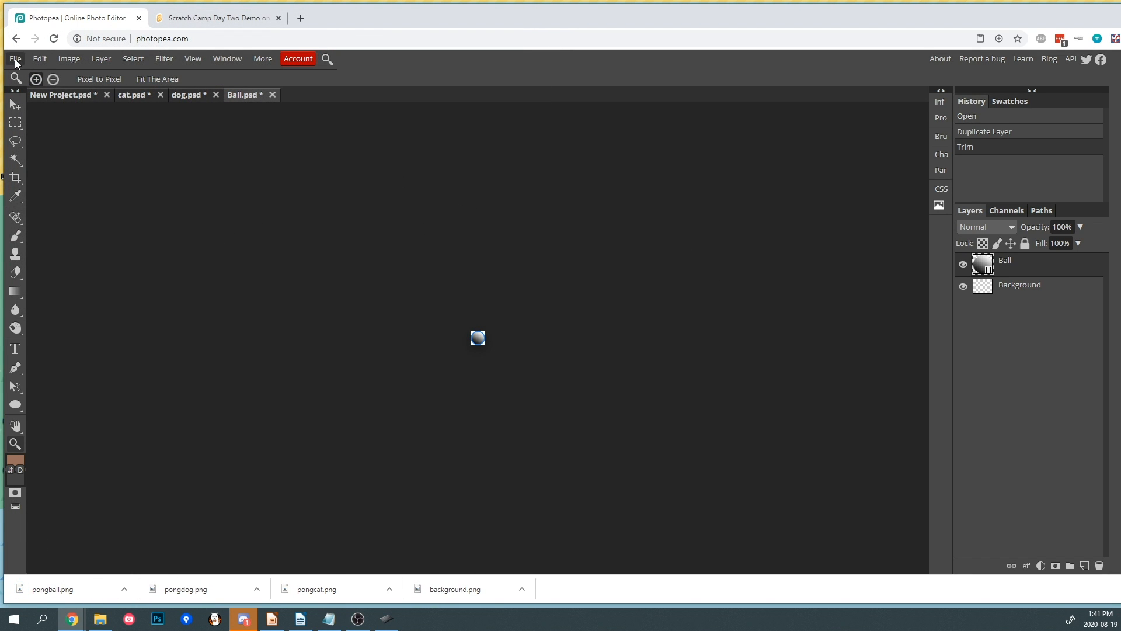
- In the main project, hide the Ball layer and show and select the GoalLeft layer
{"action": "left_click", "coordinate": [62, 99]}
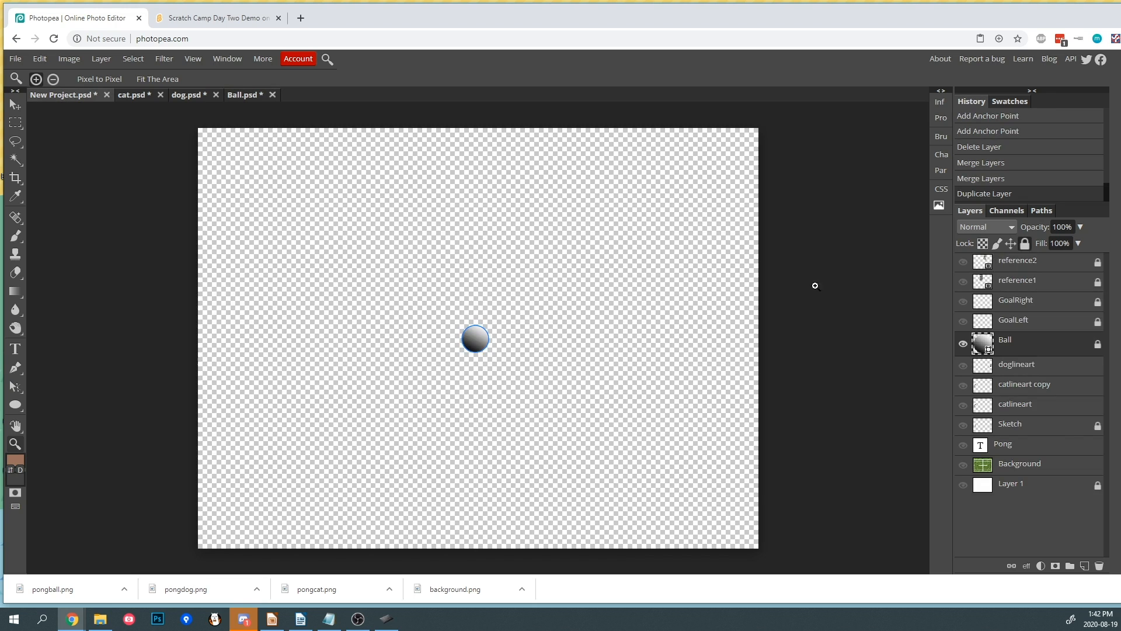
{"action": "left_click", "coordinate": [963, 343]}
{"action": "left_click", "coordinate": [963, 321]}
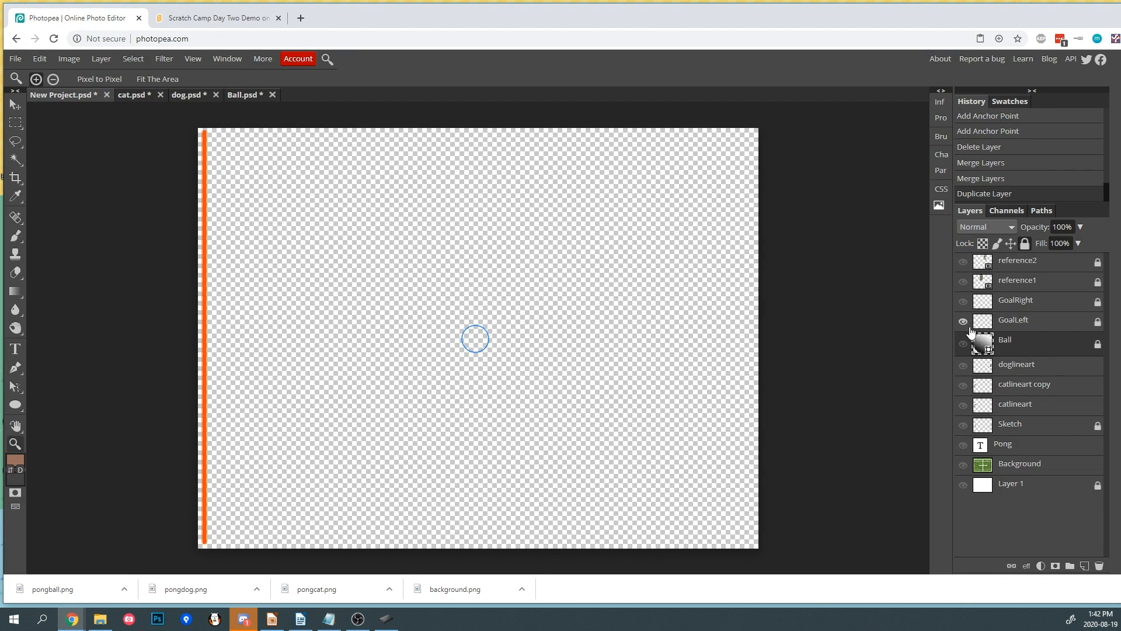
{"action": "left_click", "coordinate": [1060, 328]}
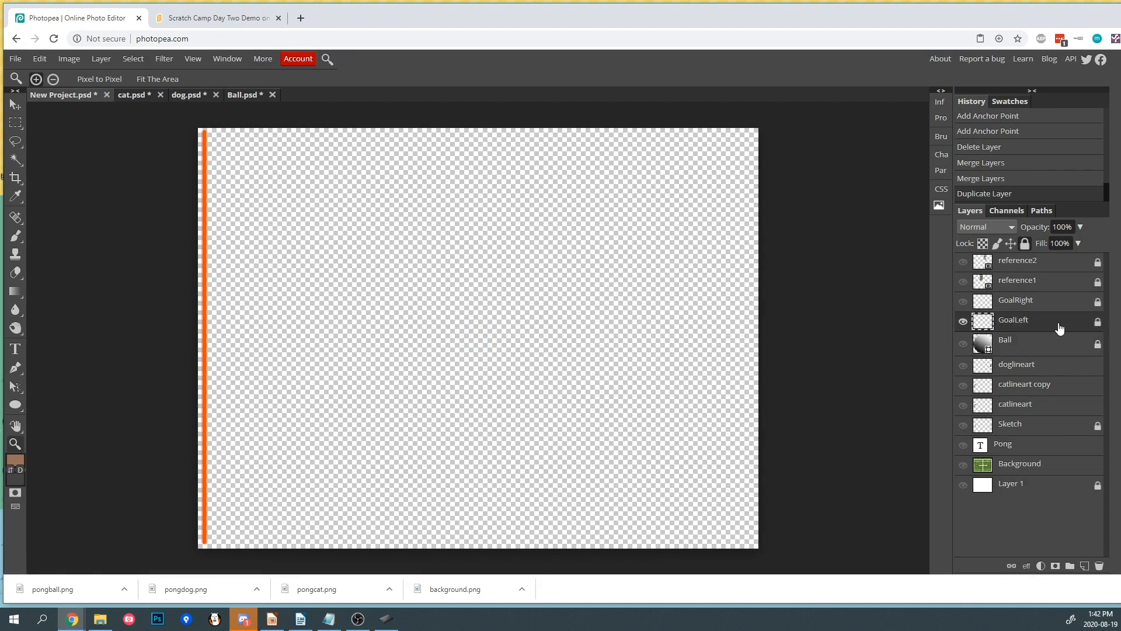
- Duplicate the GoalLeft layer into a new document keeping the name GoalLeft
{"action": "right_click", "coordinate": [1021, 325]}
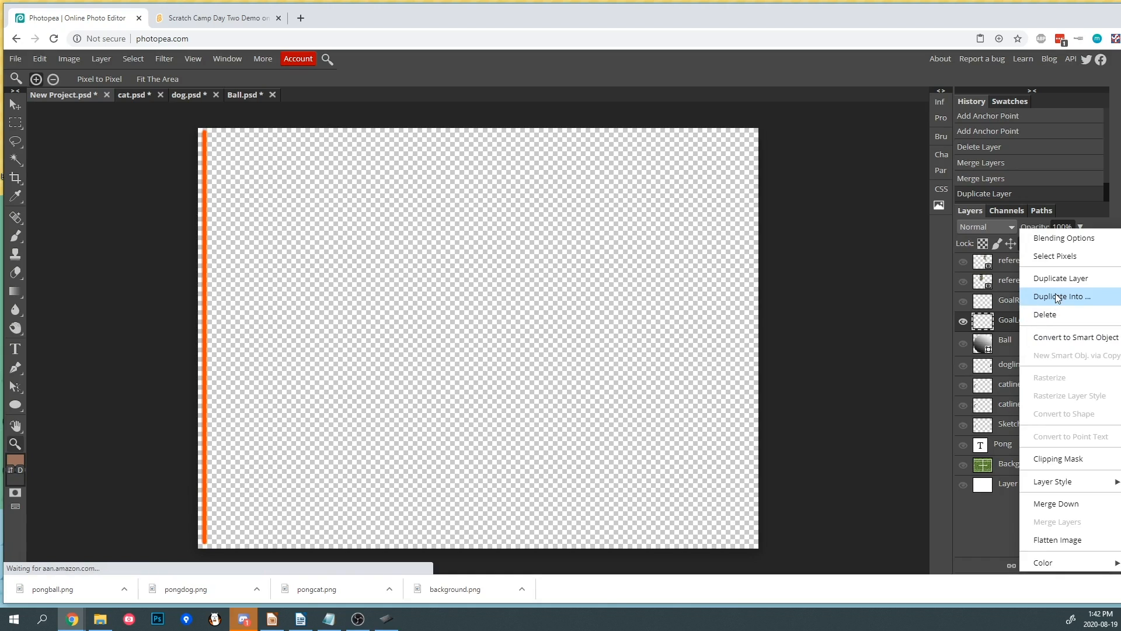
{"action": "left_click", "coordinate": [1057, 297]}
{"action": "left_click", "coordinate": [184, 173]}
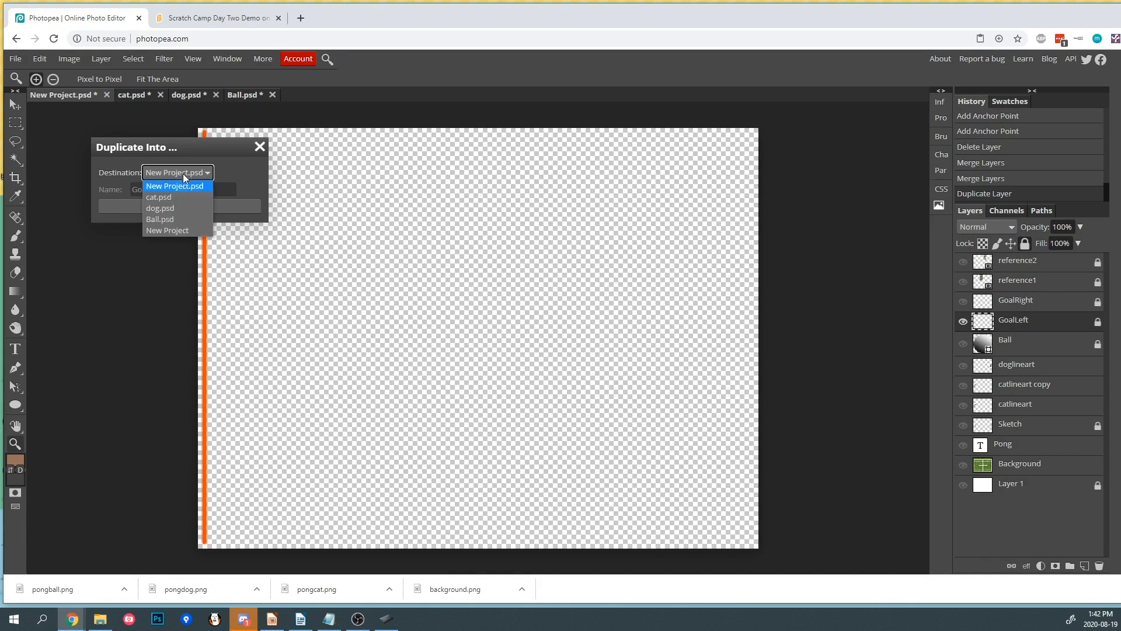
{"action": "left_click", "coordinate": [182, 229]}
{"action": "left_click", "coordinate": [175, 205]}
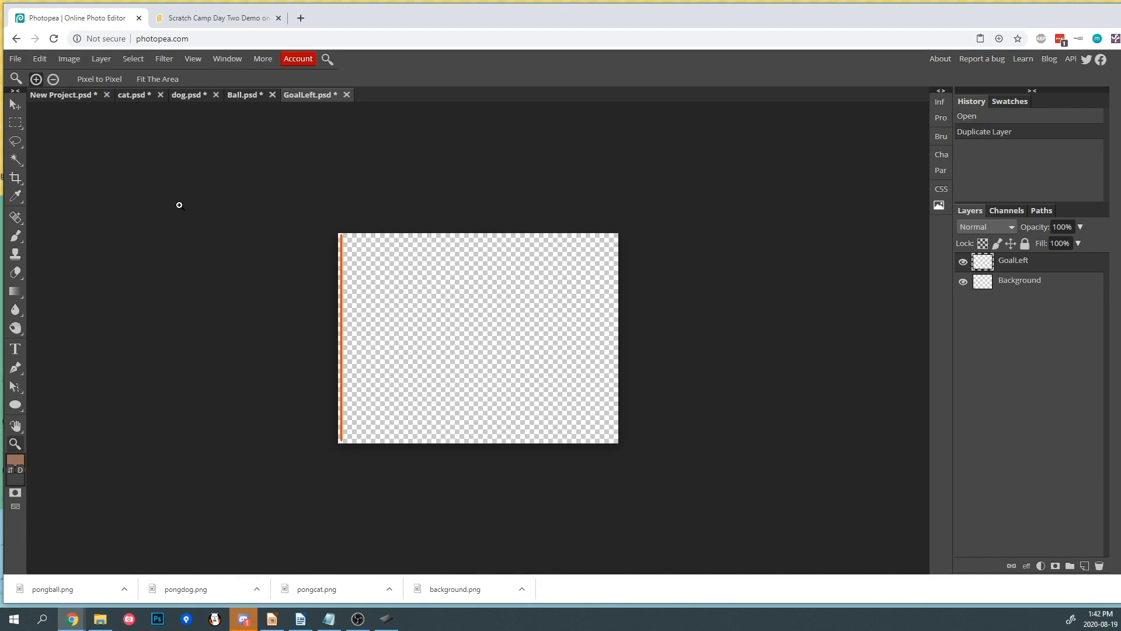
- Trim the GoalLeft document's canvas to the goal line
{"action": "left_click", "coordinate": [15, 58]}
{"action": "left_click", "coordinate": [69, 59]}
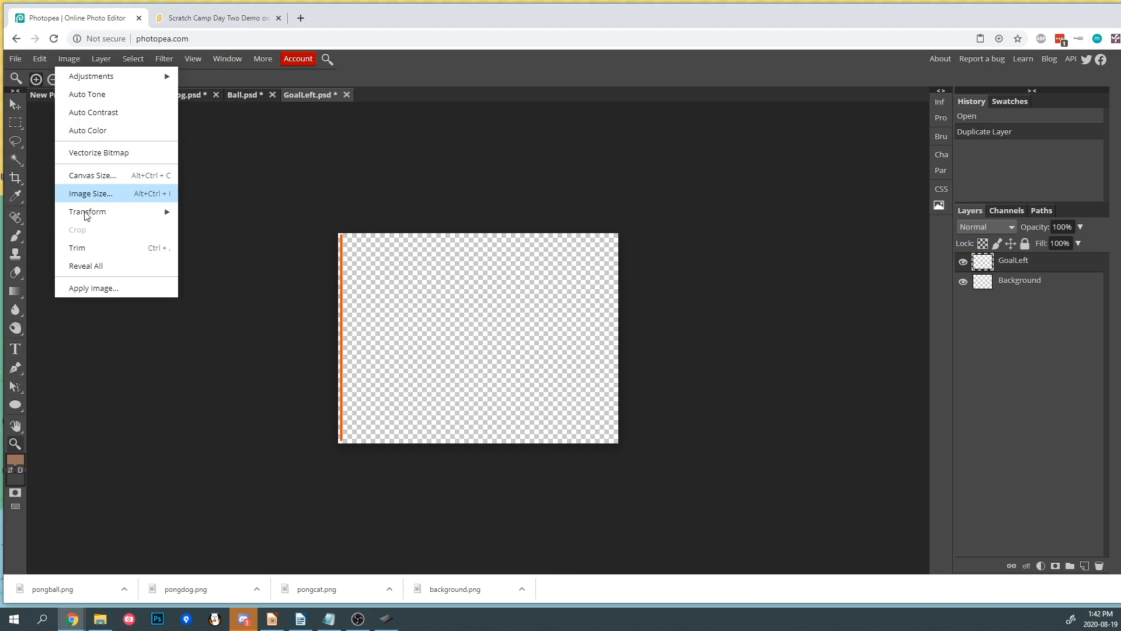
{"action": "left_click", "coordinate": [88, 248]}
- Export the GoalLeft document as a PNG named GoalLeft
{"action": "left_click", "coordinate": [20, 62]}
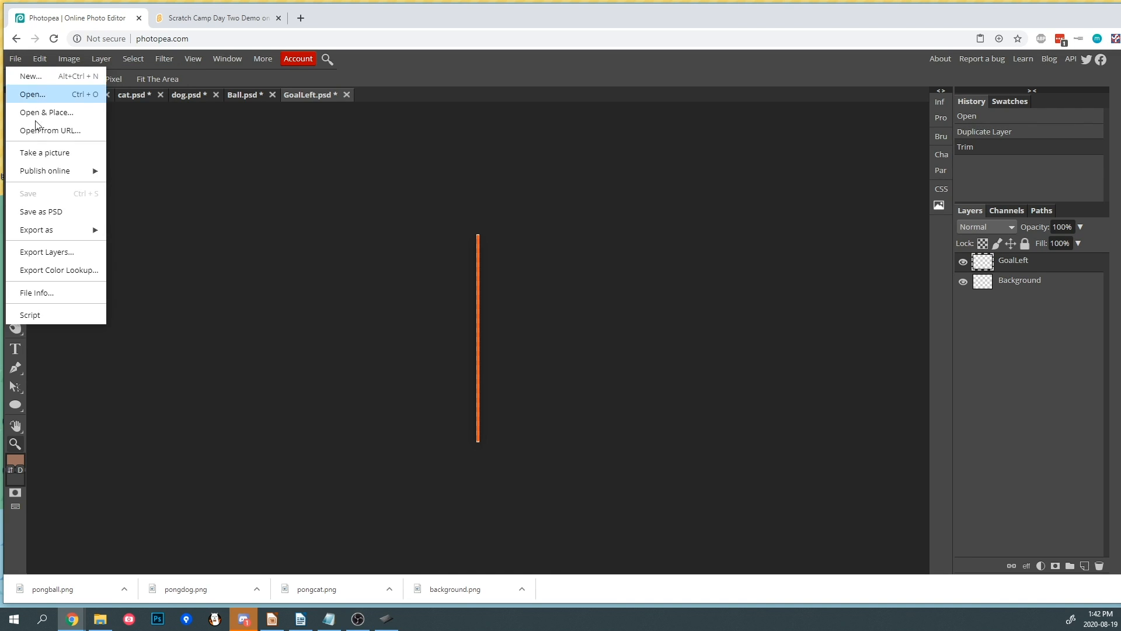
{"action": "mouse_move", "coordinate": [61, 230]}
{"action": "left_click", "coordinate": [134, 234]}
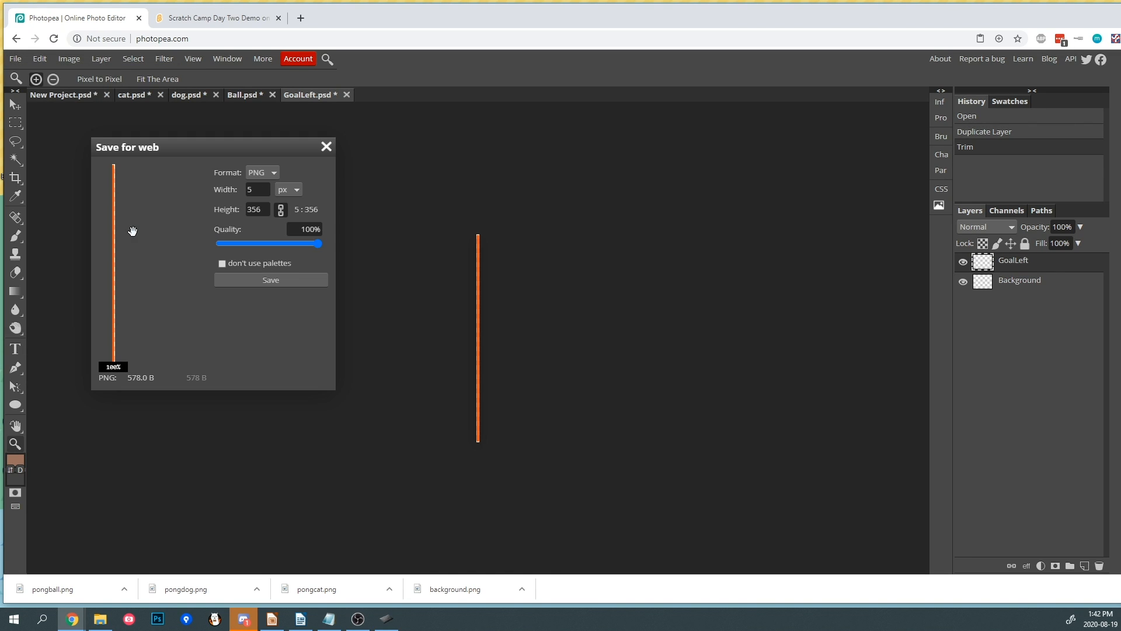
{"action": "left_click", "coordinate": [267, 282]}
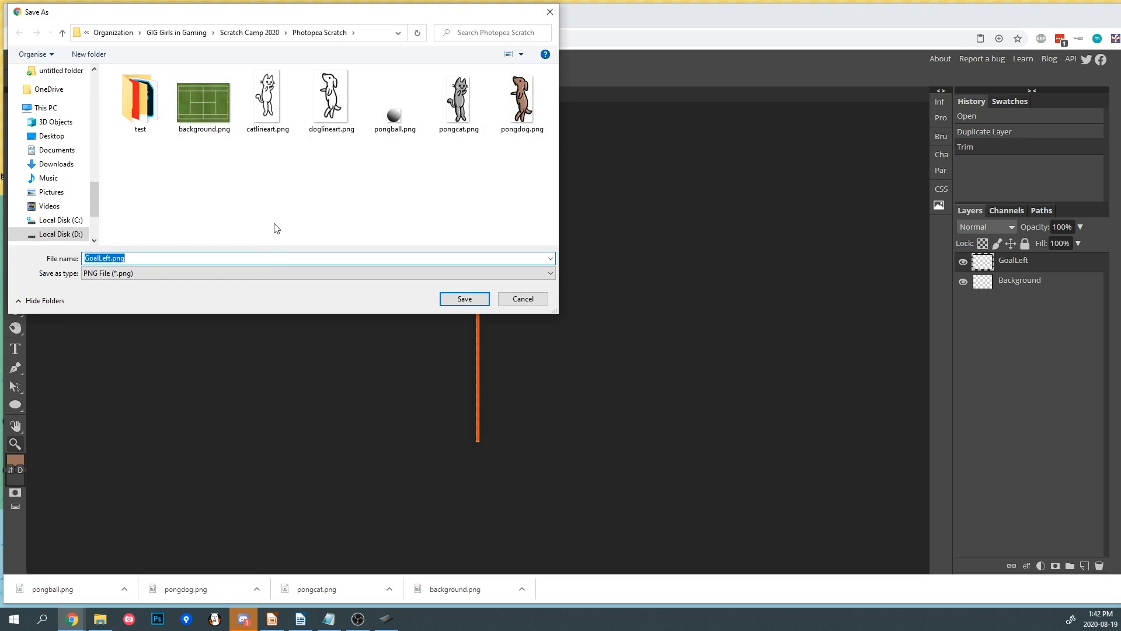
{"action": "left_click", "coordinate": [465, 299]}
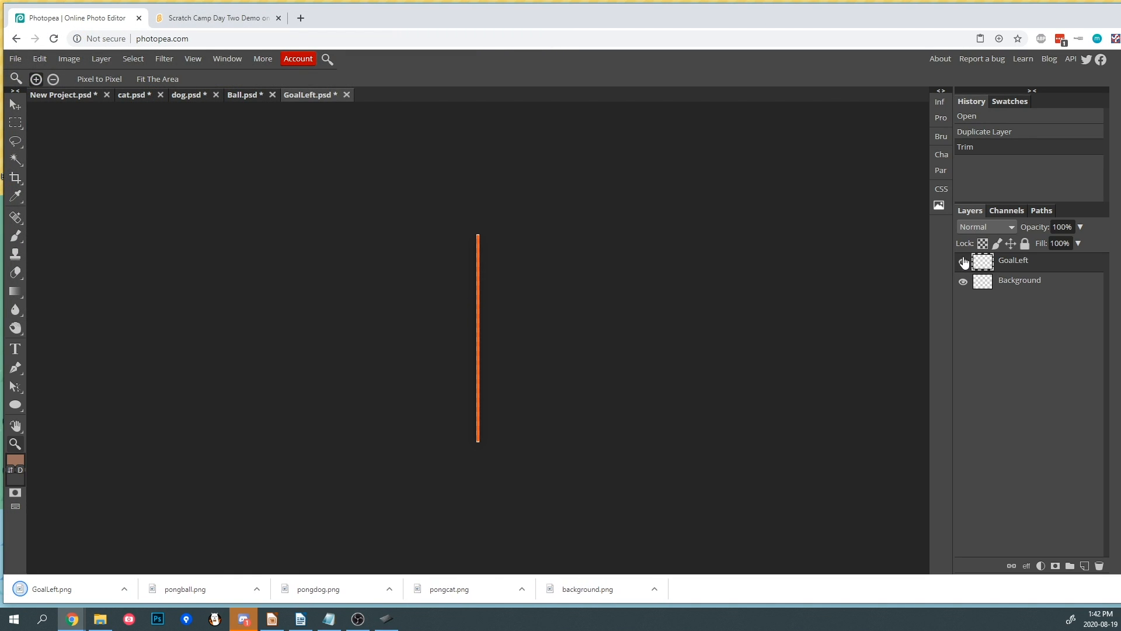
- In the main project, hide the GoalLeft layer and show and select the GoalRight layer
{"action": "left_click", "coordinate": [70, 95]}
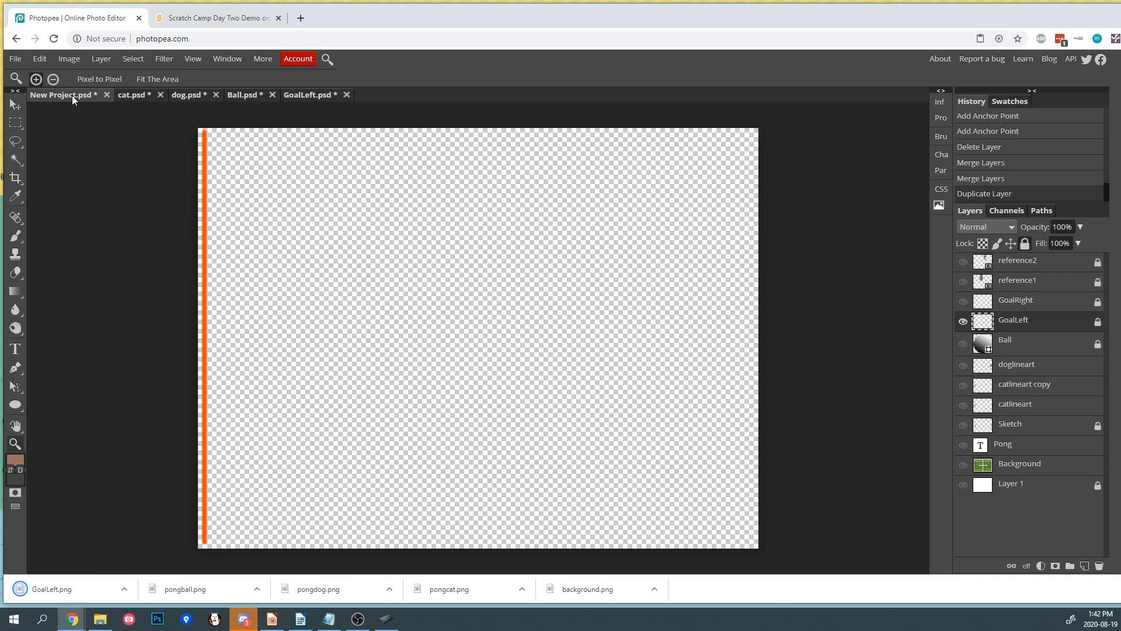
{"action": "left_click", "coordinate": [963, 321]}
{"action": "left_click", "coordinate": [963, 302]}
{"action": "left_click", "coordinate": [999, 306]}
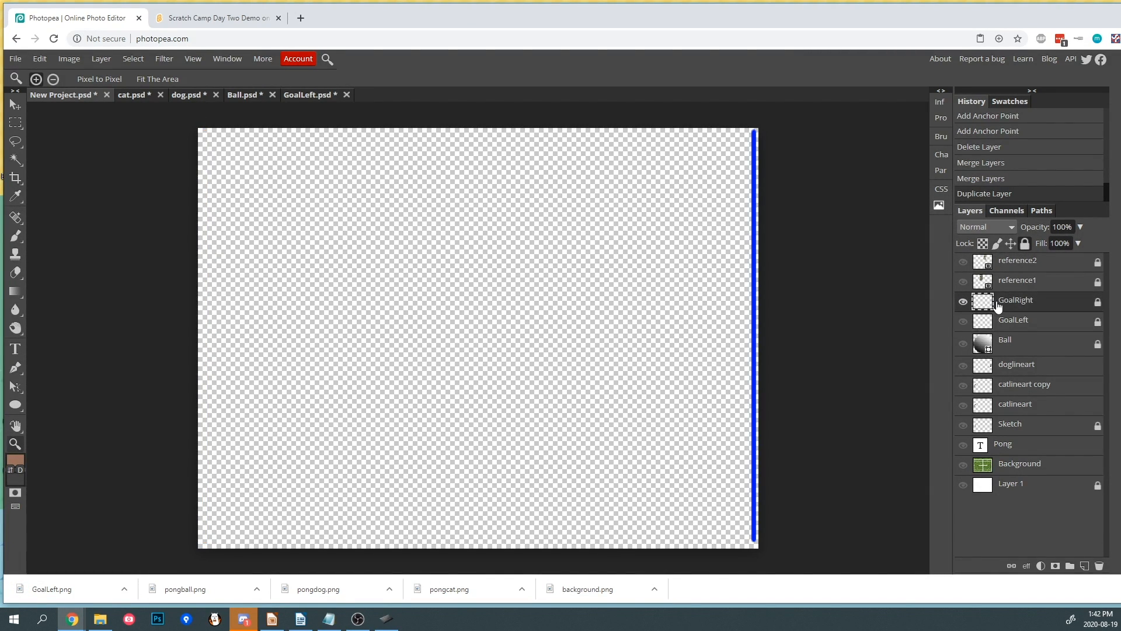
- Duplicate the GoalRight layer into a new document keeping the name GoalRight
{"action": "right_click", "coordinate": [998, 306]}
{"action": "left_click", "coordinate": [1019, 302]}
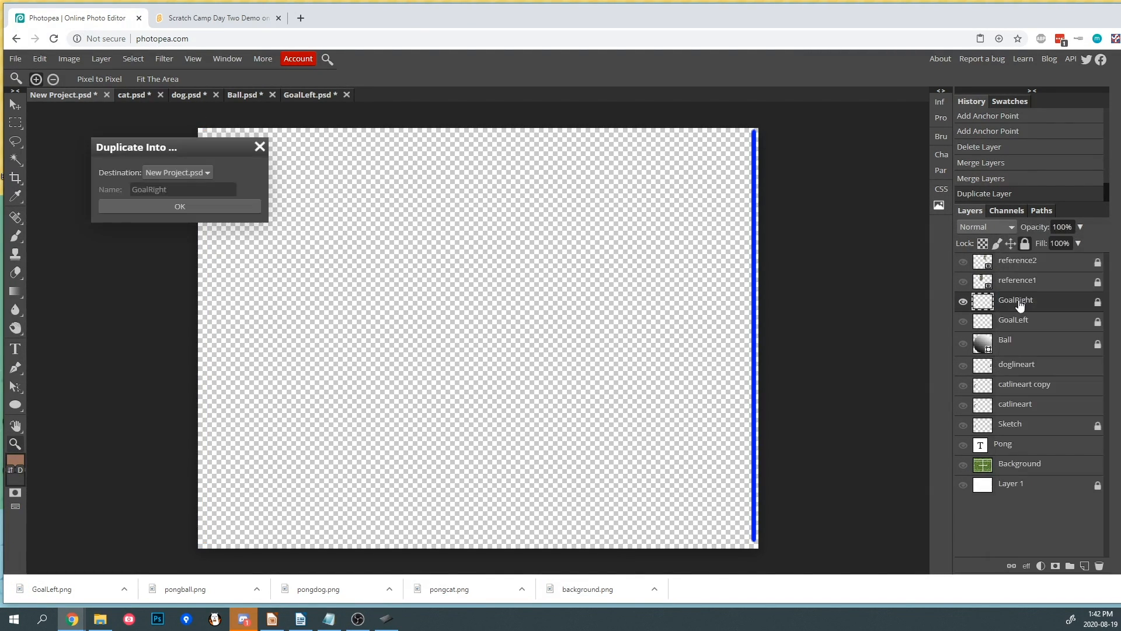
{"action": "left_click", "coordinate": [176, 172]}
{"action": "left_click", "coordinate": [171, 241]}
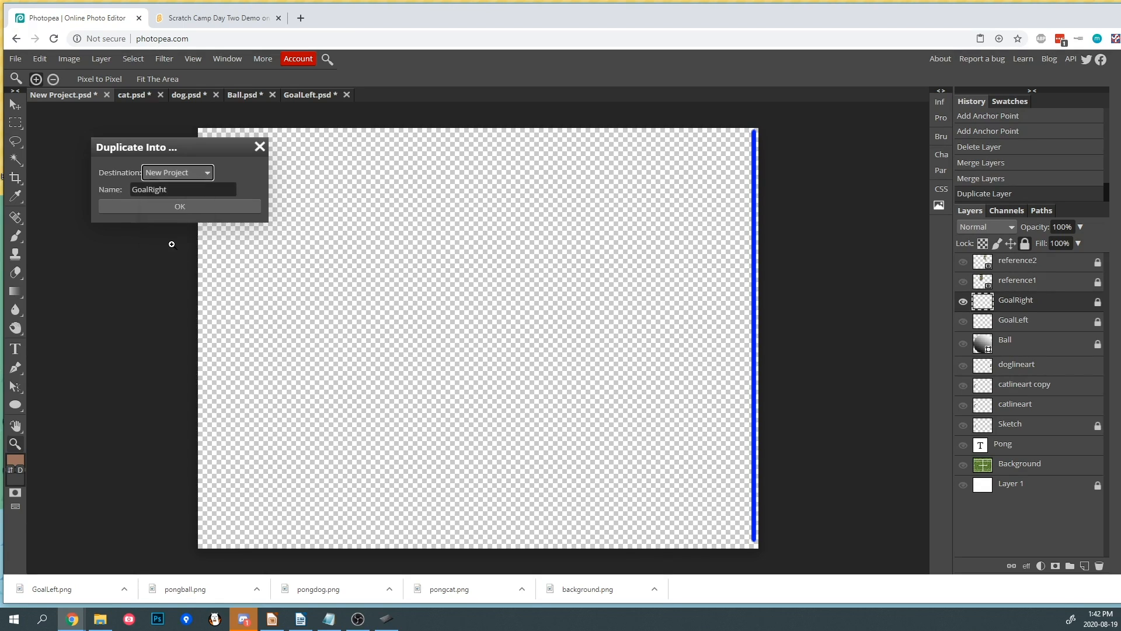
{"action": "left_click", "coordinate": [174, 207]}
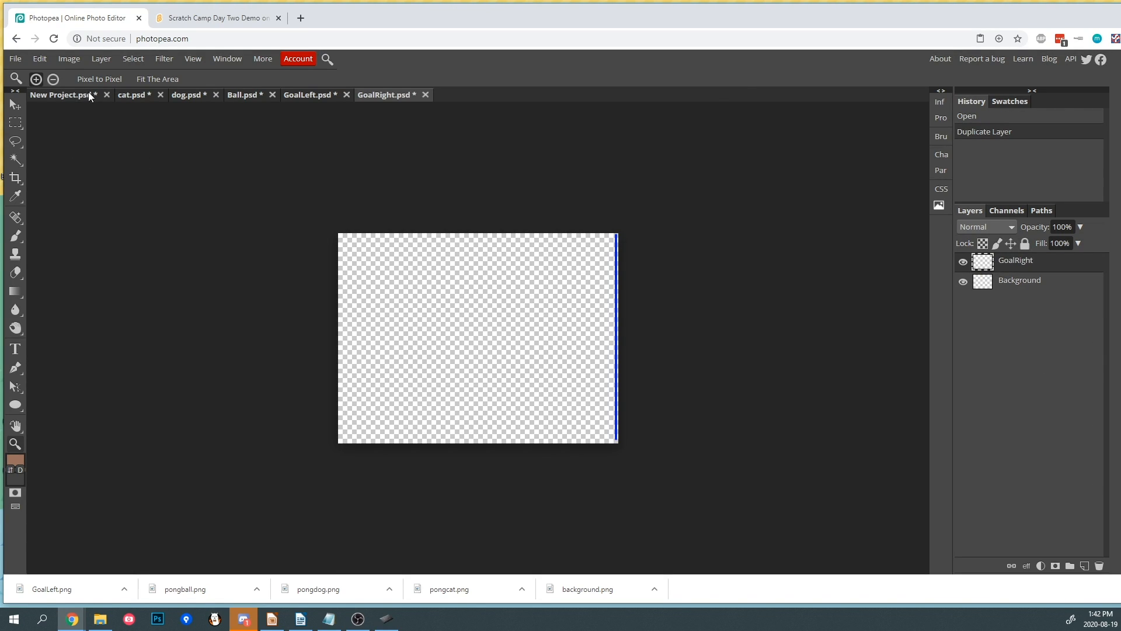
- Trim the GoalRight document's canvas to the goal line and export it as a PNG named GoalRight
{"action": "left_click", "coordinate": [69, 58]}
{"action": "left_click", "coordinate": [112, 246]}
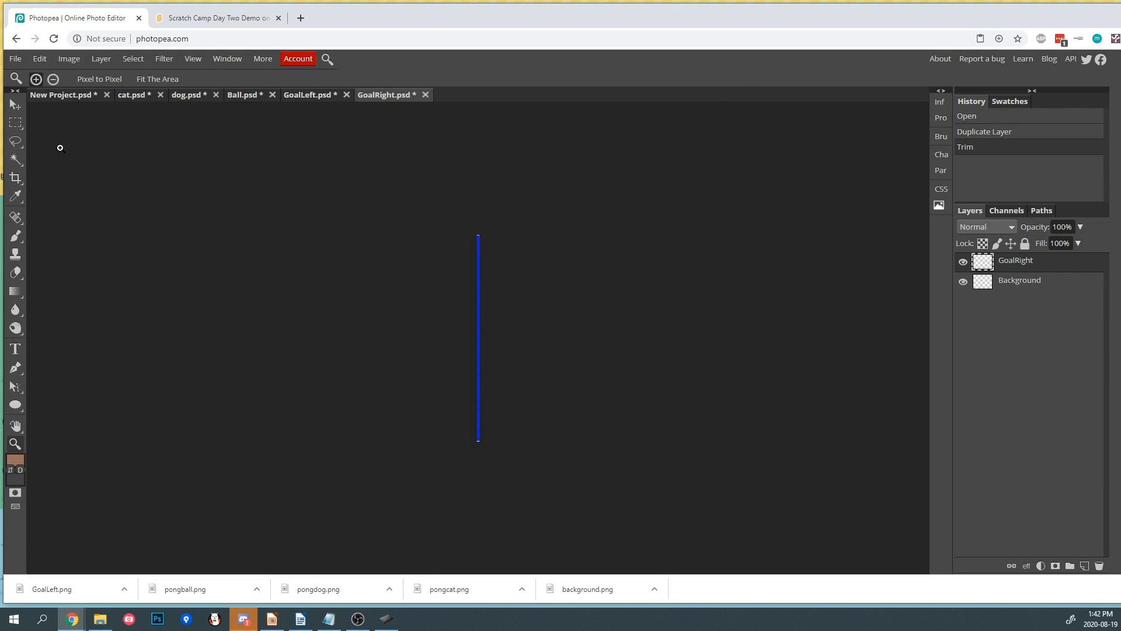
{"action": "left_click", "coordinate": [18, 61]}
{"action": "mouse_move", "coordinate": [58, 229]}
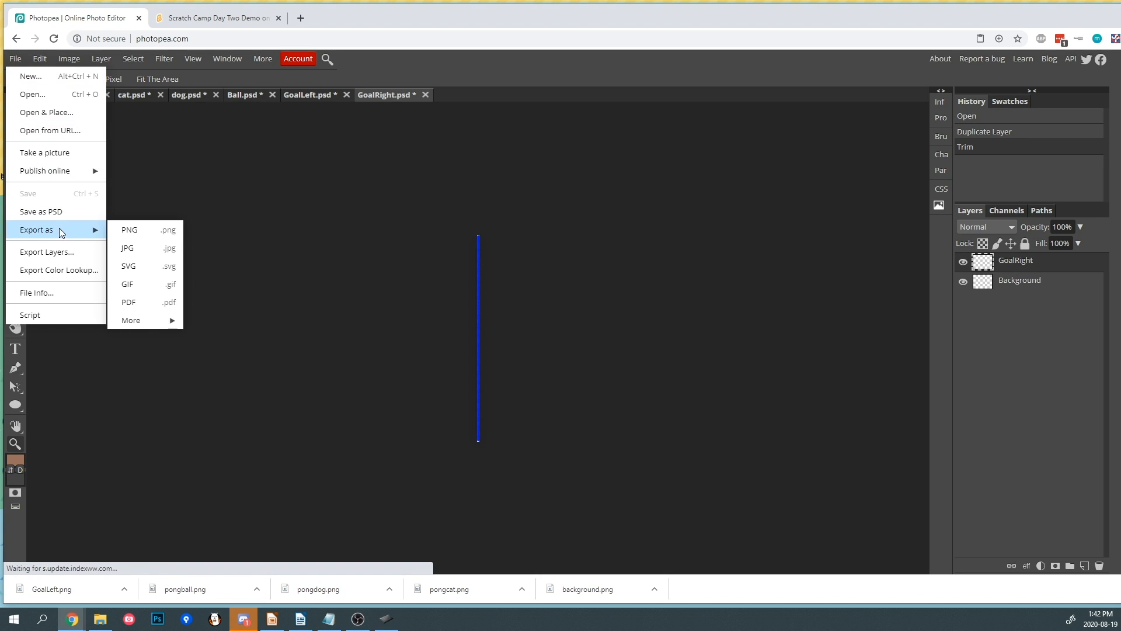
{"action": "left_click", "coordinate": [139, 233]}
{"action": "left_click", "coordinate": [275, 277]}
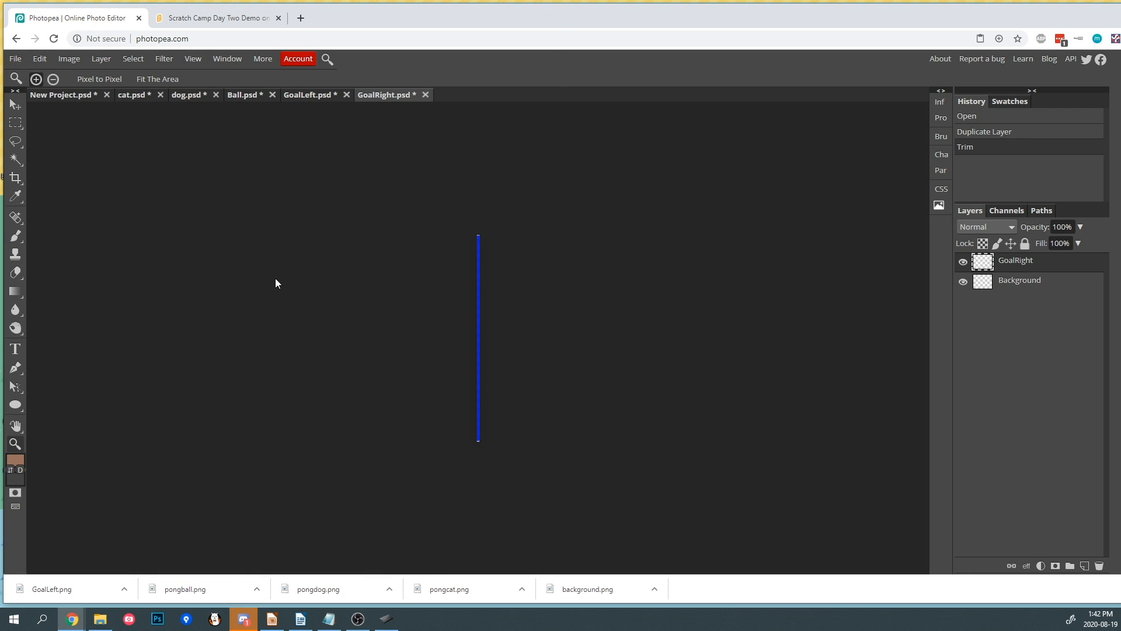
{"action": "left_click", "coordinate": [464, 299]}
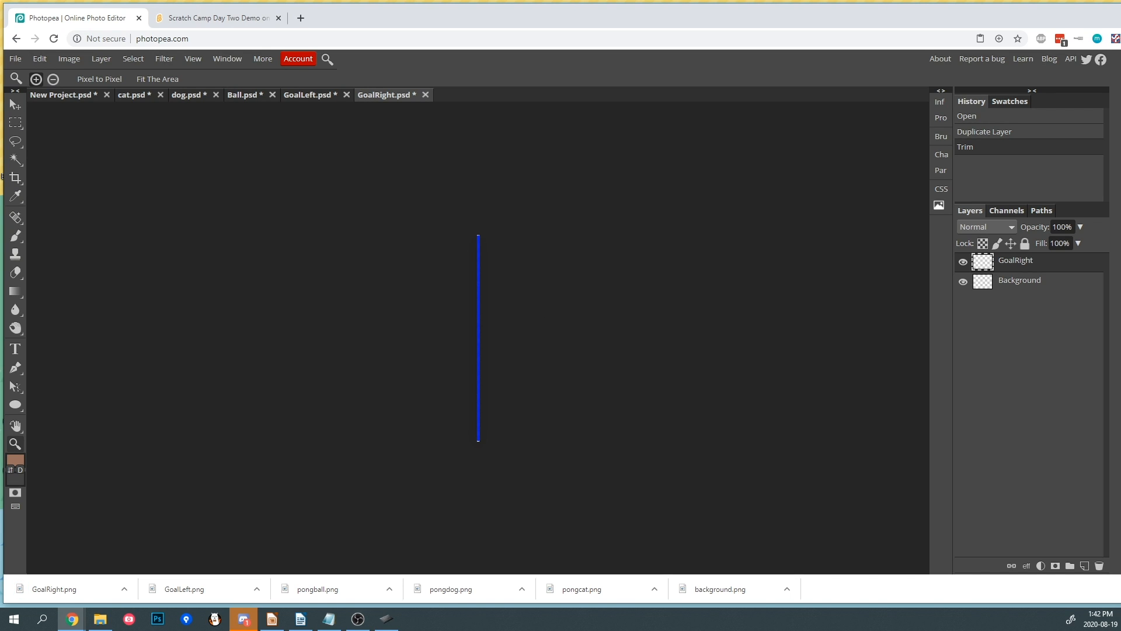
- In the main project, make only the reference1 layer and the white Layer 1 visible
{"action": "left_click", "coordinate": [79, 96]}
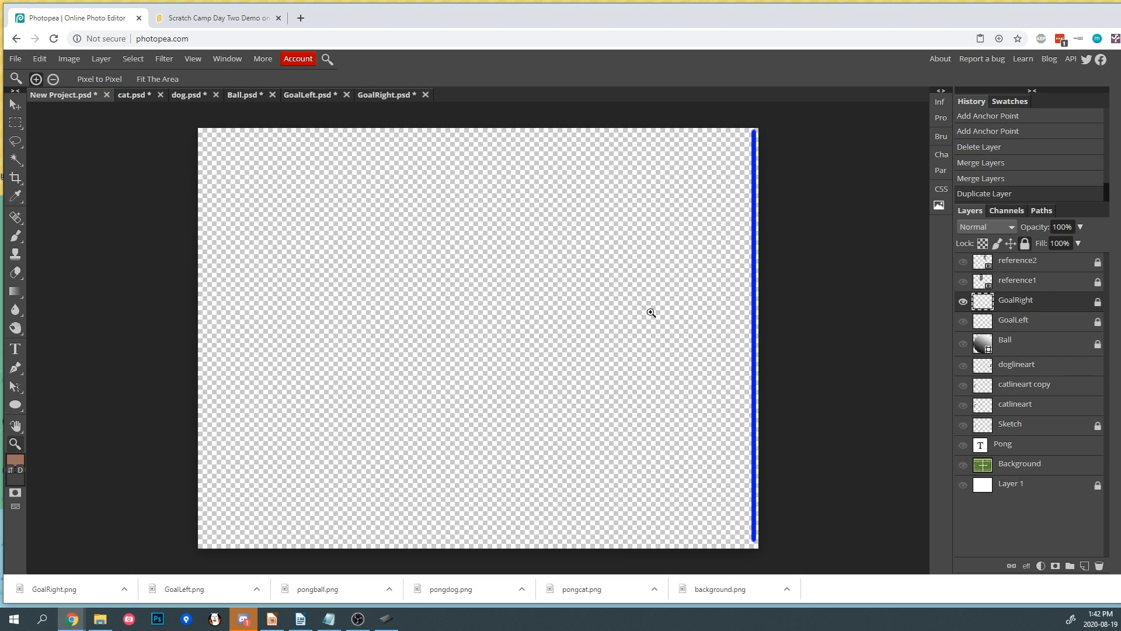
{"action": "left_click_drag", "start_coordinate": [963, 301], "coordinate": [966, 498]}
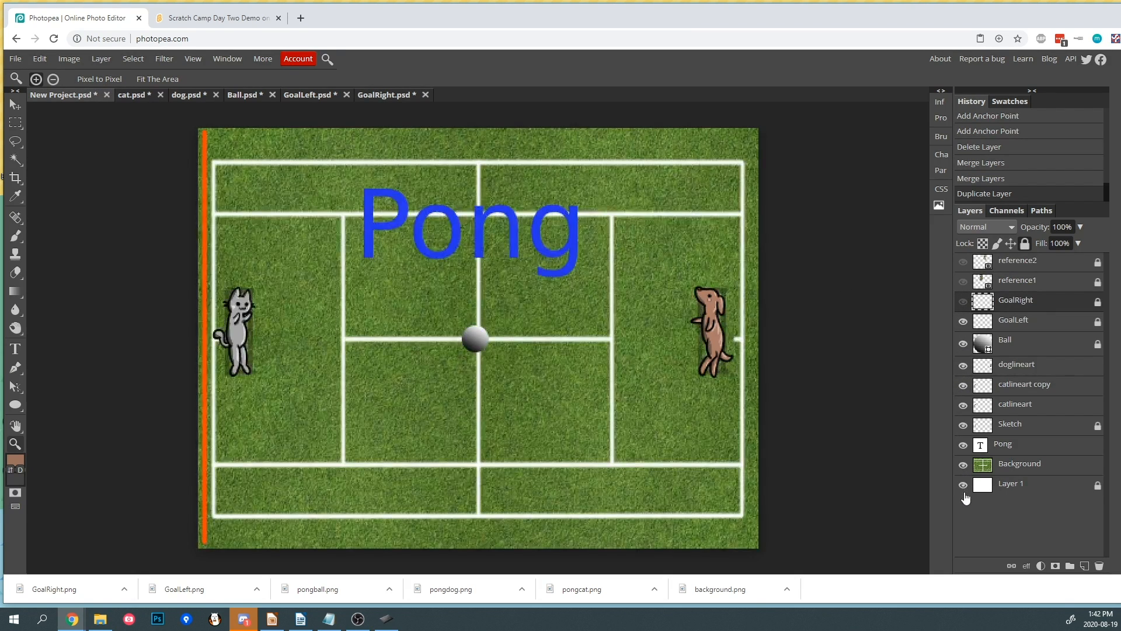
{"action": "left_click", "coordinate": [963, 282]}
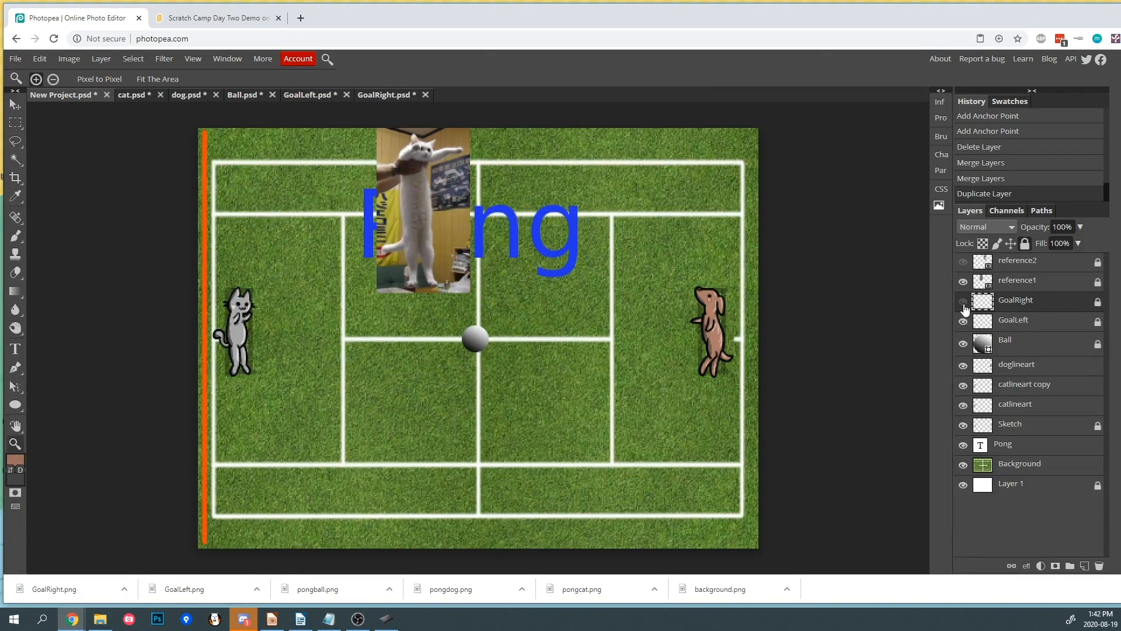
{"action": "left_click_drag", "start_coordinate": [964, 304], "coordinate": [963, 467]}
{"action": "left_click", "coordinate": [965, 304]}
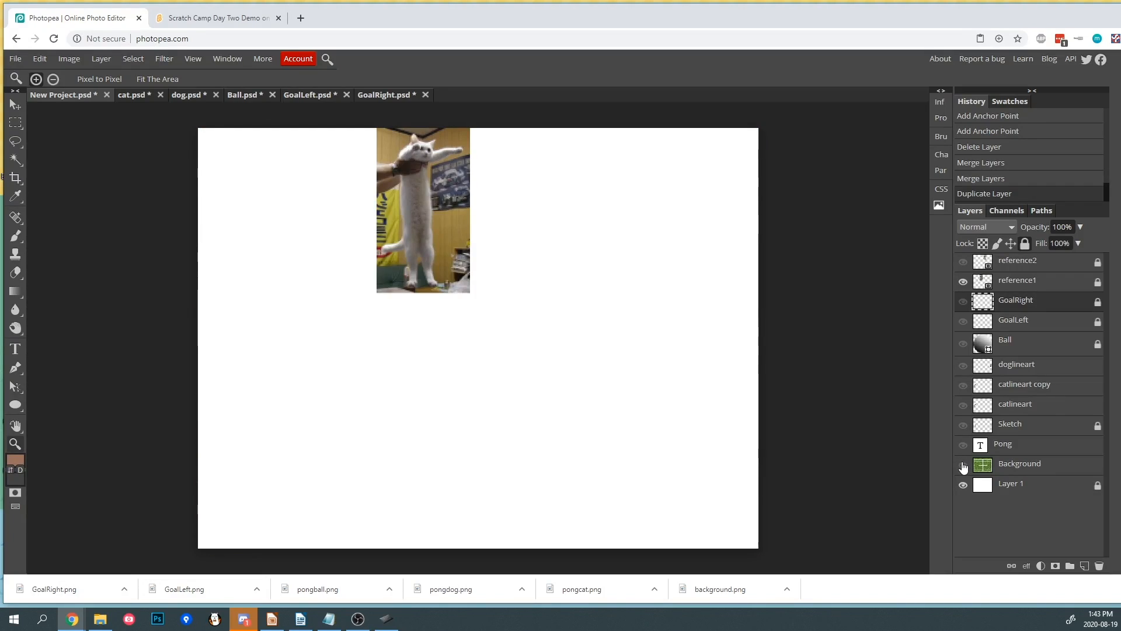
- Unlock the reference1 layer, move the cat photo toward the canvas centre and scale it up
{"action": "key", "text": "v"}
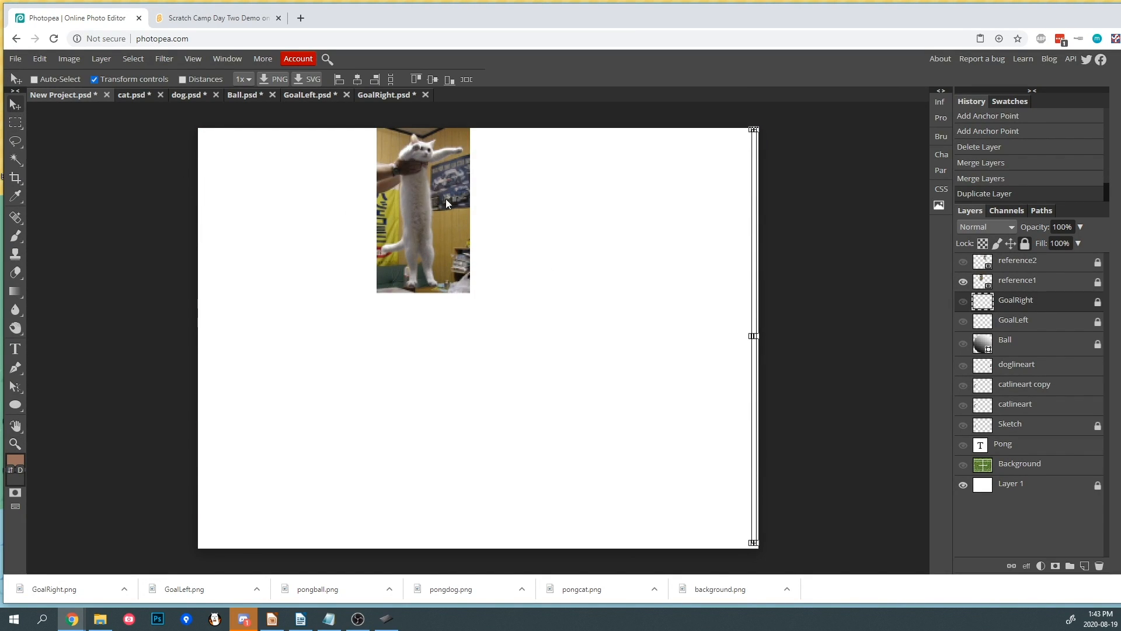
{"action": "left_click", "coordinate": [987, 282]}
{"action": "left_click", "coordinate": [1024, 242]}
{"action": "left_click_drag", "start_coordinate": [412, 200], "coordinate": [464, 323]}
{"action": "left_click_drag", "start_coordinate": [515, 269], "coordinate": [554, 201]}
{"action": "key", "text": "Return"}
- Rasterize reference1 and erase the photo background and the holding hand around the cat with a smaller Eraser
{"action": "left_click", "coordinate": [15, 272]}
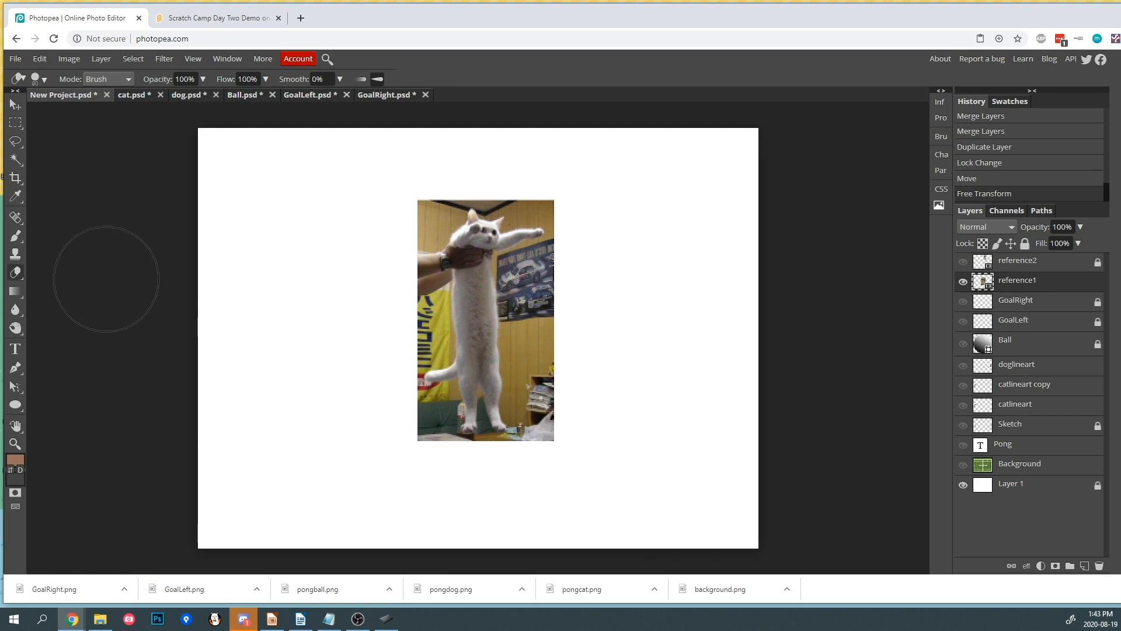
{"action": "key", "text": "bracketleft"}
{"action": "key", "text": "bracketleft"}
{"action": "key", "text": "bracketleft"}
{"action": "key", "text": "bracketleft"}
{"action": "key", "text": "bracketleft"}
{"action": "key", "text": "bracketleft"}
{"action": "left_click", "coordinate": [423, 205]}
{"action": "left_click", "coordinate": [706, 105]}
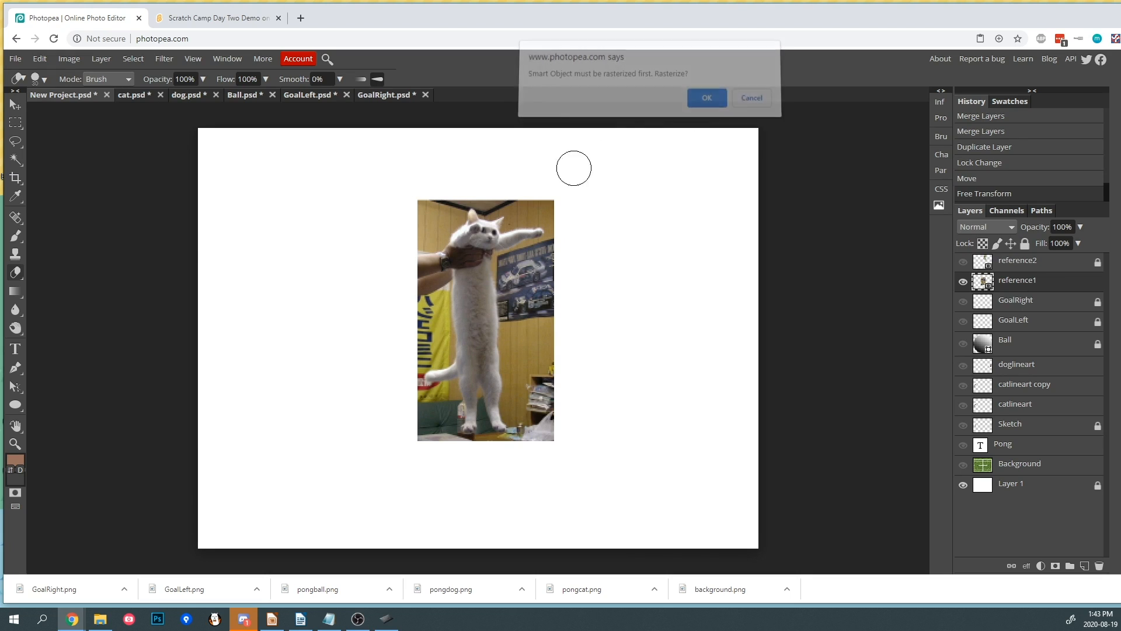
{"action": "mouse_move", "coordinate": [426, 195]}
{"action": "left_mouse_down"}
{"action": "mouse_move", "coordinate": [433, 225]}
{"action": "mouse_move", "coordinate": [455, 198]}
{"action": "mouse_move", "coordinate": [446, 218]}
{"action": "mouse_move", "coordinate": [453, 210]}
{"action": "mouse_move", "coordinate": [428, 234]}
{"action": "mouse_move", "coordinate": [437, 225]}
{"action": "mouse_move", "coordinate": [438, 350]}
{"action": "mouse_move", "coordinate": [420, 350]}
{"action": "mouse_move", "coordinate": [418, 305]}
{"action": "mouse_move", "coordinate": [401, 407]}
{"action": "mouse_move", "coordinate": [409, 357]}
{"action": "mouse_move", "coordinate": [413, 397]}
{"action": "mouse_move", "coordinate": [444, 396]}
{"action": "mouse_move", "coordinate": [443, 429]}
{"action": "mouse_move", "coordinate": [443, 403]}
{"action": "mouse_move", "coordinate": [433, 426]}
{"action": "mouse_move", "coordinate": [423, 416]}
{"action": "mouse_move", "coordinate": [436, 443]}
{"action": "mouse_move", "coordinate": [470, 456]}
{"action": "mouse_move", "coordinate": [455, 450]}
{"action": "mouse_move", "coordinate": [525, 447]}
{"action": "mouse_move", "coordinate": [506, 264]}
{"action": "mouse_move", "coordinate": [555, 249]}
{"action": "mouse_move", "coordinate": [517, 275]}
{"action": "mouse_move", "coordinate": [520, 325]}
{"action": "mouse_move", "coordinate": [514, 272]}
{"action": "mouse_move", "coordinate": [518, 359]}
{"action": "mouse_move", "coordinate": [532, 322]}
{"action": "mouse_move", "coordinate": [553, 366]}
{"action": "mouse_move", "coordinate": [526, 255]}
{"action": "mouse_move", "coordinate": [559, 250]}
{"action": "left_mouse_up"}
{"action": "key", "text": "ctrl+z"}
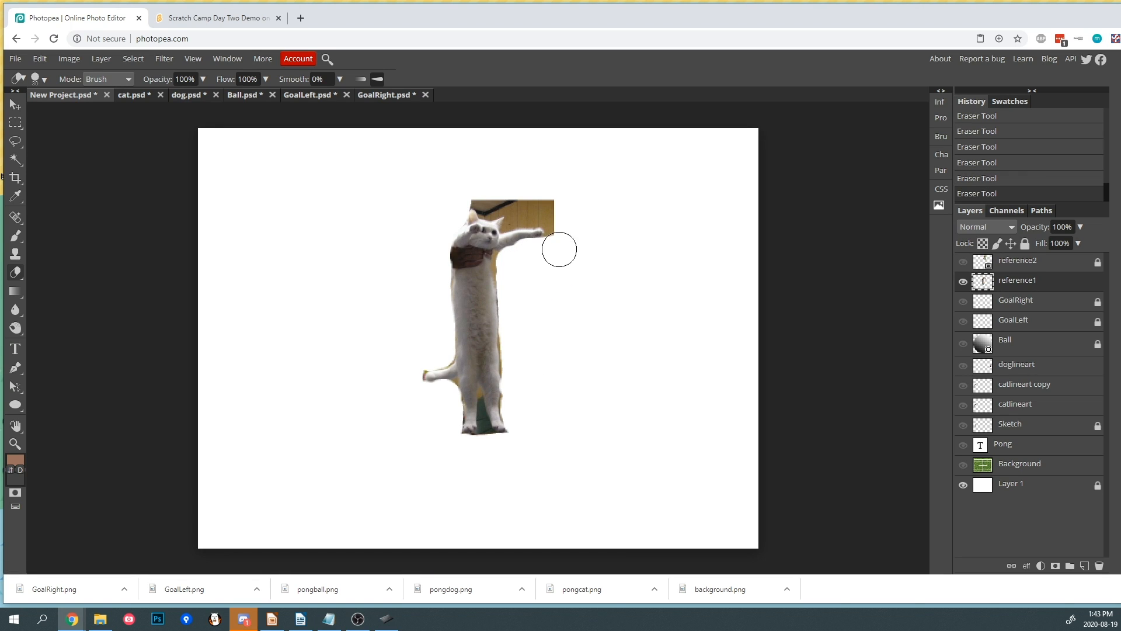
{"action": "mouse_move", "coordinate": [492, 200]}
{"action": "left_mouse_down"}
{"action": "mouse_move", "coordinate": [519, 195]}
{"action": "mouse_move", "coordinate": [518, 205]}
{"action": "mouse_move", "coordinate": [551, 212]}
{"action": "left_mouse_up"}
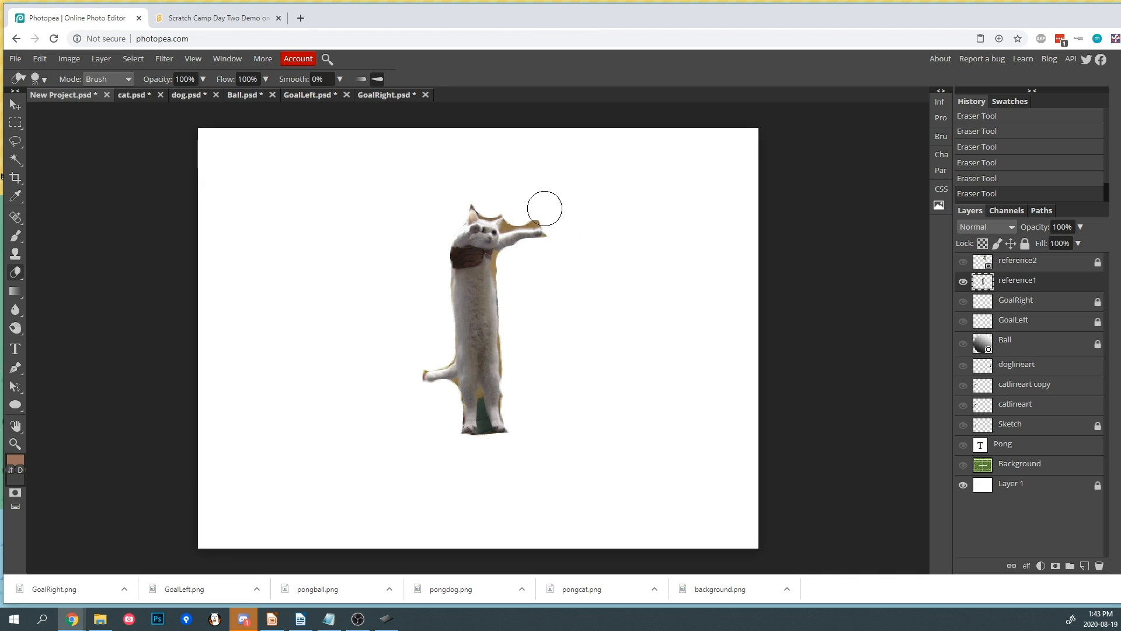
- Erase the remaining background fringes around the cat's head, arm and feet with a smaller eraser
{"action": "scroll", "coordinate": [525, 245], "scroll_direction": "up", "scroll_amount": 5}
{"action": "key", "text": "bracketleft"}
{"action": "key", "text": "bracketleft"}
{"action": "key", "text": "bracketleft"}
{"action": "key", "text": "bracketleft"}
{"action": "mouse_move", "coordinate": [455, 147]}
{"action": "left_mouse_down"}
{"action": "mouse_move", "coordinate": [446, 185]}
{"action": "mouse_move", "coordinate": [491, 155]}
{"action": "mouse_move", "coordinate": [454, 162]}
{"action": "mouse_move", "coordinate": [463, 179]}
{"action": "mouse_move", "coordinate": [585, 162]}
{"action": "mouse_move", "coordinate": [552, 147]}
{"action": "mouse_move", "coordinate": [456, 163]}
{"action": "mouse_move", "coordinate": [586, 201]}
{"action": "left_mouse_up"}
{"action": "mouse_move", "coordinate": [429, 252]}
{"action": "left_mouse_down"}
{"action": "mouse_move", "coordinate": [412, 298]}
{"action": "mouse_move", "coordinate": [426, 311]}
{"action": "mouse_move", "coordinate": [430, 258]}
{"action": "mouse_move", "coordinate": [436, 264]}
{"action": "left_mouse_up"}
{"action": "scroll", "coordinate": [494, 307], "scroll_direction": "down", "scroll_amount": 3}
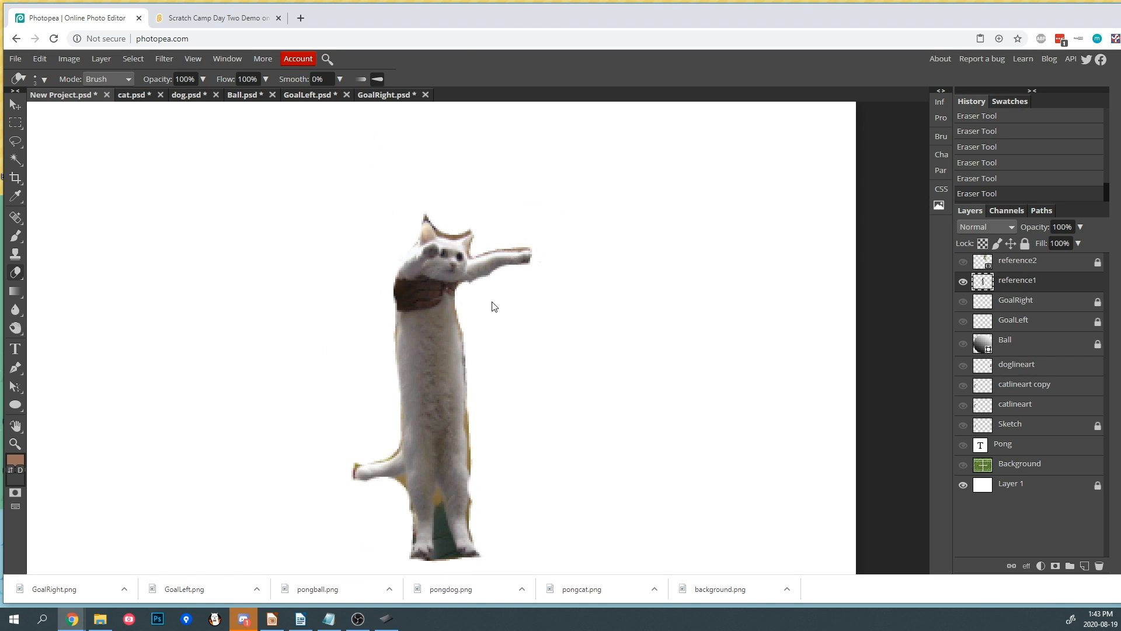
{"action": "left_click_drag", "start_coordinate": [439, 493], "coordinate": [455, 552]}
{"action": "left_click_drag", "start_coordinate": [436, 504], "coordinate": [441, 524]}
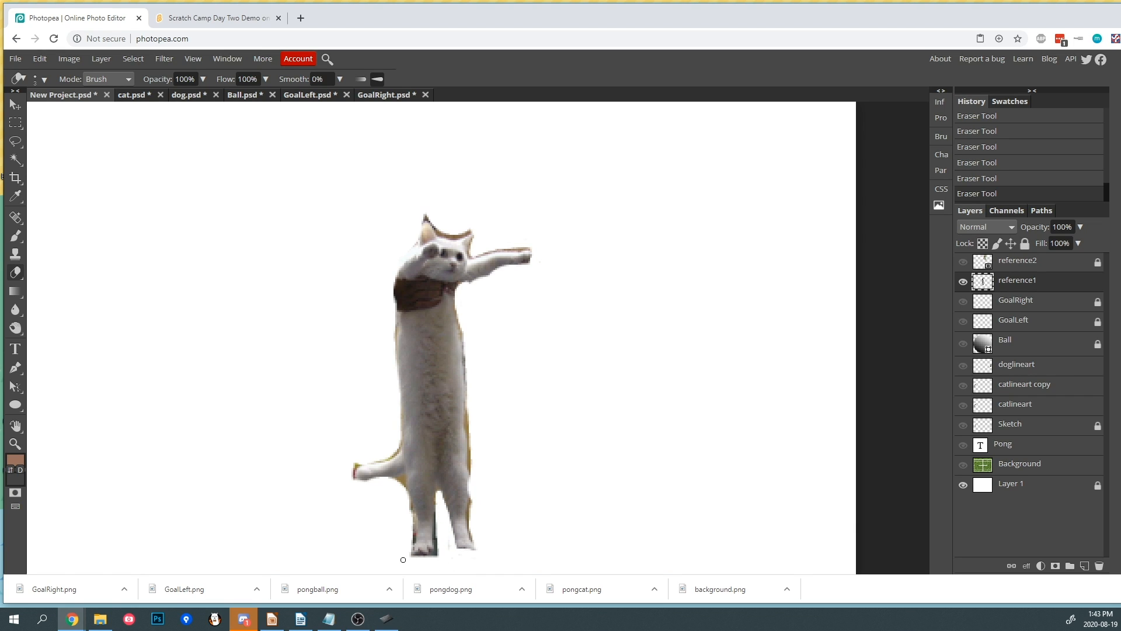
{"action": "scroll", "coordinate": [526, 280], "scroll_direction": "down", "scroll_amount": 3}
{"action": "scroll", "coordinate": [515, 288], "scroll_direction": "up", "scroll_amount": 3}
- Duplicate the reference1 layer into a new document and trim that document's canvas to the cat
{"action": "right_click", "coordinate": [1025, 285]}
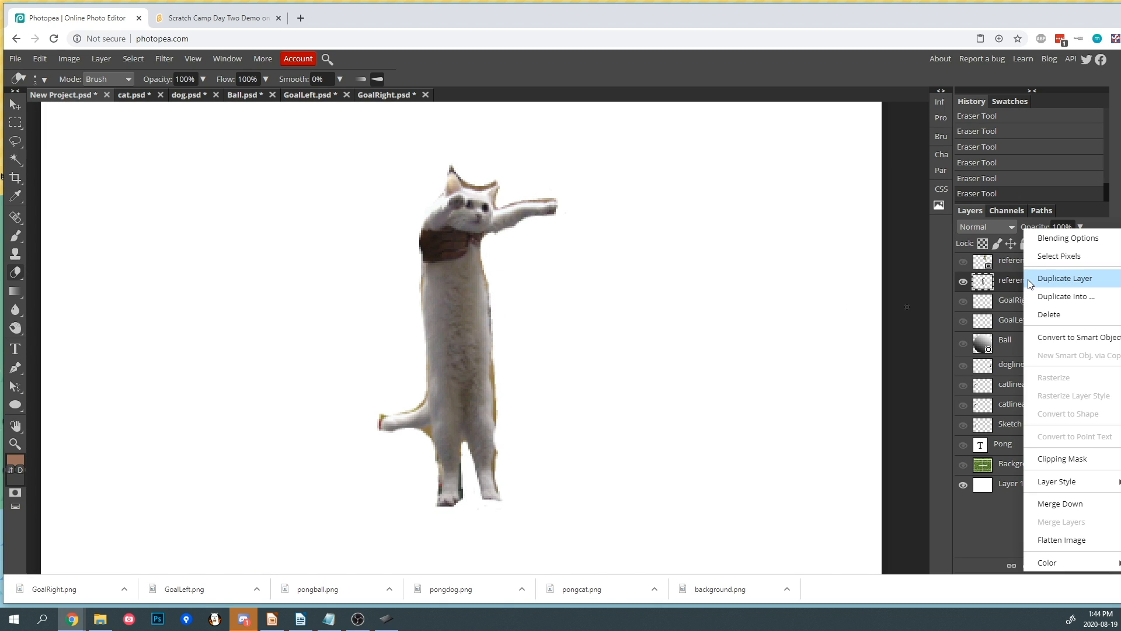
{"action": "left_click", "coordinate": [1057, 299]}
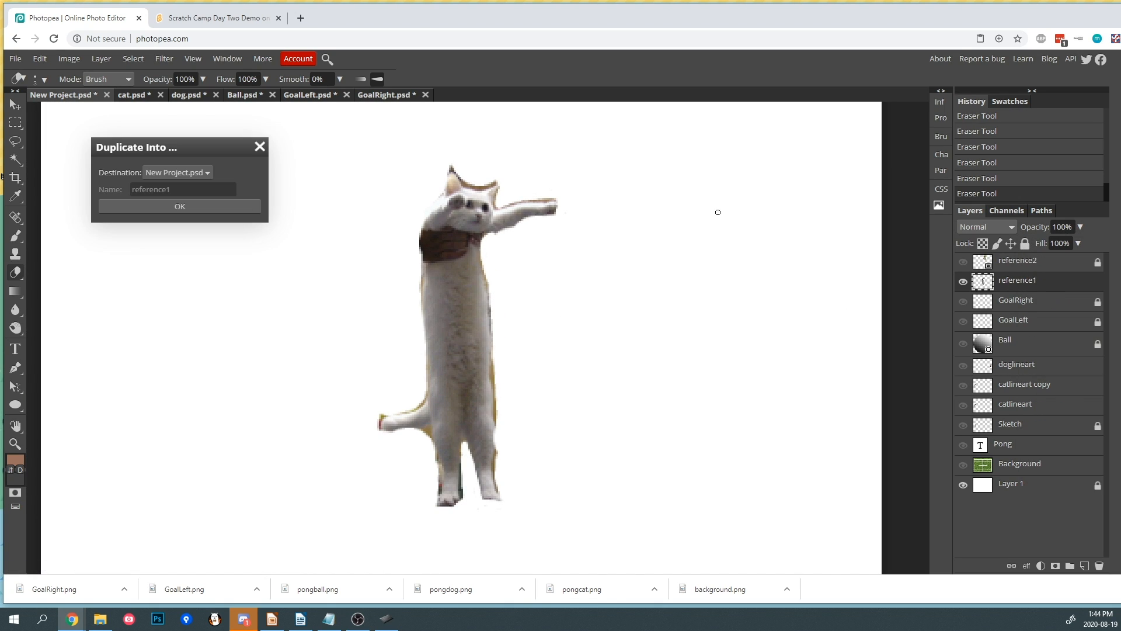
{"action": "left_click", "coordinate": [181, 173]}
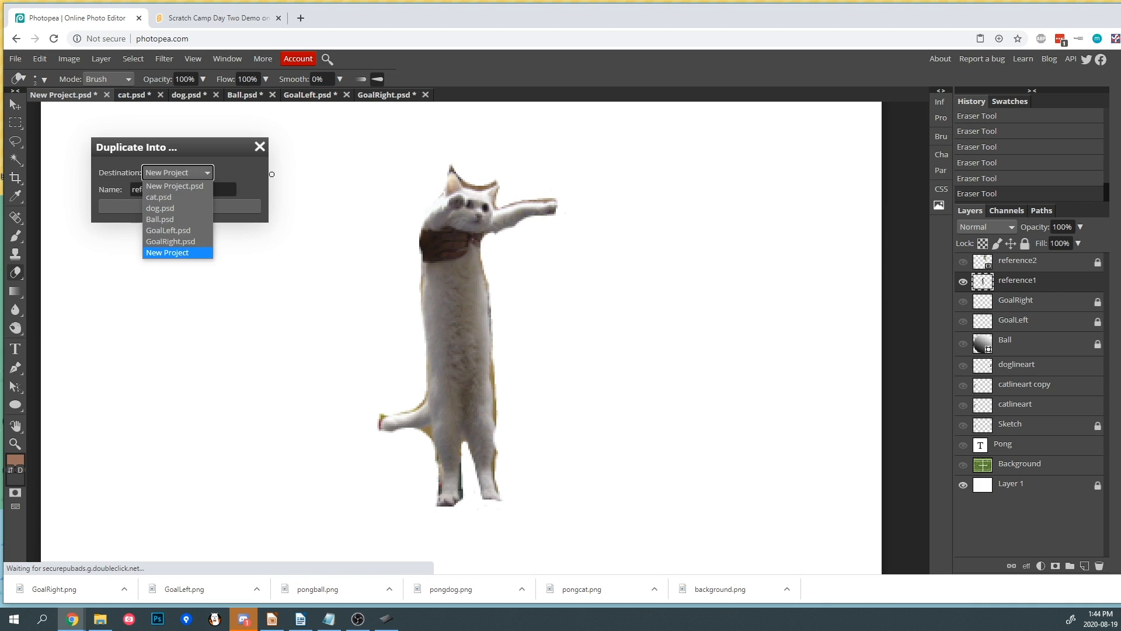
{"action": "left_click", "coordinate": [185, 251]}
{"action": "left_click", "coordinate": [188, 205]}
{"action": "left_click", "coordinate": [69, 58]}
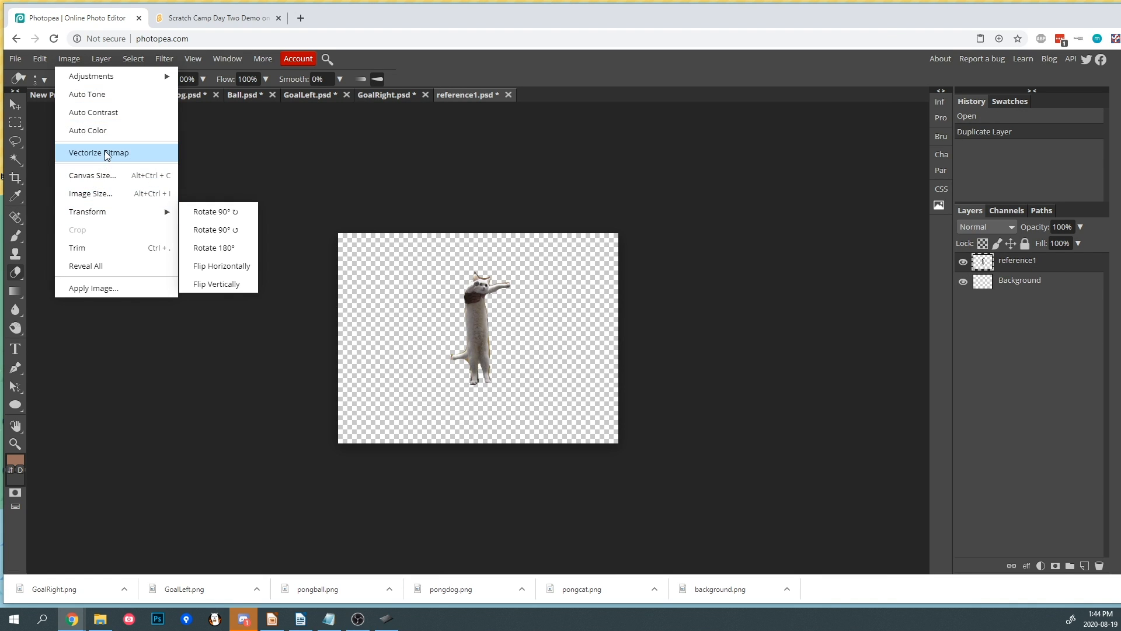
{"action": "left_click", "coordinate": [100, 248]}
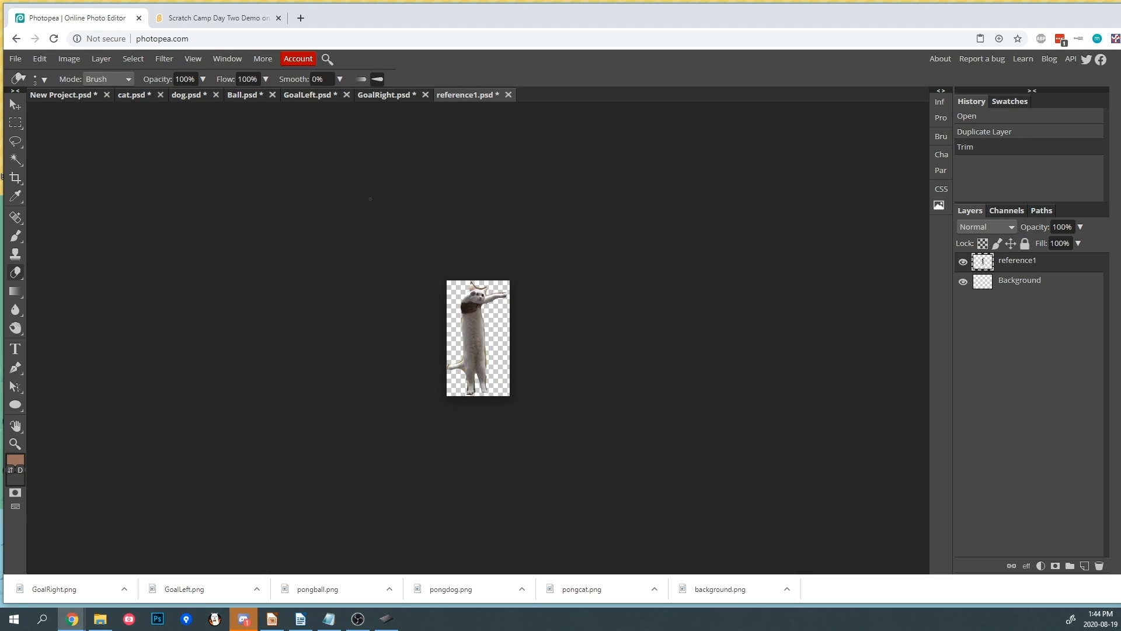
- Switch to the Scratch project and upload pongcat.png as a costume of the Player Paddle sprite
{"action": "left_click", "coordinate": [188, 17]}
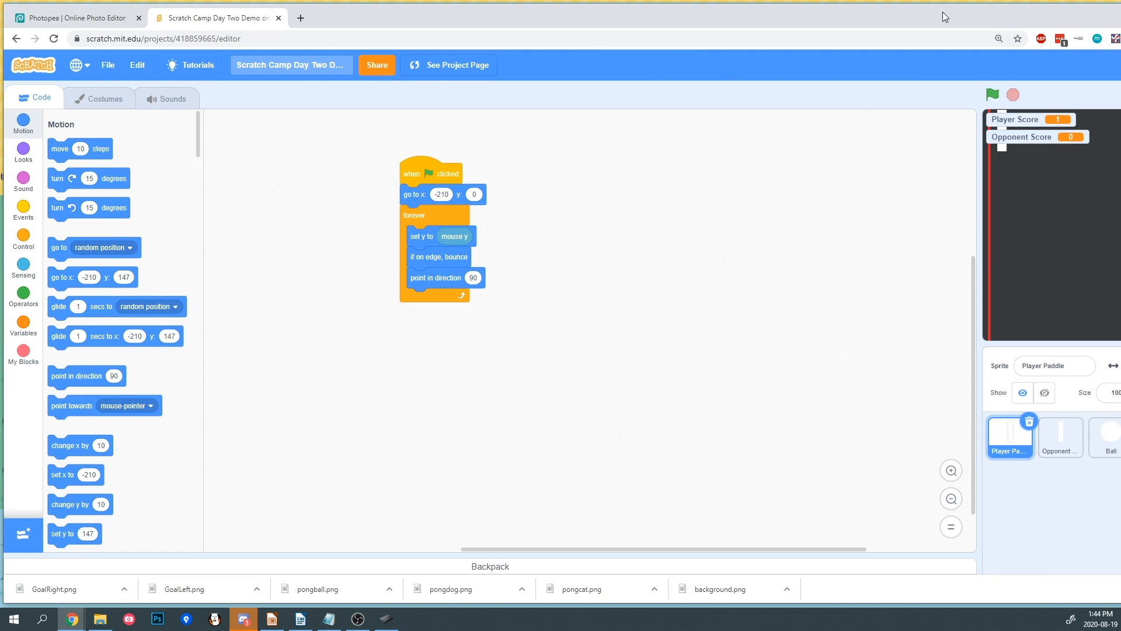
{"action": "left_click_drag", "start_coordinate": [1120, 196], "coordinate": [1117, 183]}
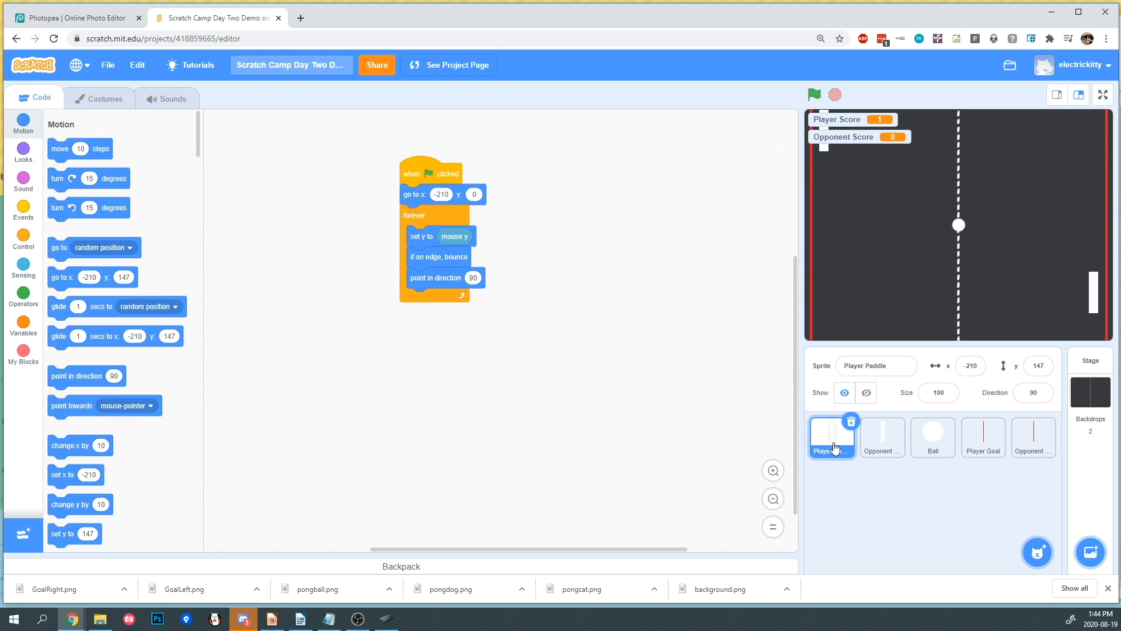
{"action": "left_click", "coordinate": [103, 103]}
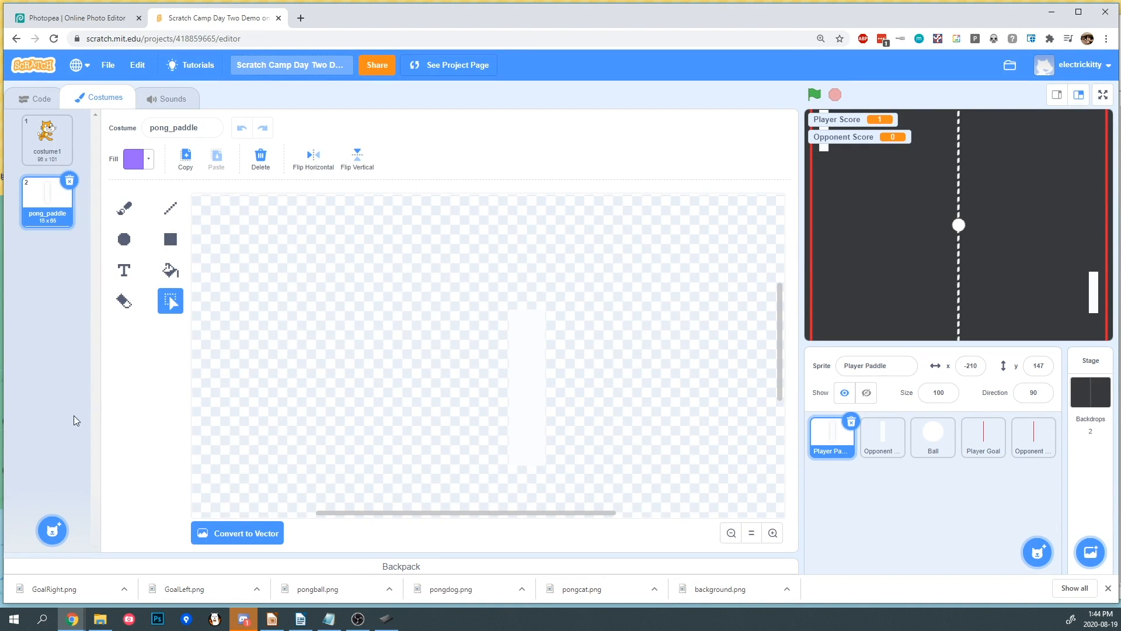
{"action": "mouse_move", "coordinate": [50, 530]}
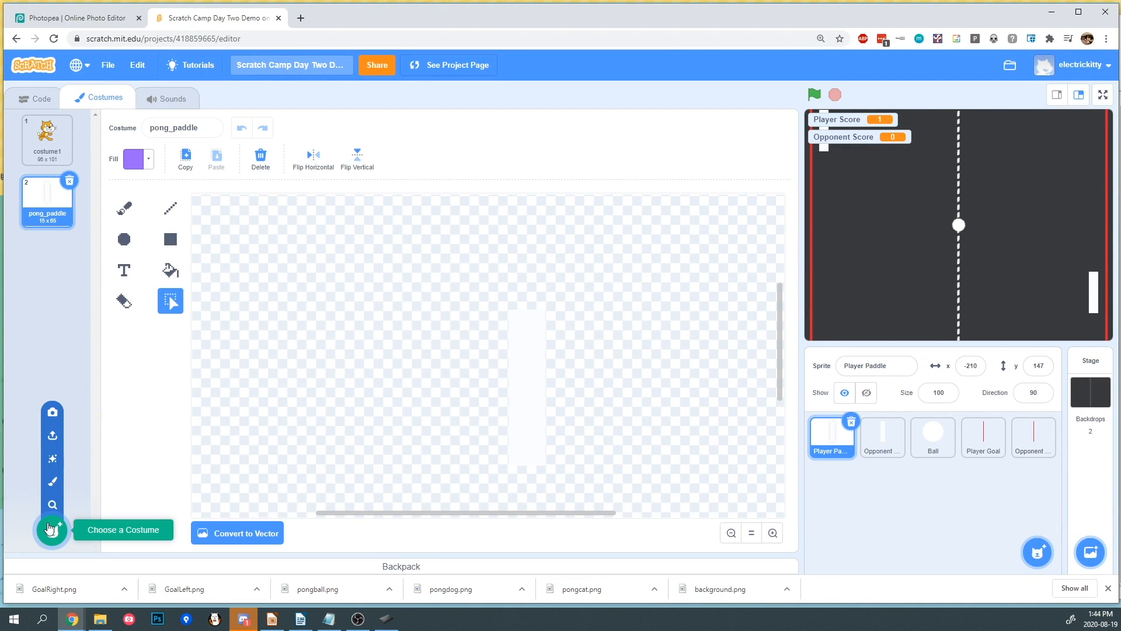
{"action": "left_click", "coordinate": [51, 437]}
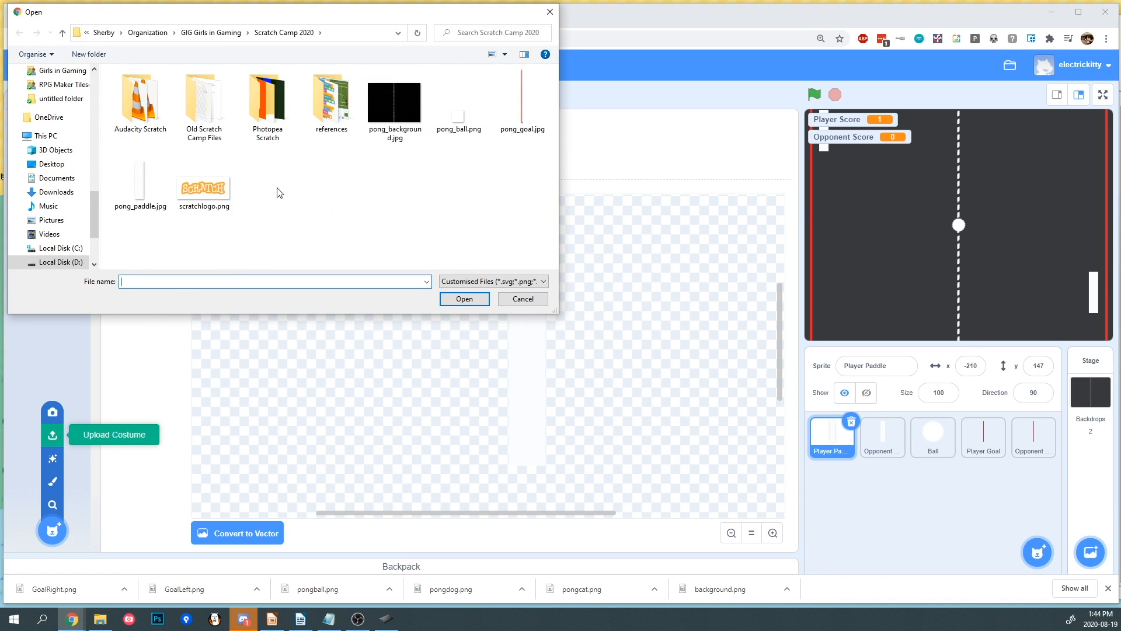
{"action": "double_click", "coordinate": [261, 133]}
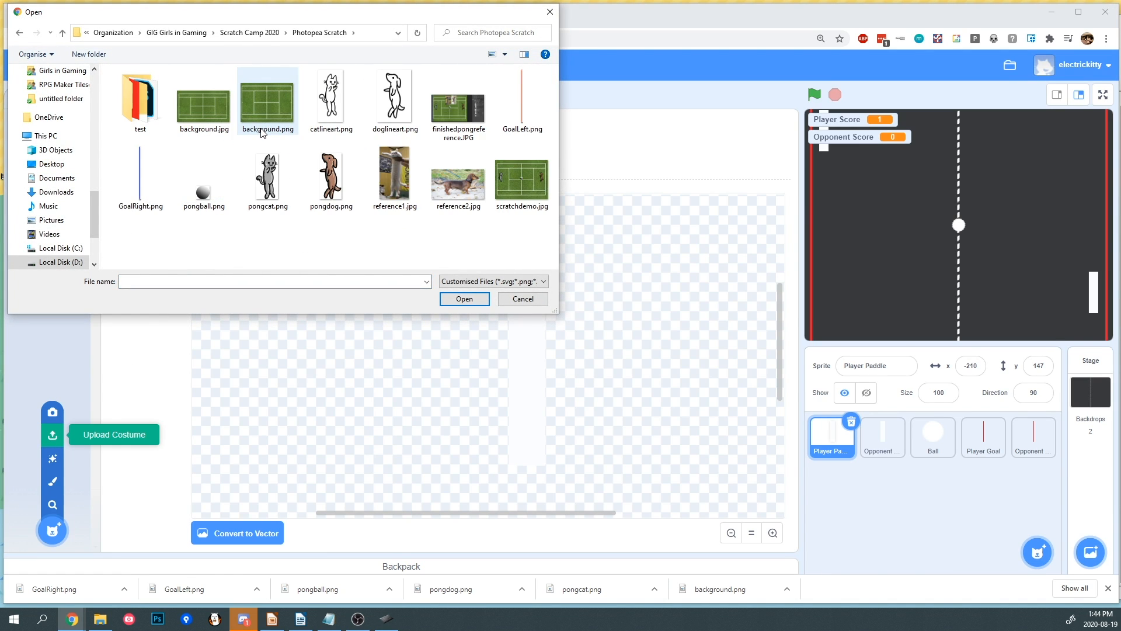
{"action": "double_click", "coordinate": [270, 181]}
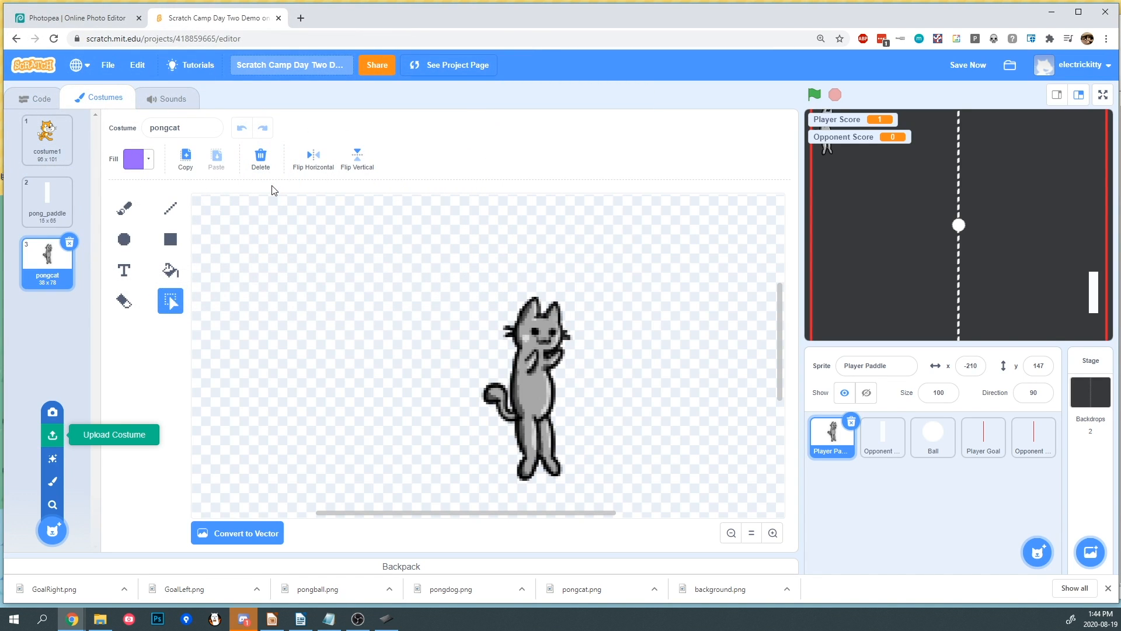
- Delete the pong_paddle and costume1 costumes so only pongcat remains on the Player Paddle sprite
{"action": "left_click", "coordinate": [70, 191]}
{"action": "left_click", "coordinate": [69, 180]}
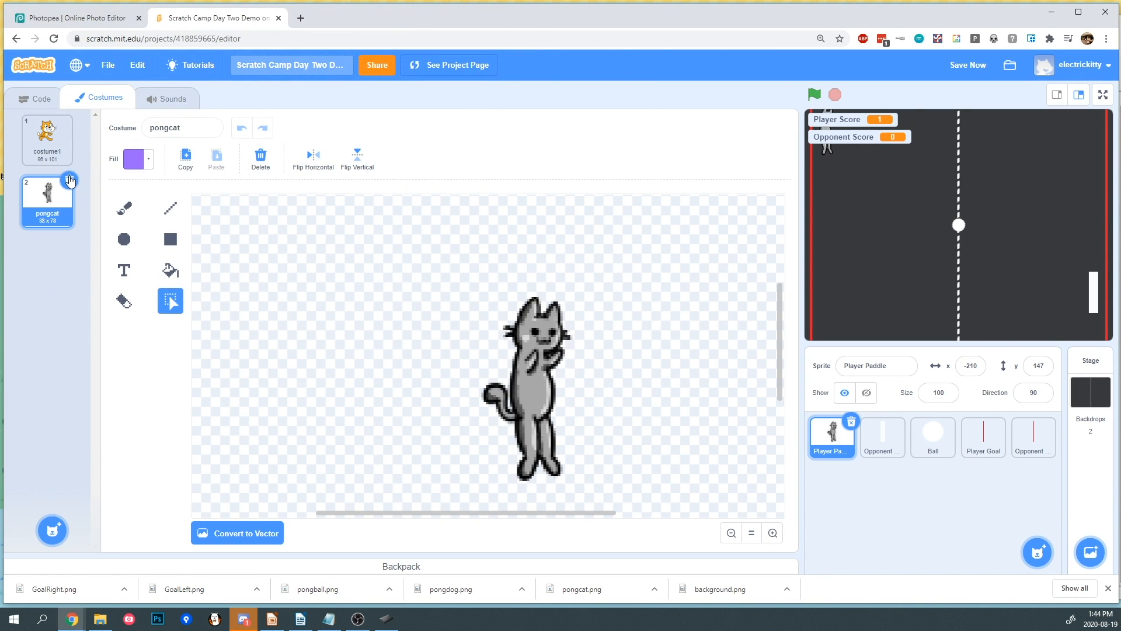
{"action": "left_click", "coordinate": [53, 139]}
{"action": "left_click", "coordinate": [69, 120]}
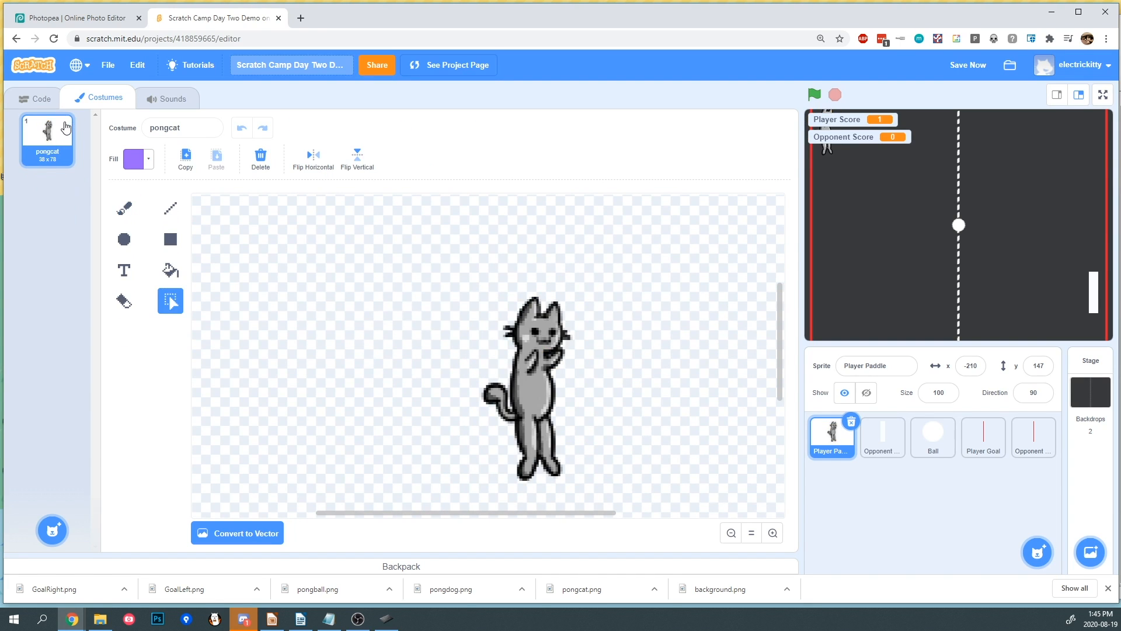
- Upload pongdog.png as a costume of the Opponent Paddle sprite and delete its pong_paddle costume
{"action": "left_click", "coordinate": [881, 447]}
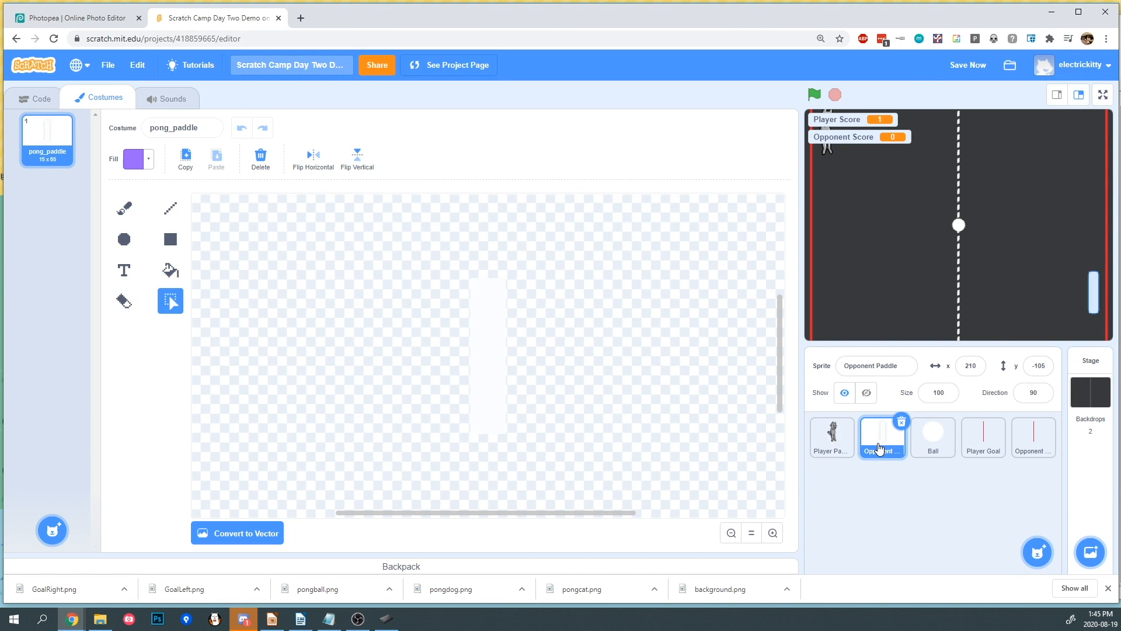
{"action": "mouse_move", "coordinate": [57, 531]}
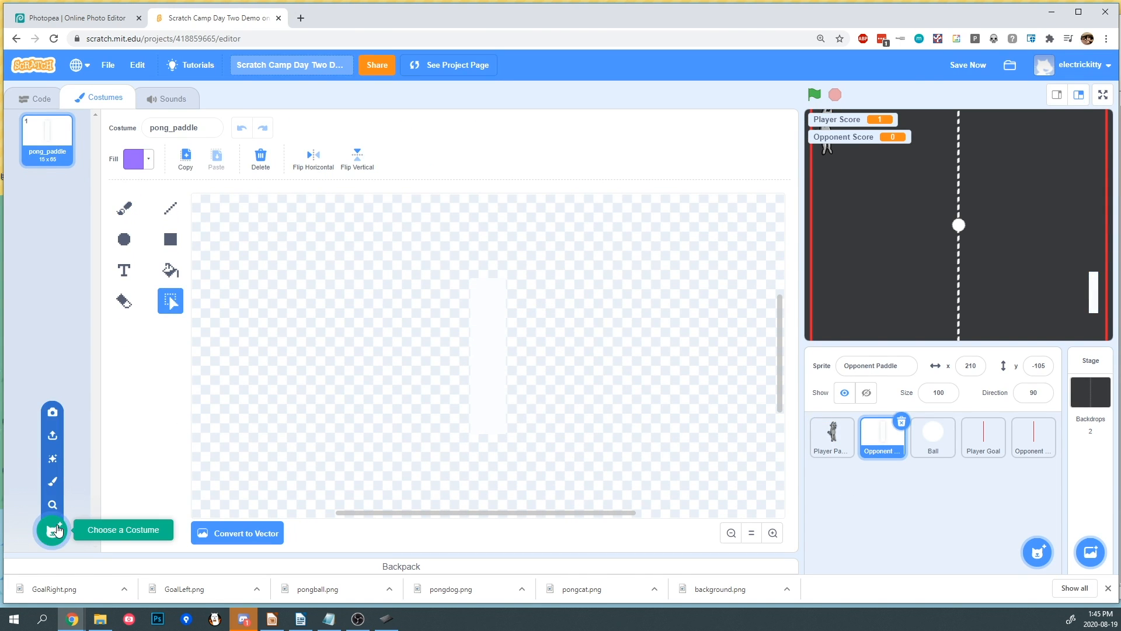
{"action": "left_click", "coordinate": [53, 433]}
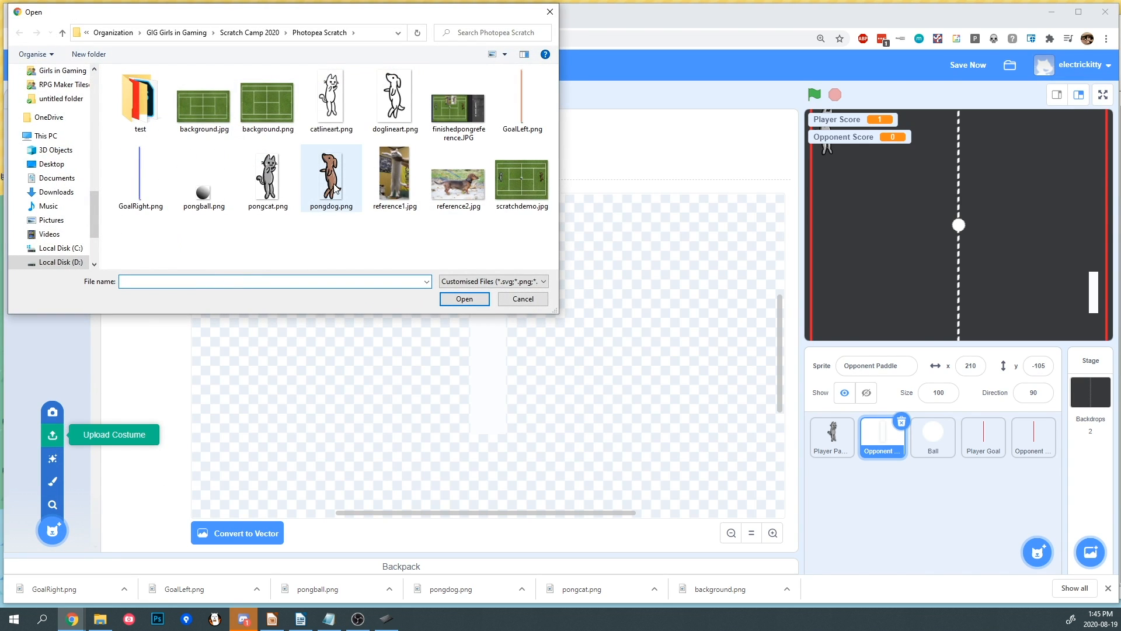
{"action": "double_click", "coordinate": [332, 178]}
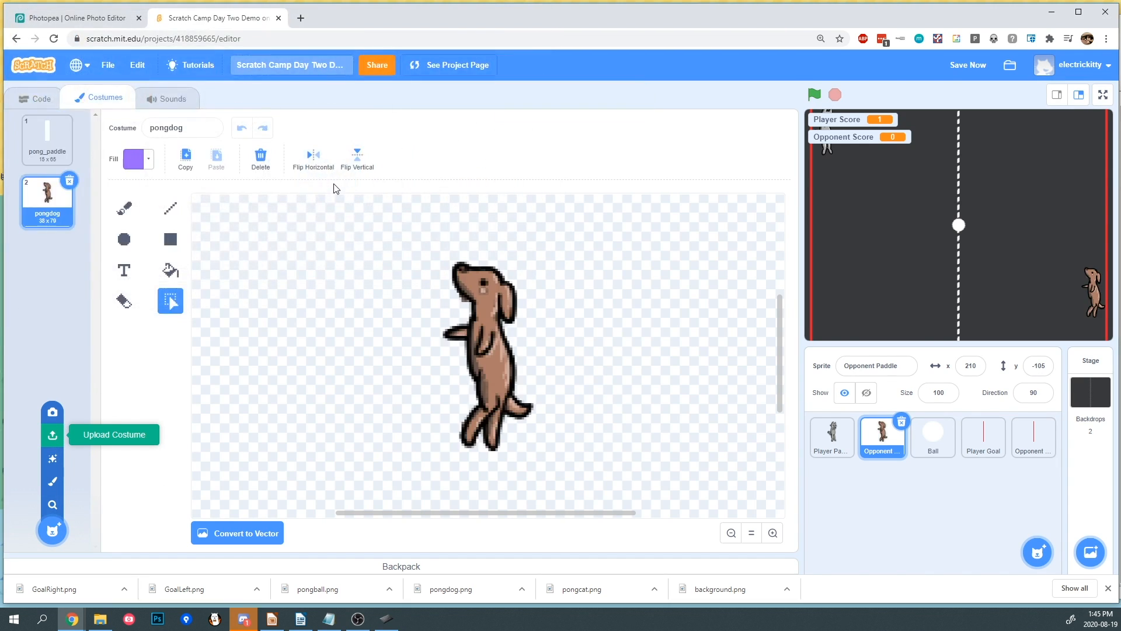
{"action": "left_click", "coordinate": [59, 136]}
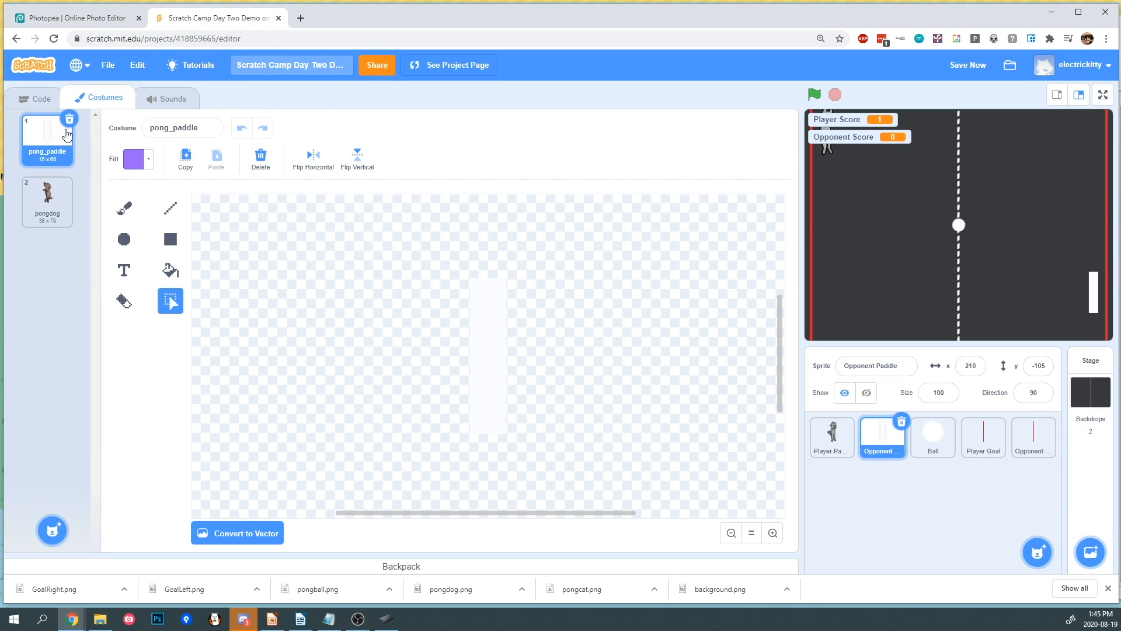
{"action": "left_click", "coordinate": [70, 121]}
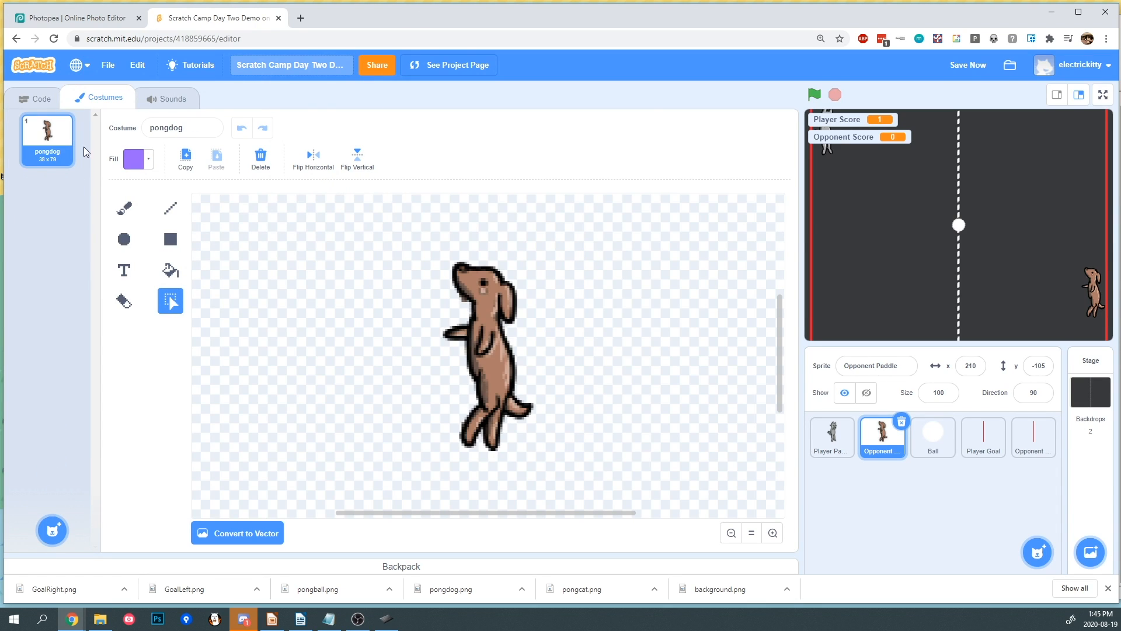
- Upload pongball.png as a costume of the Ball sprite and delete its pong_ball costume
{"action": "left_click", "coordinate": [922, 453]}
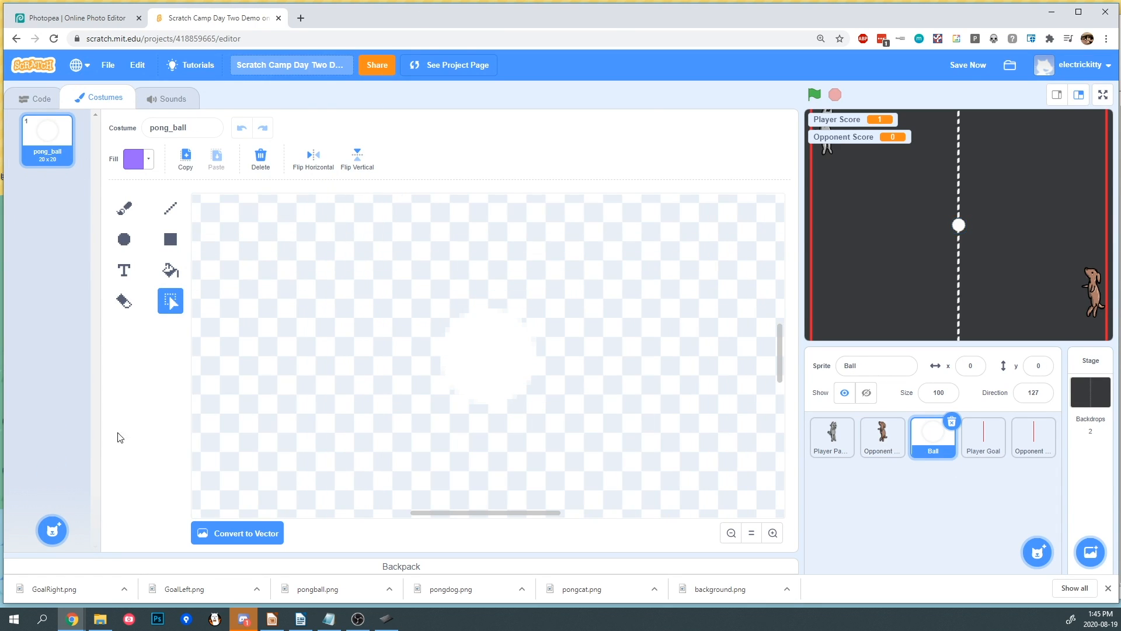
{"action": "mouse_move", "coordinate": [51, 530]}
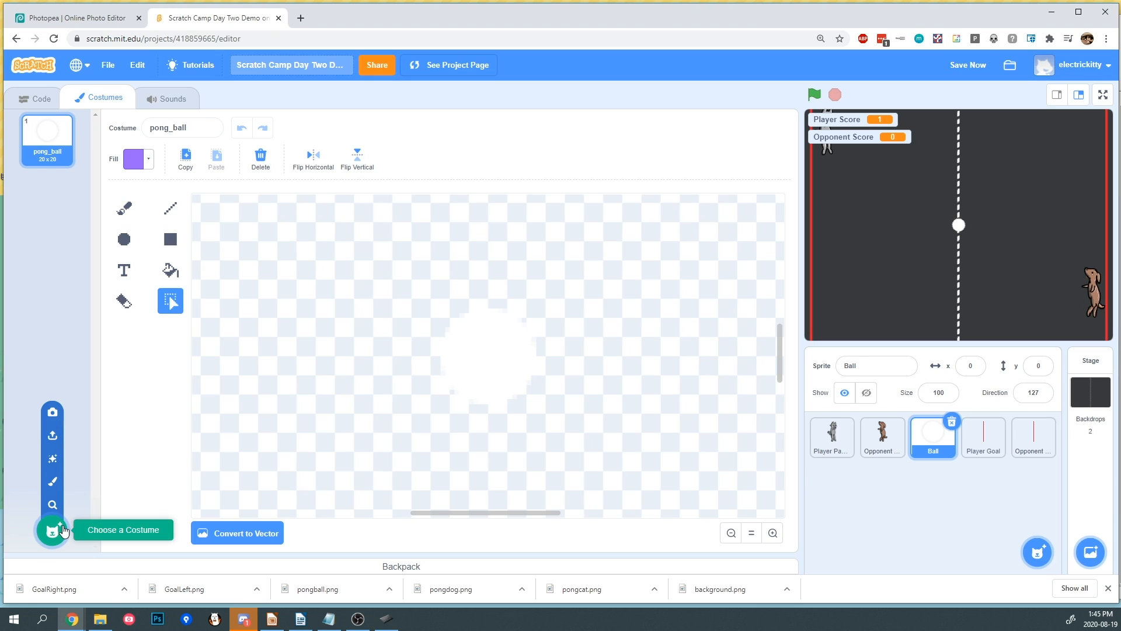
{"action": "left_click", "coordinate": [52, 435]}
{"action": "double_click", "coordinate": [197, 215]}
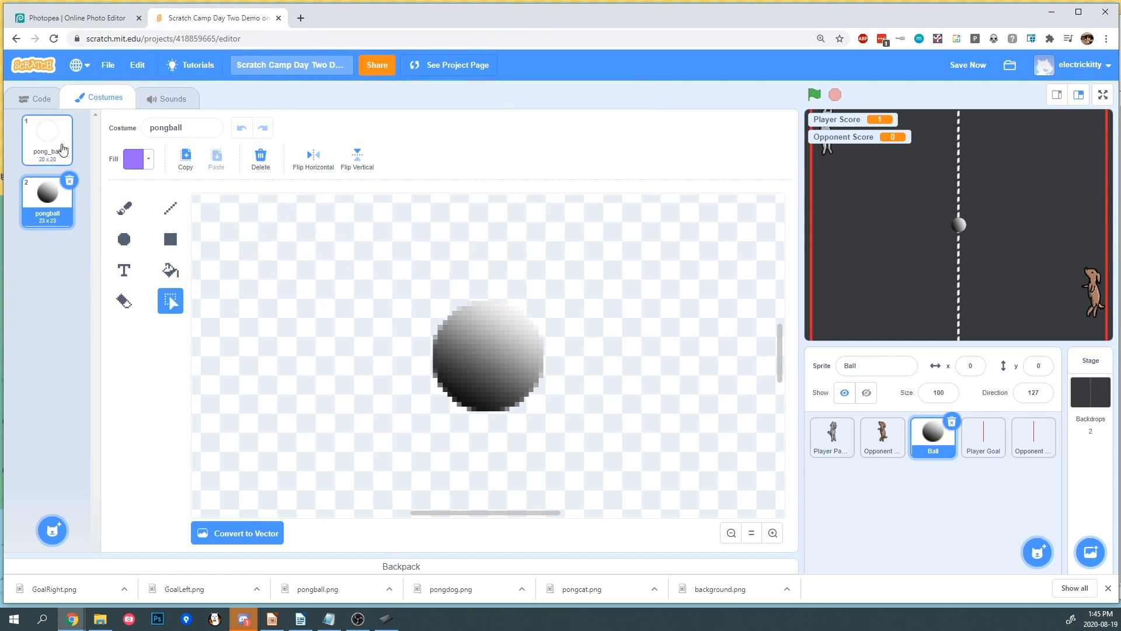
{"action": "left_click", "coordinate": [72, 125]}
{"action": "left_click", "coordinate": [70, 121]}
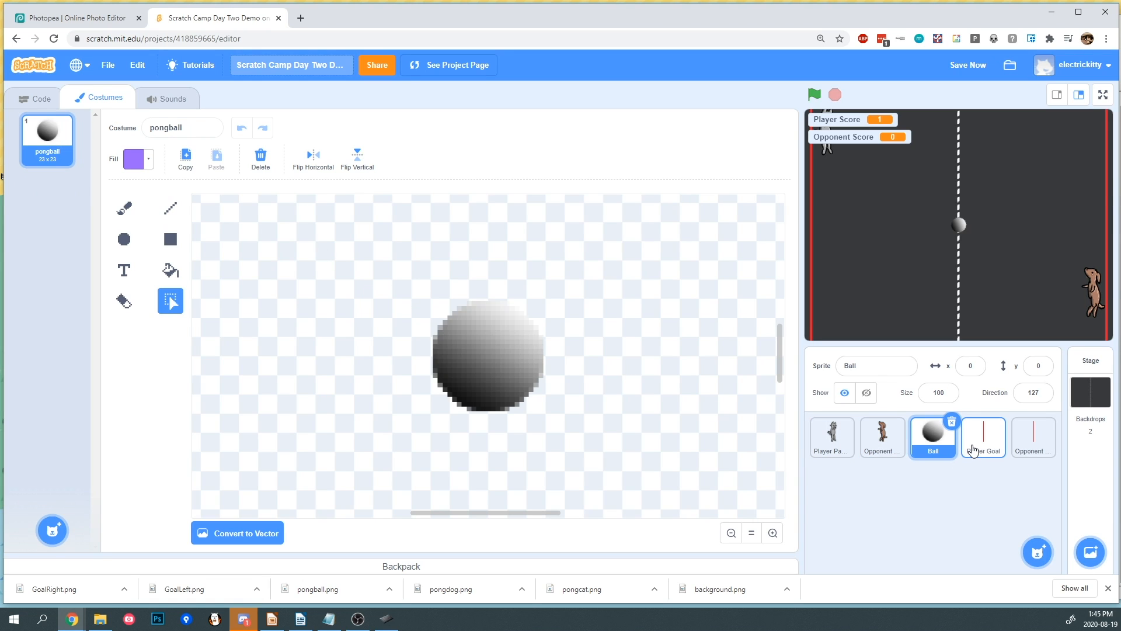
- Upload GoalLeft.png as a costume of the Player Goal sprite and delete its pong_goal costume
{"action": "left_click", "coordinate": [974, 450]}
{"action": "mouse_move", "coordinate": [52, 528]}
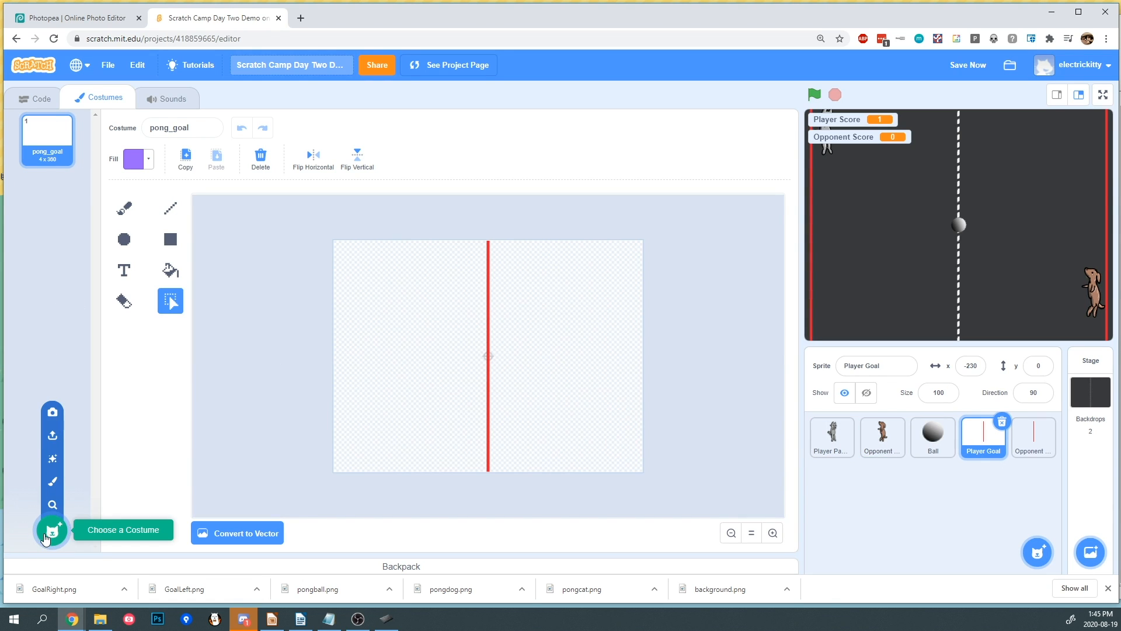
{"action": "left_click", "coordinate": [53, 435]}
{"action": "double_click", "coordinate": [520, 116]}
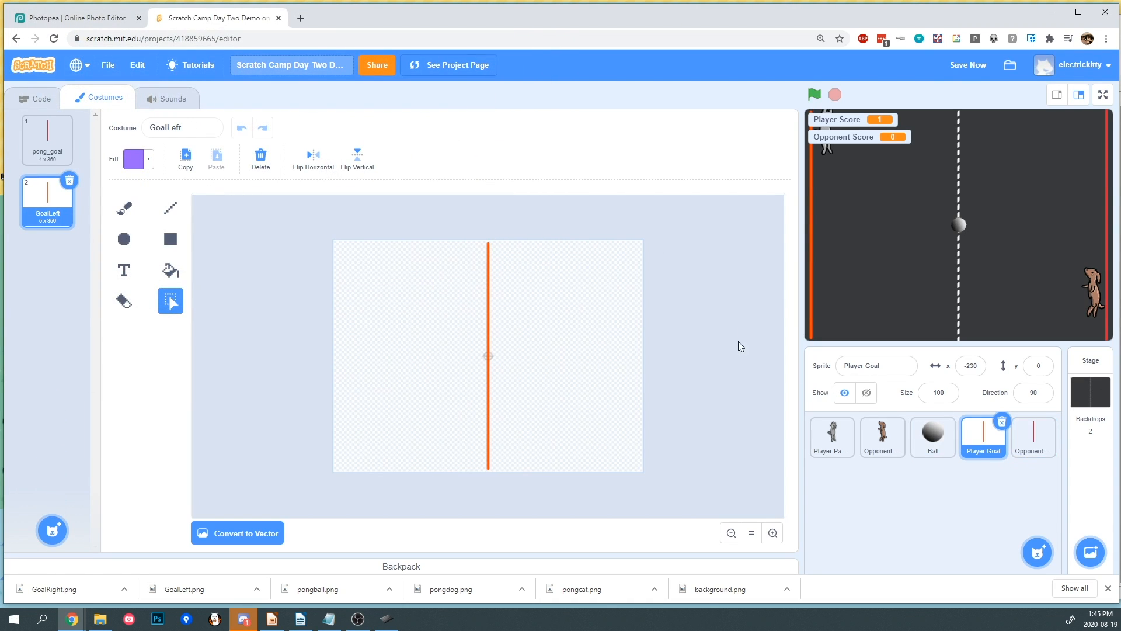
{"action": "left_click", "coordinate": [48, 135]}
{"action": "left_click", "coordinate": [69, 123]}
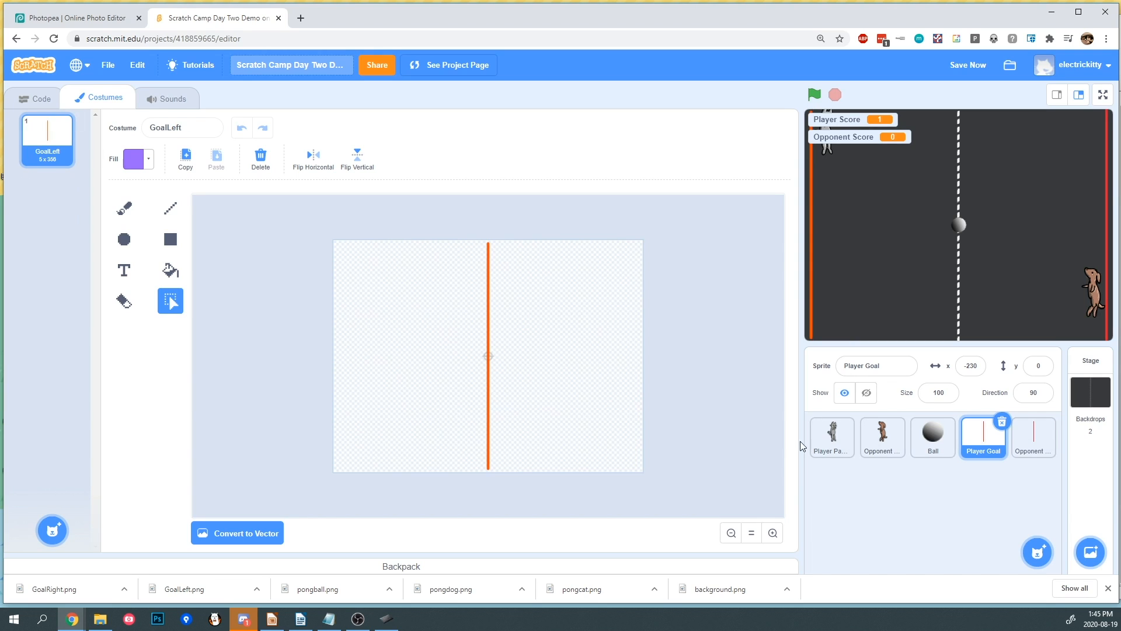
- Upload GoalRight.png as a costume of the Opponent Goal sprite and delete its pong_goal costume
{"action": "left_click", "coordinate": [1034, 436]}
{"action": "mouse_move", "coordinate": [50, 530]}
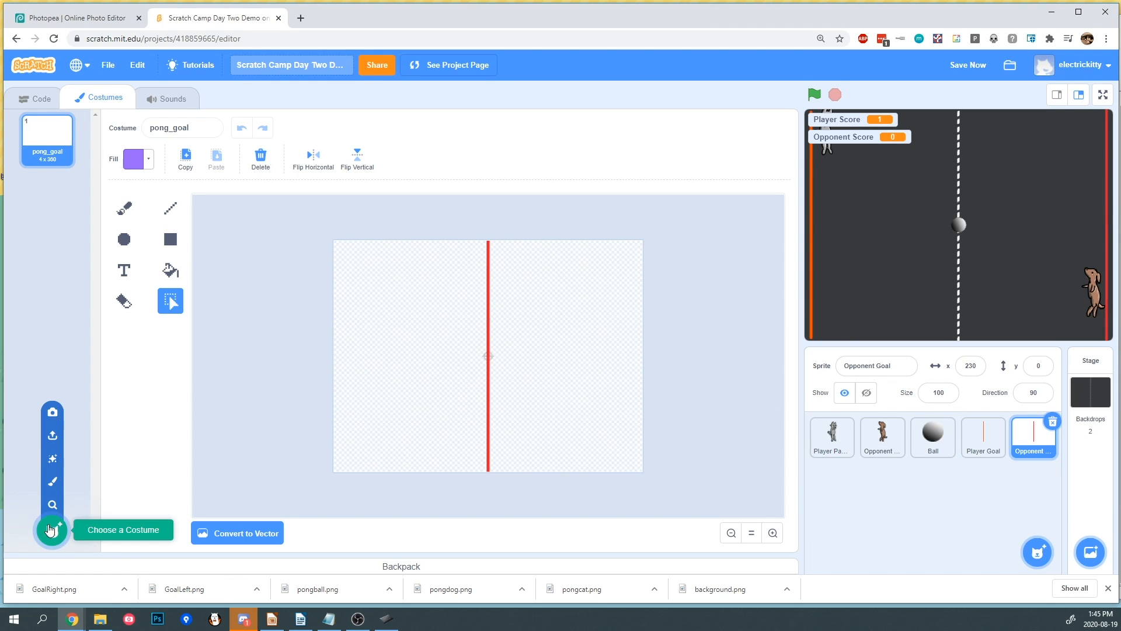
{"action": "left_click", "coordinate": [54, 435]}
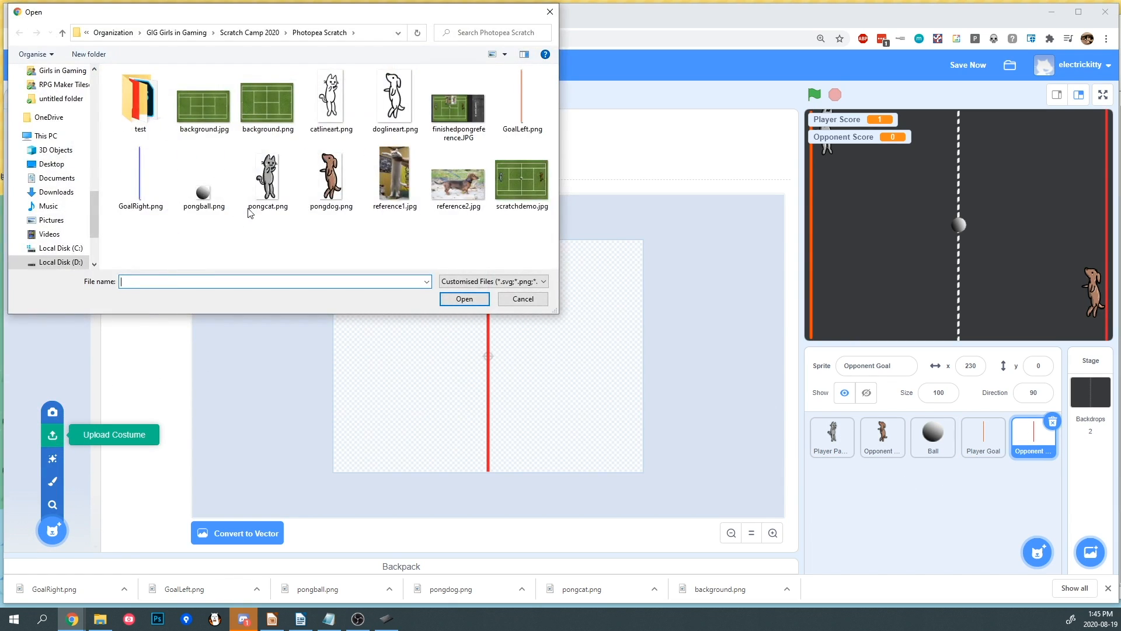
{"action": "double_click", "coordinate": [136, 190]}
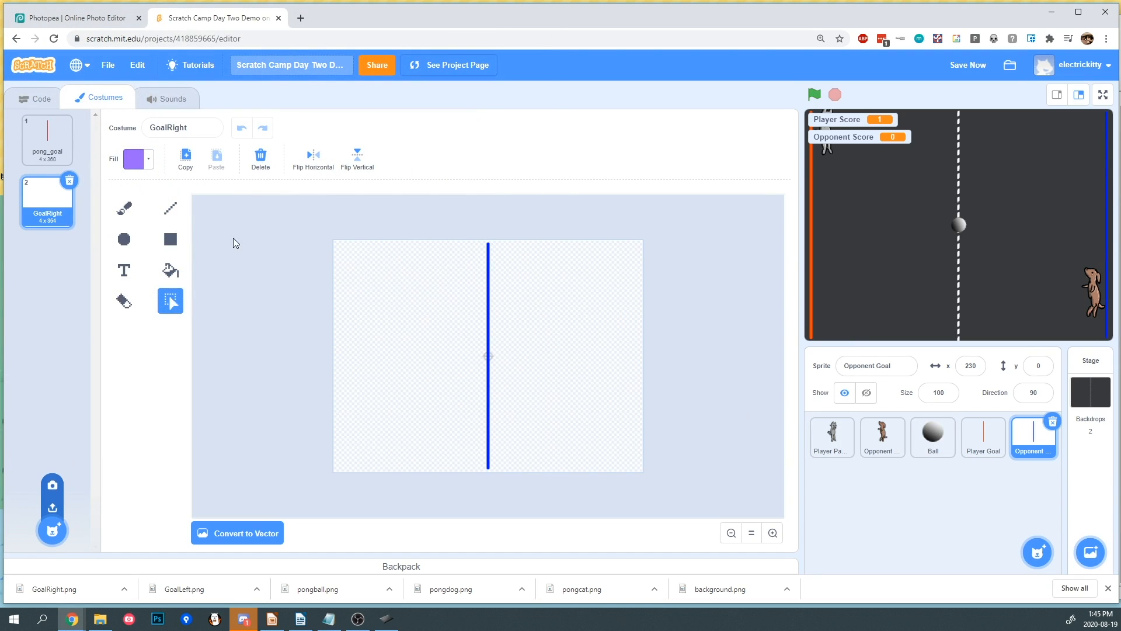
{"action": "left_click", "coordinate": [59, 137]}
{"action": "left_click", "coordinate": [69, 119]}
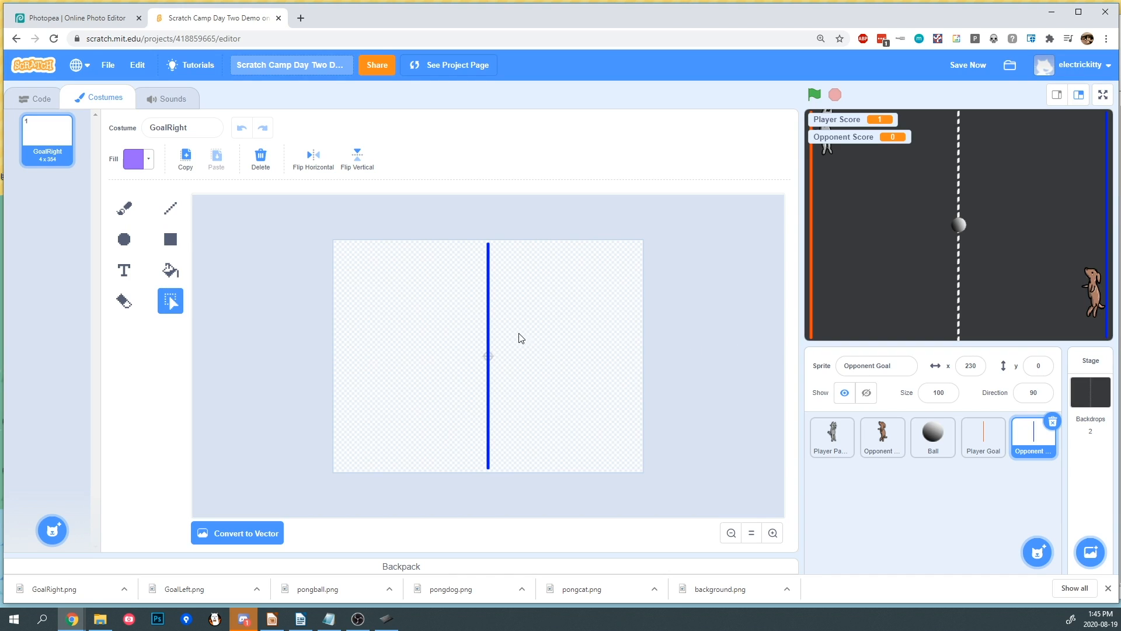
- Upload background.png as a new Stage backdrop and briefly run and stop the game to test it
{"action": "left_click", "coordinate": [1089, 374]}
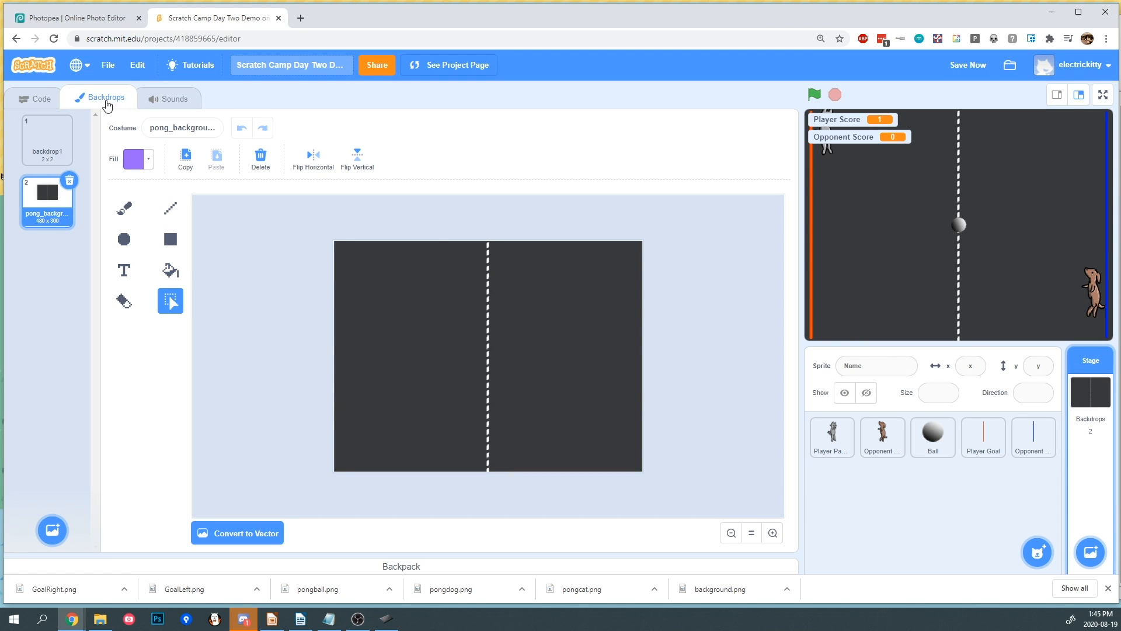
{"action": "mouse_move", "coordinate": [52, 529]}
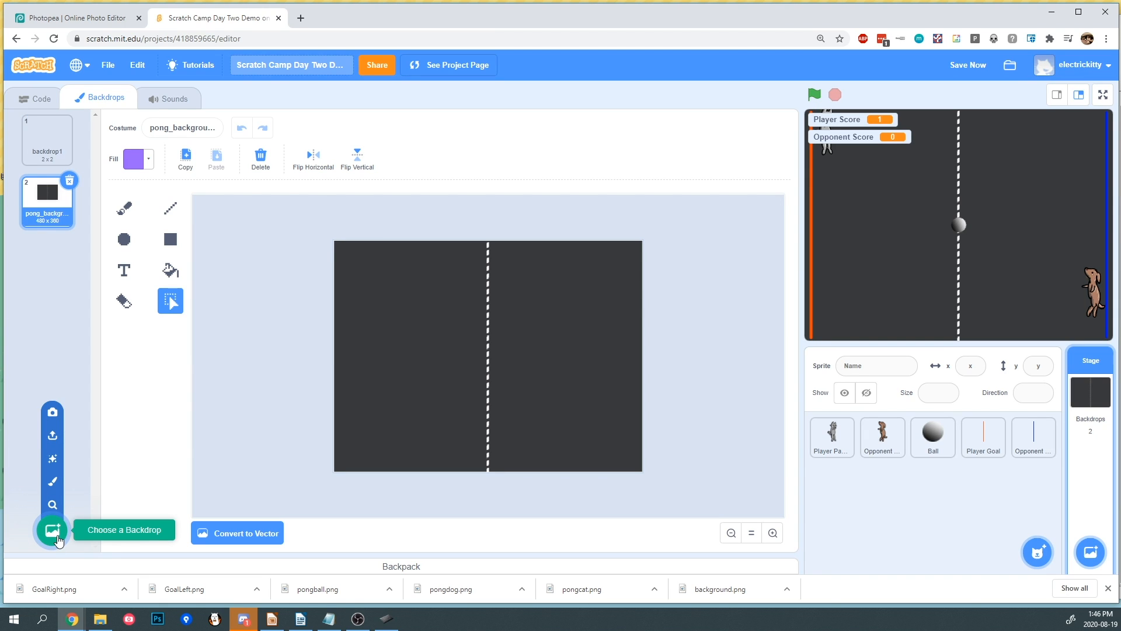
{"action": "left_click", "coordinate": [52, 436]}
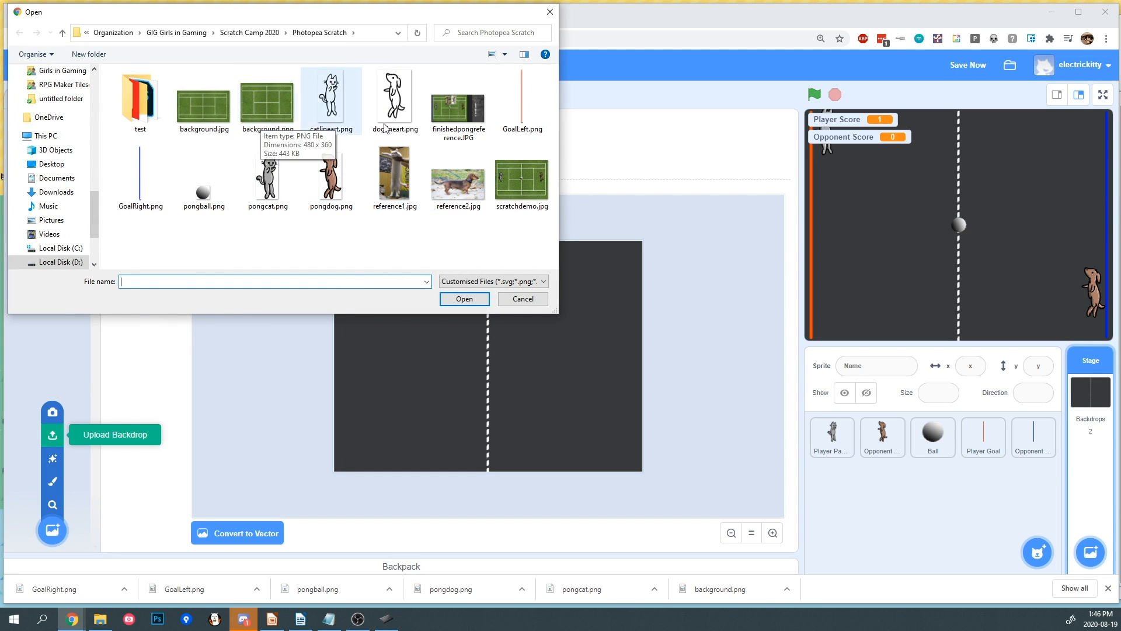
{"action": "left_click", "coordinate": [268, 125]}
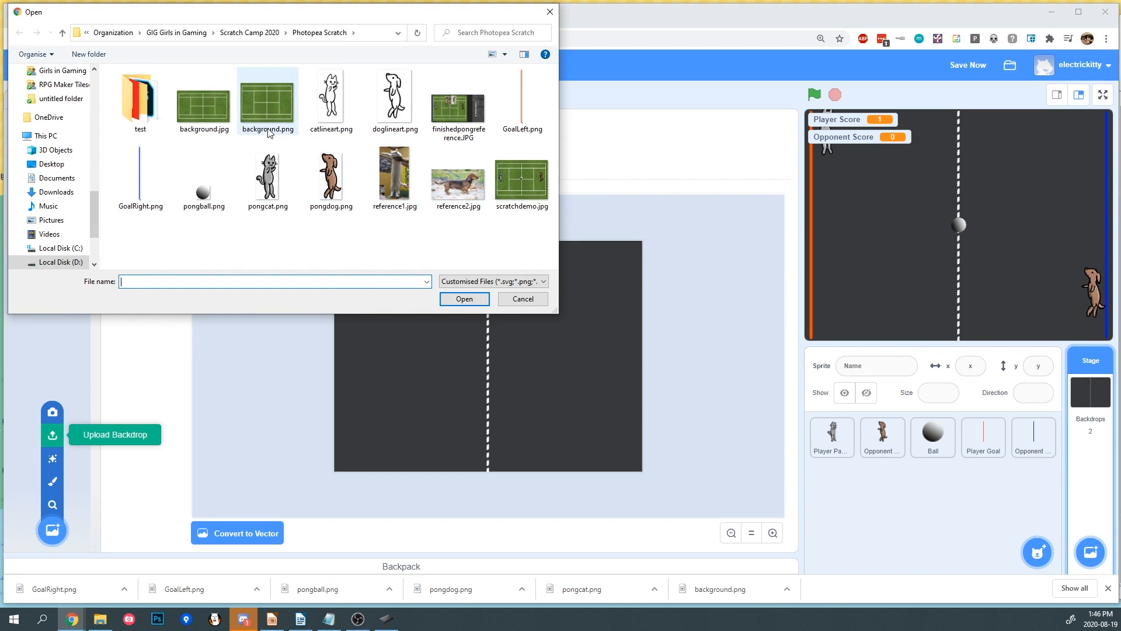
{"action": "double_click", "coordinate": [272, 131]}
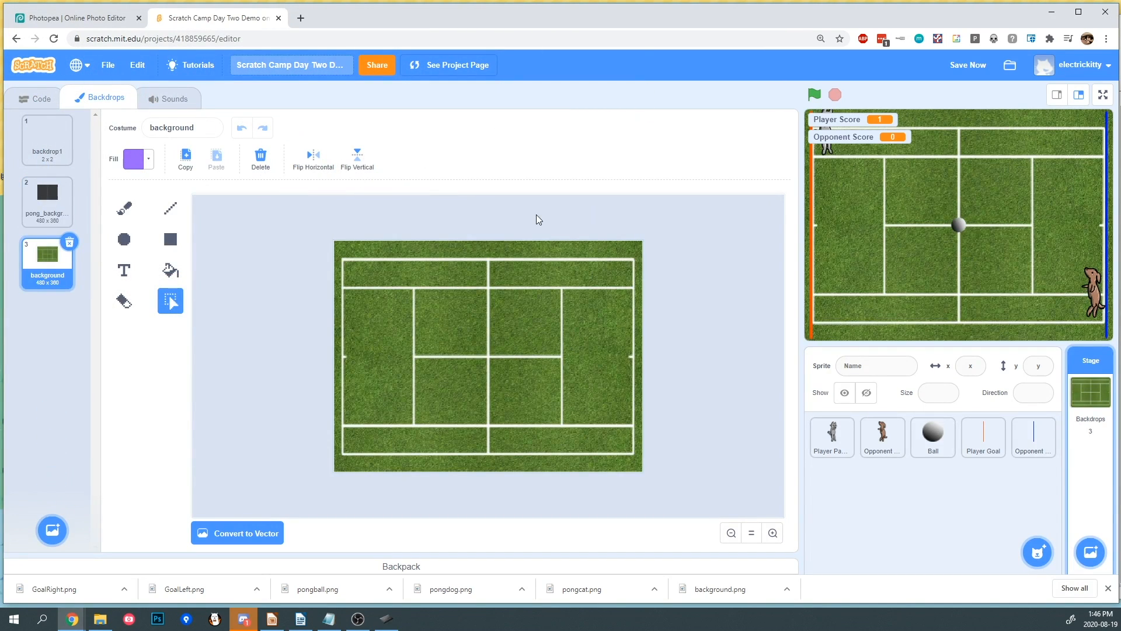
{"action": "left_click", "coordinate": [814, 94]}
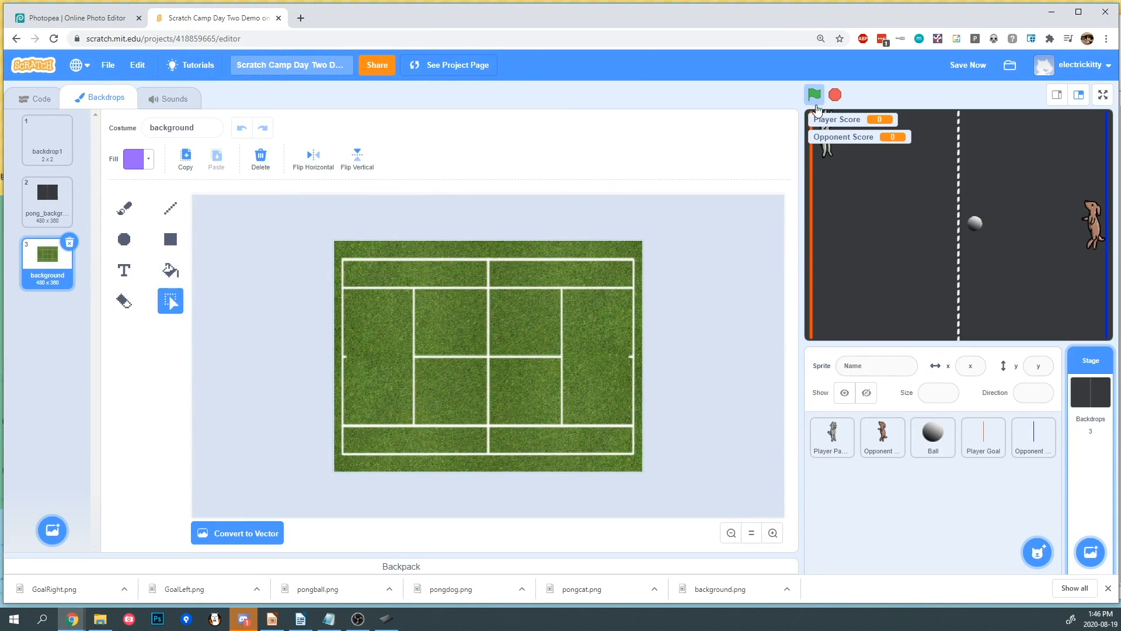
{"action": "left_click", "coordinate": [836, 95]}
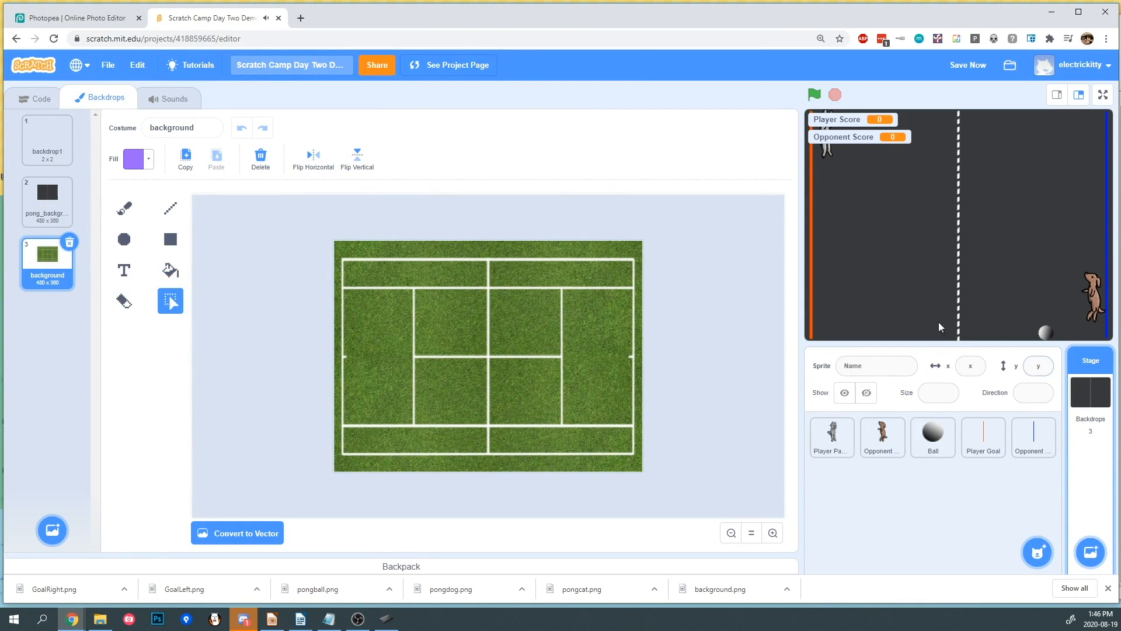
- Delete the pong_background and backdrop1 backdrops so only the background backdrop remains on the Stage
{"action": "left_click", "coordinate": [47, 198]}
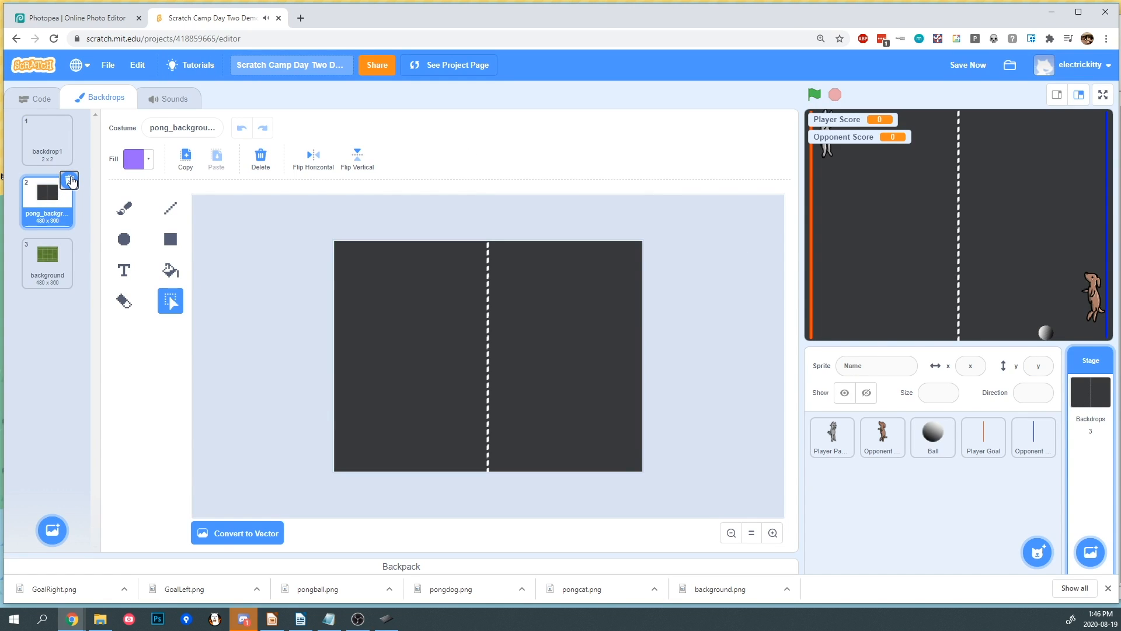
{"action": "left_click", "coordinate": [68, 180]}
{"action": "left_click", "coordinate": [66, 126]}
{"action": "left_click", "coordinate": [69, 121]}
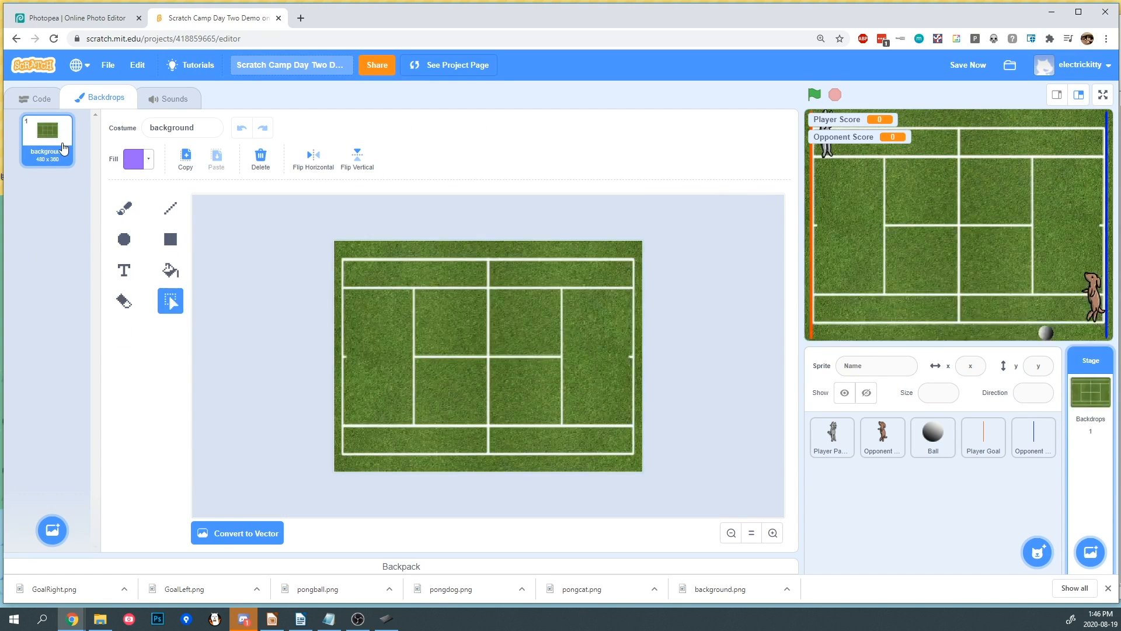
- Run and stop the game to test the new tennis court backdrop, then save the project
{"action": "left_click", "coordinate": [813, 96]}
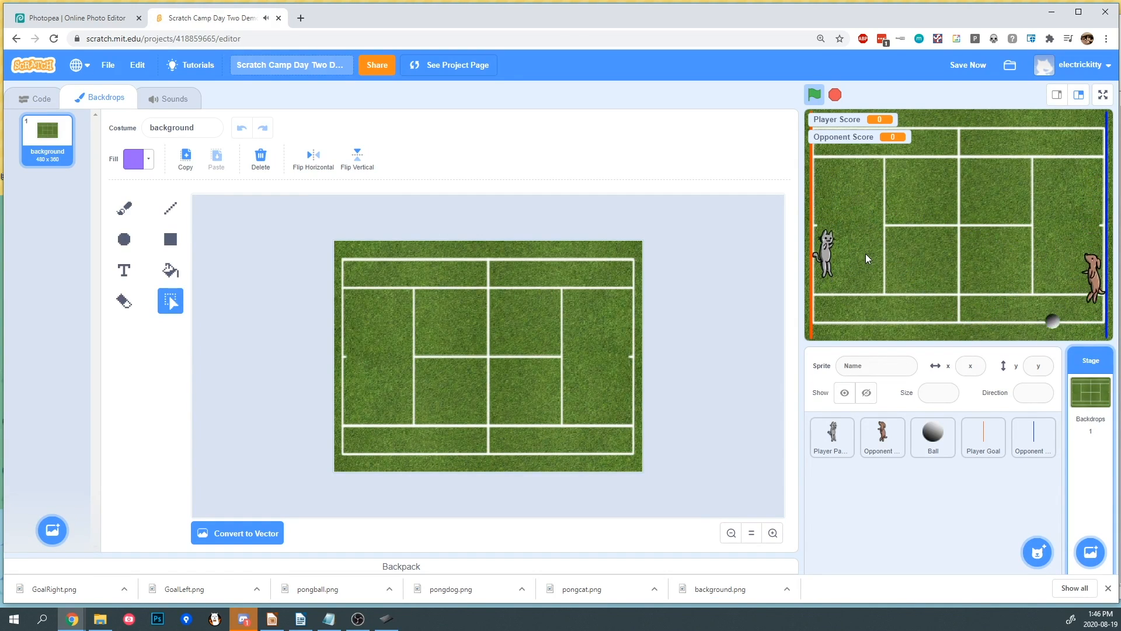
{"action": "left_click", "coordinate": [836, 95]}
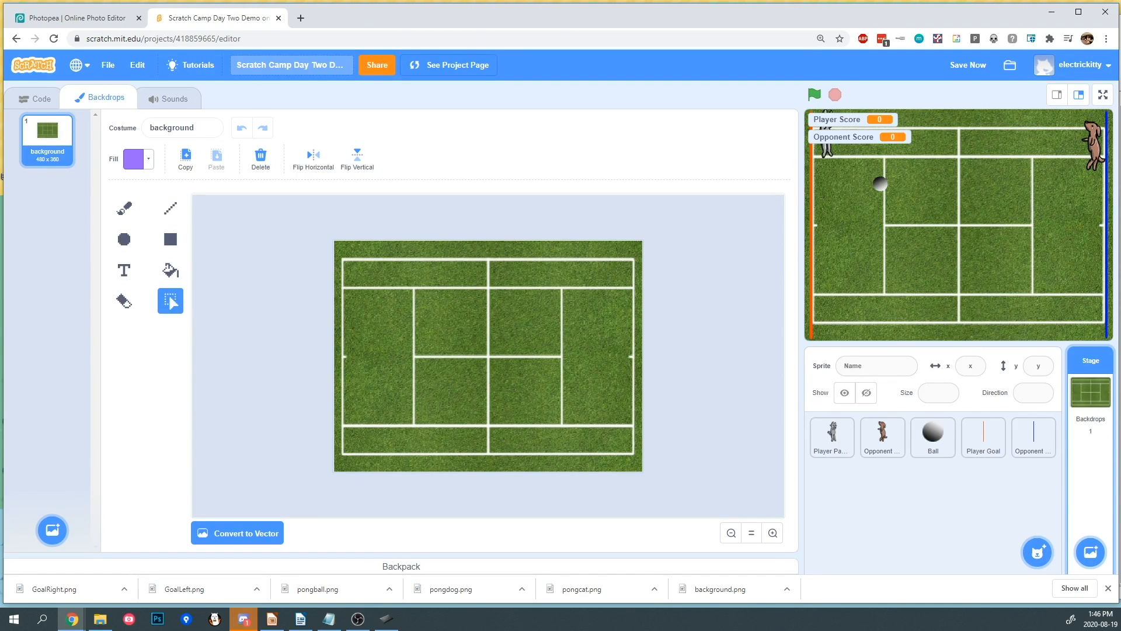
{"action": "key", "text": "ctrl+s"}
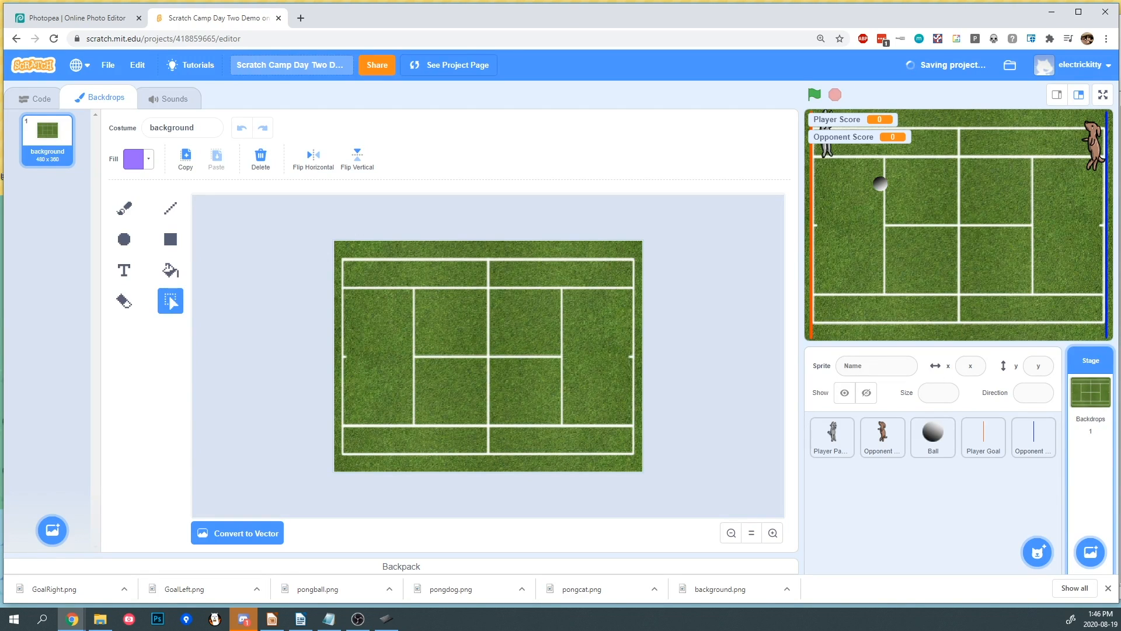